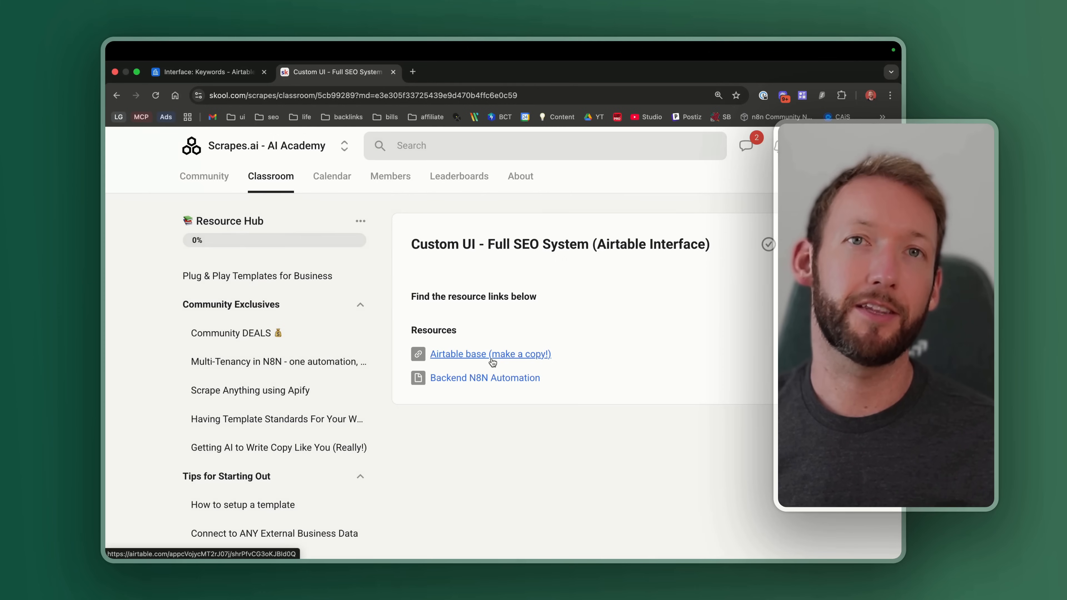
Step: Scroll the classroom sidebar to Marketing and open the 'Custom UI - Full SEO System' lesson
scroll(333, 338, "down", 3)
scroll(334, 338, "down", 20)
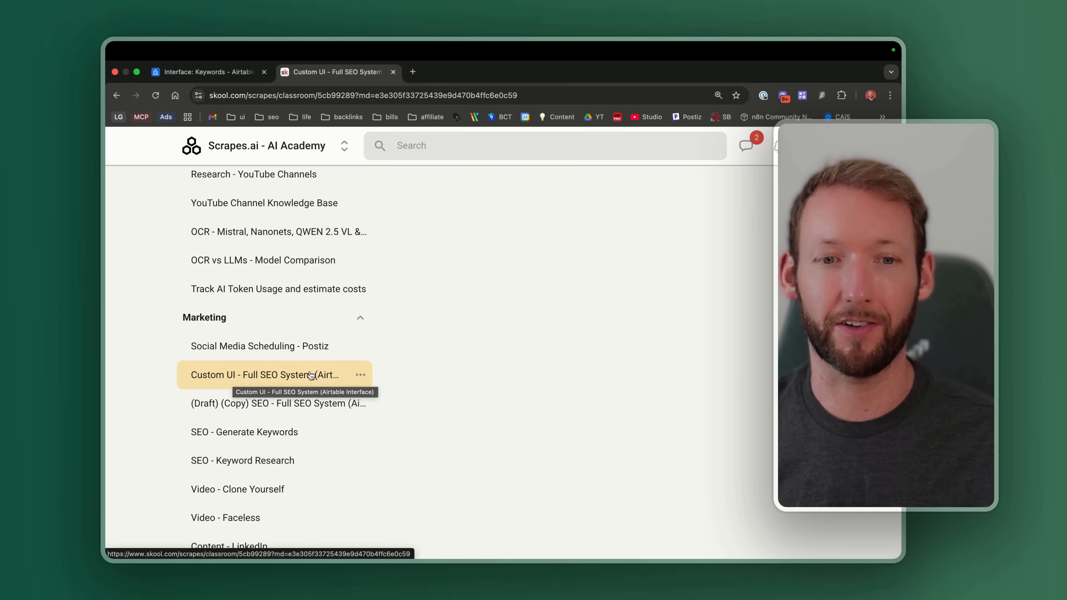
left_click(339, 373)
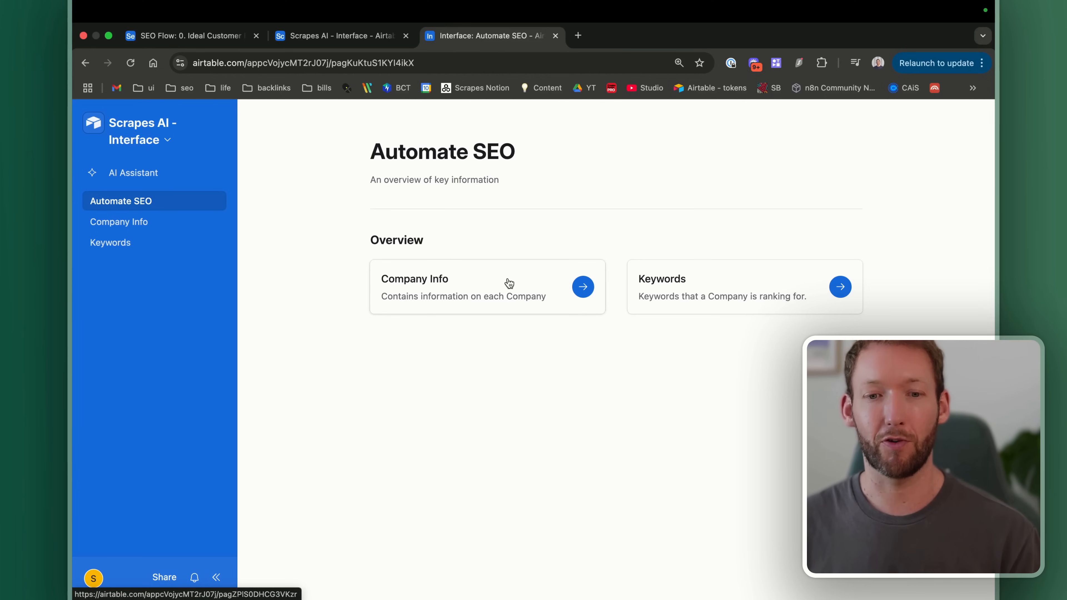
Step: Go to the Company Info page and tick Generate Info on the Zapier record
left_click(120, 223)
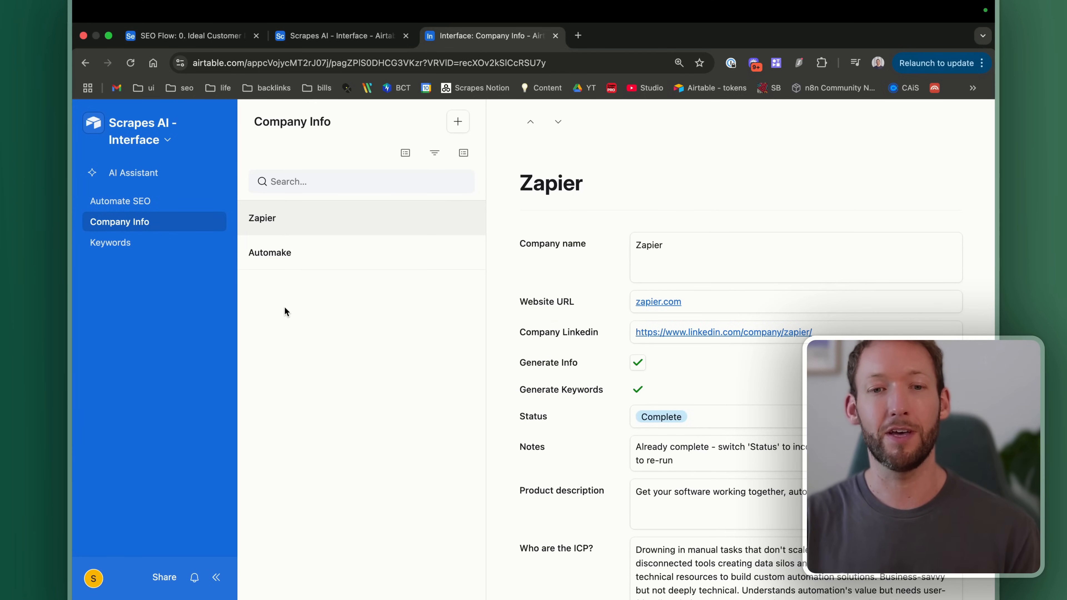
scroll(774, 158, "down", 2)
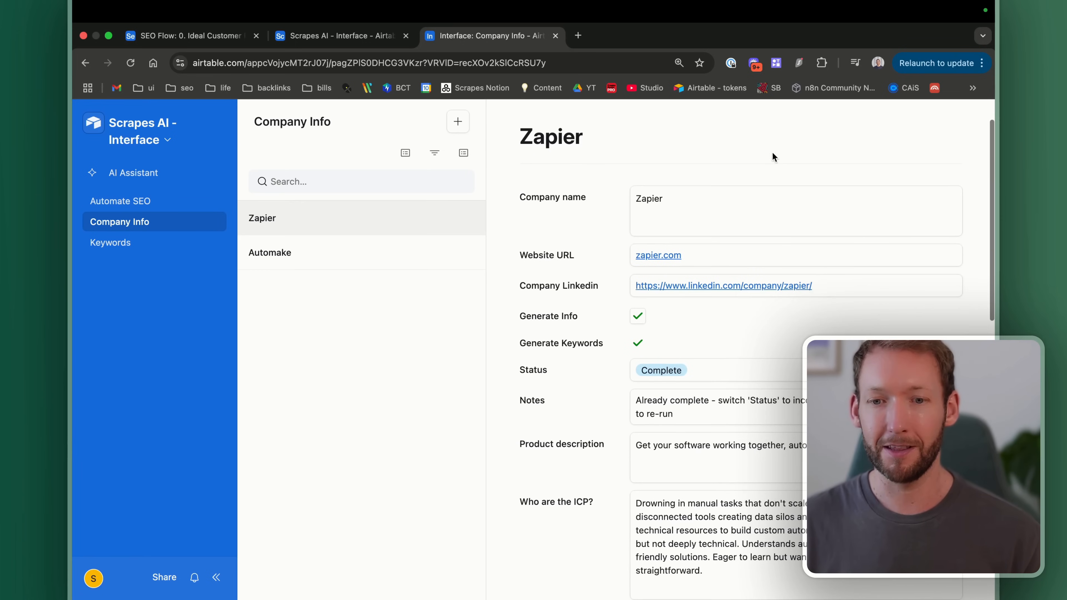
left_click(637, 316)
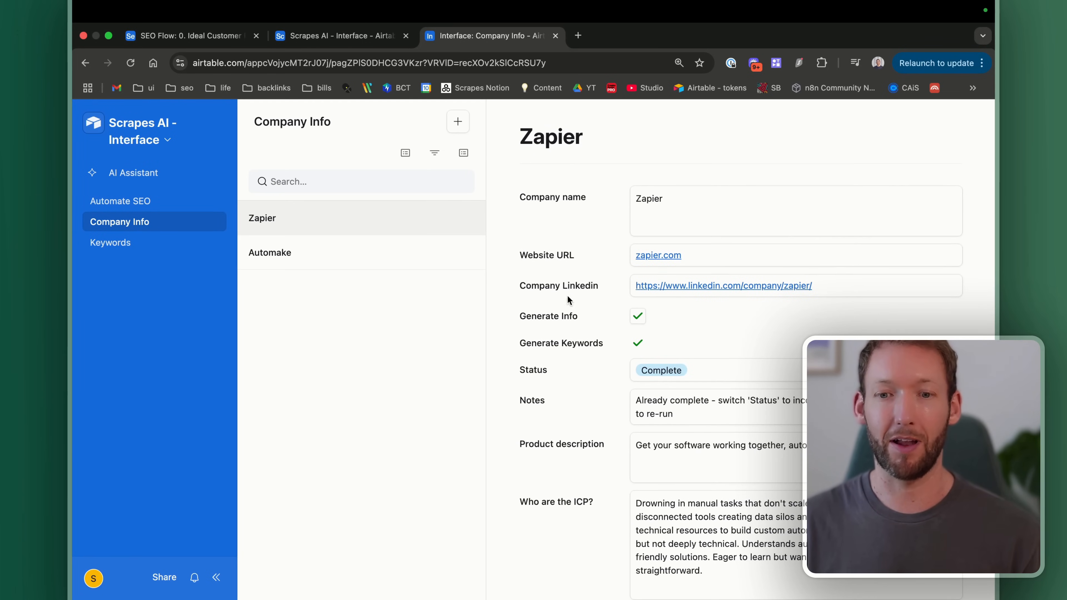
scroll(566, 295, "up", 2)
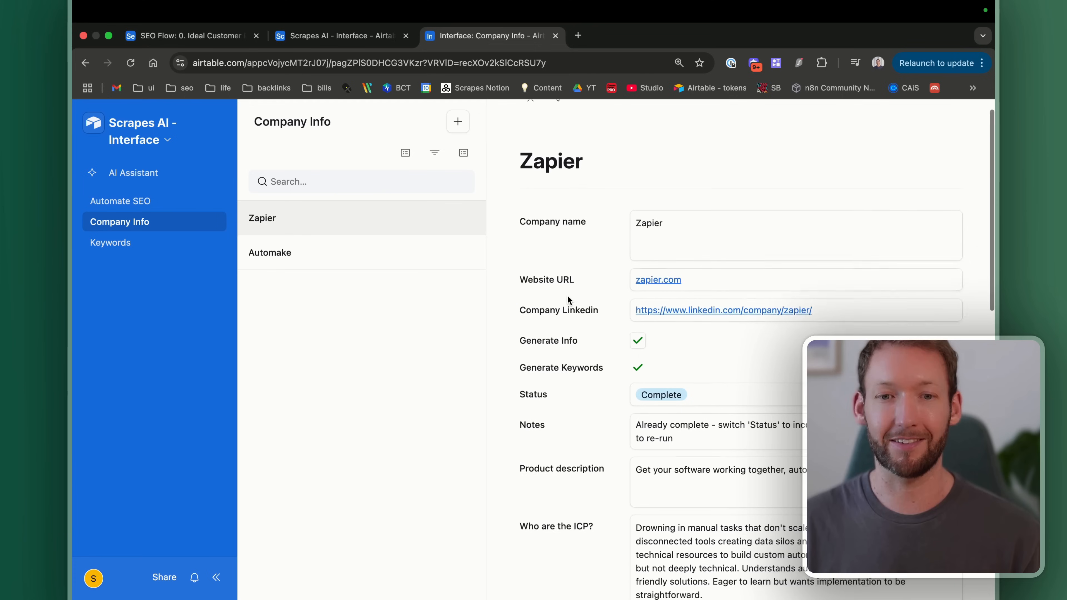
Step: Start a new company record with name n8n and website n8n.io
left_click(457, 126)
left_click(352, 332)
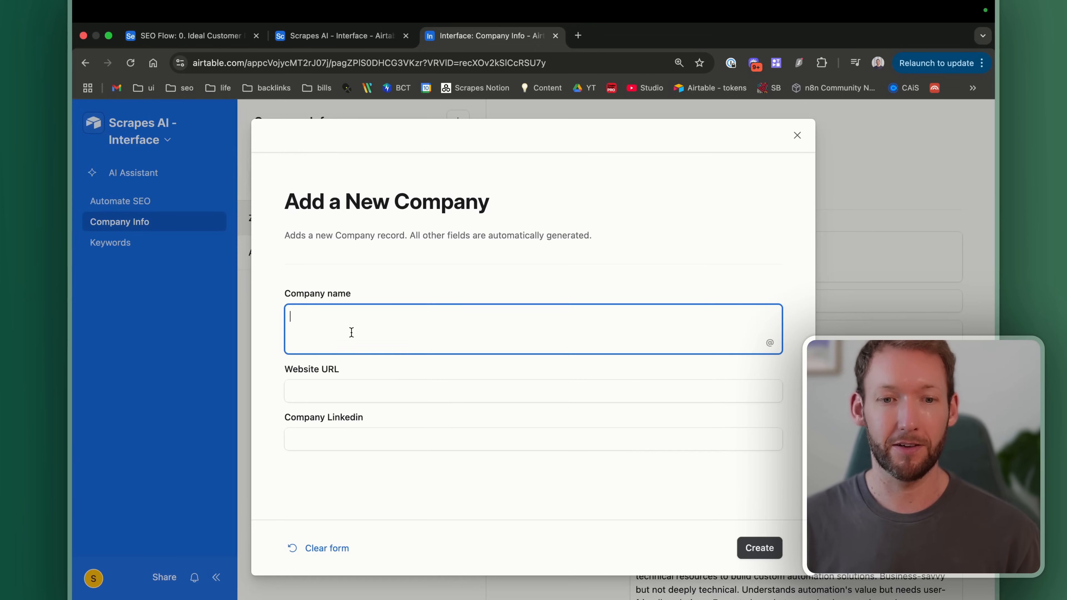
type("n8n")
left_click(343, 396)
type("n8n")
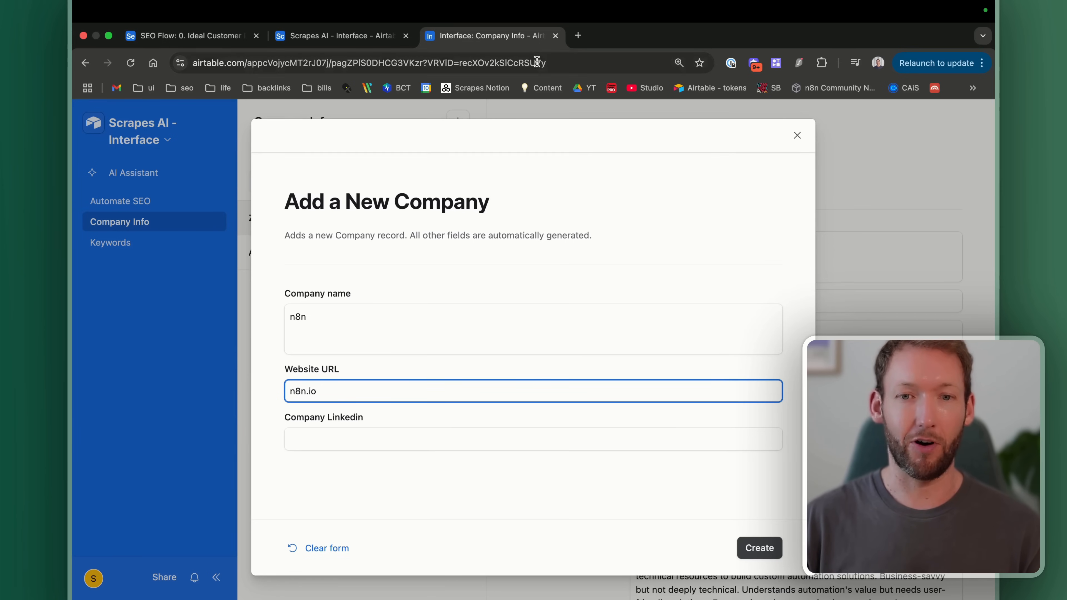
Step: Find n8n's LinkedIn company page, paste its URL into Company Linkedin, and create the record
left_click(577, 35)
type("linkedin n")
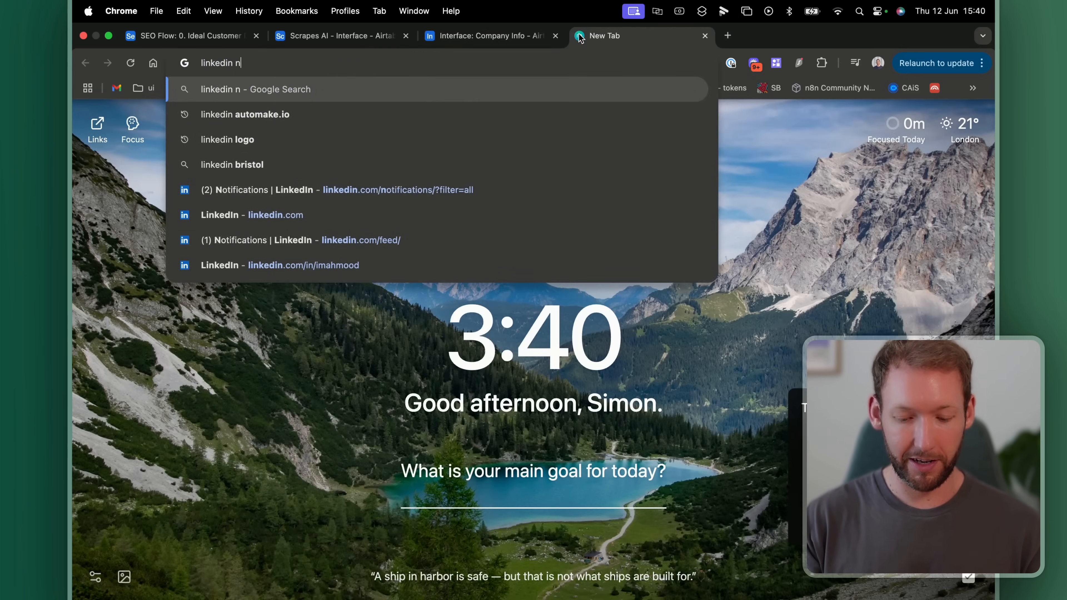
type("8n.io")
key("Return")
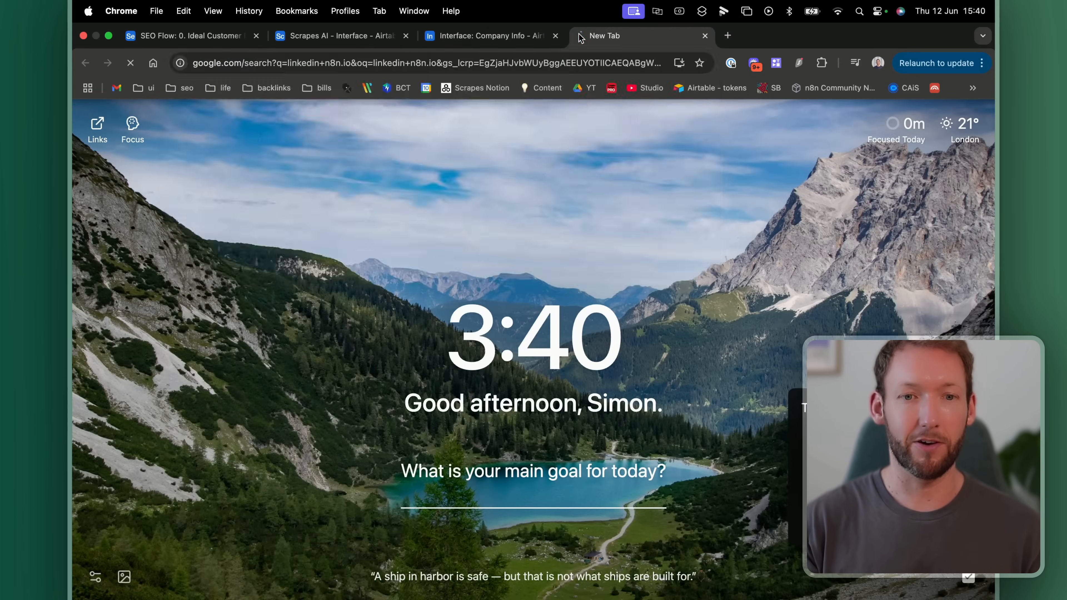
left_click(287, 58)
key("super+c")
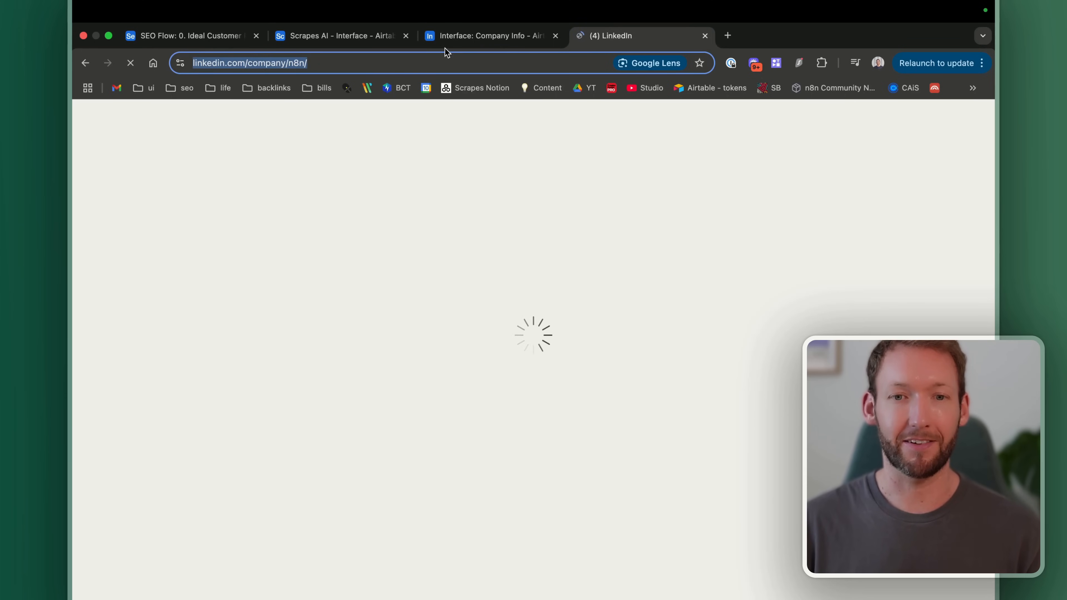
left_click(354, 36)
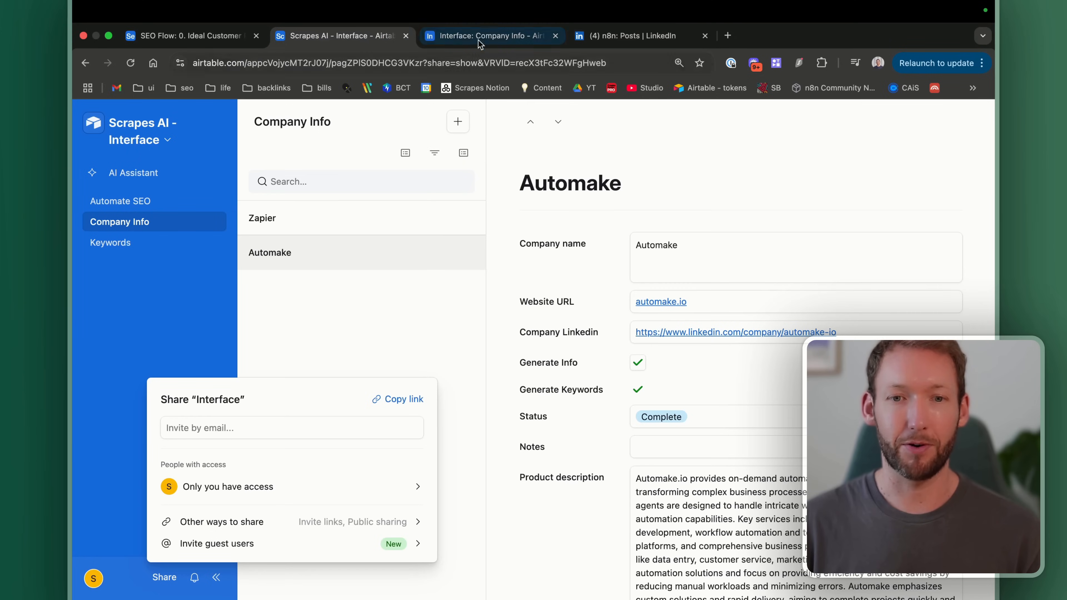
left_click(467, 37)
left_click(361, 440)
key("super+v")
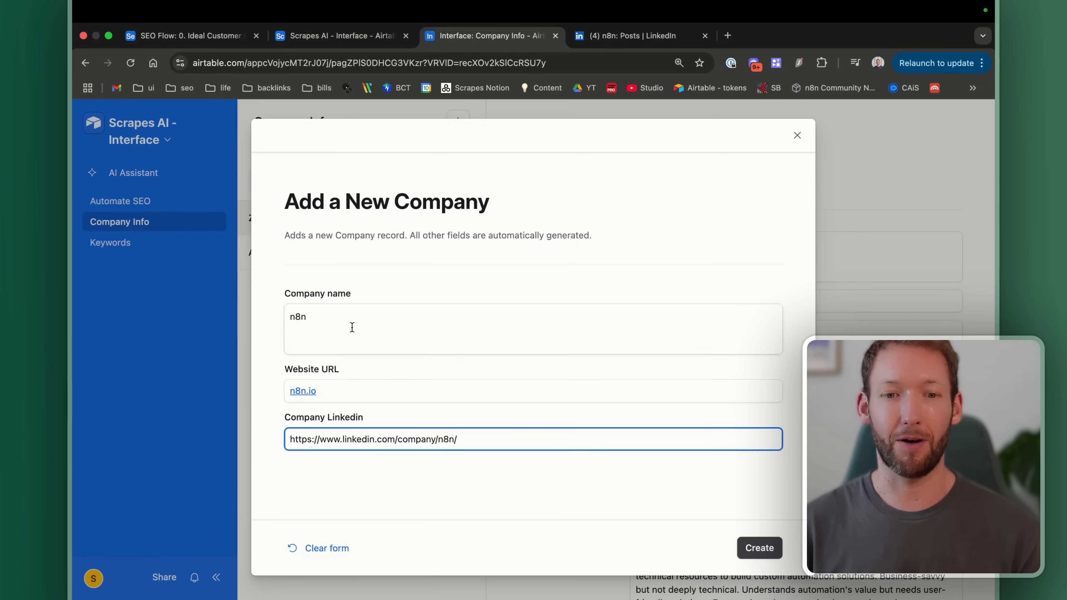
left_click(764, 548)
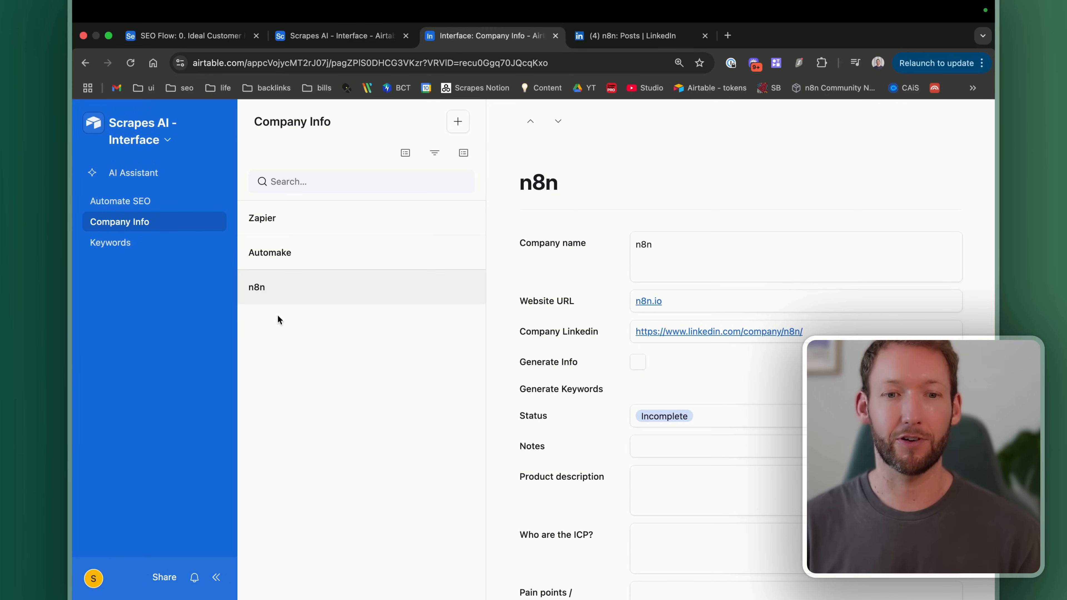
scroll(635, 373, "down", 1)
scroll(635, 373, "down", 5)
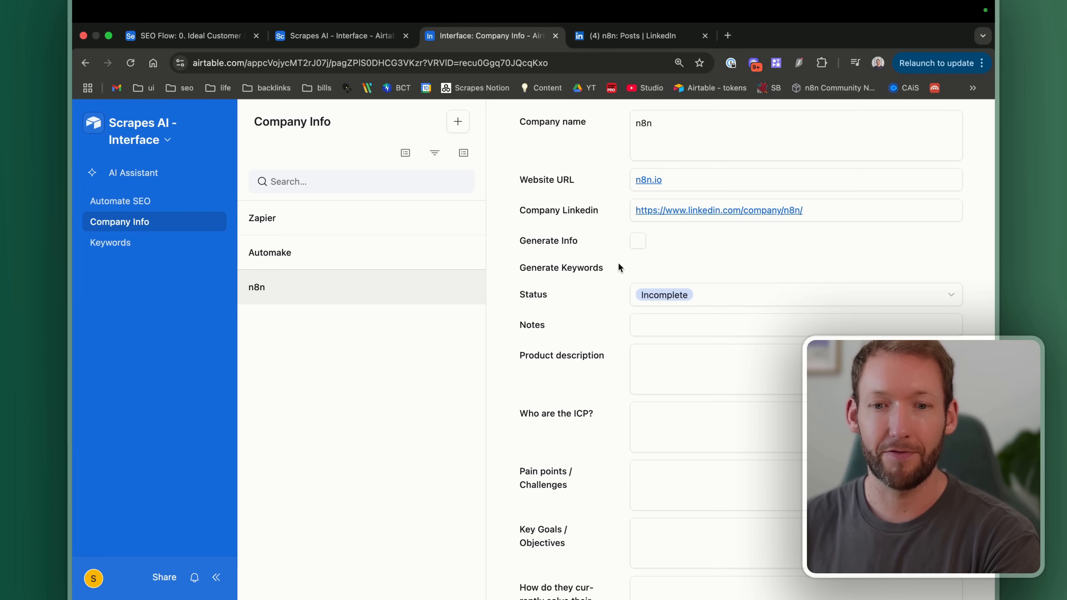
scroll(568, 269, "up", 1)
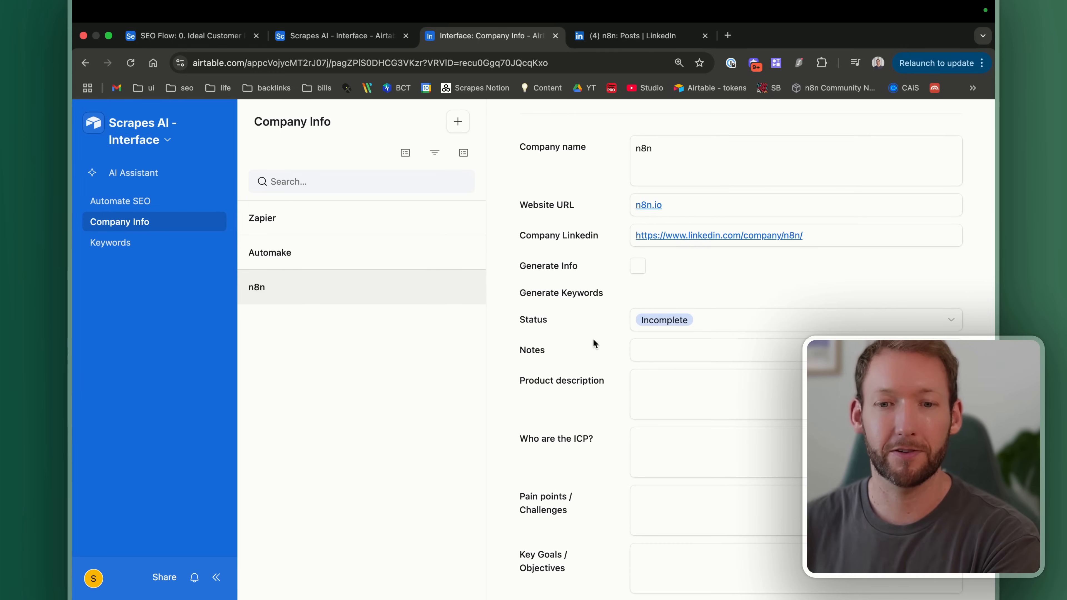
scroll(592, 336, "down", 3)
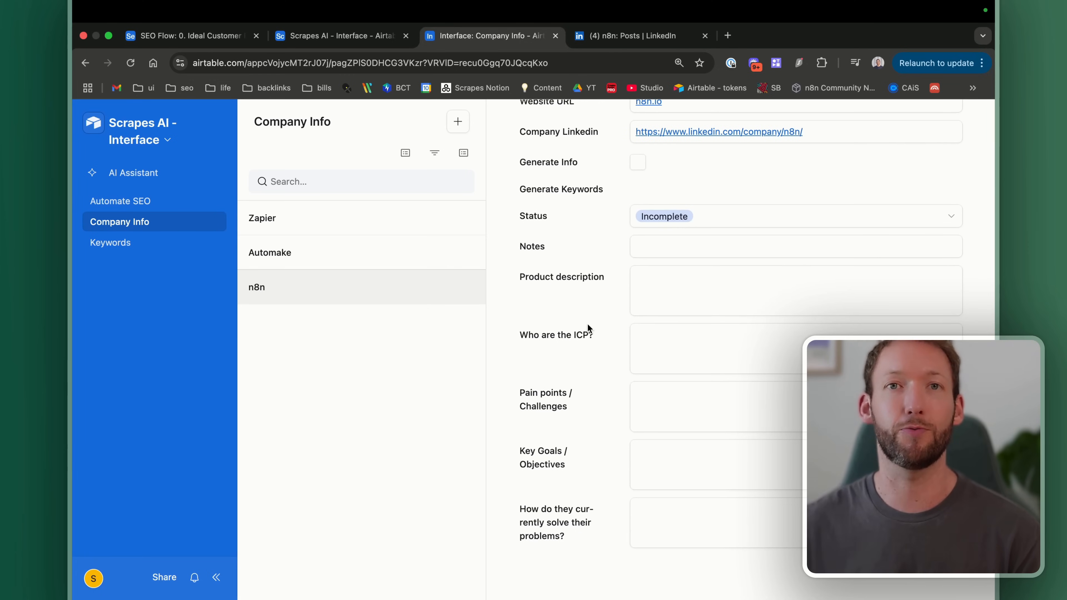
scroll(588, 324, "up", 4)
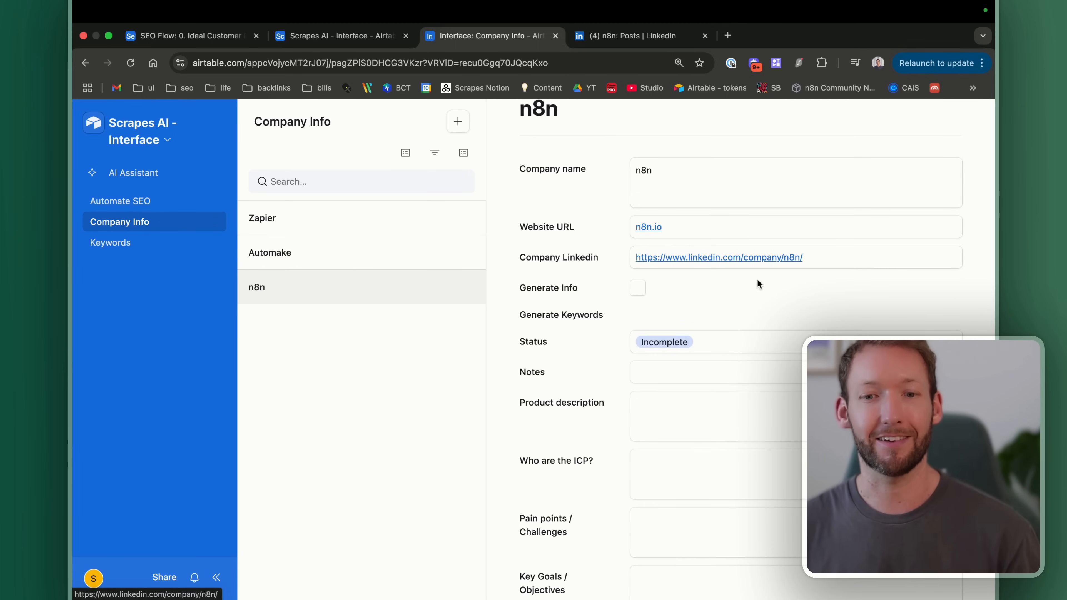
scroll(741, 332, "down", 4)
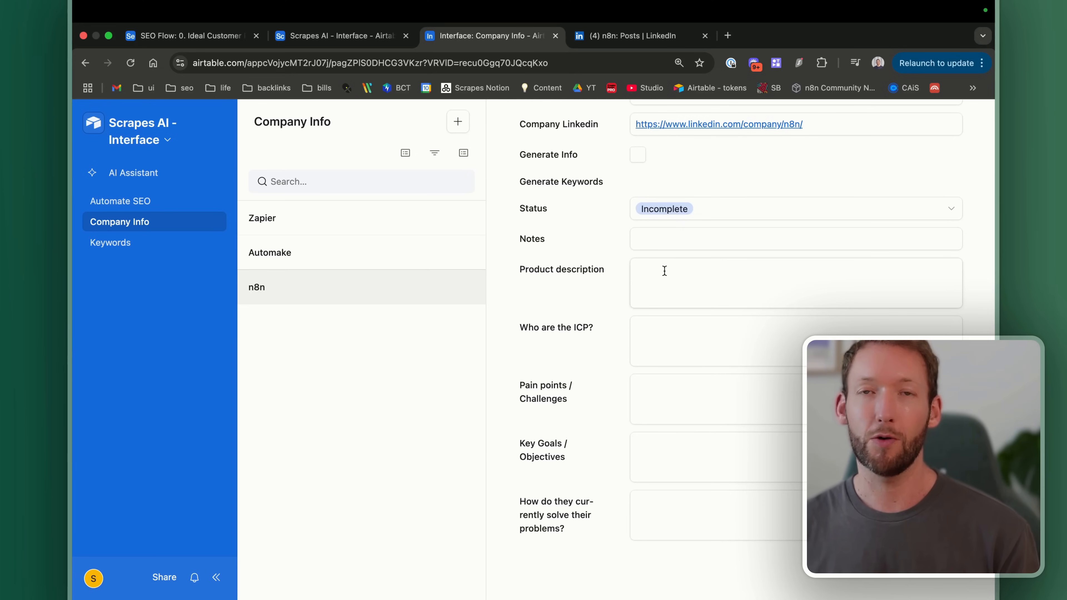
scroll(662, 269, "down", 1)
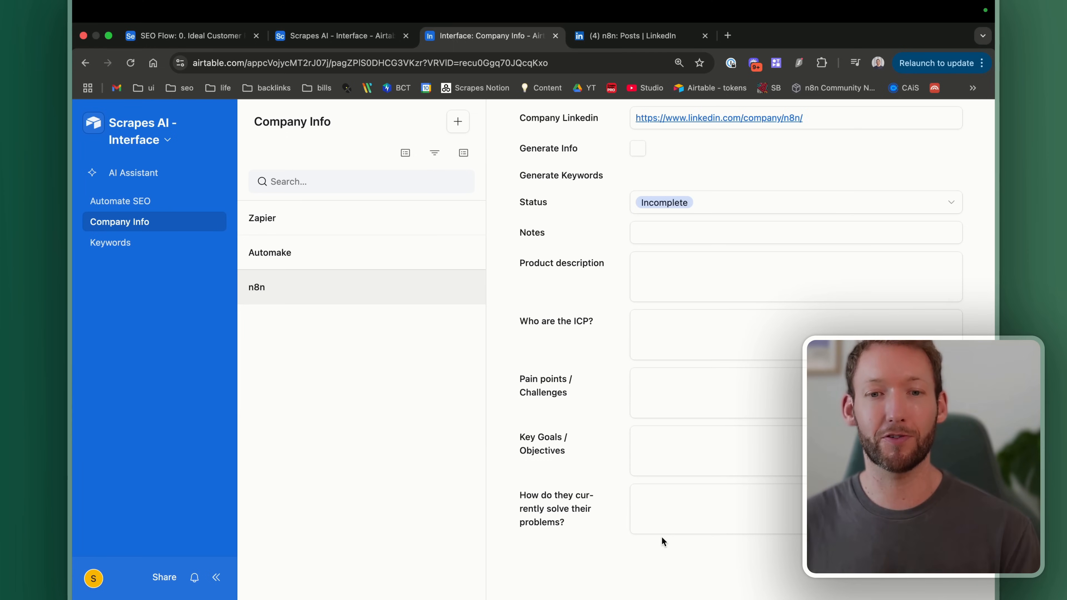
Step: Open the Keywords page and browse the Automake group's keyword table
left_click(126, 243)
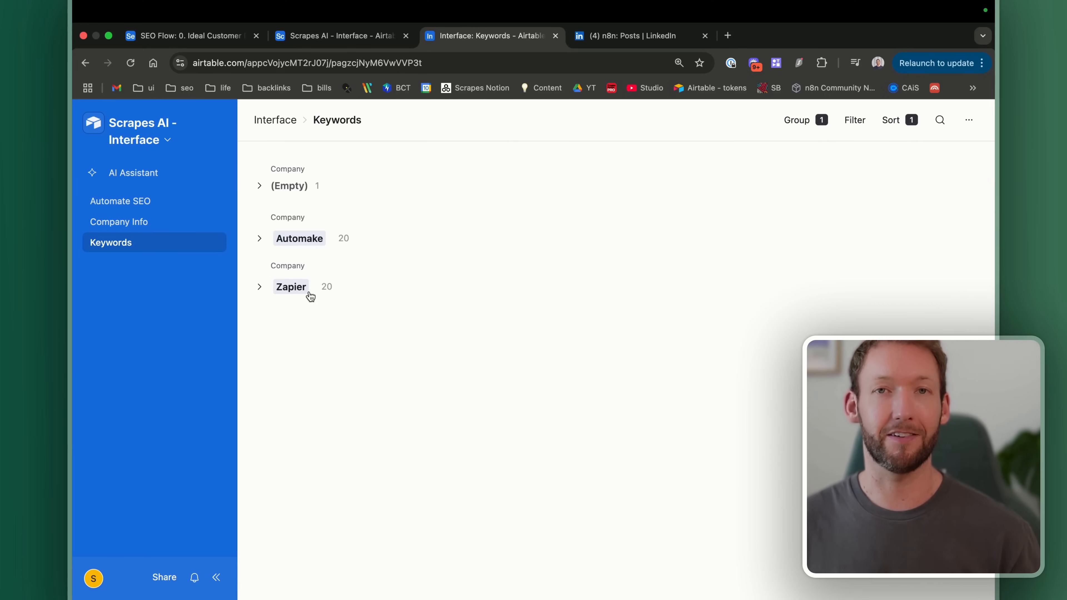
left_click(259, 239)
left_click(259, 239)
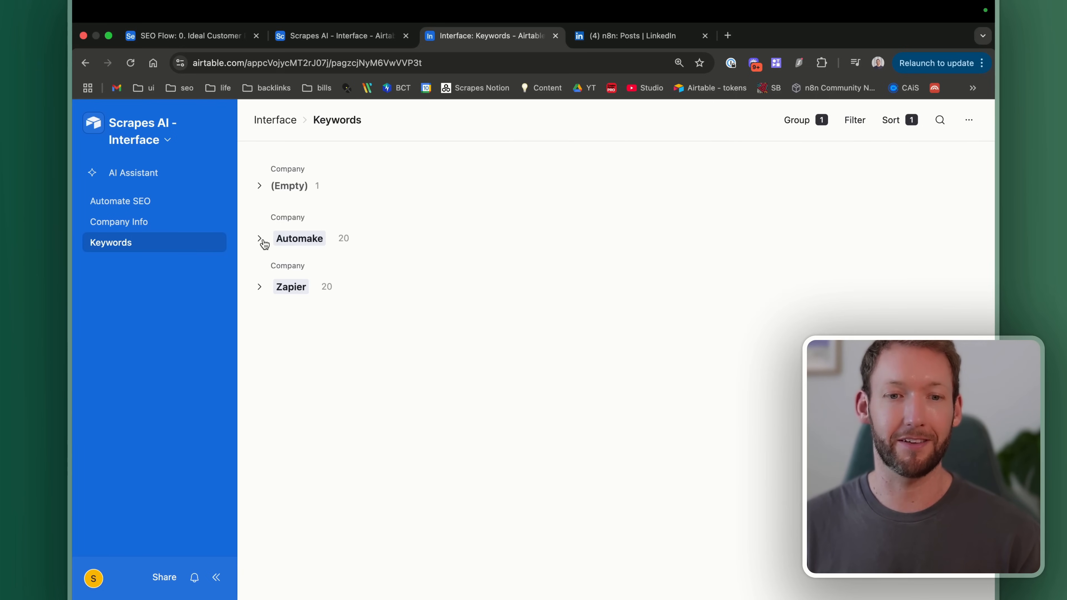
left_click(260, 239)
scroll(362, 301, "down", 1)
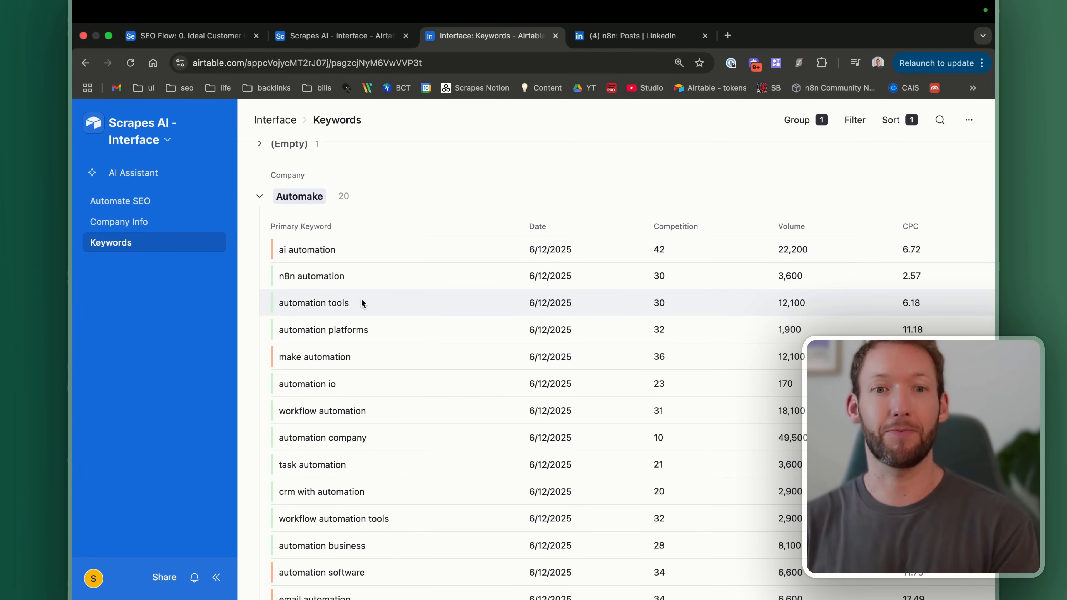
scroll(361, 298, "up", 1)
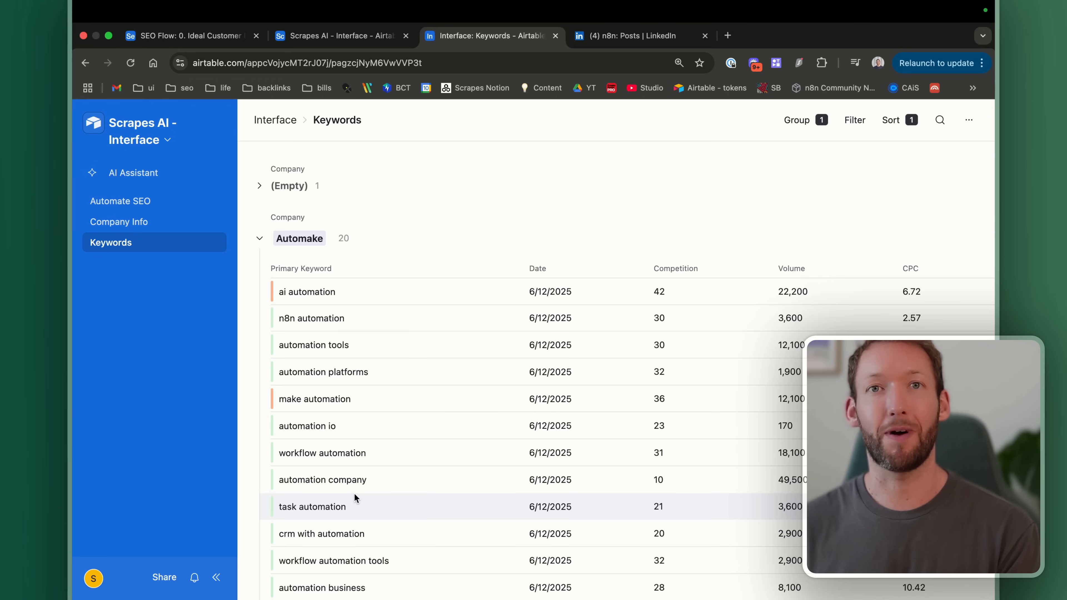
scroll(354, 493, "down", 3)
scroll(303, 287, "up", 2)
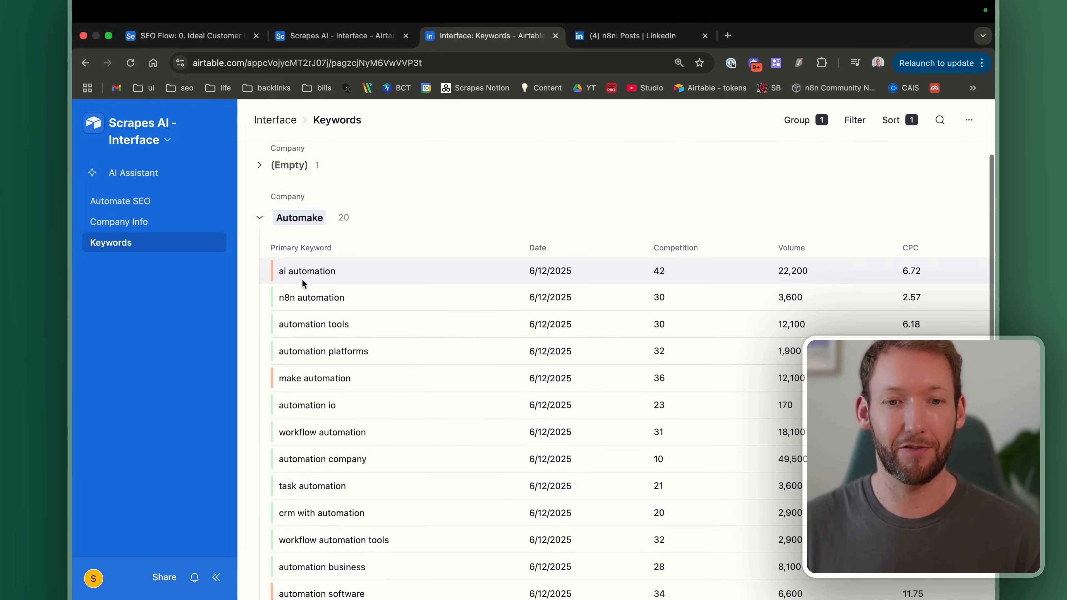
scroll(478, 330, "down", 2)
scroll(309, 348, "up", 3)
scroll(353, 359, "down", 2)
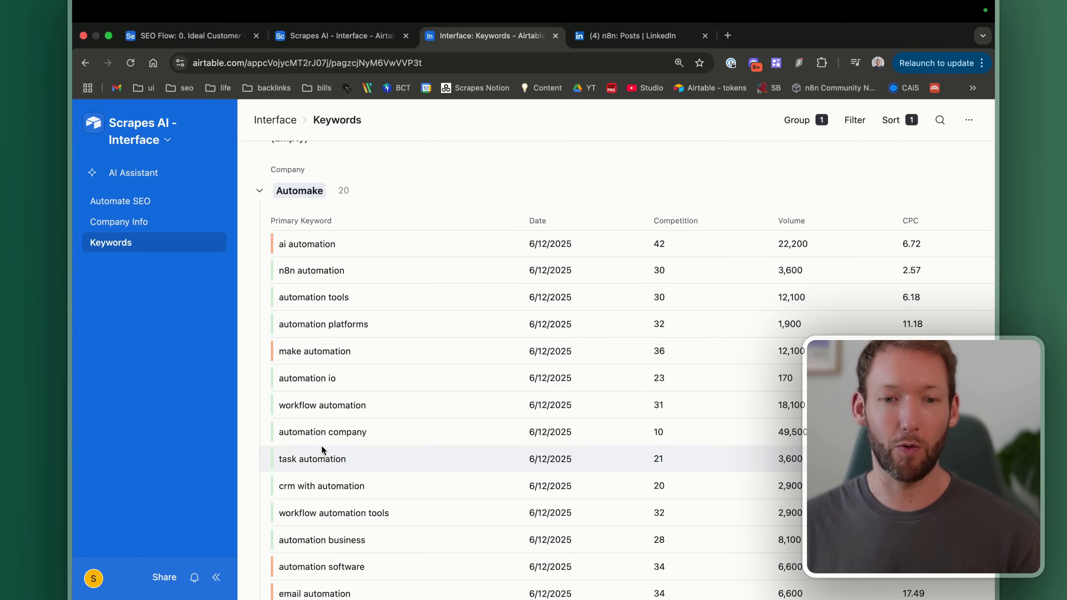
scroll(461, 382, "up", 2)
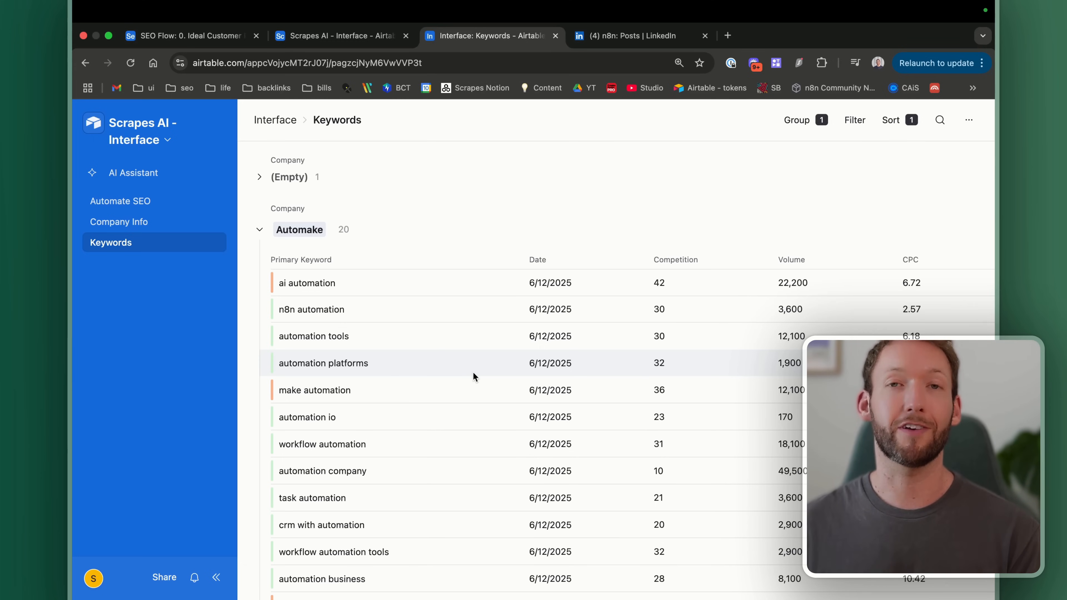
scroll(473, 372, "right", 5)
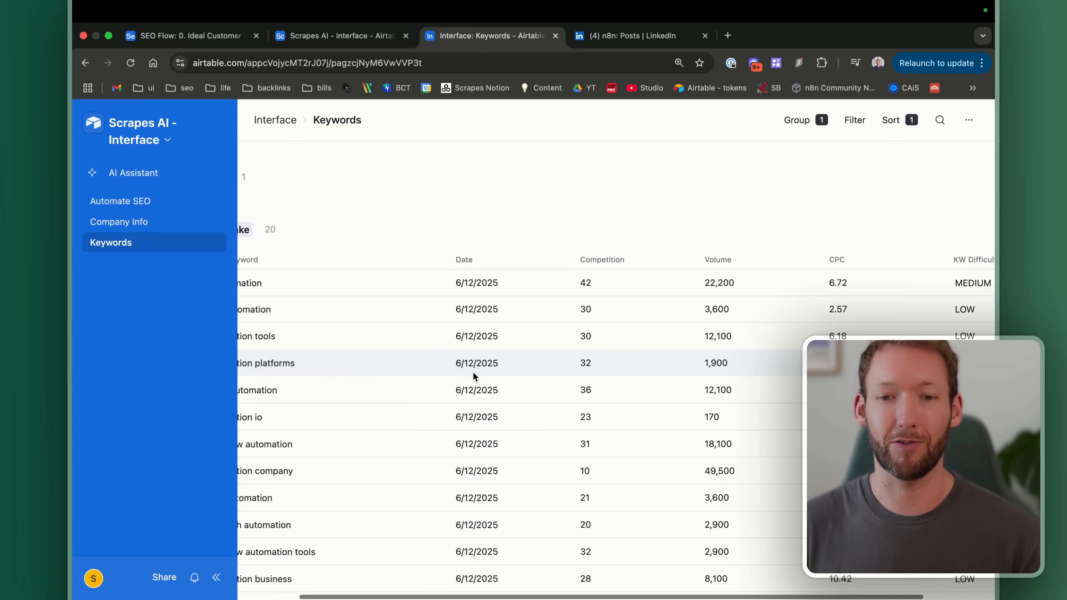
scroll(549, 293, "right", 1)
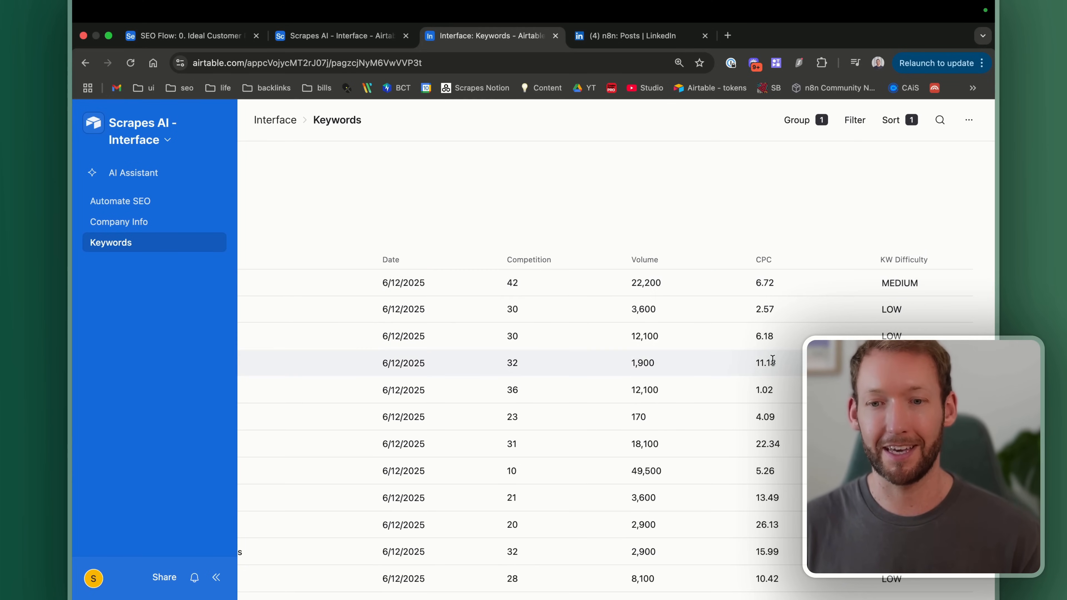
scroll(546, 362, "left", 10)
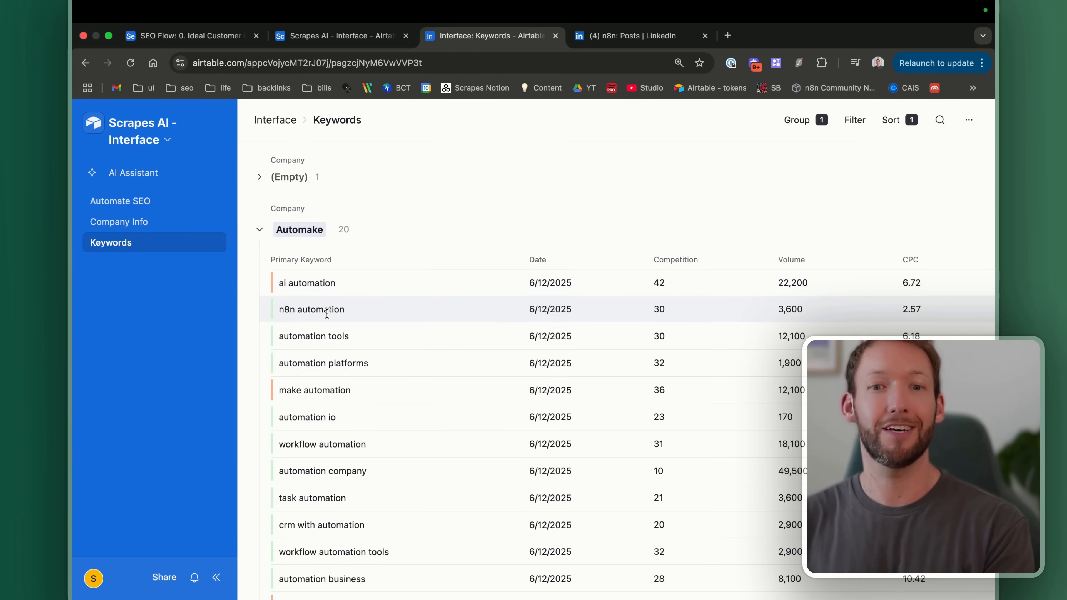
scroll(326, 312, "down", 1)
Step: Expand the Zapier keyword group, review its keywords, then collapse it
left_click(260, 288)
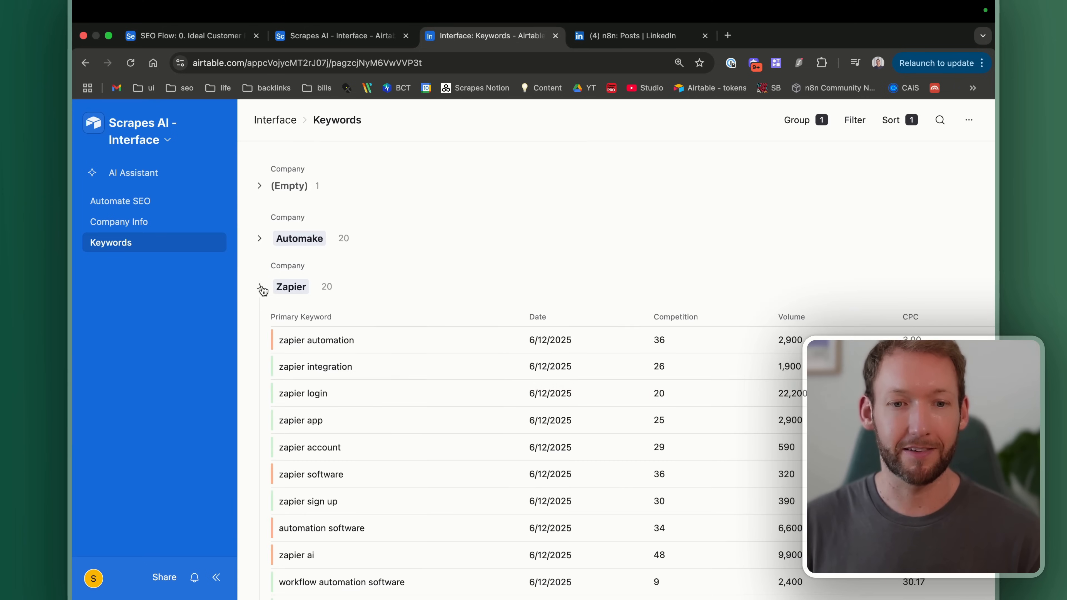
scroll(370, 389, "down", 2)
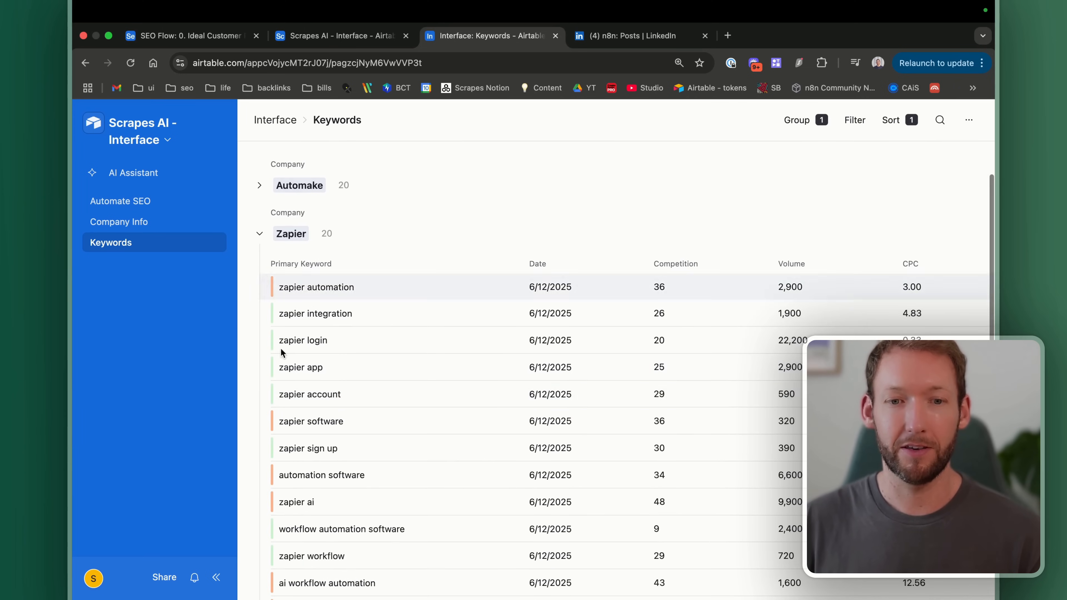
scroll(338, 450, "down", 5)
scroll(338, 451, "up", 6)
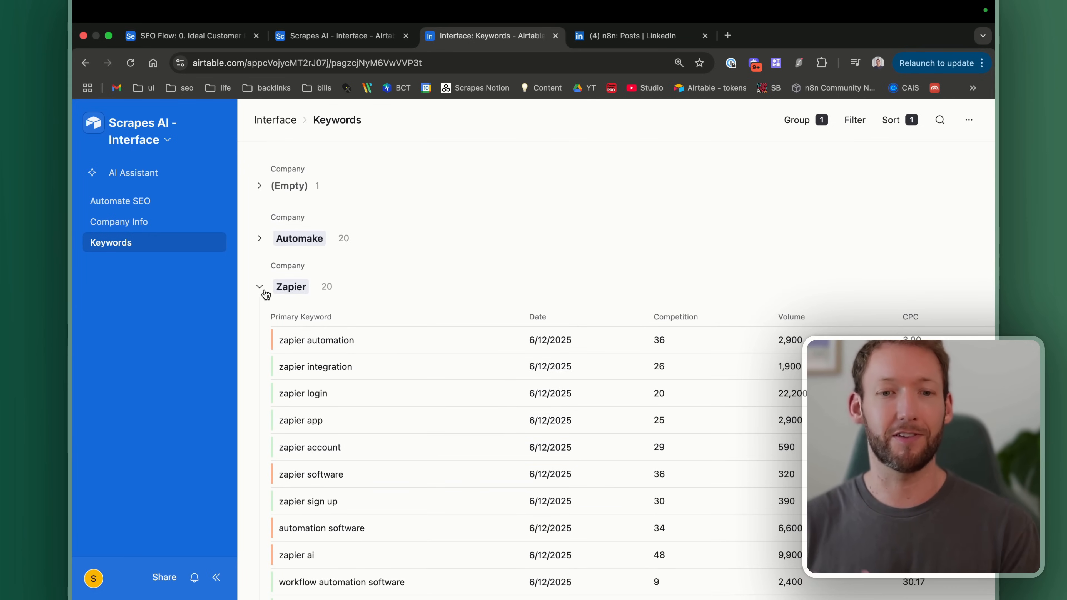
left_click(265, 292)
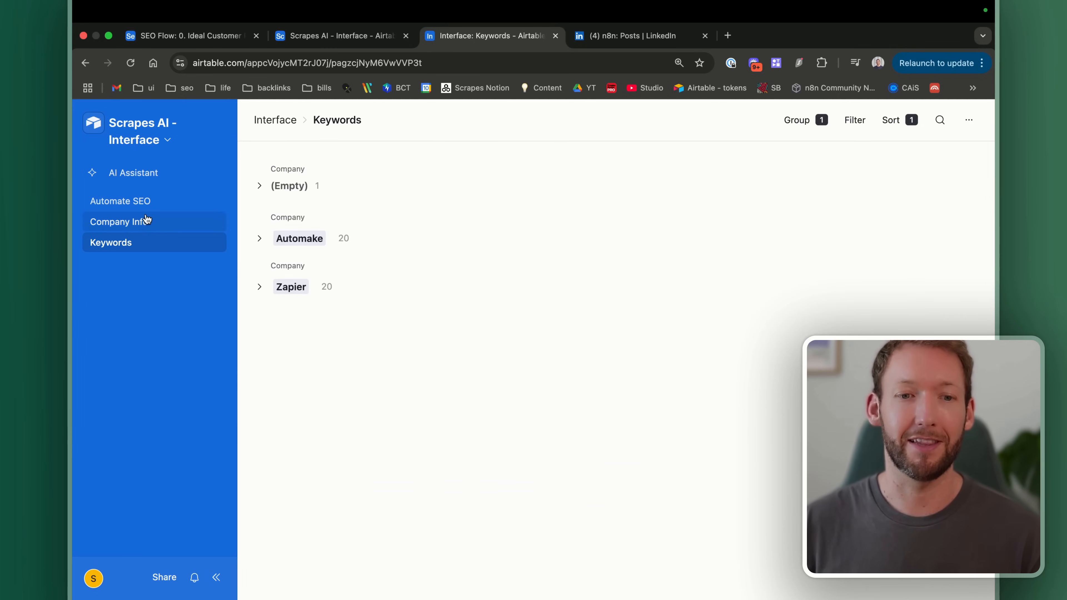
Step: Open the n8n record on the Company Info page and scroll its empty fields
left_click(137, 232)
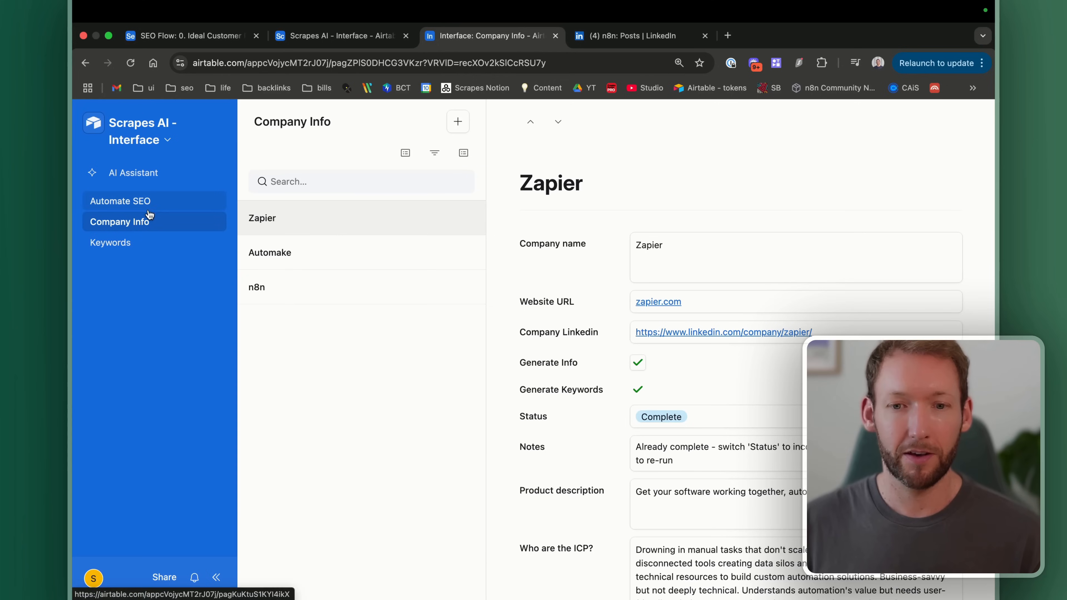
left_click(271, 287)
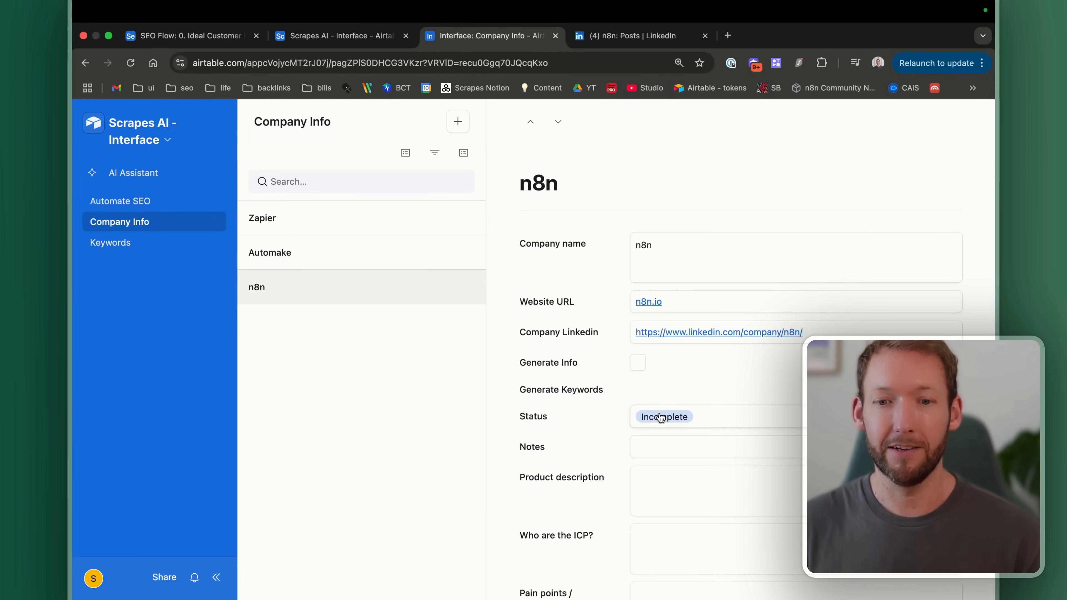
scroll(660, 414, "down", 1)
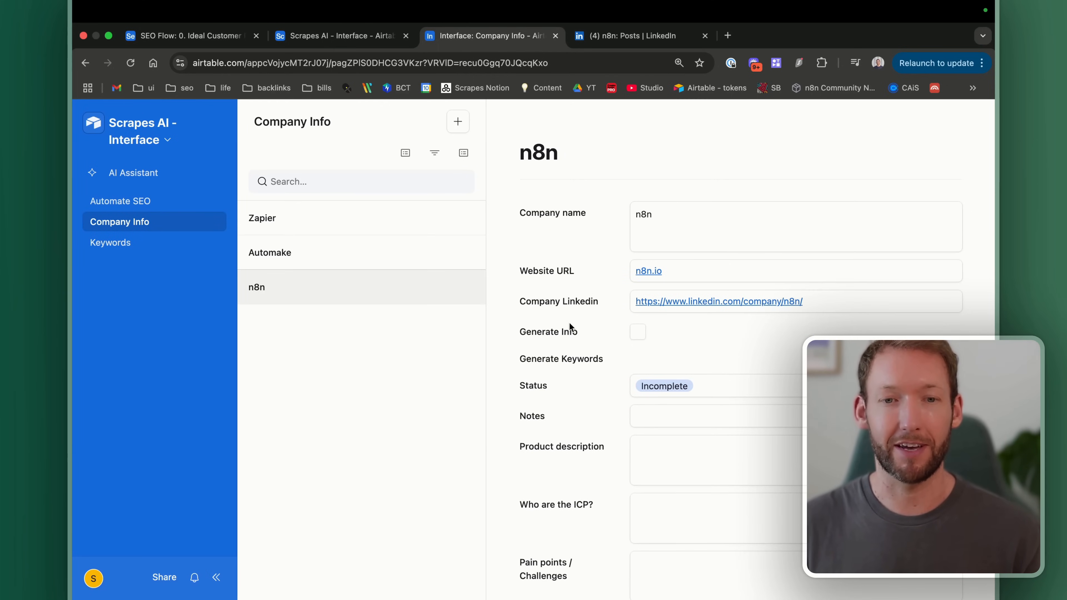
scroll(605, 399, "down", 1)
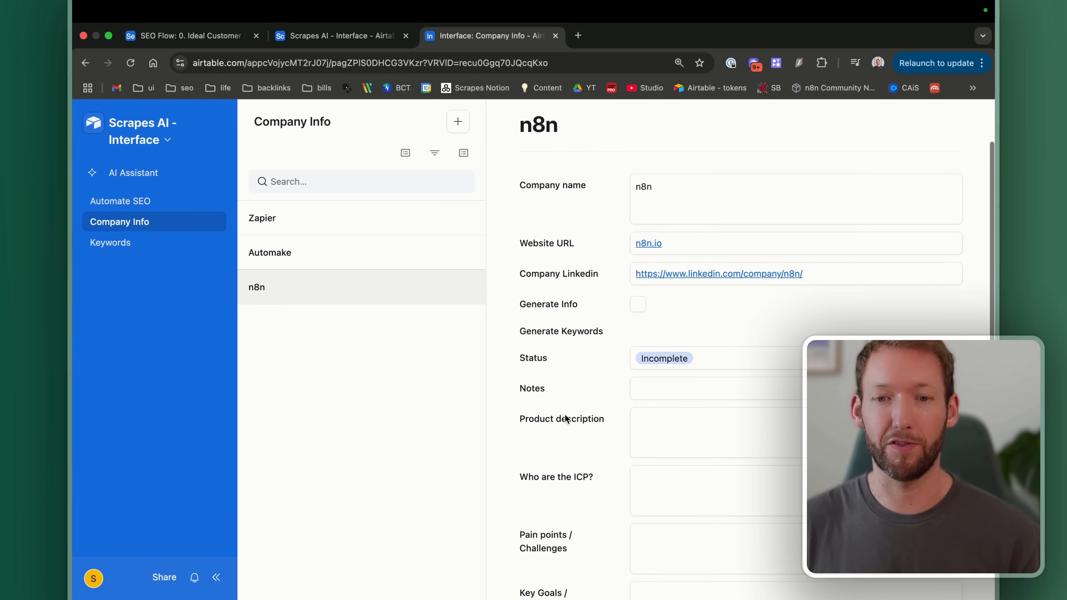
scroll(564, 413, "up", 1)
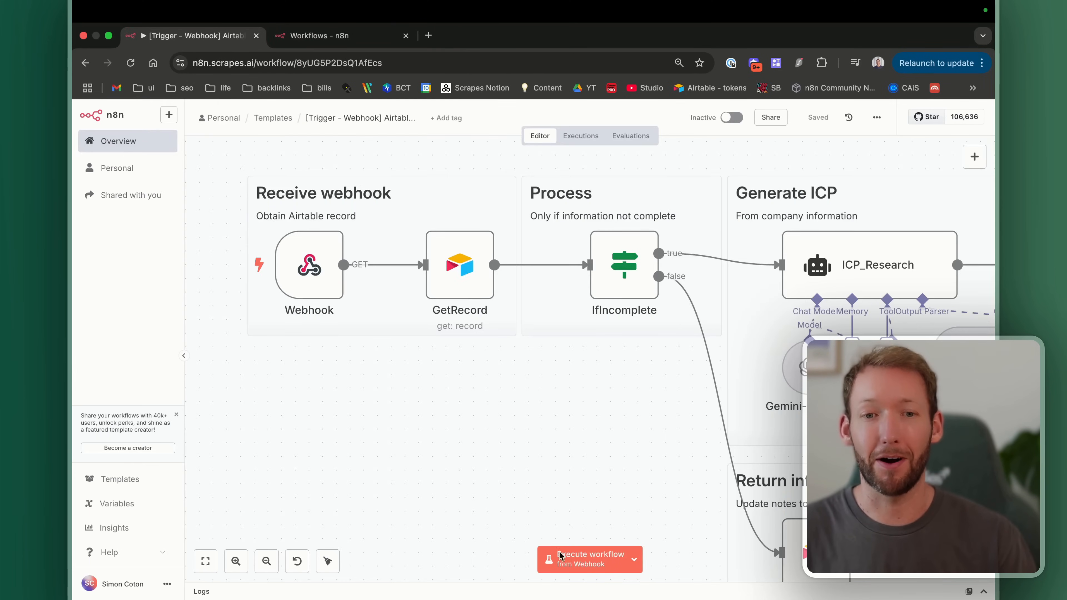
Step: Execute the n8n workflow so it waits for the webhook call
scroll(410, 292, "right", 1)
scroll(410, 292, "up", 1)
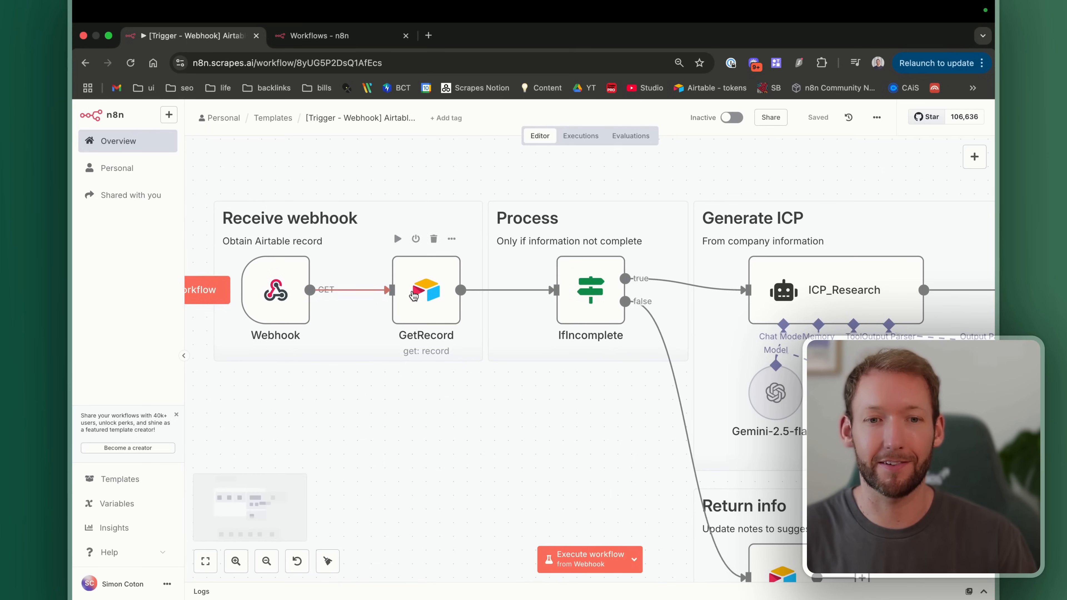
left_click(582, 563)
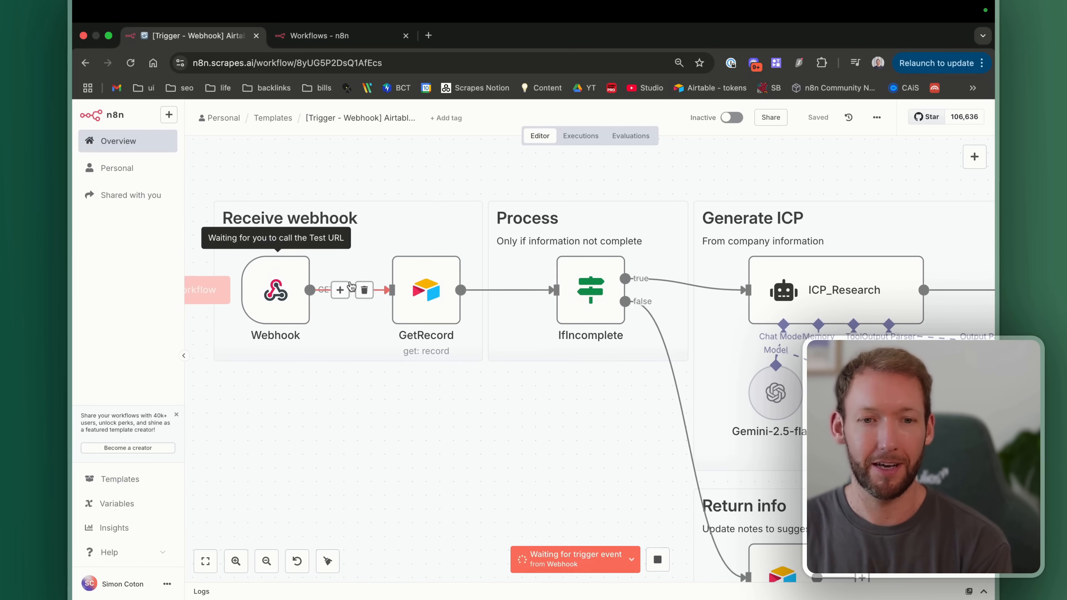
scroll(324, 381, "left", 1)
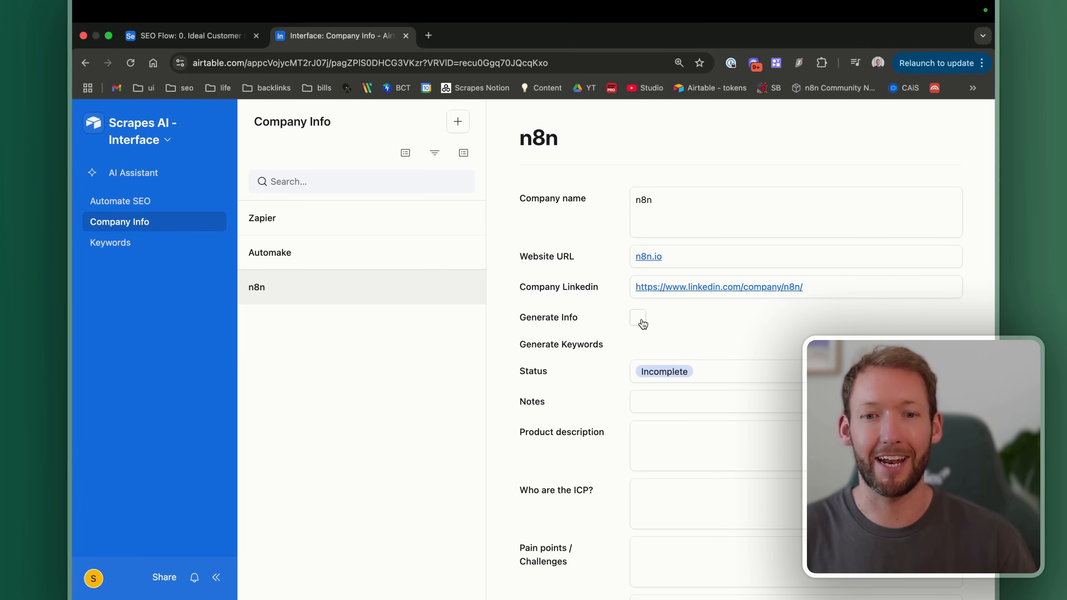
Step: Tick Generate Info on the n8n company record in Airtable
scroll(647, 391, "down", 3)
scroll(655, 328, "up", 3)
left_click(637, 318)
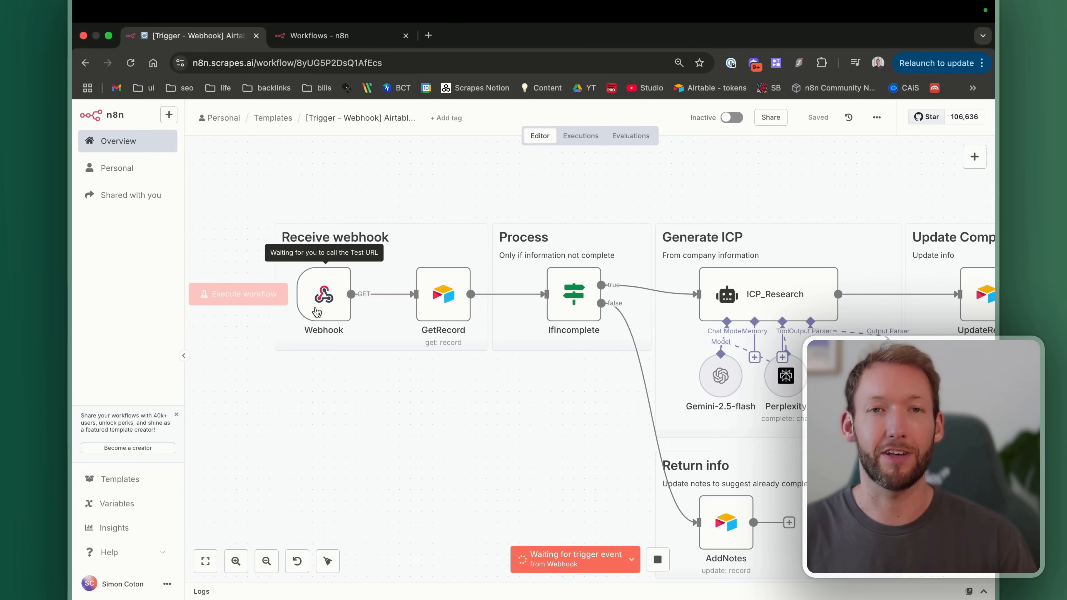
scroll(462, 327, "right", 5)
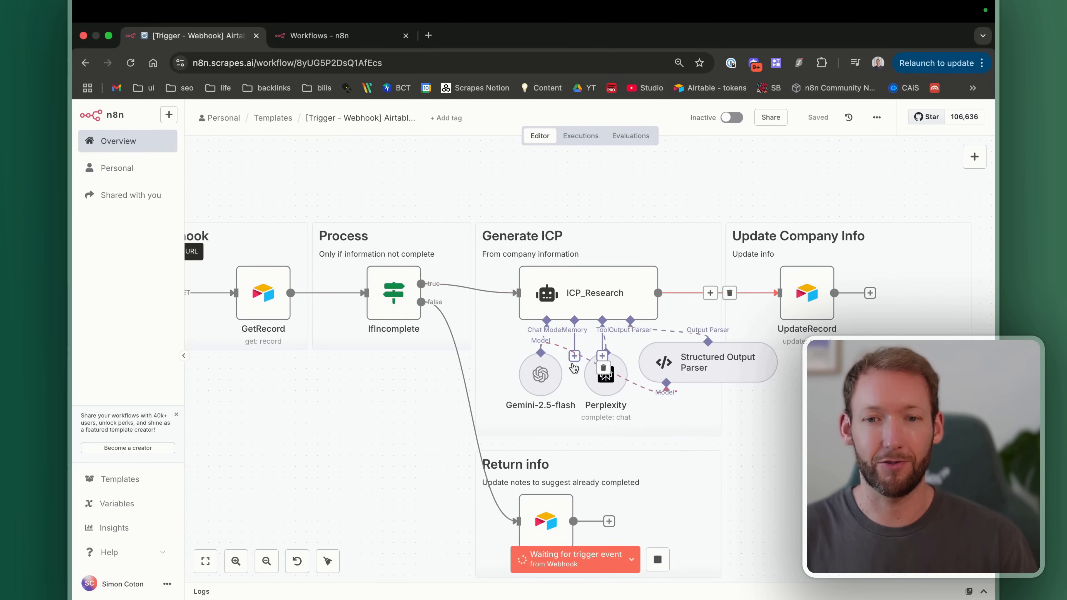
scroll(761, 380, "left", 2)
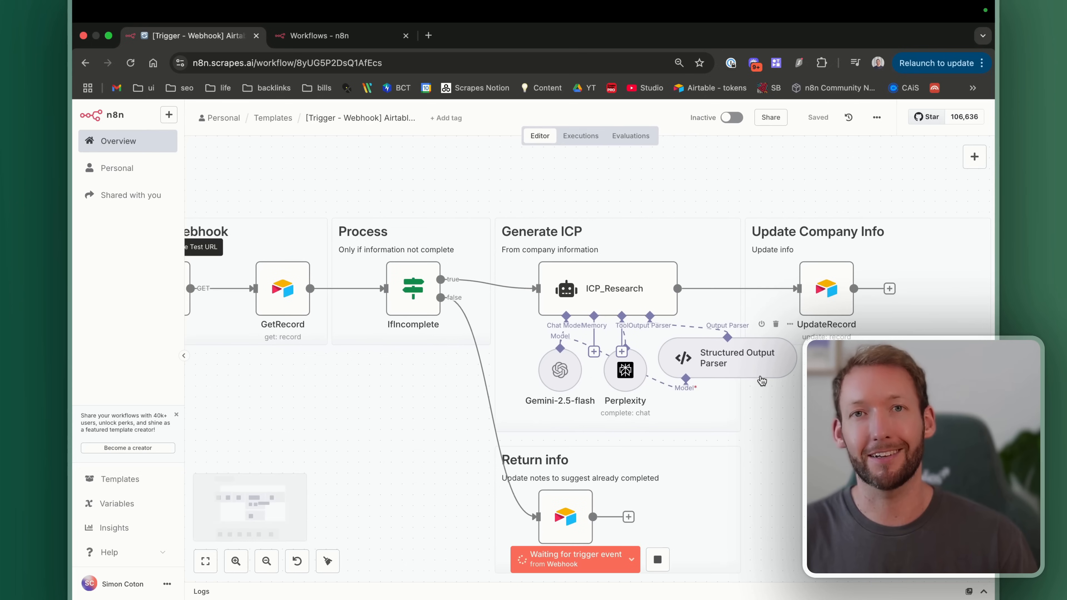
scroll(761, 381, "left", 2)
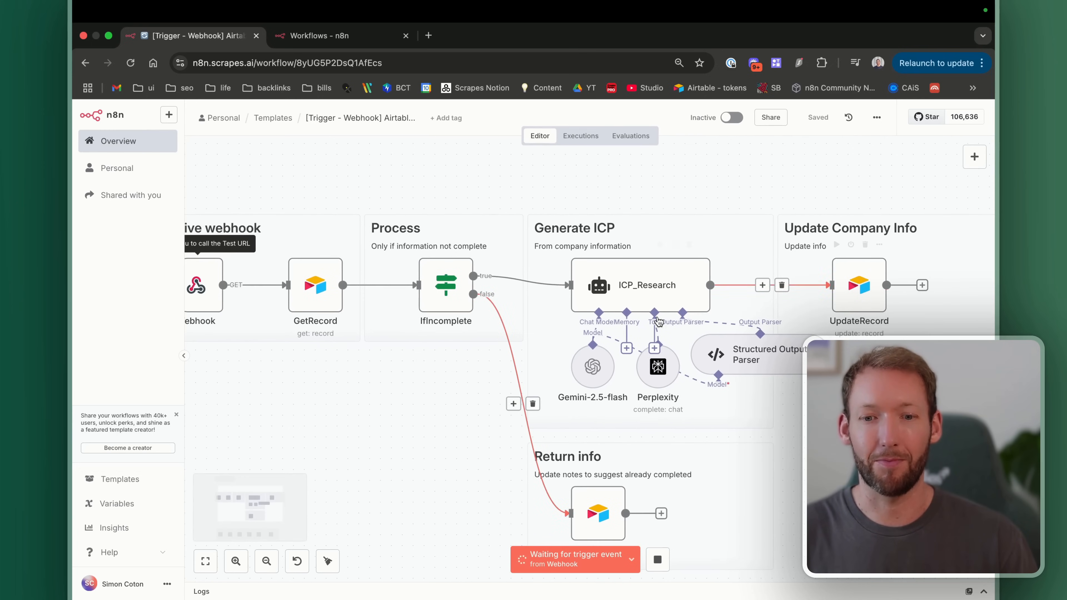
scroll(556, 332, "left", 2)
scroll(556, 332, "left", 1)
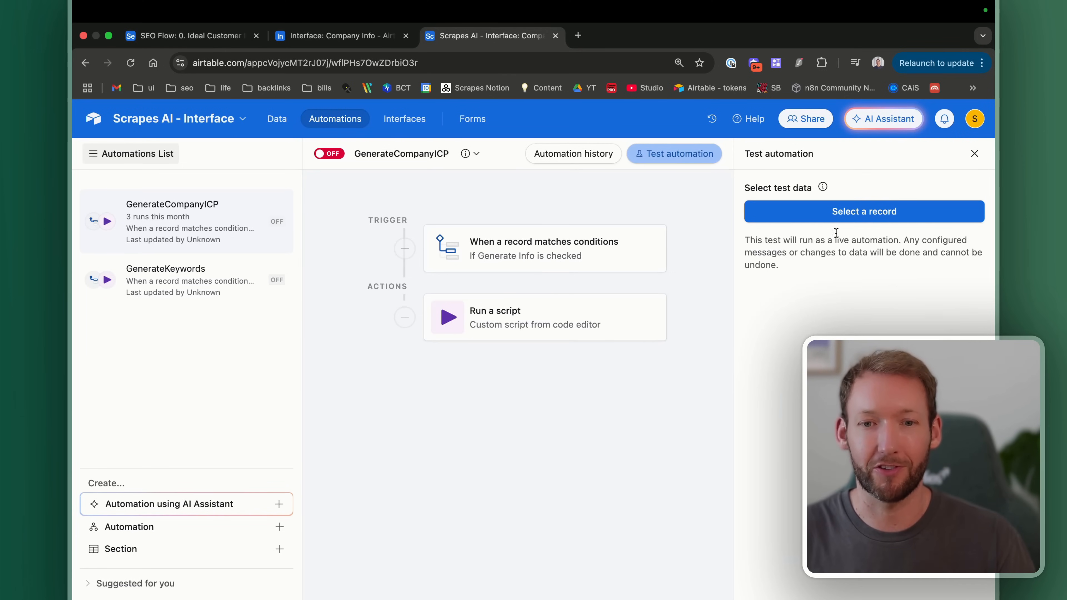
Step: Test GenerateCompanyICP with the n8n record as test data, then switch to the n8n workflow
left_click(853, 220)
left_click(414, 264)
left_click(845, 335)
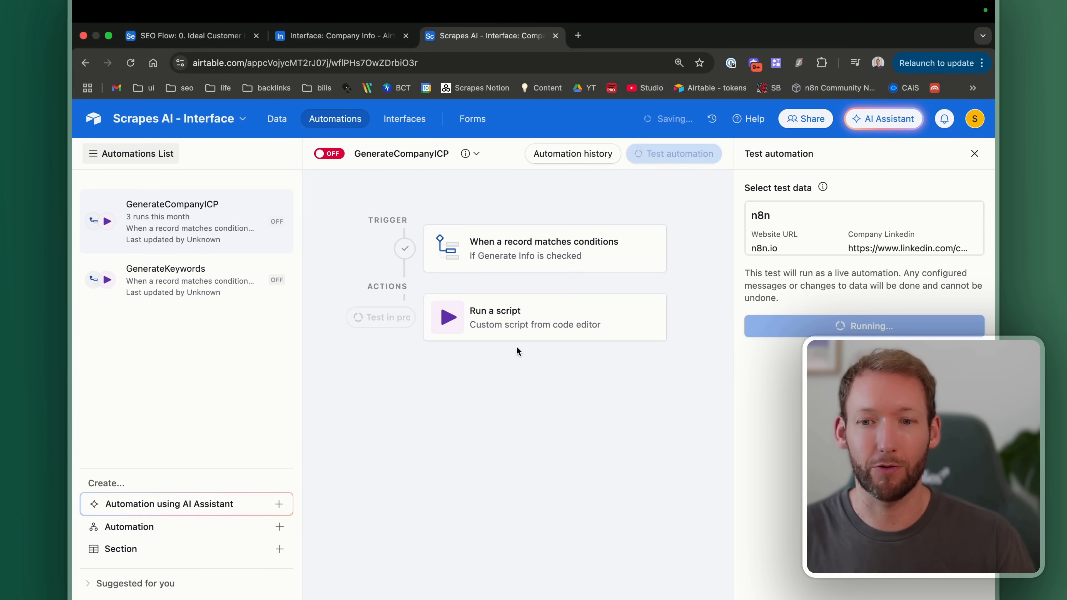
key("ctrl+Right")
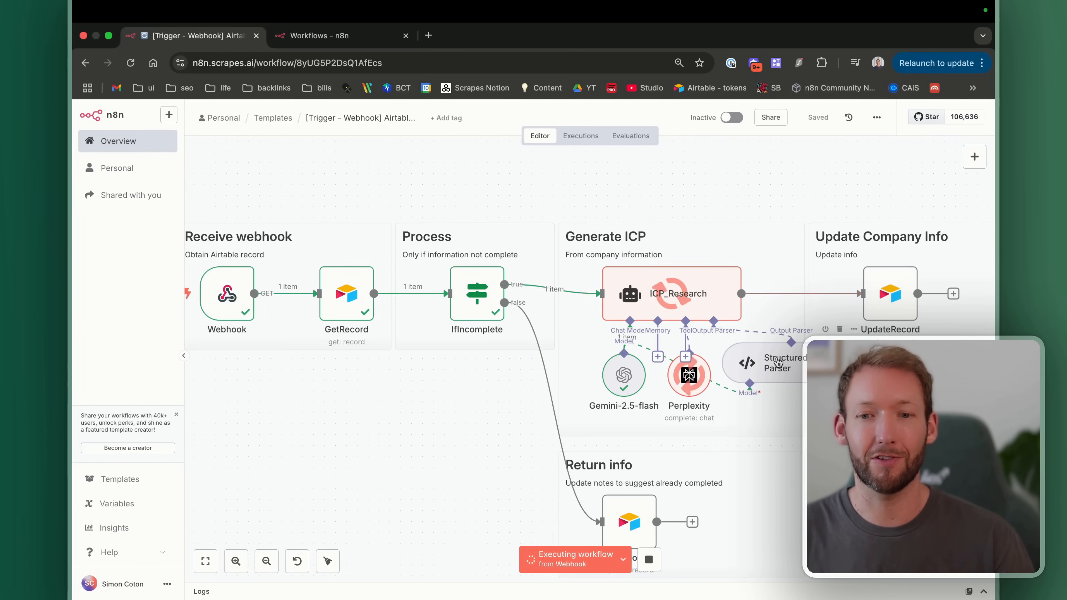
Step: Inspect the Structured Output Parser's JSON schema, then return to the Airtable n8n record
double_click(742, 351)
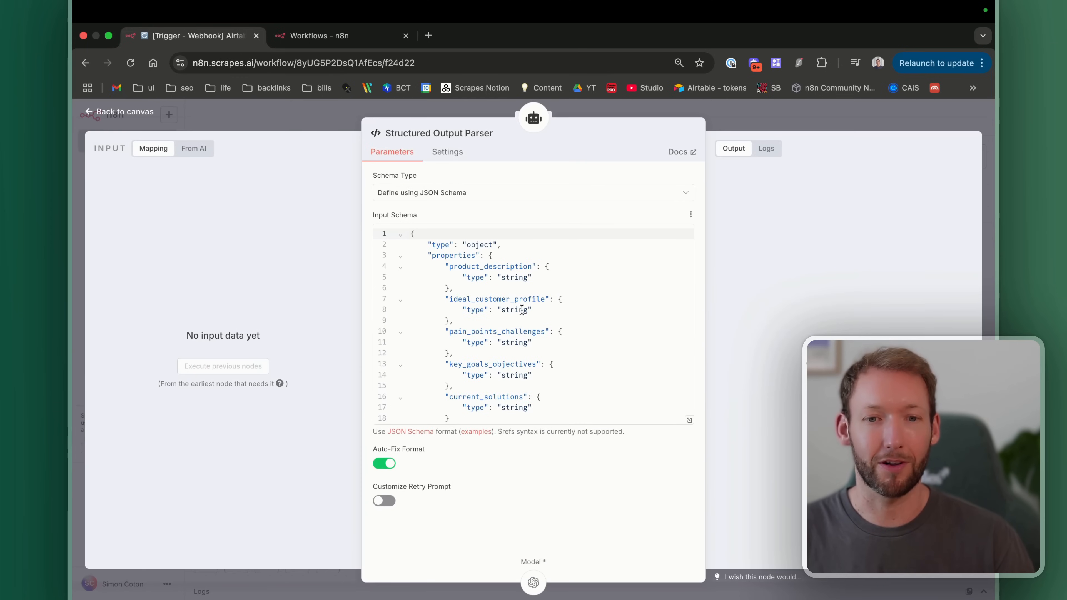
scroll(515, 314, "down", 2)
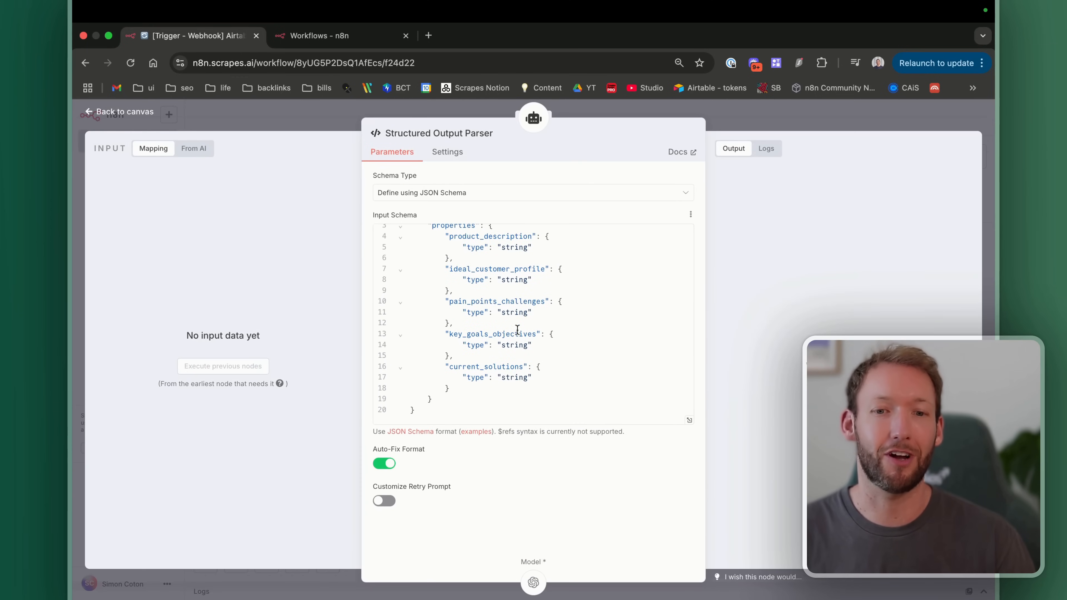
left_click(125, 111)
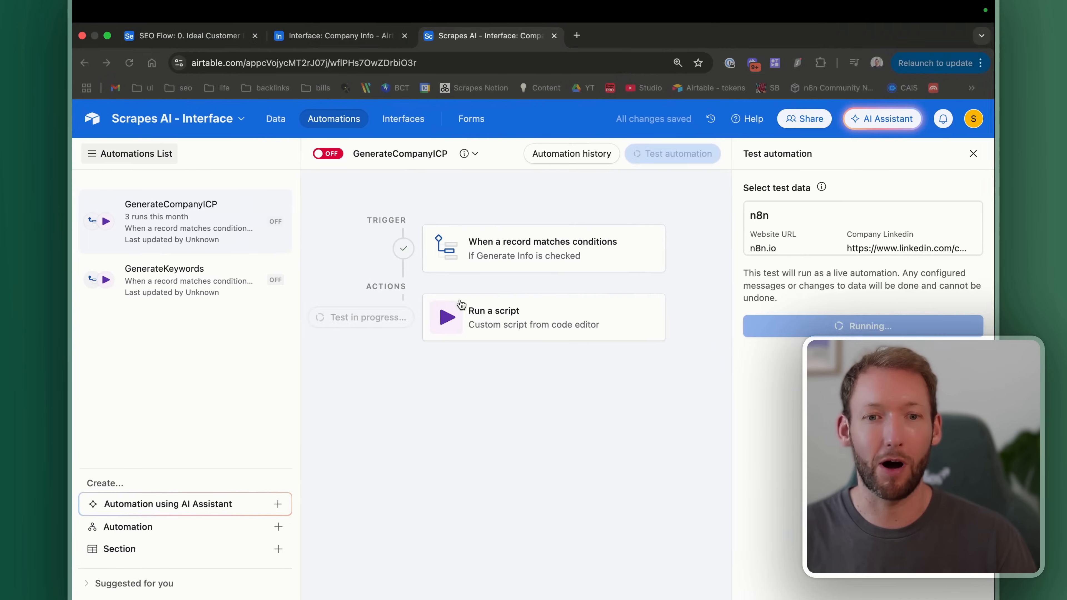
left_click(341, 37)
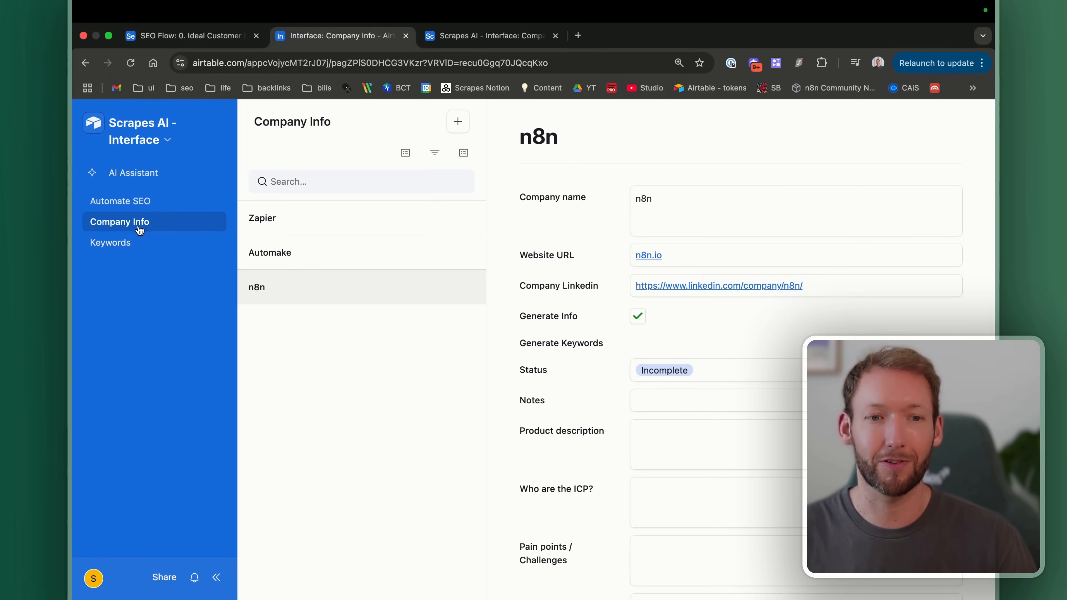
Step: Scroll through the n8n record's fields and check its generated Product description
scroll(631, 337, "down", 5)
scroll(631, 337, "up", 3)
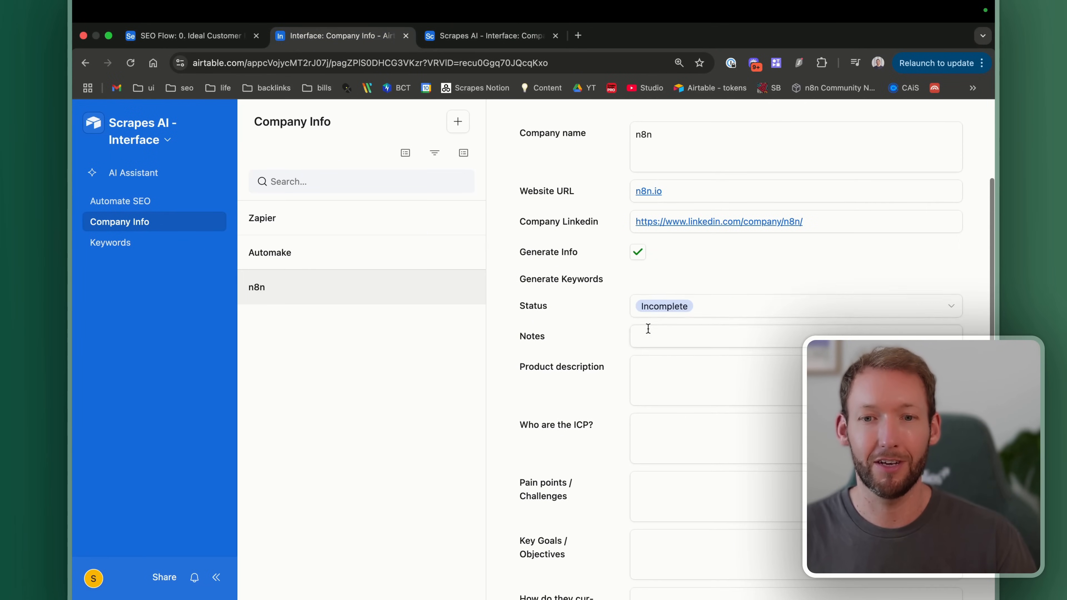
scroll(676, 502, "down", 3)
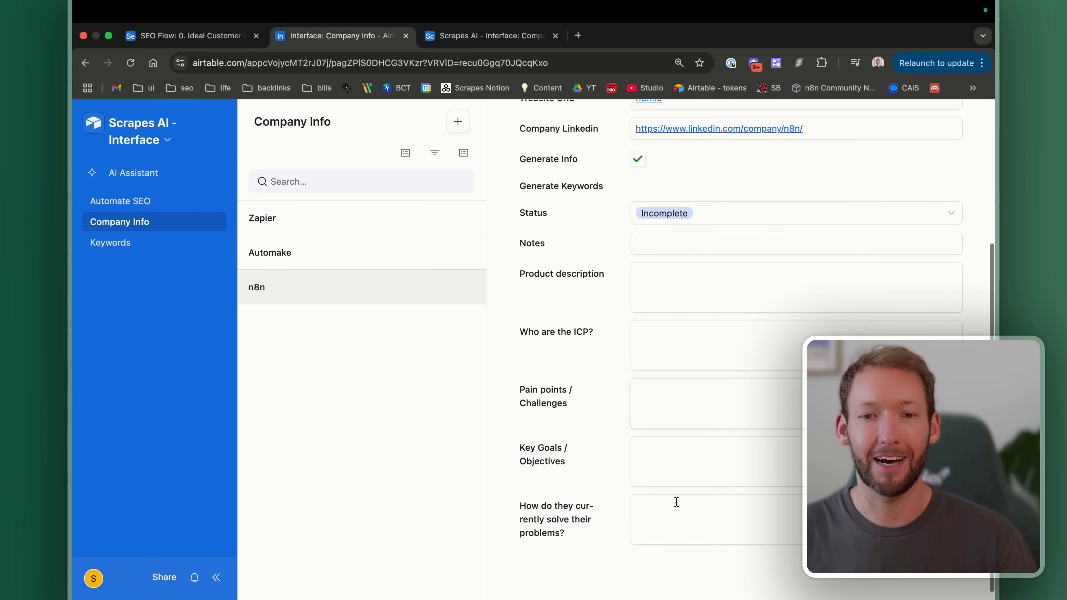
scroll(676, 503, "up", 4)
scroll(676, 503, "down", 15)
scroll(689, 451, "up", 15)
scroll(629, 404, "up", 2)
scroll(615, 411, "down", 4)
scroll(616, 411, "up", 2)
left_click(718, 475)
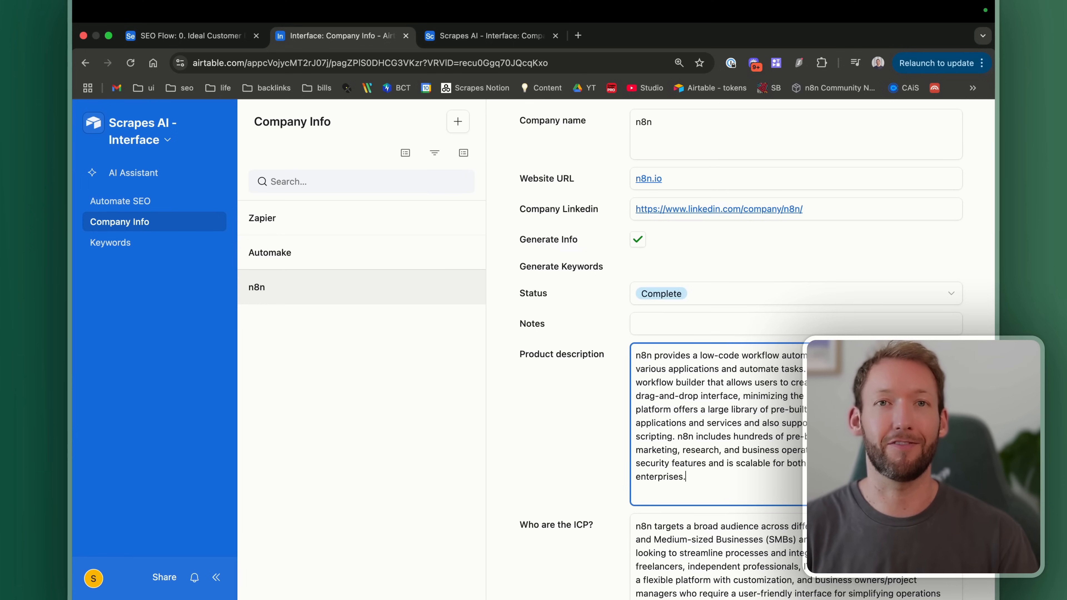
Step: Check the n8n row in the Company data table, then revisit it on Company Info
key("ctrl+Tab")
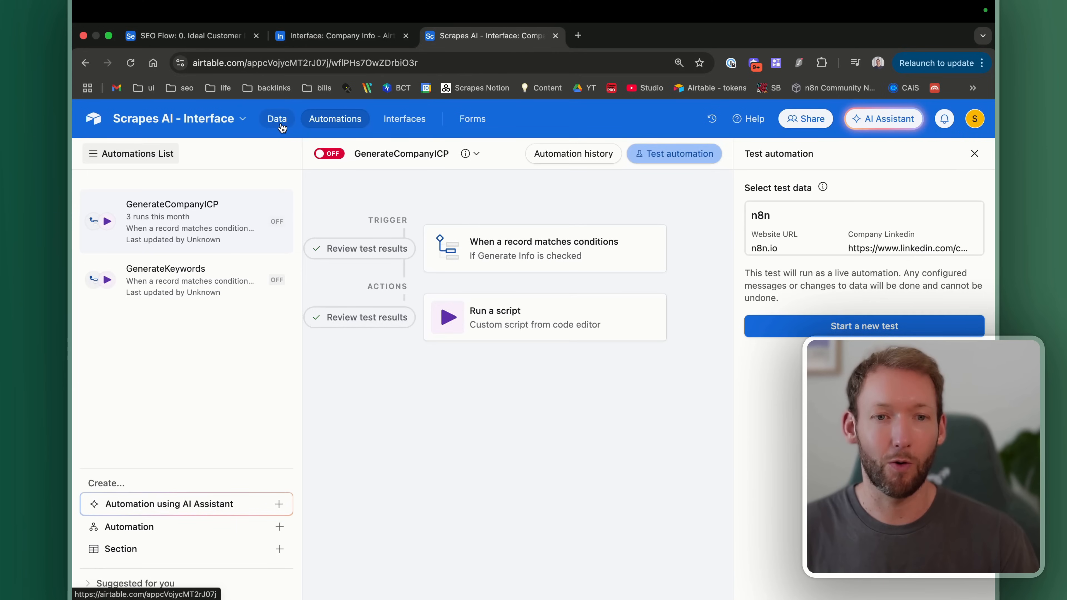
left_click(278, 120)
scroll(580, 211, "right", 15)
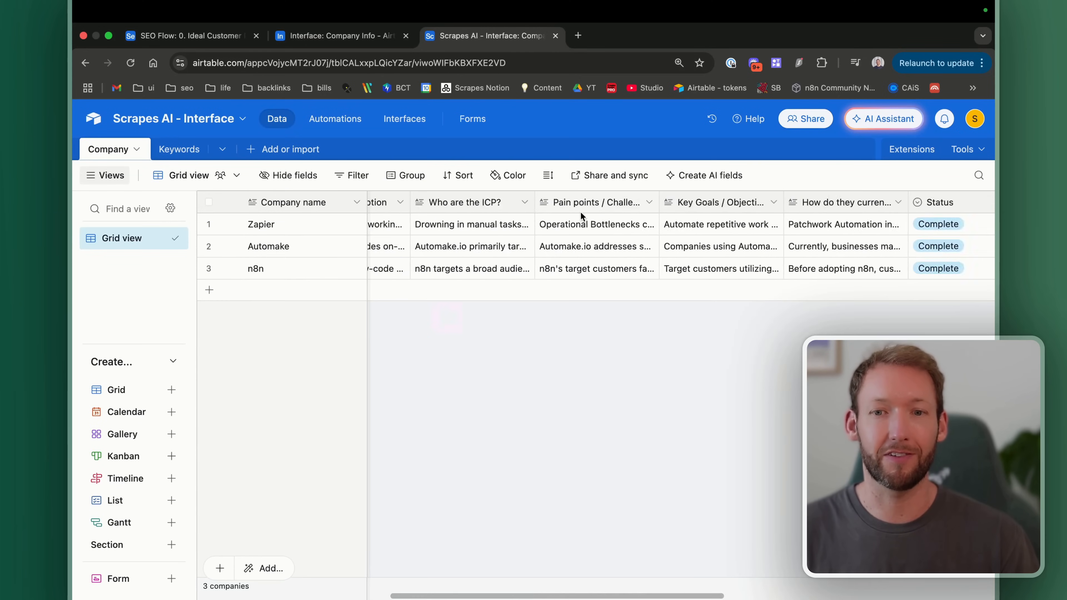
scroll(630, 254, "left", 15)
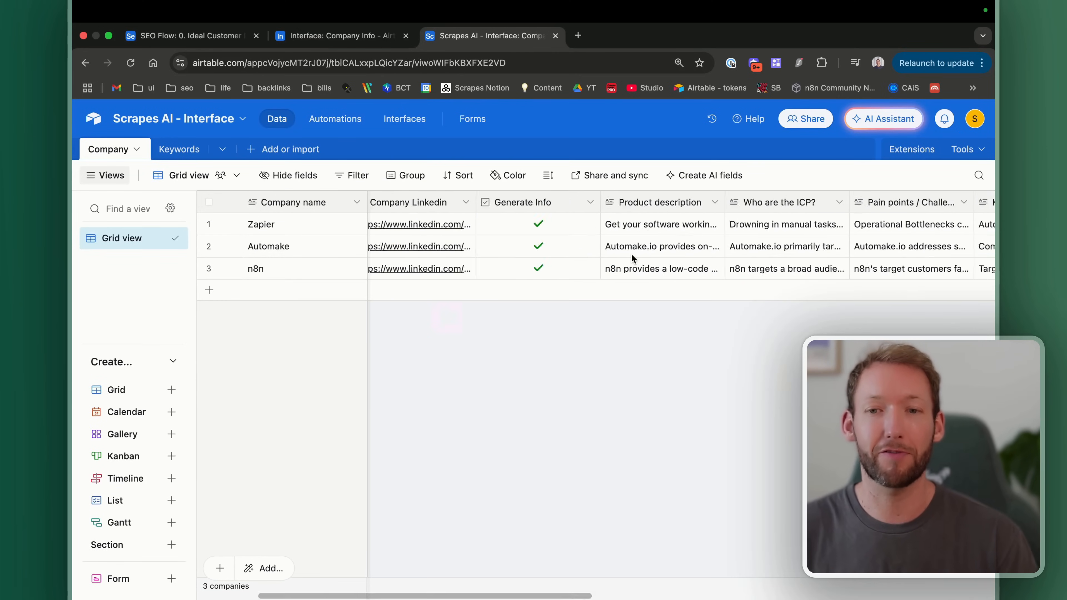
left_click(339, 38)
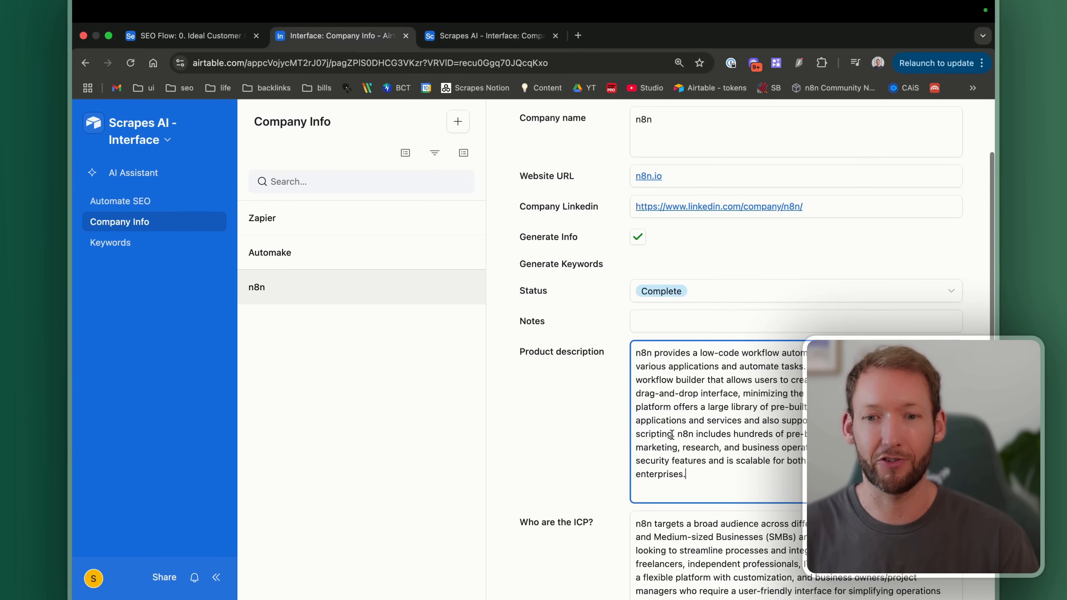
scroll(671, 435, "down", 12)
scroll(672, 434, "up", 15)
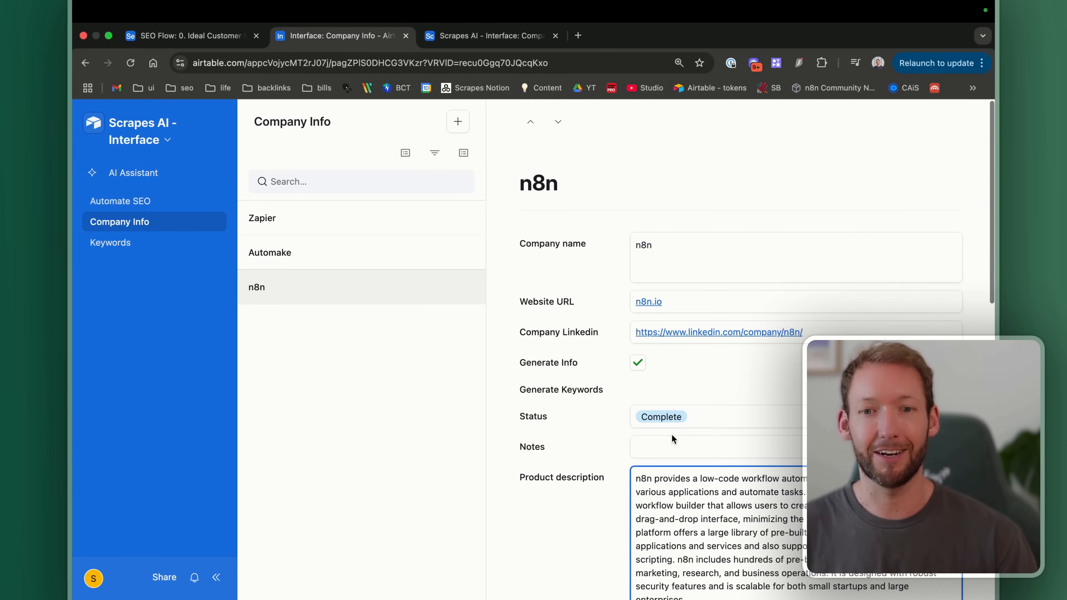
scroll(671, 434, "down", 3)
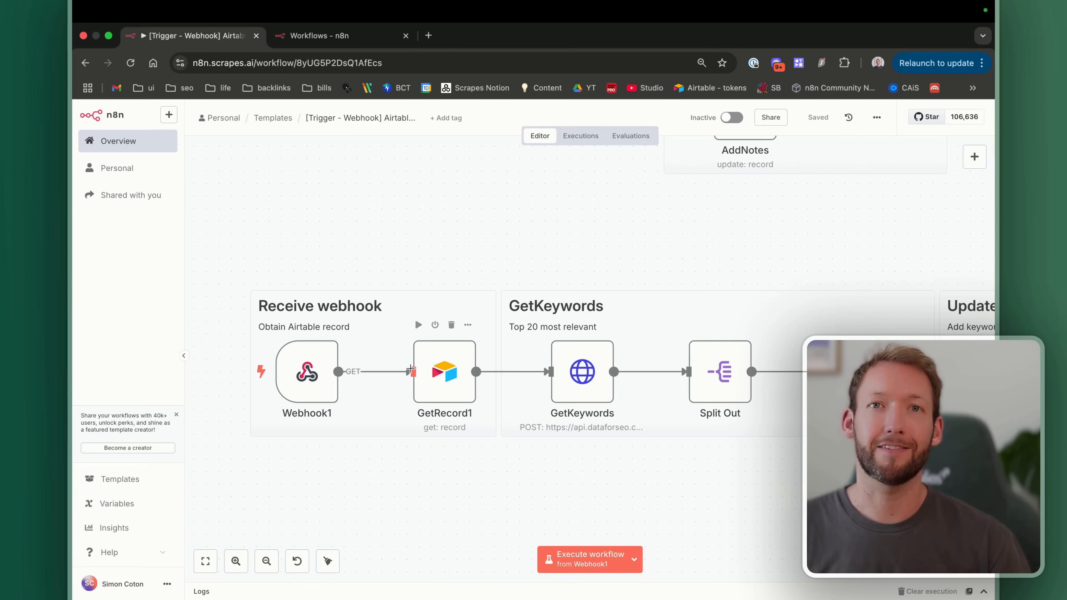
Step: Execute the keyword workflow to await its webhook, then go to the Airtable Home page
scroll(403, 351, "right", 5)
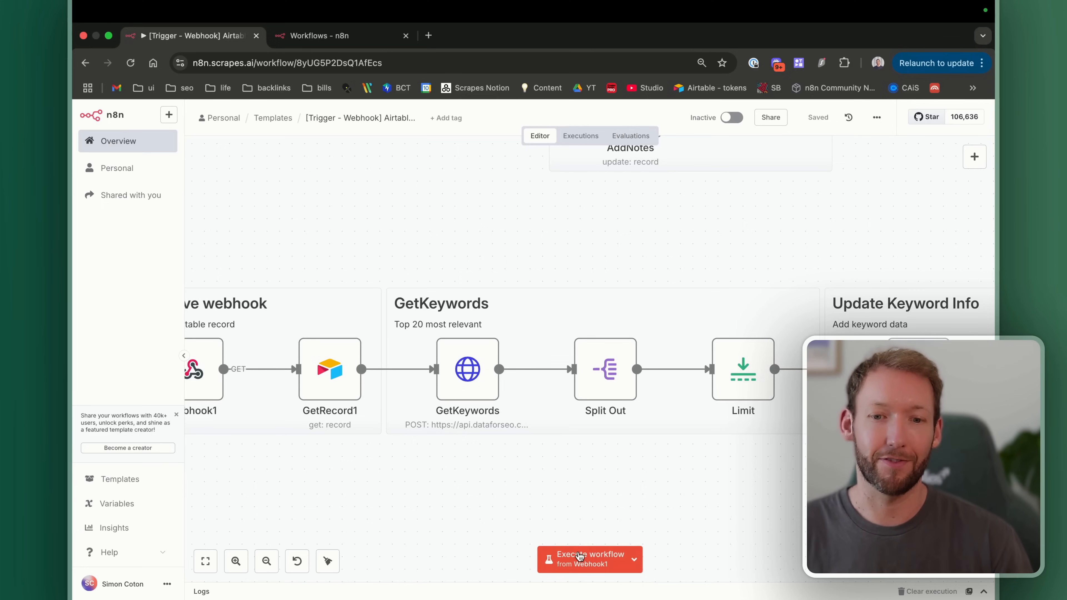
left_click(575, 561)
key("ctrl+Left")
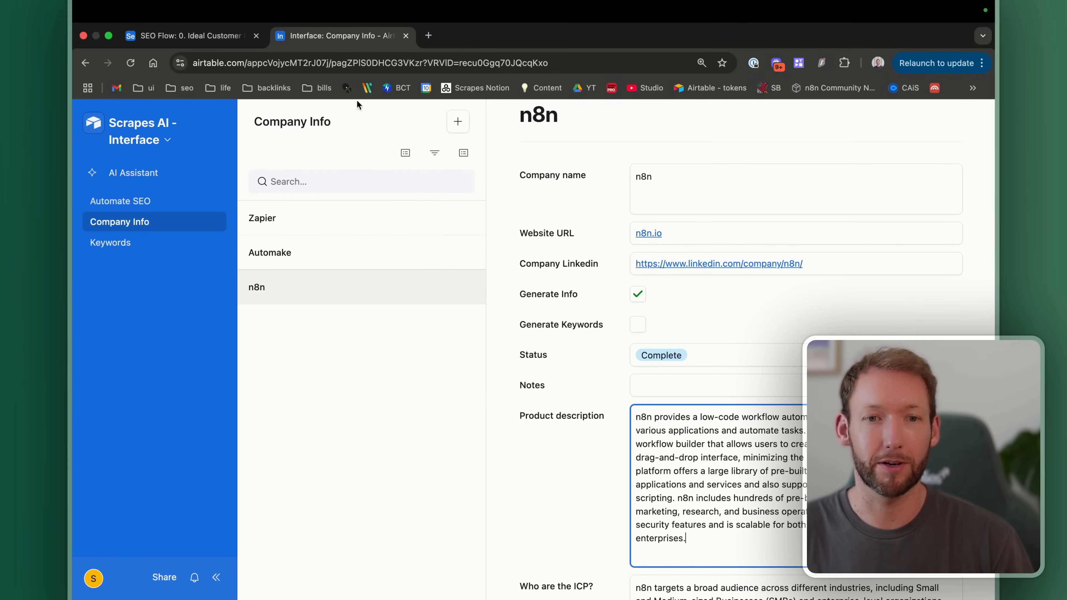
left_click(92, 122)
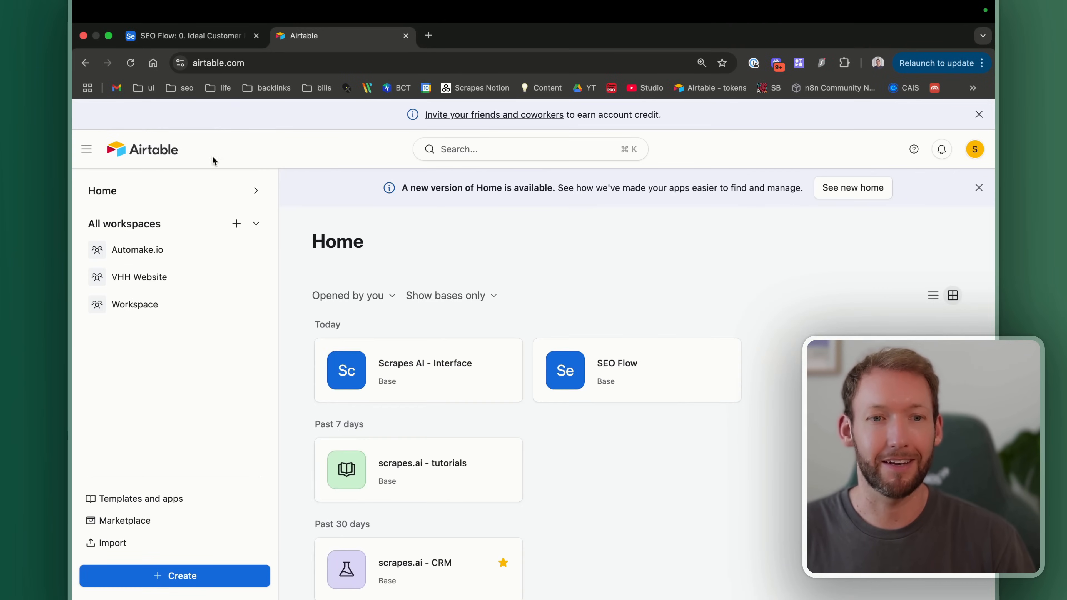
Step: Open GenerateKeywords in Scrapes AI - Interface and tick Generate Keywords for n8n in the Company table
left_click(432, 365)
left_click(344, 120)
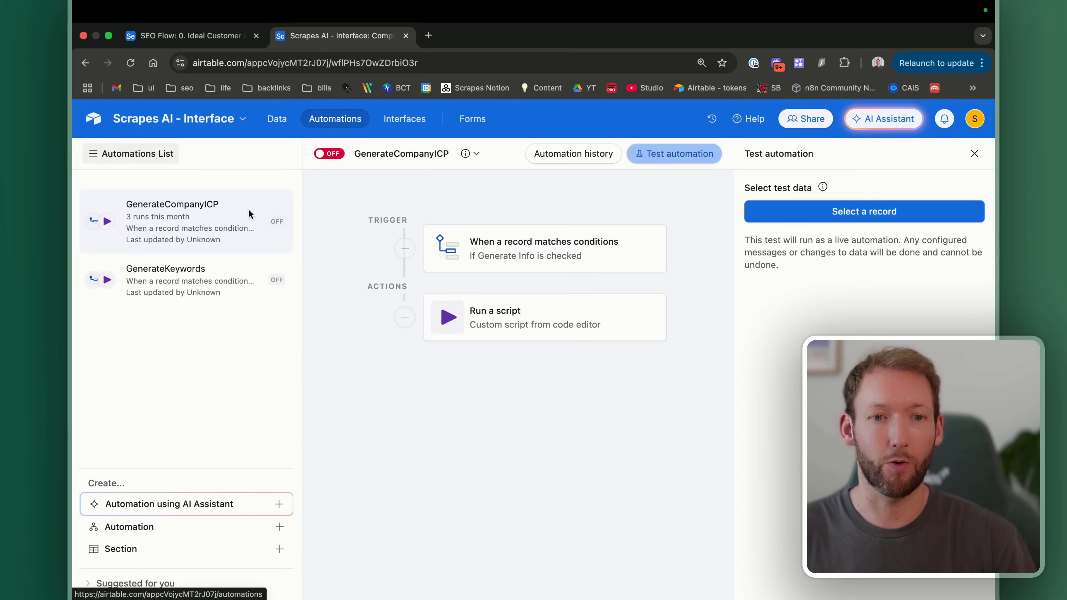
left_click(180, 282)
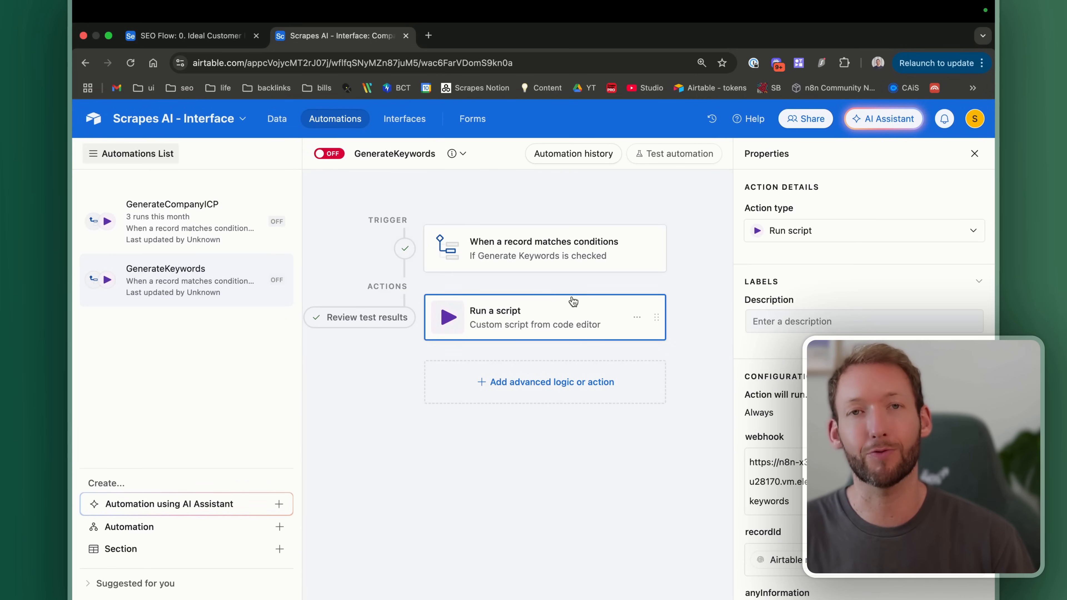
left_click(683, 162)
left_click(762, 205)
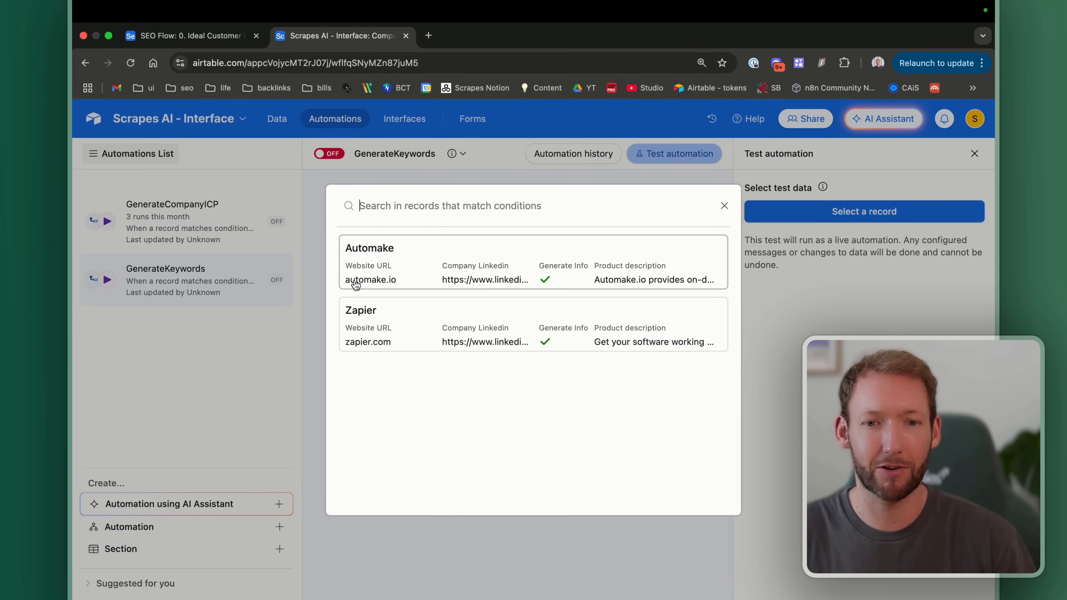
left_click(278, 118)
left_click(280, 116)
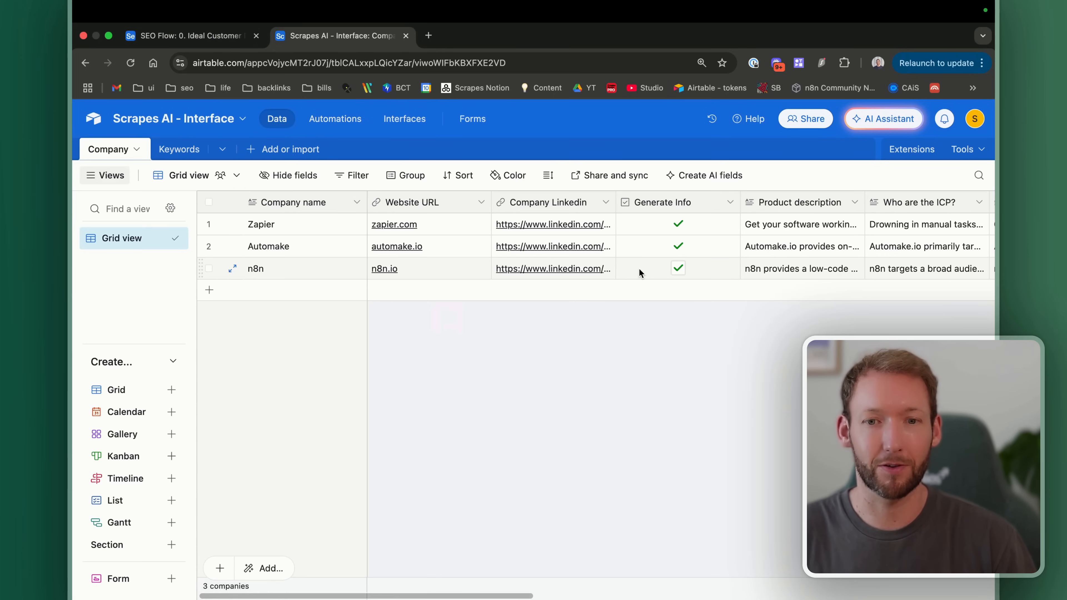
scroll(735, 237, "right", 10)
left_click(827, 268)
Step: Run a GenerateKeywords test using n8n as the test record
left_click(326, 118)
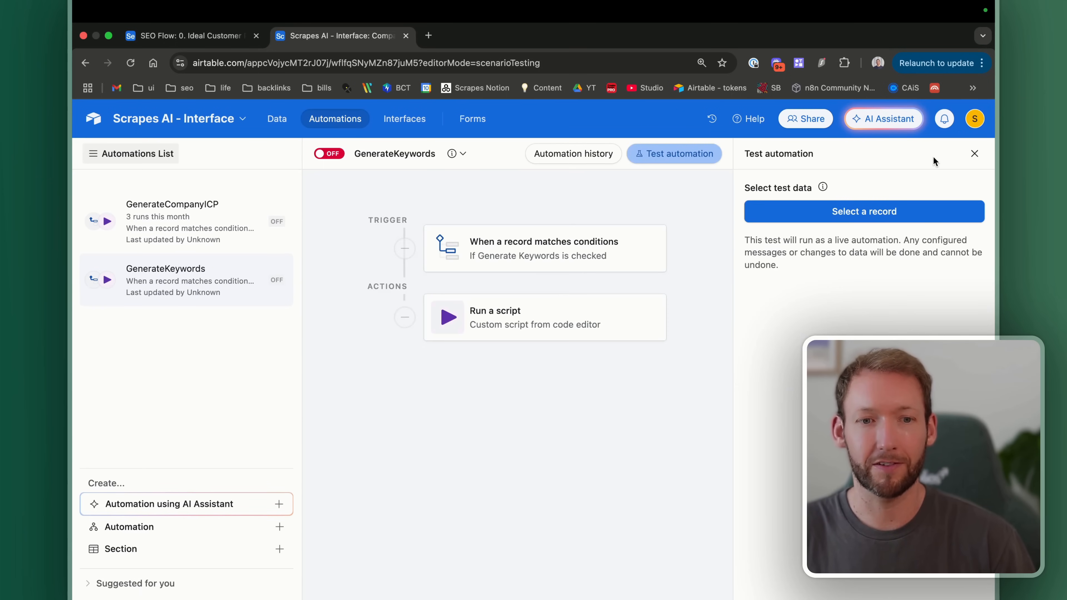
left_click(904, 212)
left_click(421, 264)
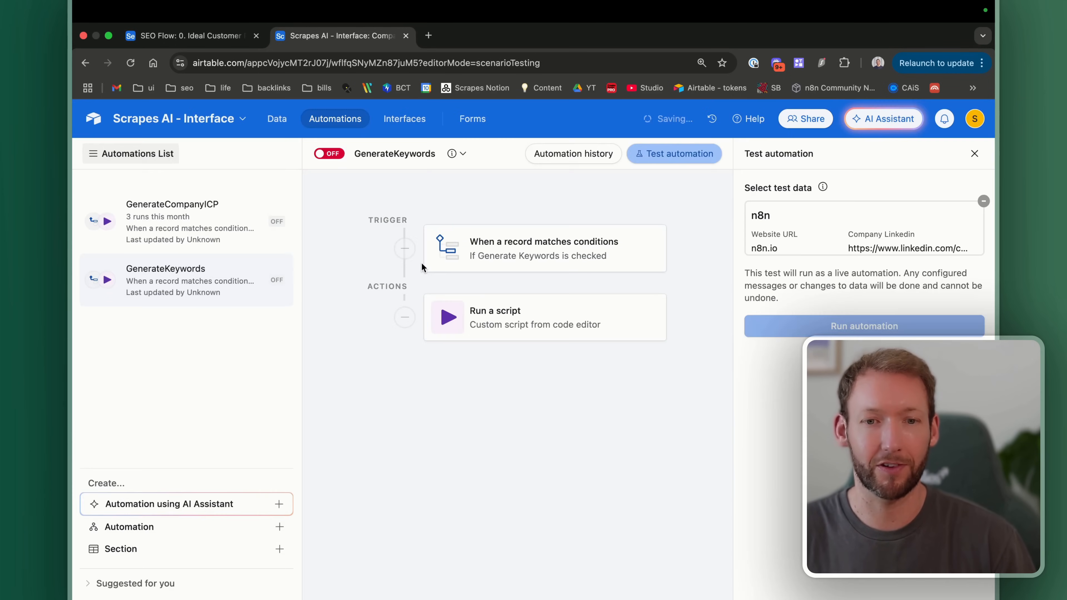
left_click(787, 332)
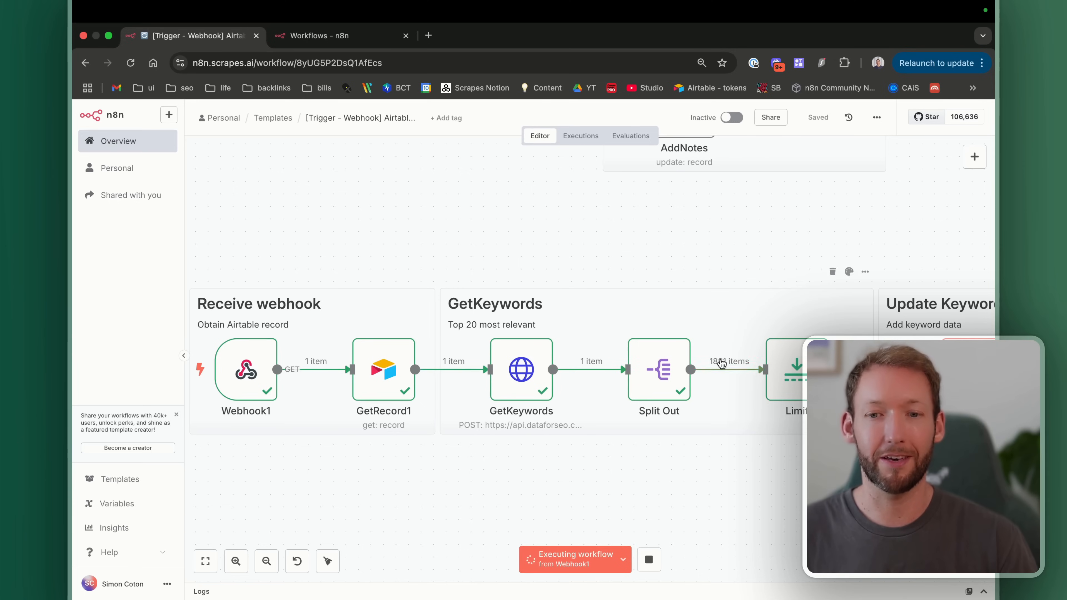
Step: Let the n8n run cut 1881 keywords to 20, then switch back to Airtable
scroll(743, 338, "right", 3)
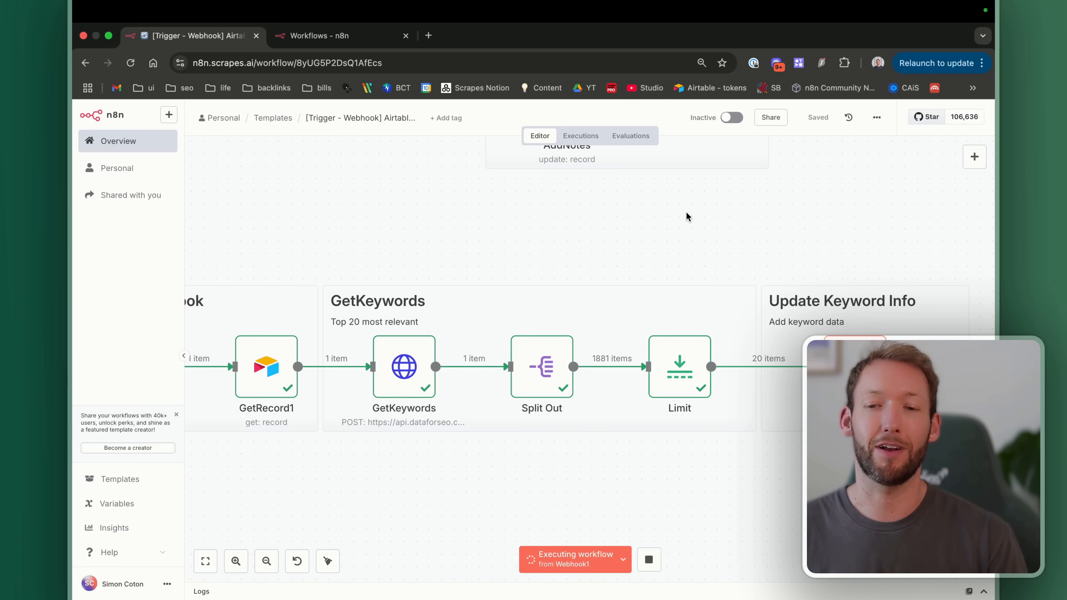
key("ctrl+Left")
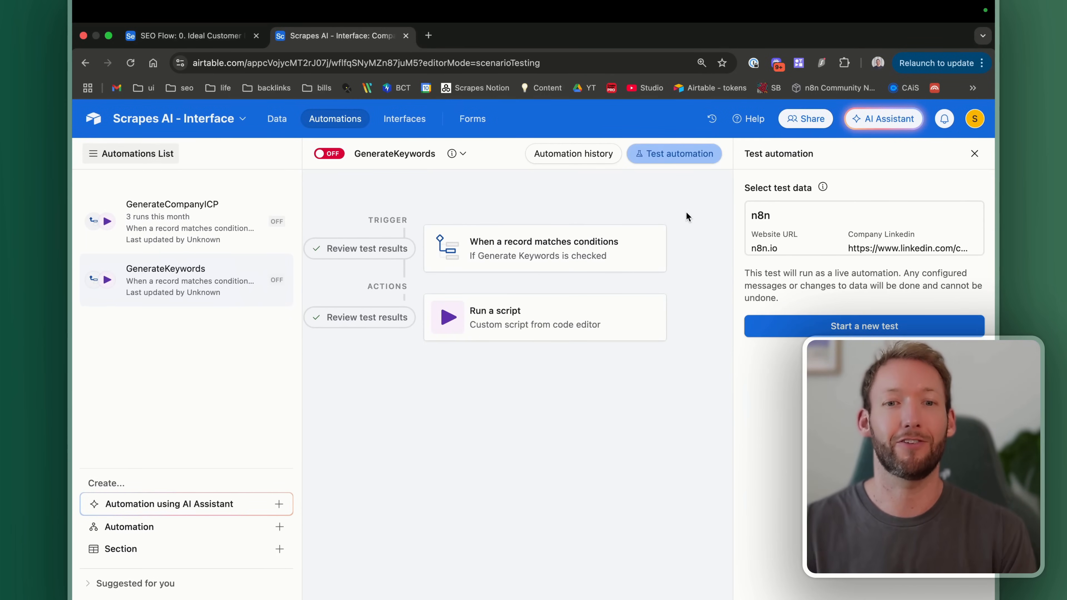
Step: Select n8n in Company Info, then expand its group on the Keywords page to show 20 keywords
left_click(401, 121)
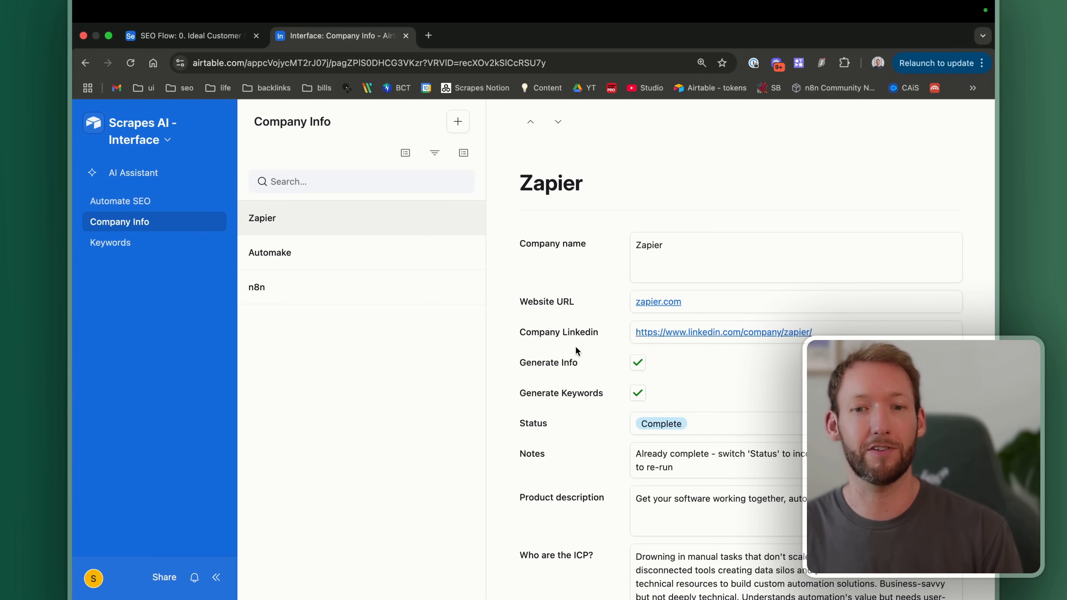
scroll(575, 346, "down", 2)
left_click(314, 284)
scroll(626, 380, "down", 10)
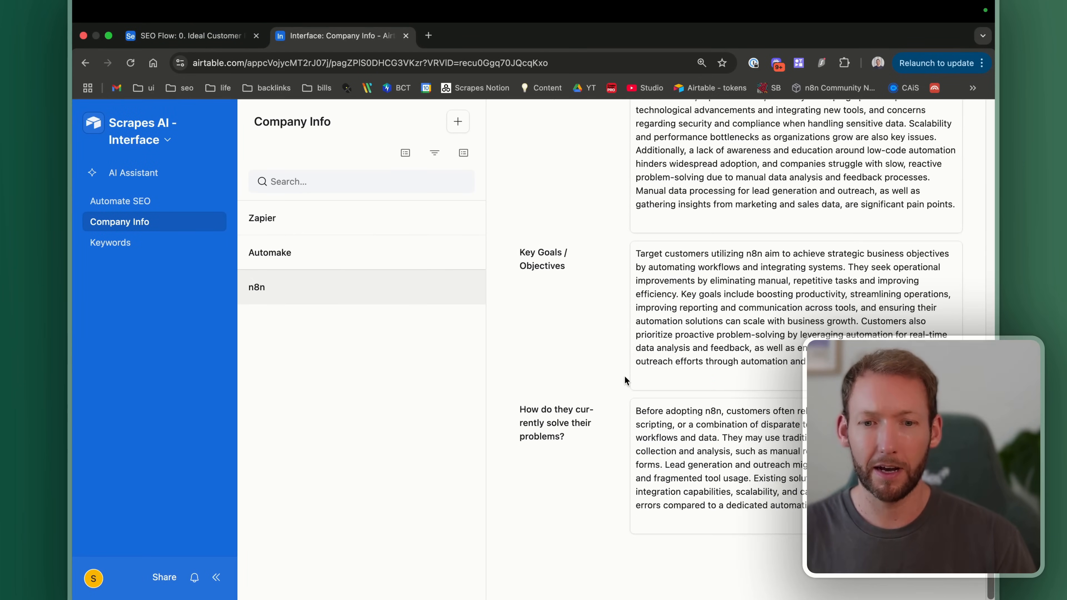
scroll(626, 381, "up", 12)
left_click(128, 246)
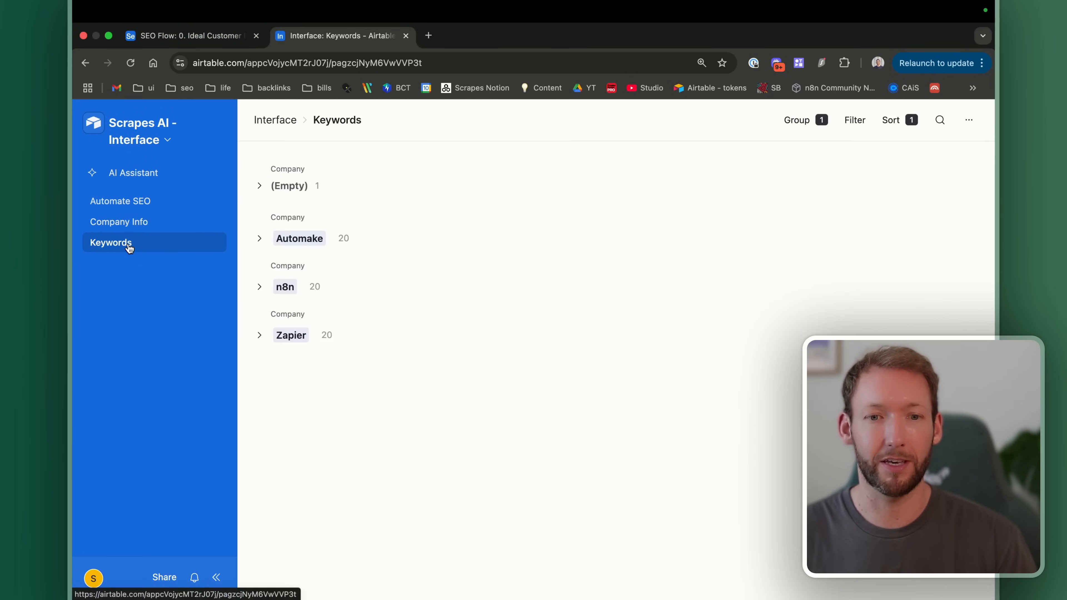
left_click(258, 287)
scroll(402, 341, "right", 5)
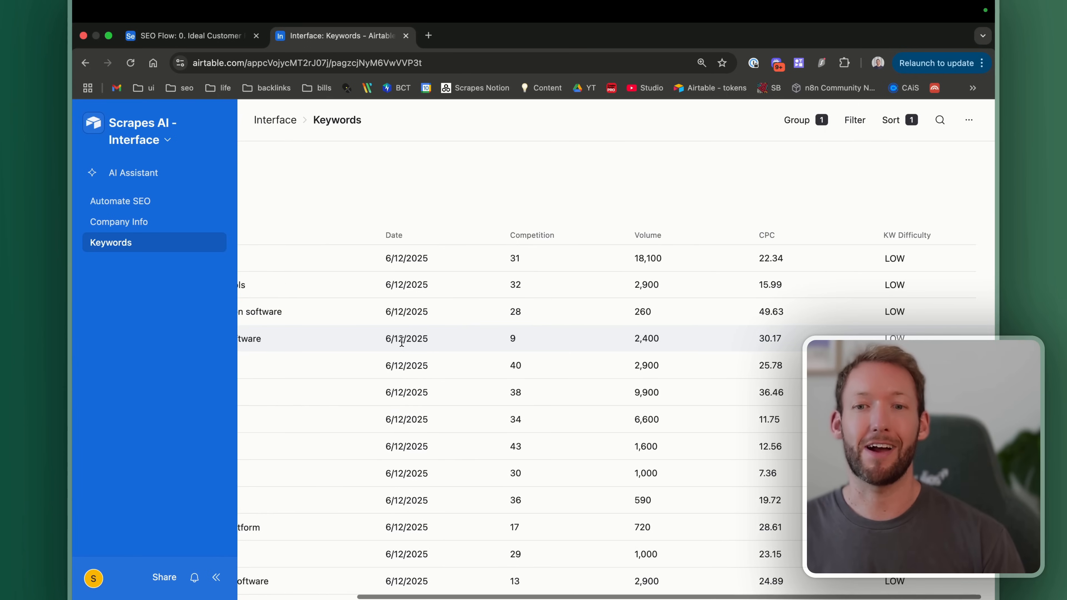
scroll(402, 341, "left", 5)
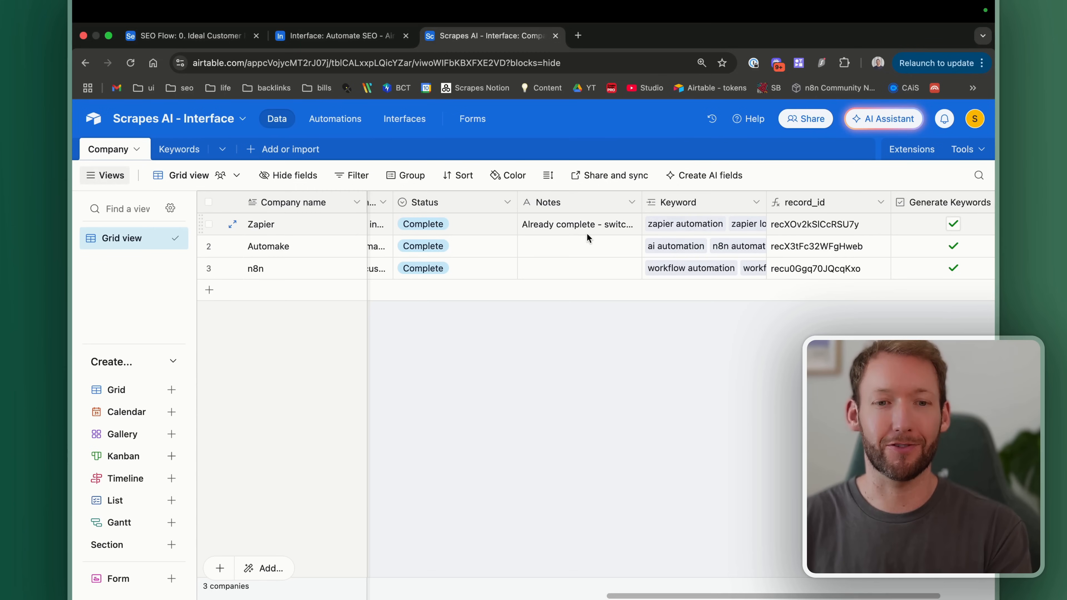
Step: Return to the Automate SEO Company Info page showing Zapier's generated ICP and pain points
scroll(459, 265, "left", 2)
scroll(460, 263, "left", 10)
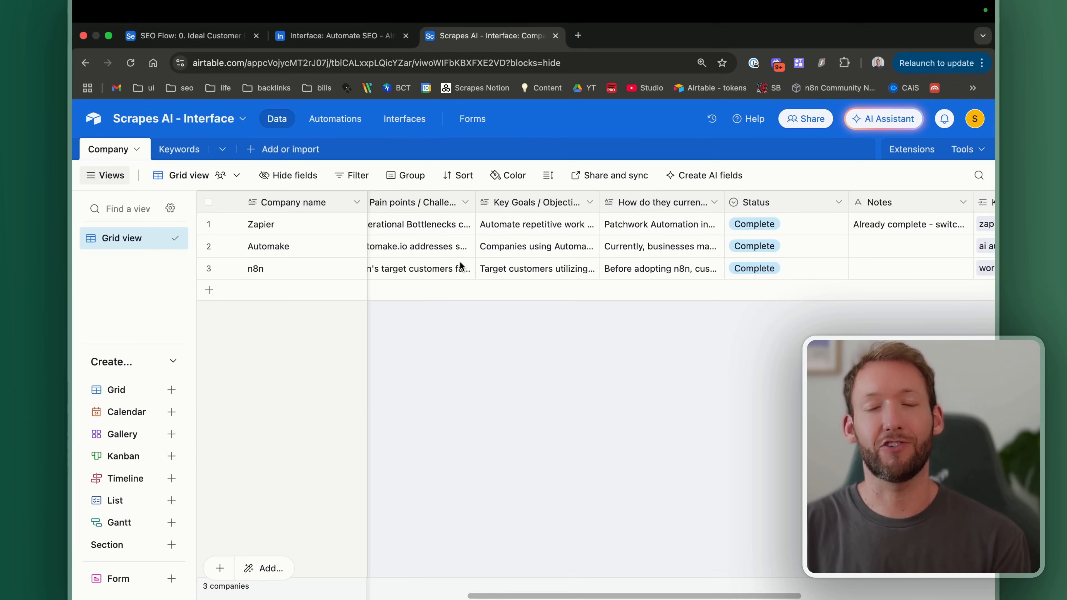
scroll(460, 262, "left", 4)
scroll(459, 261, "left", 10)
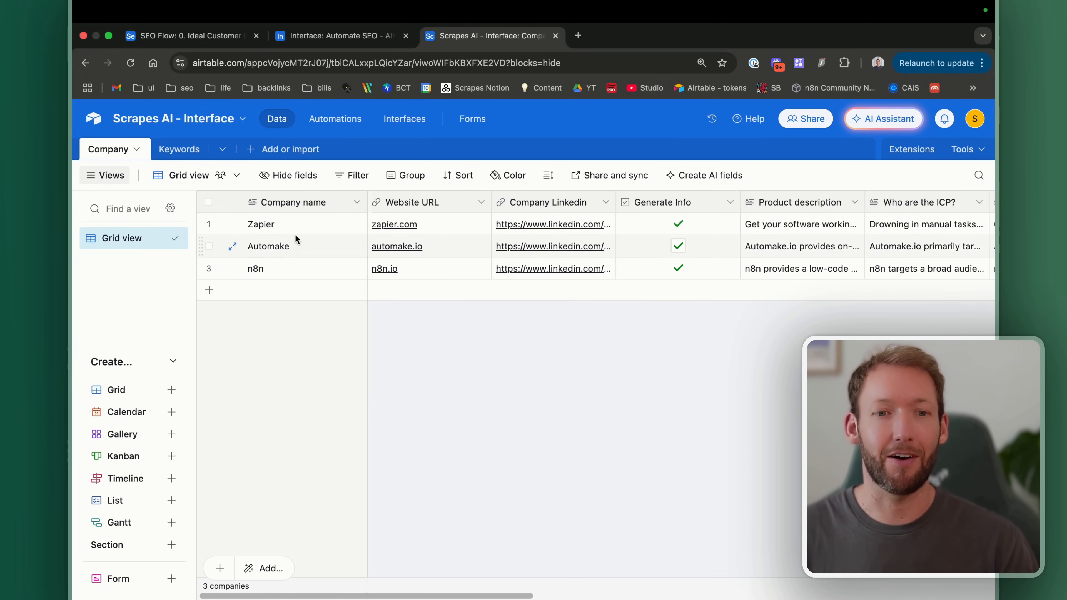
left_click(336, 35)
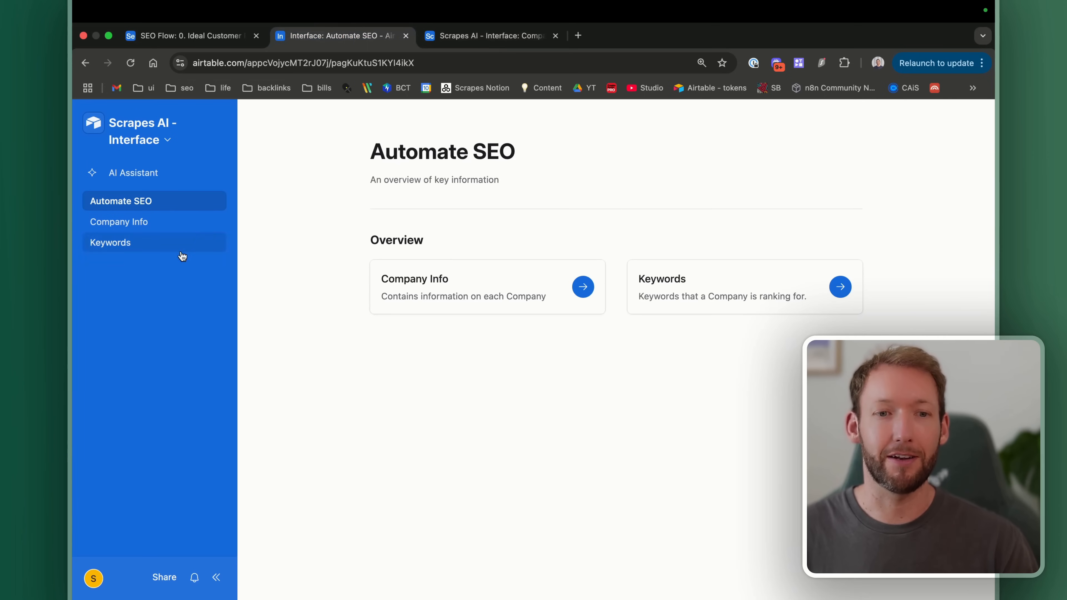
left_click(147, 224)
scroll(601, 349, "down", 1)
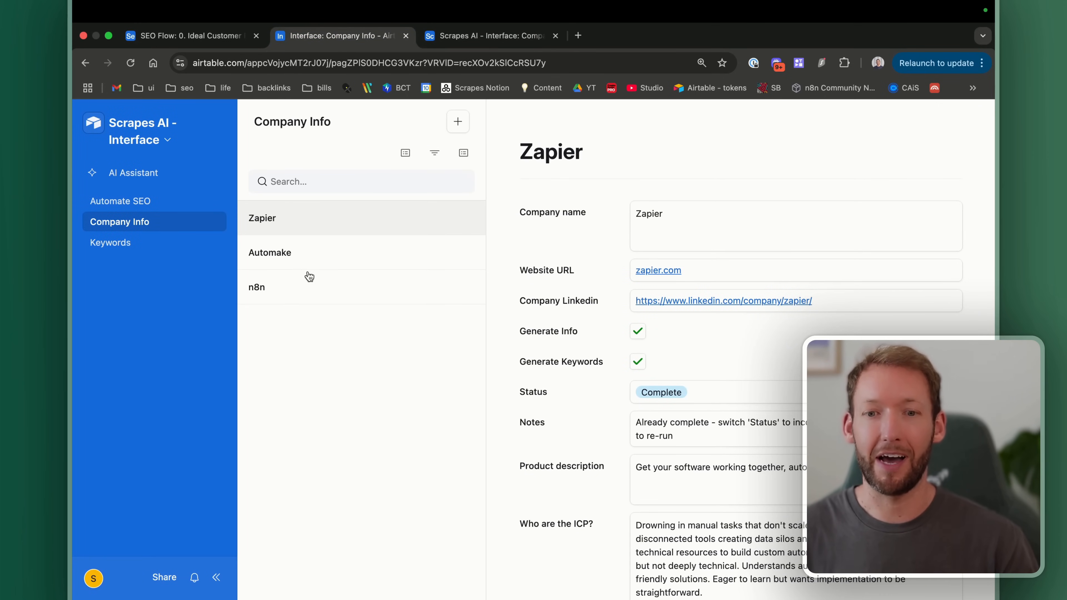
scroll(808, 285, "down", 10)
scroll(808, 285, "up", 1)
left_click(476, 39)
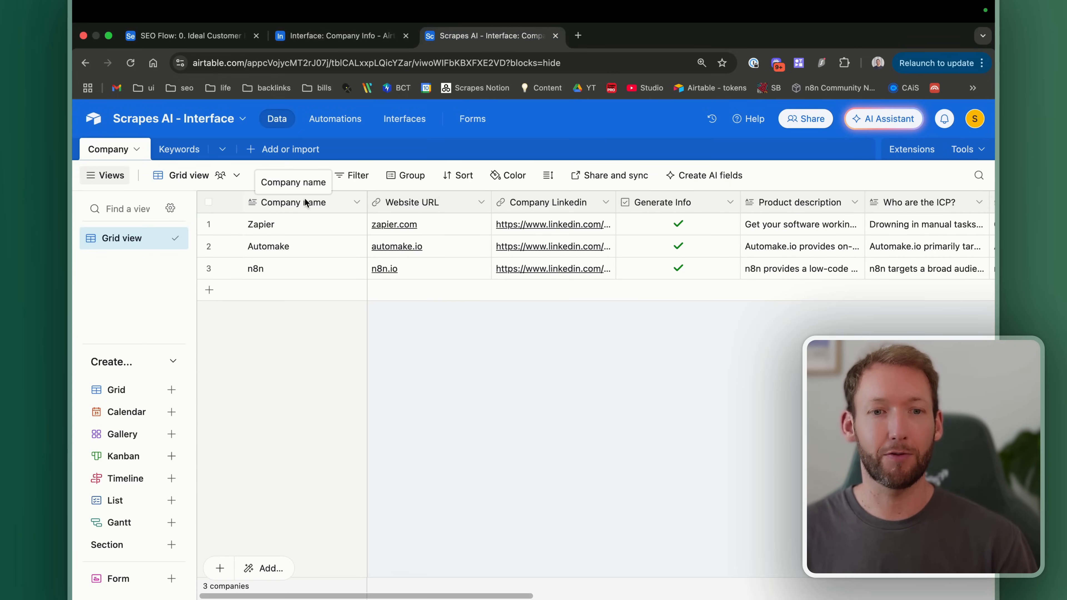
left_click(316, 36)
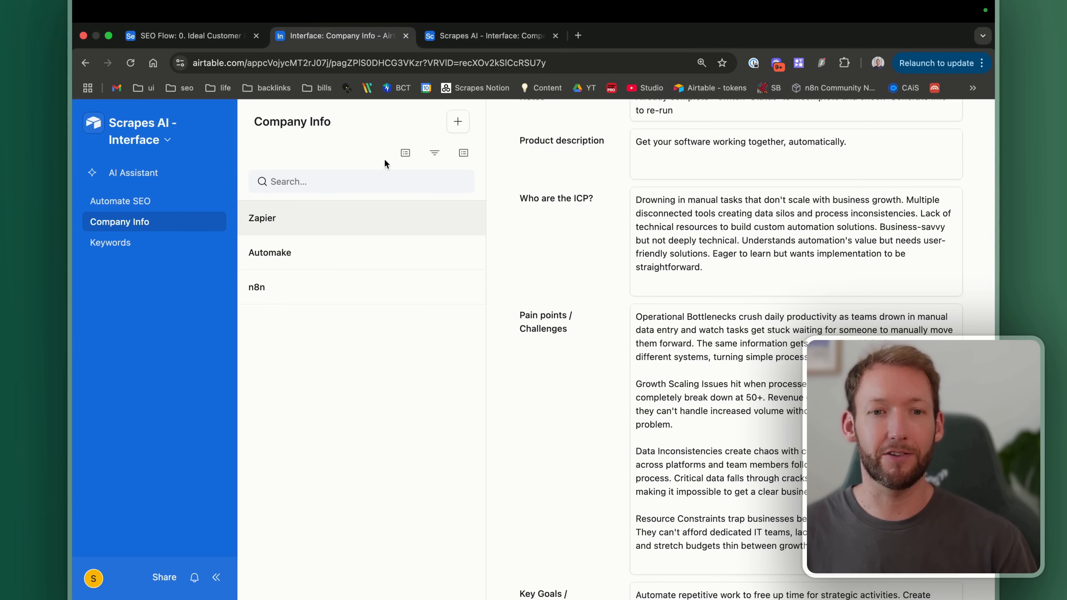
left_click(458, 123)
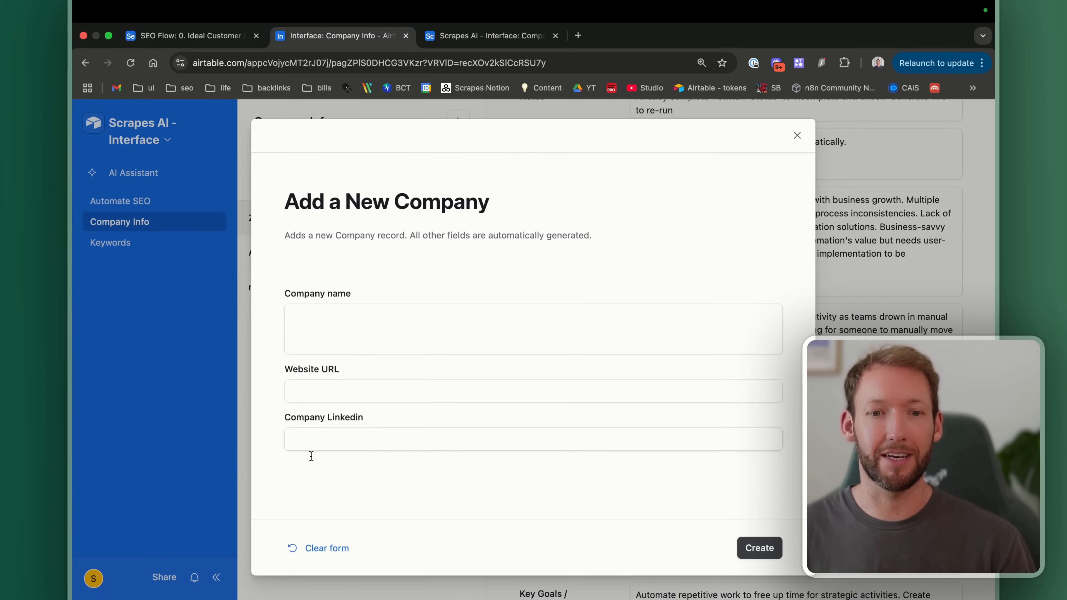
left_click(795, 136)
left_click(458, 37)
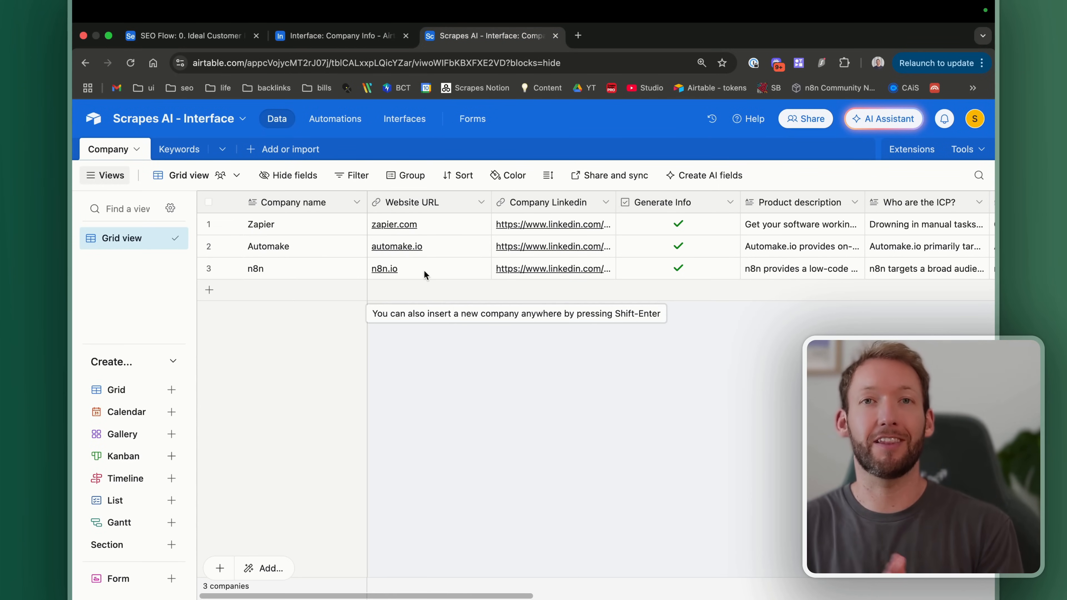
left_click(351, 34)
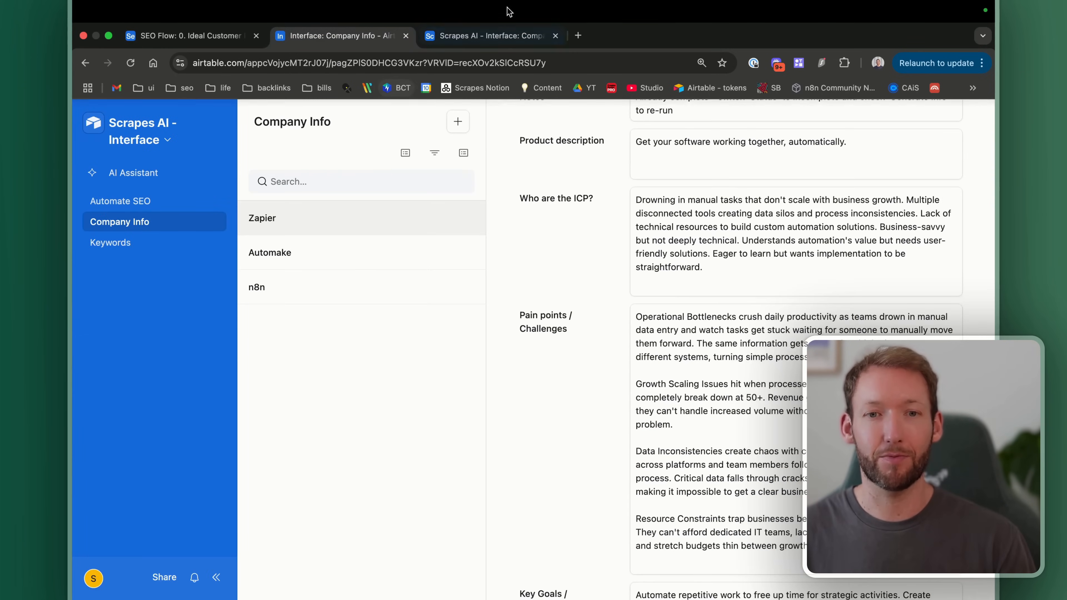
left_click(483, 34)
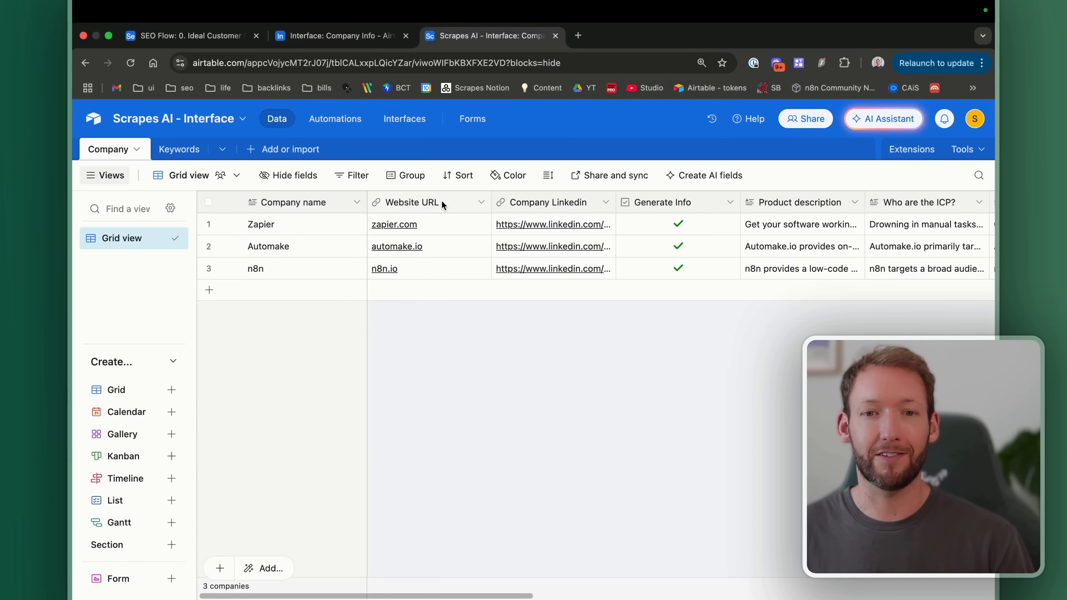
scroll(613, 202, "right", 3)
scroll(613, 201, "left", 3)
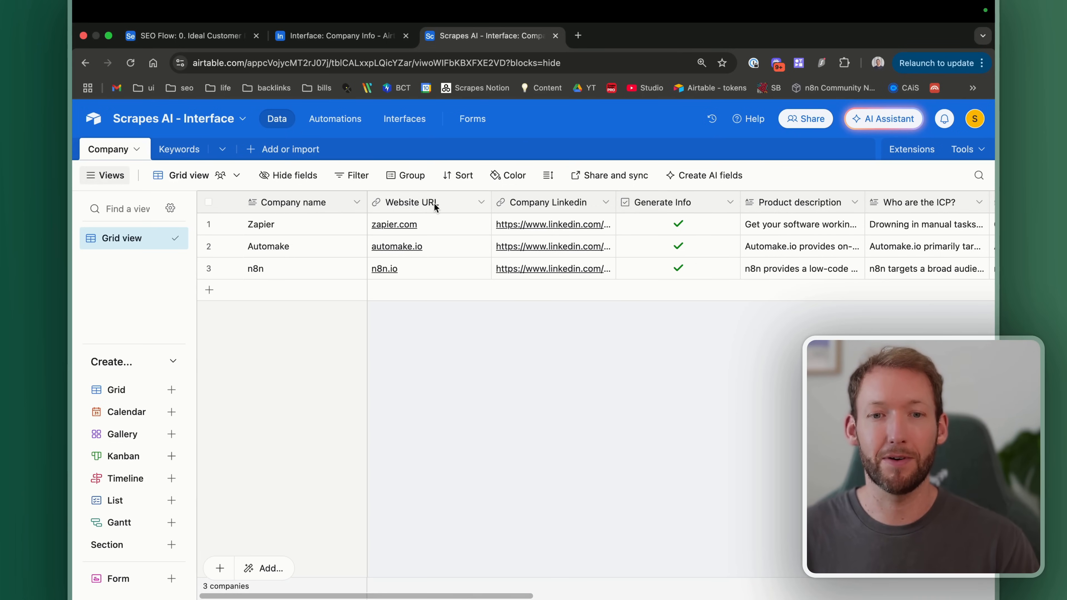
scroll(538, 203, "right", 2)
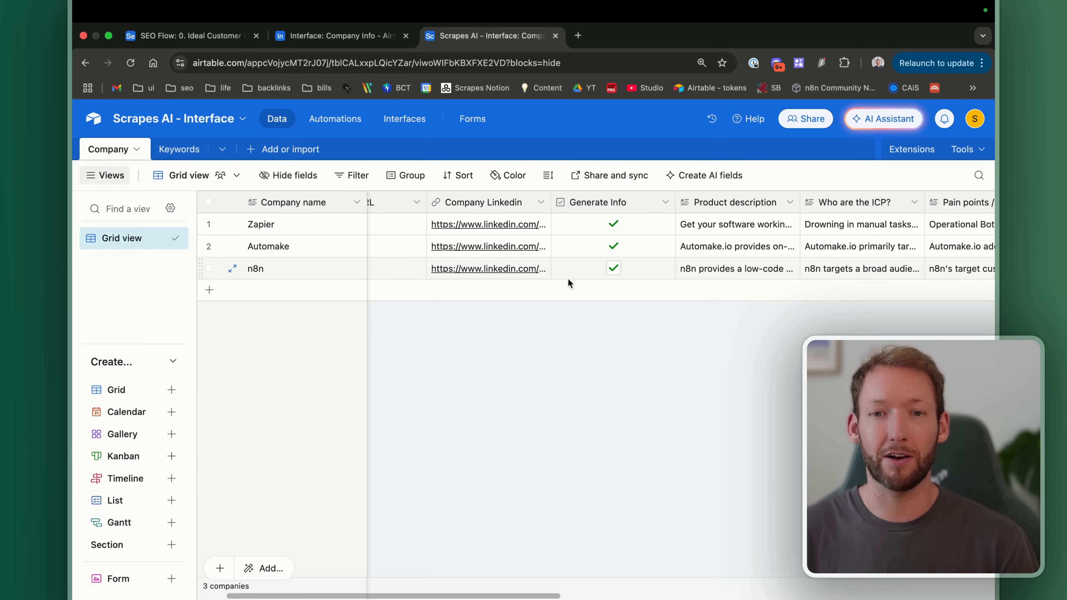
scroll(566, 293, "right", 3)
scroll(566, 293, "right", 3)
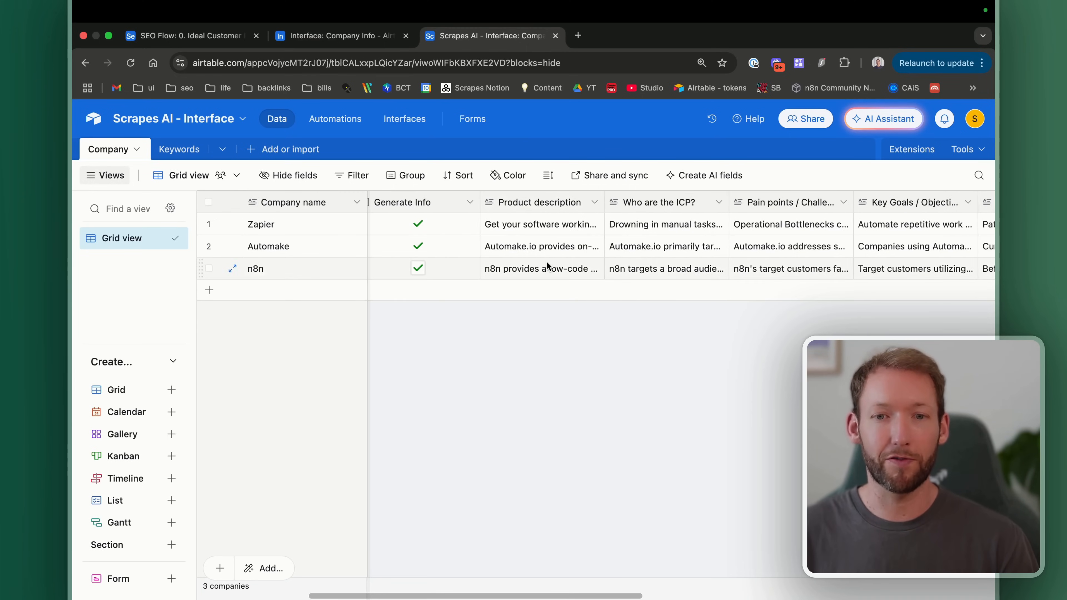
scroll(547, 260, "right", 3)
scroll(640, 227, "right", 1)
scroll(640, 224, "right", 6)
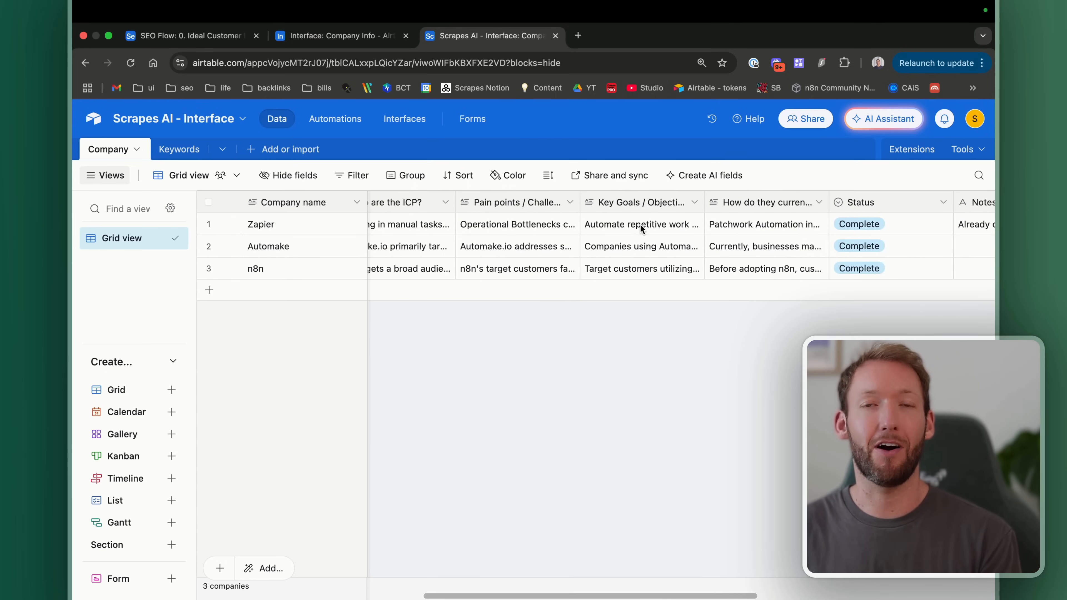
scroll(640, 224, "right", 10)
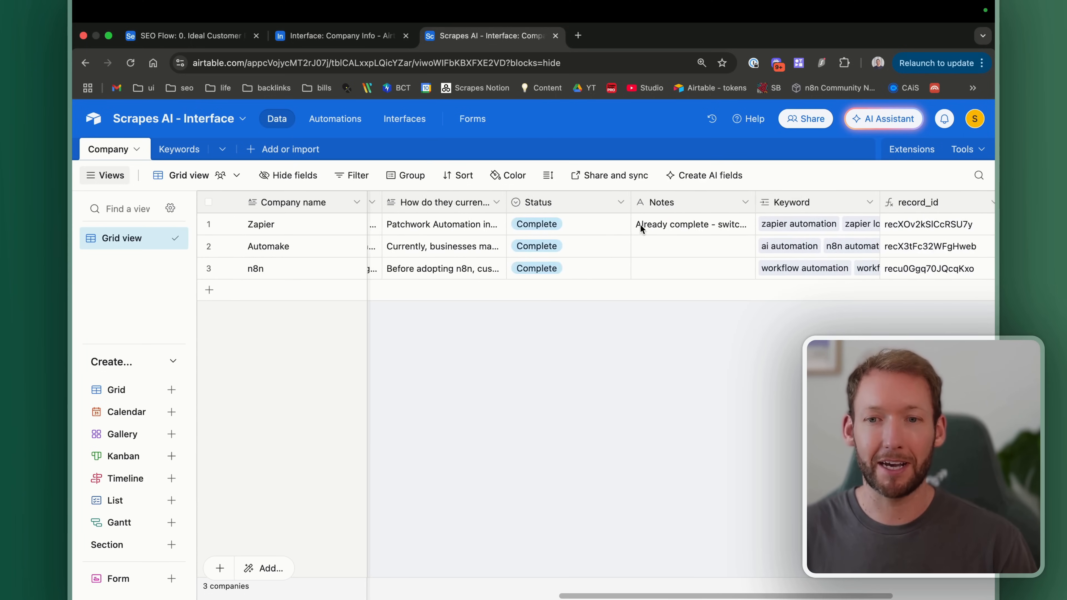
scroll(640, 224, "right", 7)
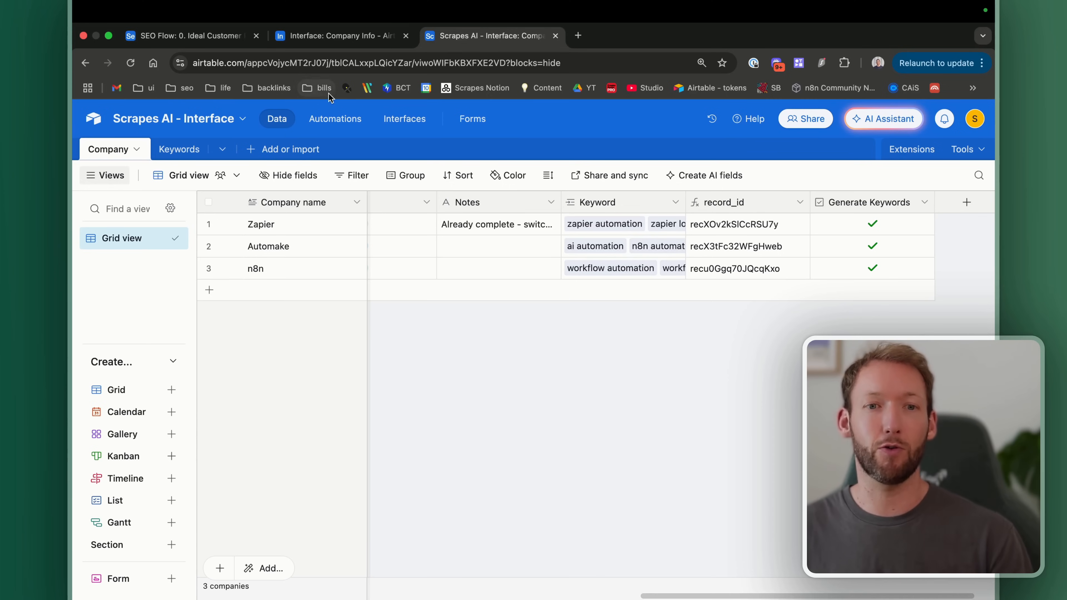
left_click(341, 40)
left_click(121, 251)
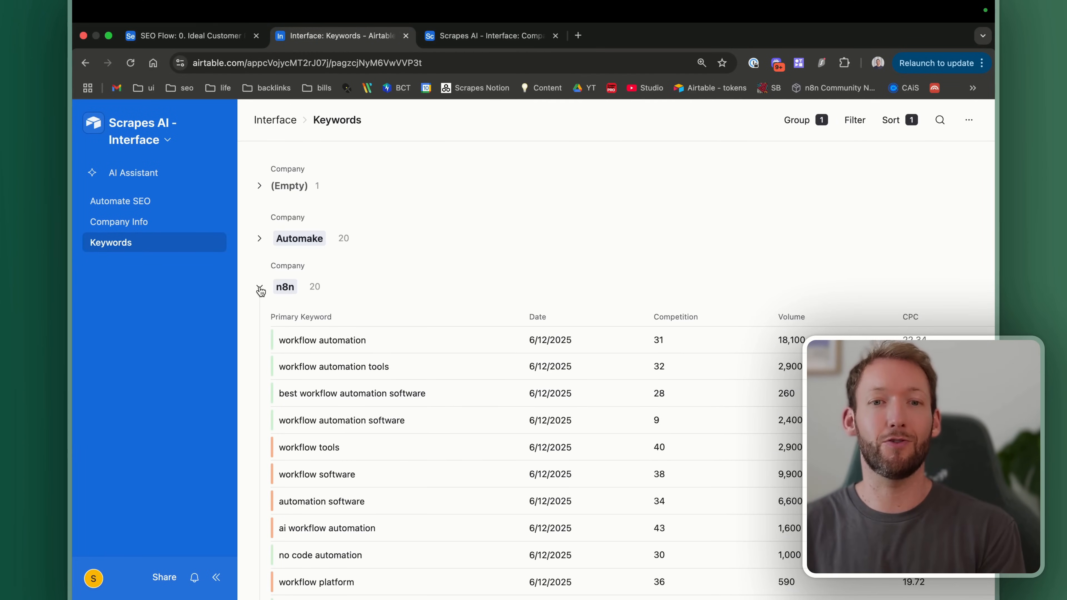
left_click(487, 35)
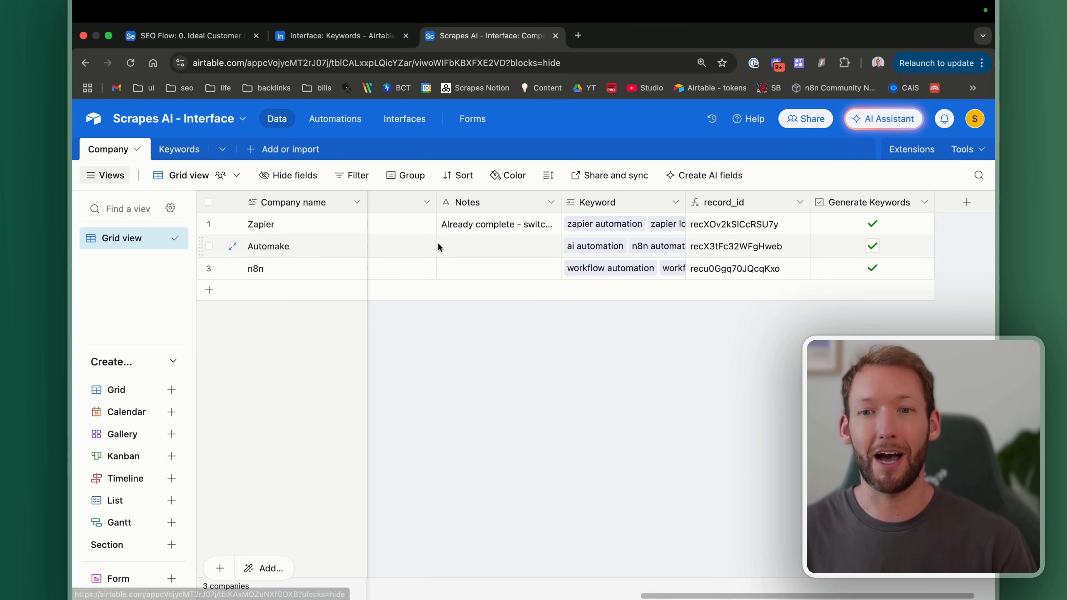
scroll(439, 234, "right", 2)
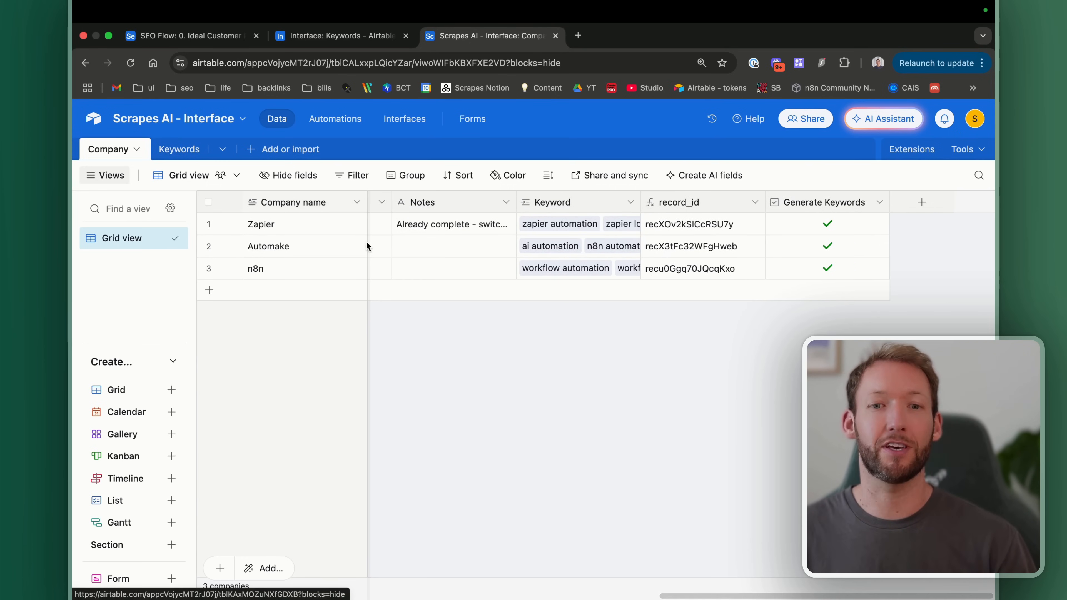
scroll(428, 270, "left", 15)
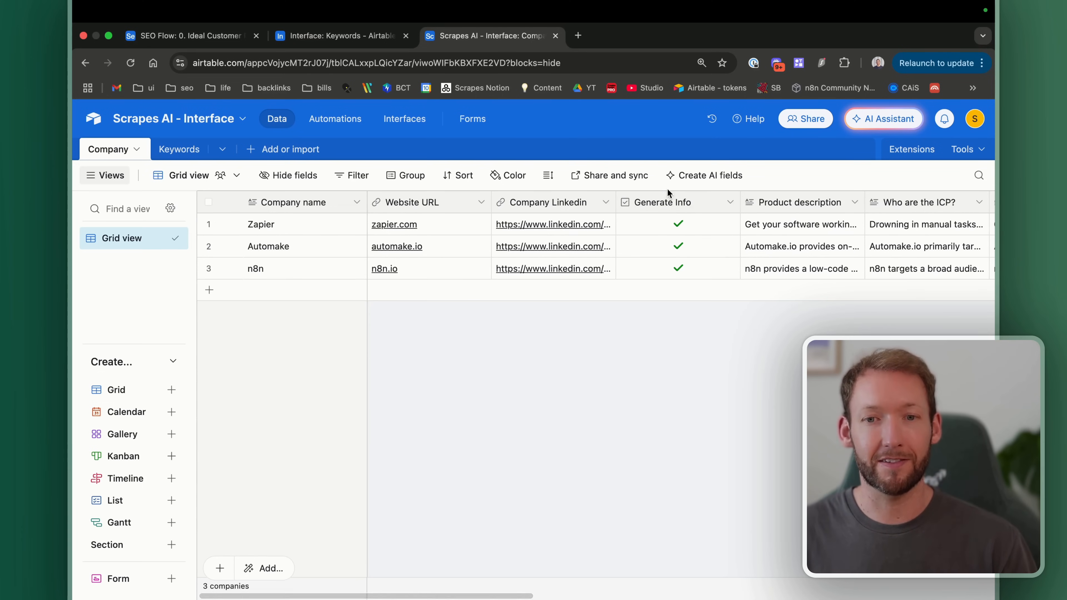
scroll(699, 200, "right", 8)
scroll(604, 217, "left", 10)
scroll(623, 230, "right", 15)
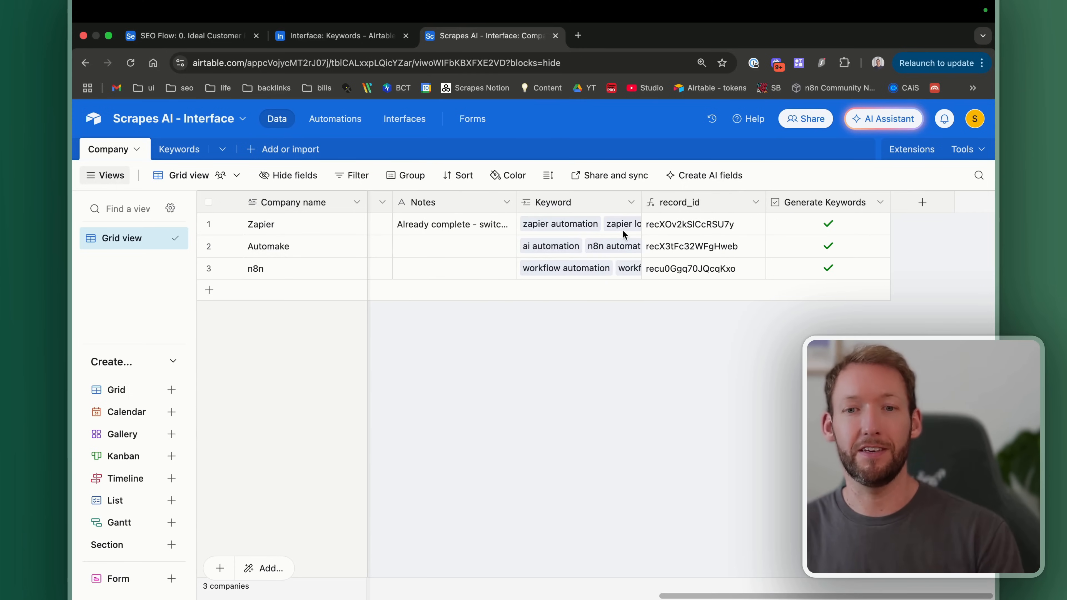
scroll(623, 230, "left", 2)
scroll(622, 230, "right", 2)
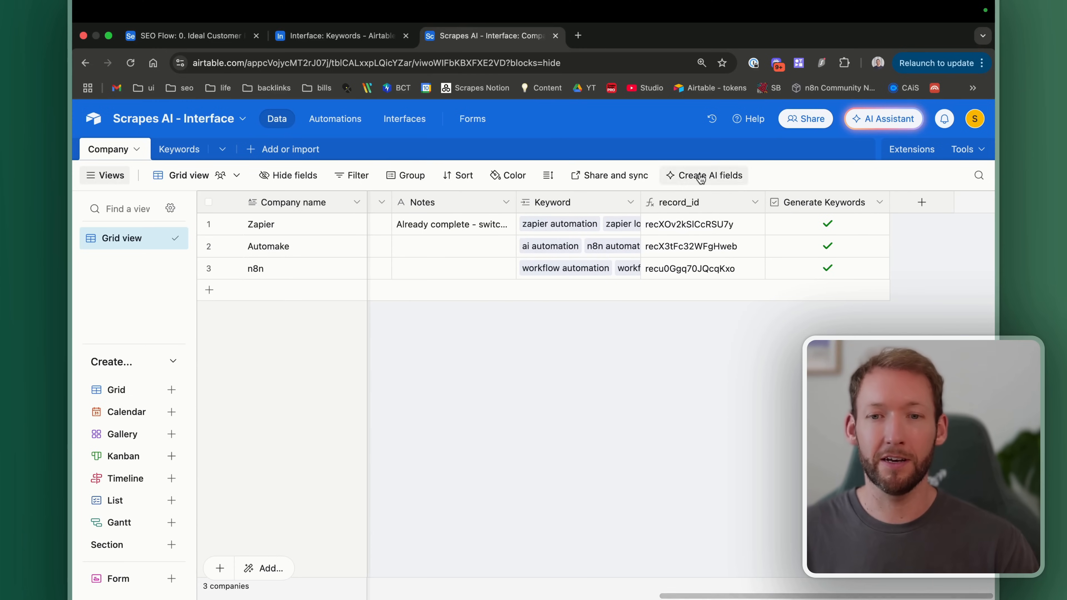
Step: Review the record_id field's RECORD_ID() formula, cancel without changes, and switch to the n8n window
left_click(691, 199)
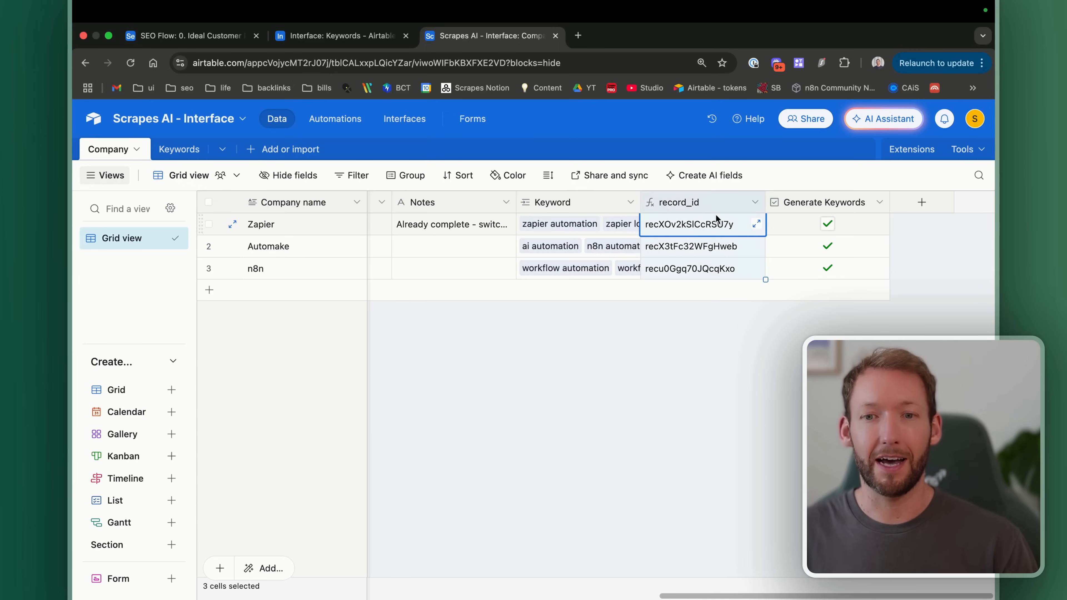
left_click(755, 202)
left_click(693, 233)
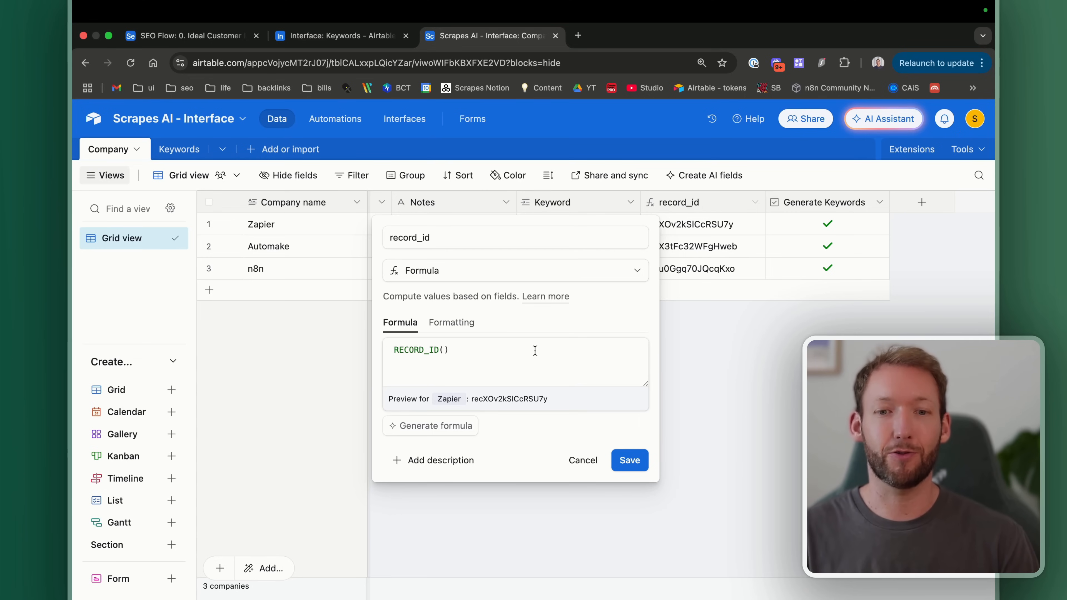
left_click(710, 226)
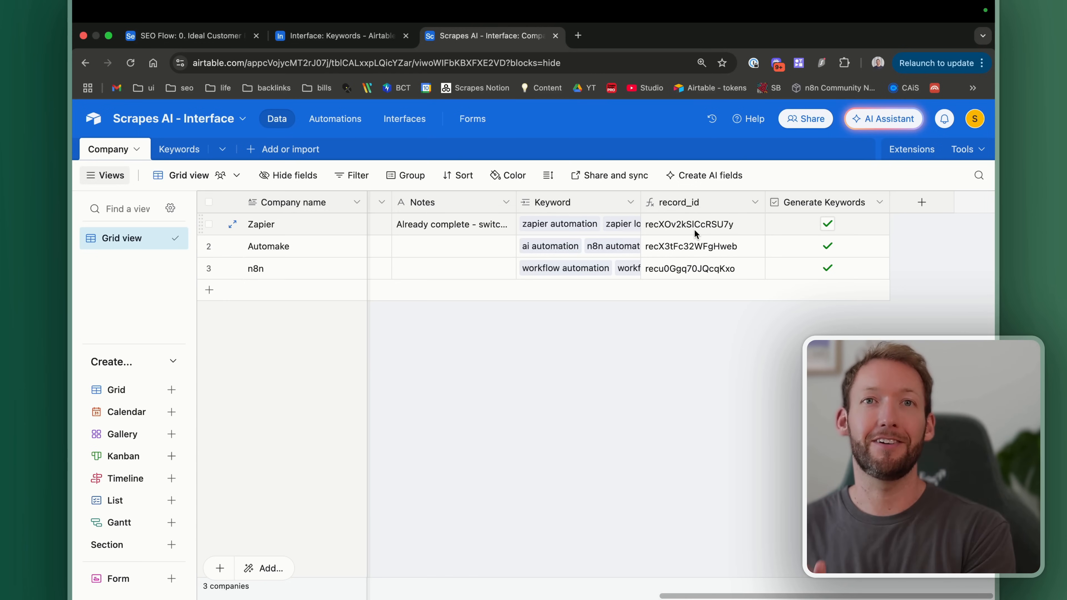
scroll(694, 229, "left", 5)
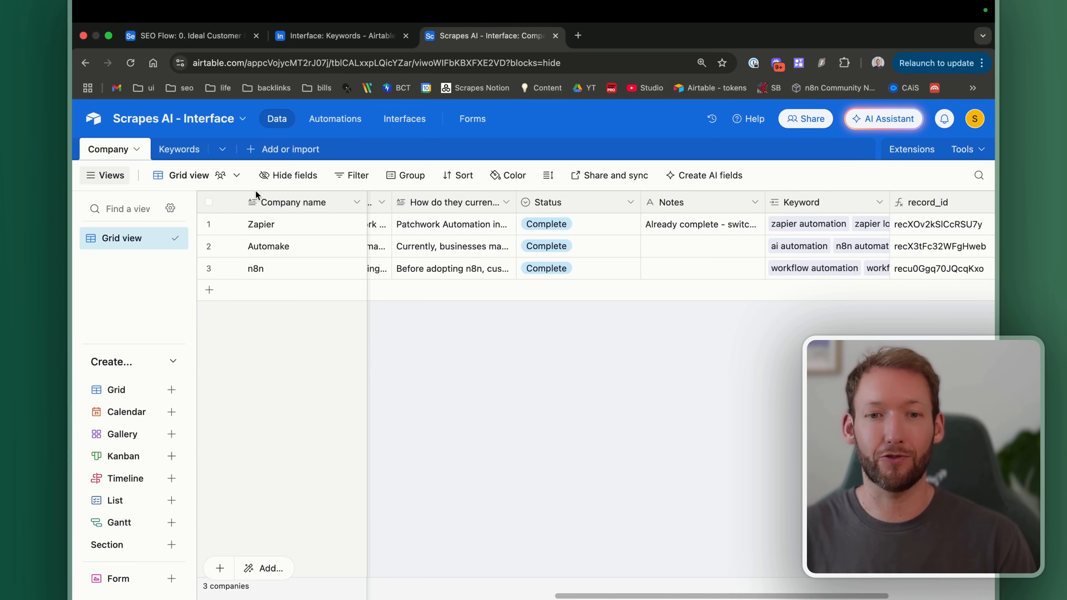
key("ctrl+Right")
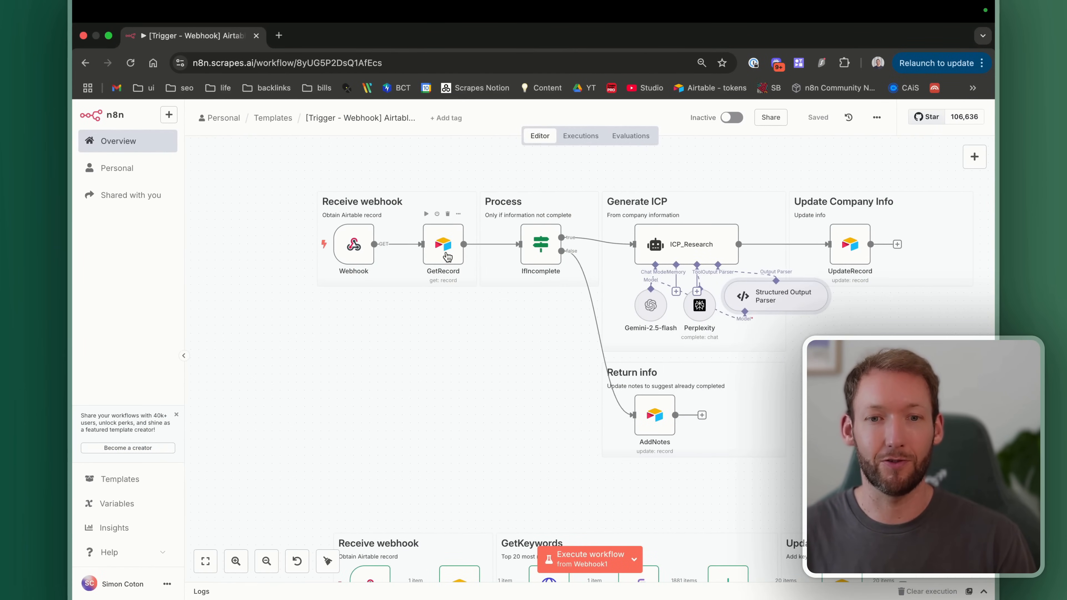
Step: Inspect the incoming query recordId value in the GetRecord1 step's input schema
scroll(425, 376, "down", 1)
scroll(425, 380, "down", 5)
double_click(459, 364)
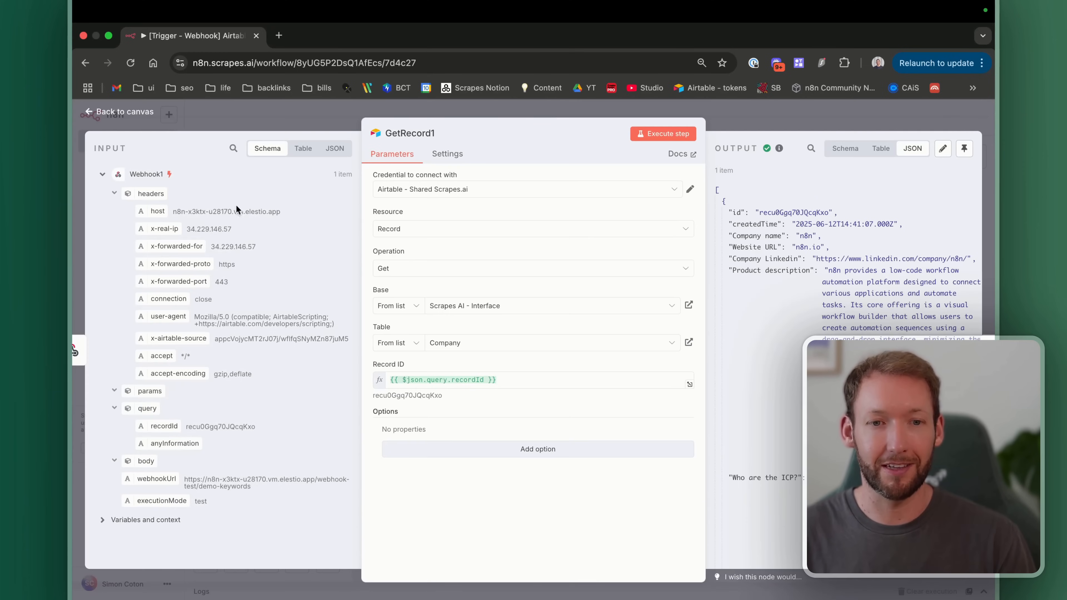
key("super+plus")
scroll(202, 336, "down", 3)
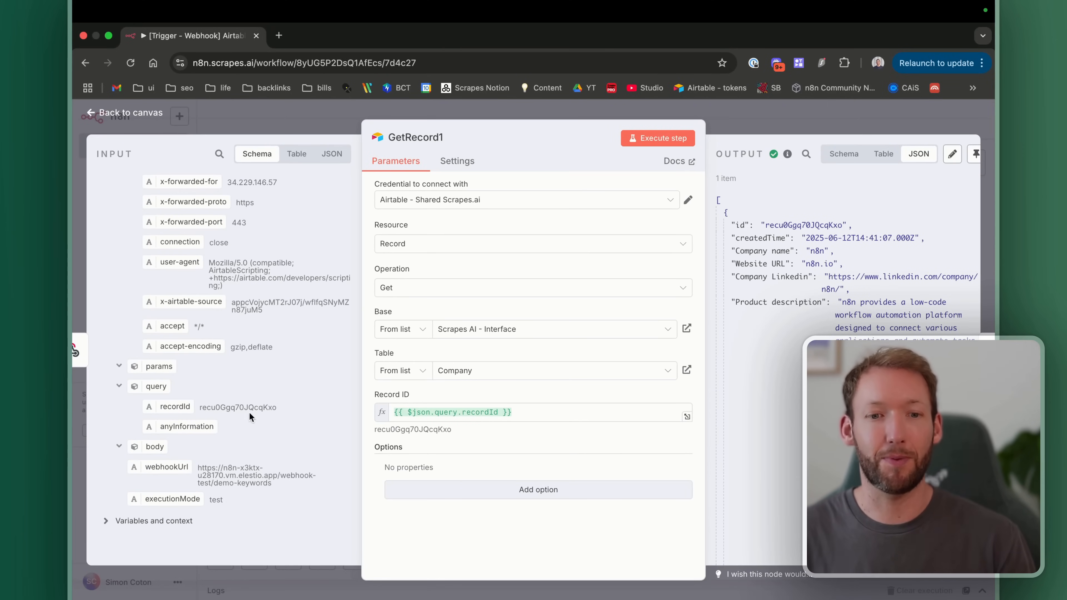
left_click_drag(278, 408, 207, 407)
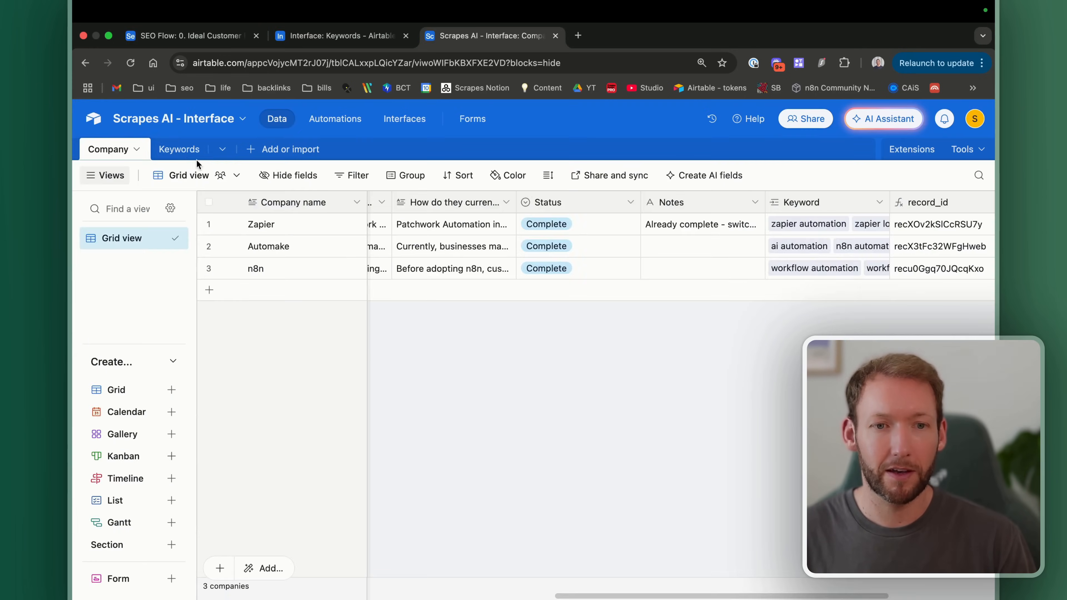
Step: Return to the Airtable Keywords table grouped by company, showing Automake's 20 keywords
left_click(168, 149)
scroll(678, 336, "right", 5)
scroll(679, 334, "left", 5)
scroll(679, 334, "right", 5)
Step: Add a formula field named Record with RECORD_ID() to the Keywords table
left_click(908, 203)
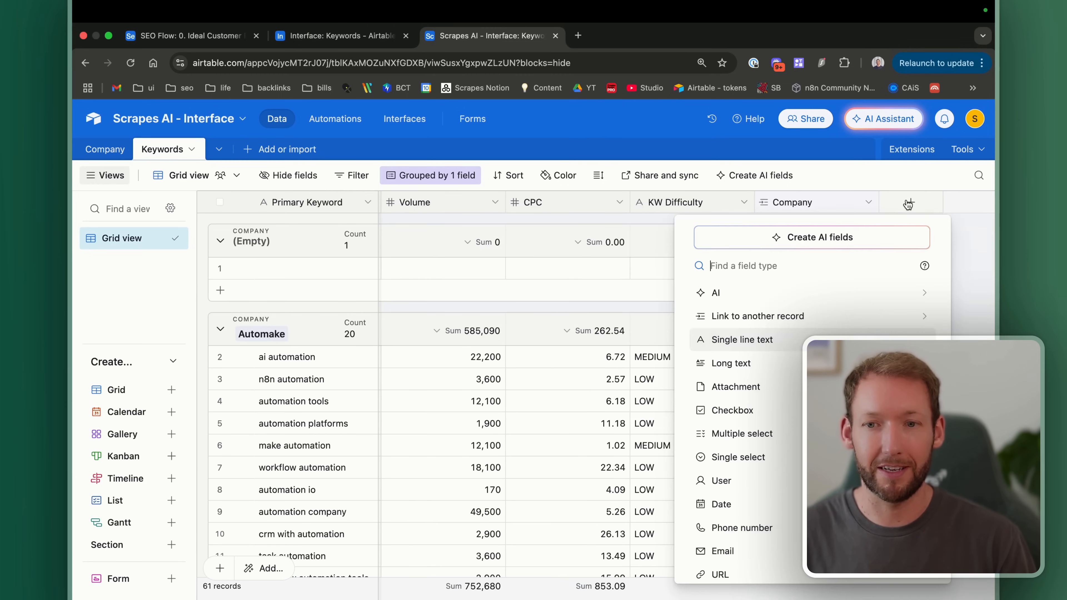
type("formu")
left_click(720, 291)
type("reco")
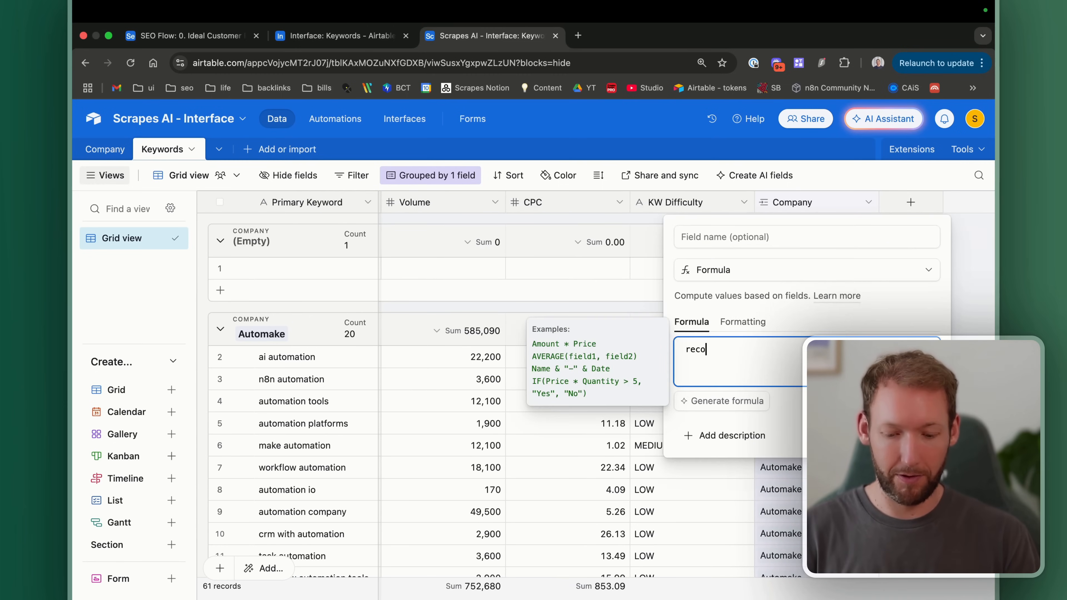
type("rd")
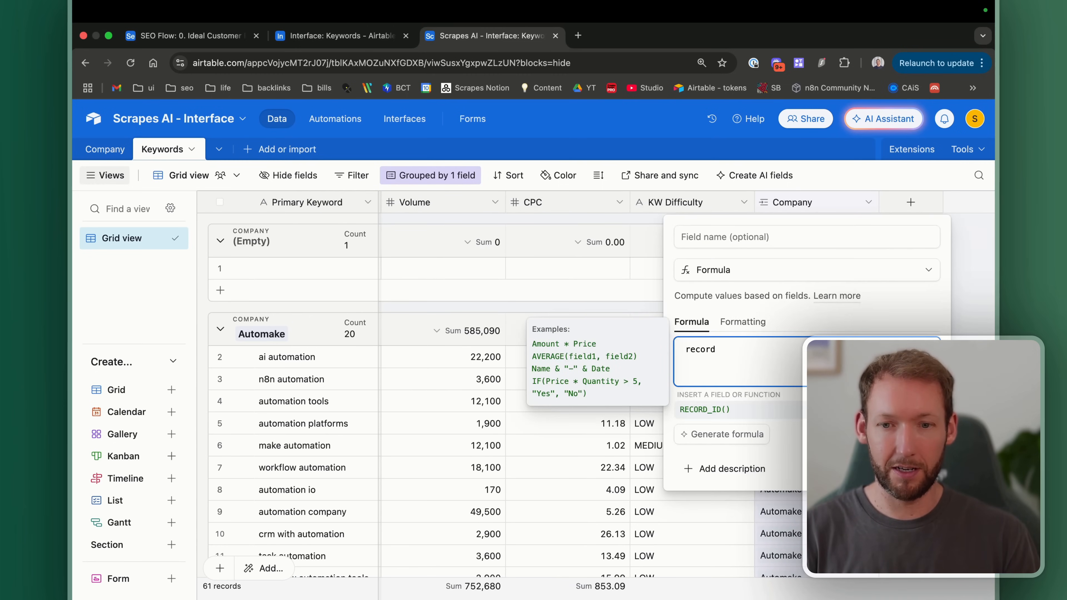
left_click(724, 415)
type(")")
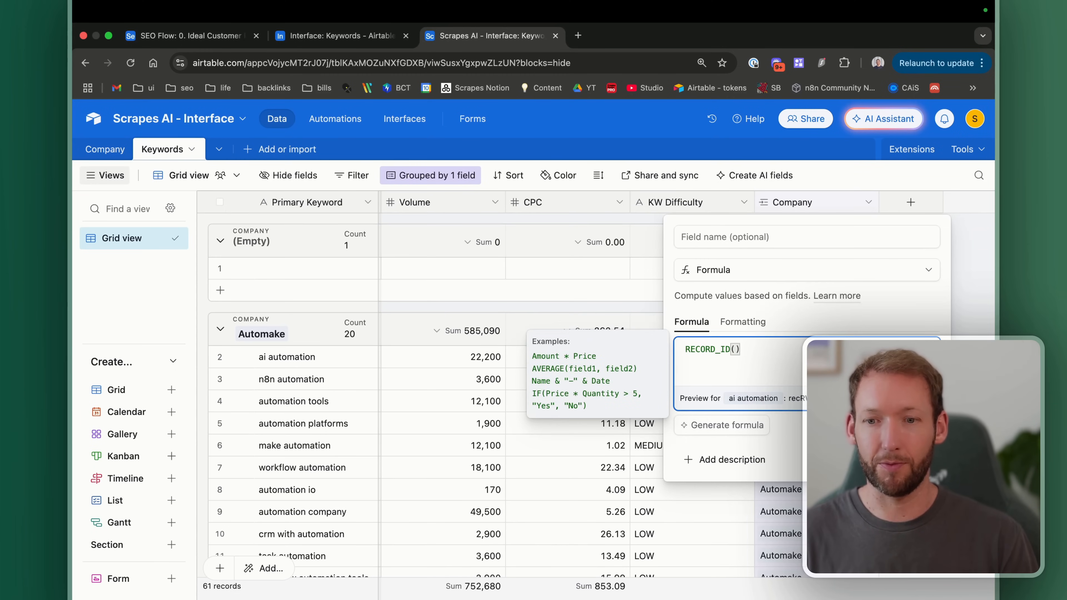
key("Return")
type("Record)")
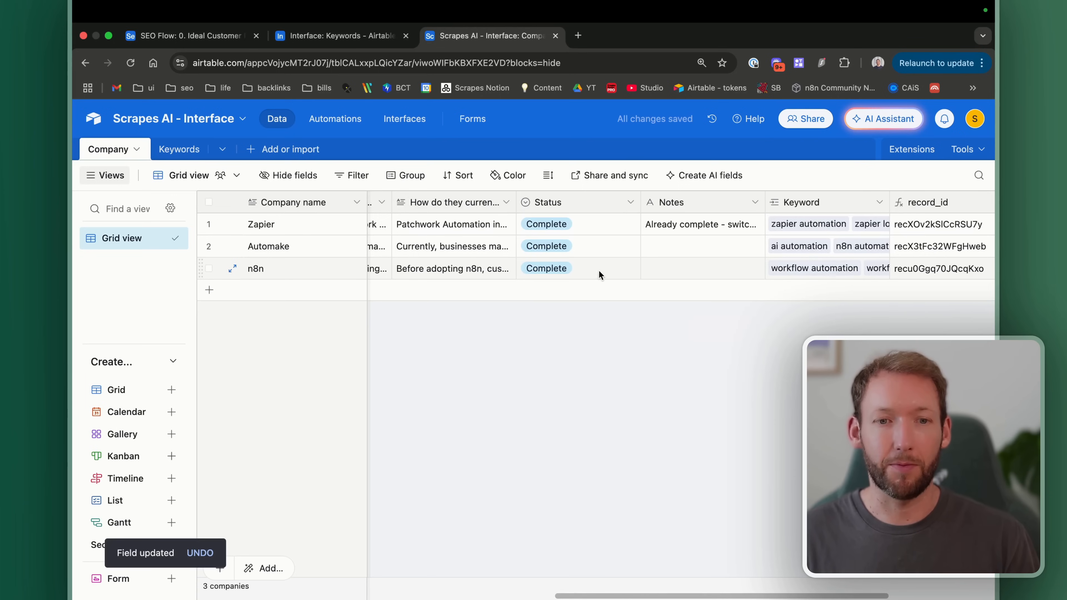
scroll(601, 271, "right", 5)
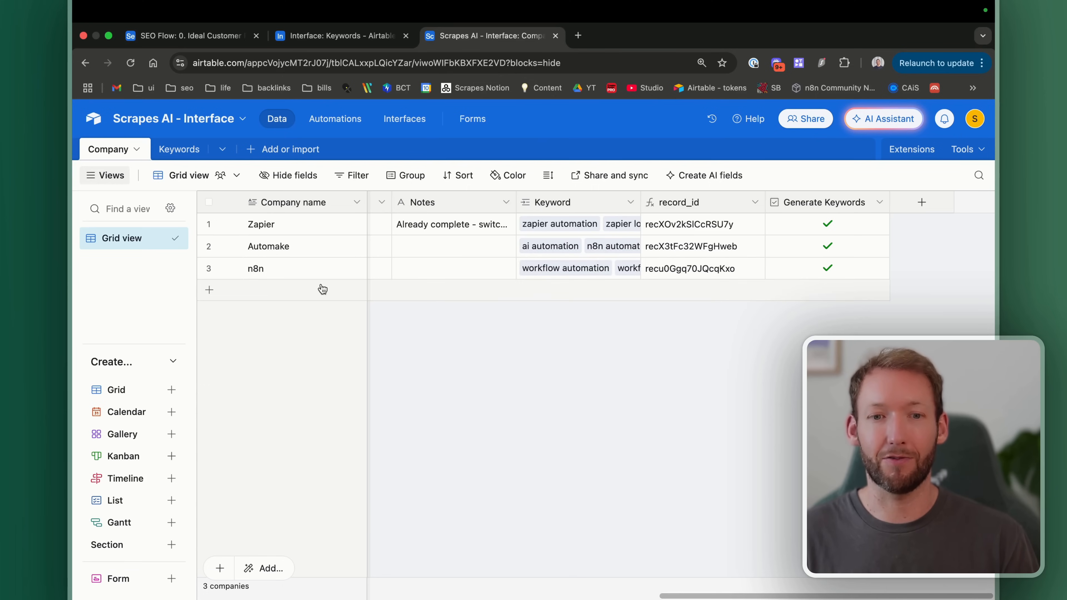
Step: Switch the interface to edit mode on the Automate SEO page and open its add options
scroll(583, 260, "left", 1)
scroll(583, 257, "left", 15)
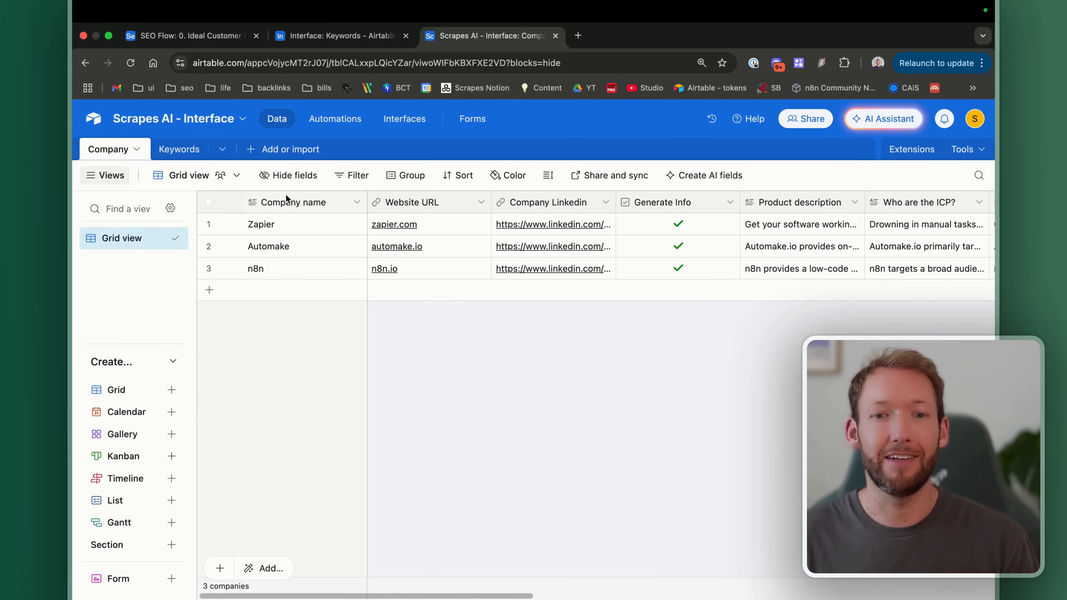
left_click(404, 119)
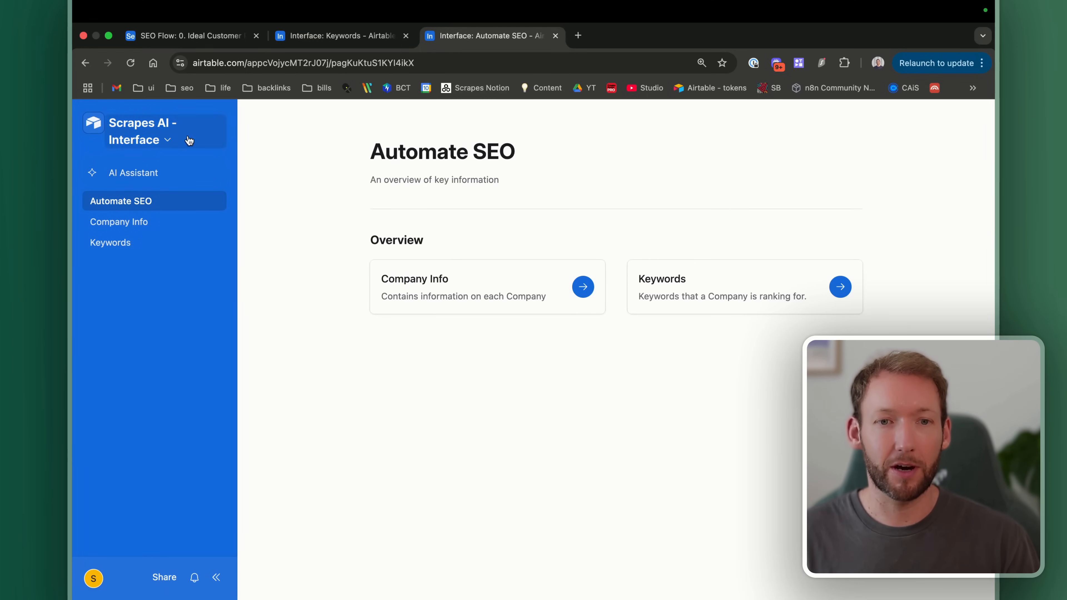
key("ctrl+shift+Tab")
left_click(168, 142)
left_click(162, 182)
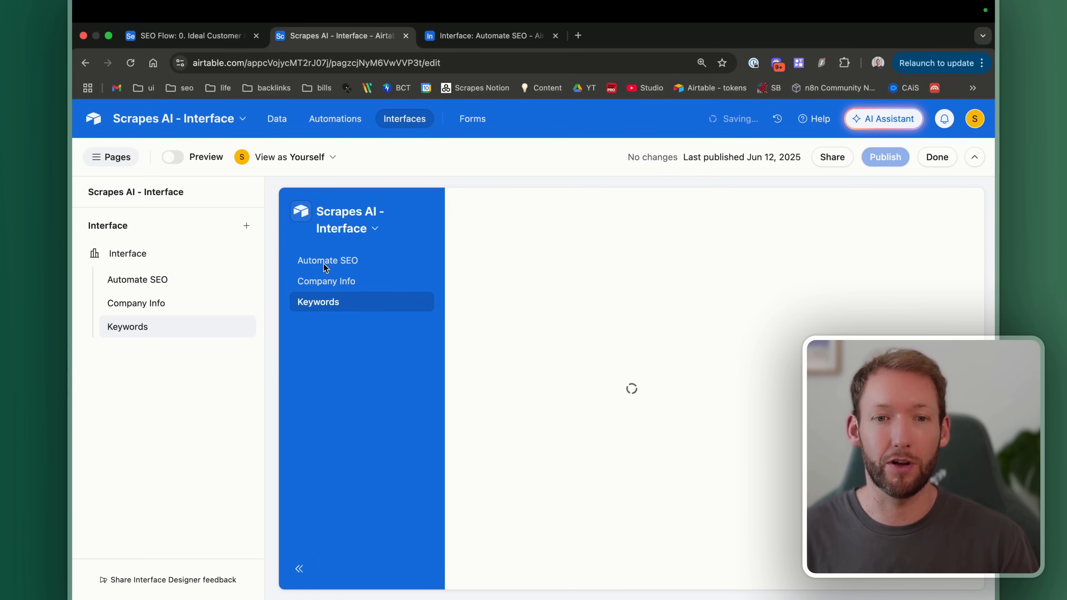
left_click(343, 265)
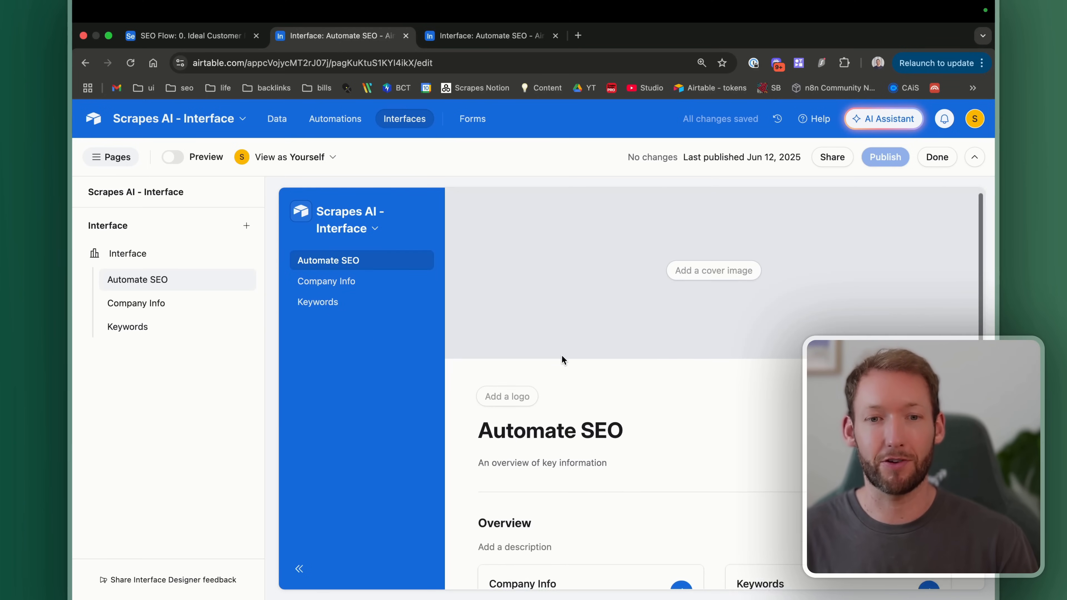
left_click(245, 227)
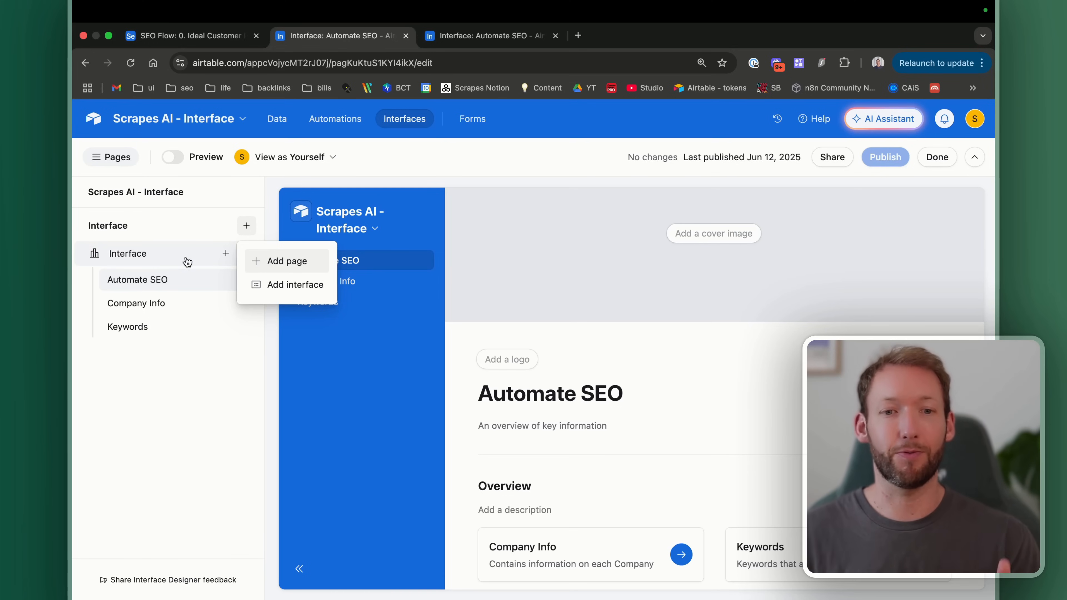
Step: Start a new page and preview the Gallery, Kanban, Calendar, Timeline and Form layouts
left_click(300, 270)
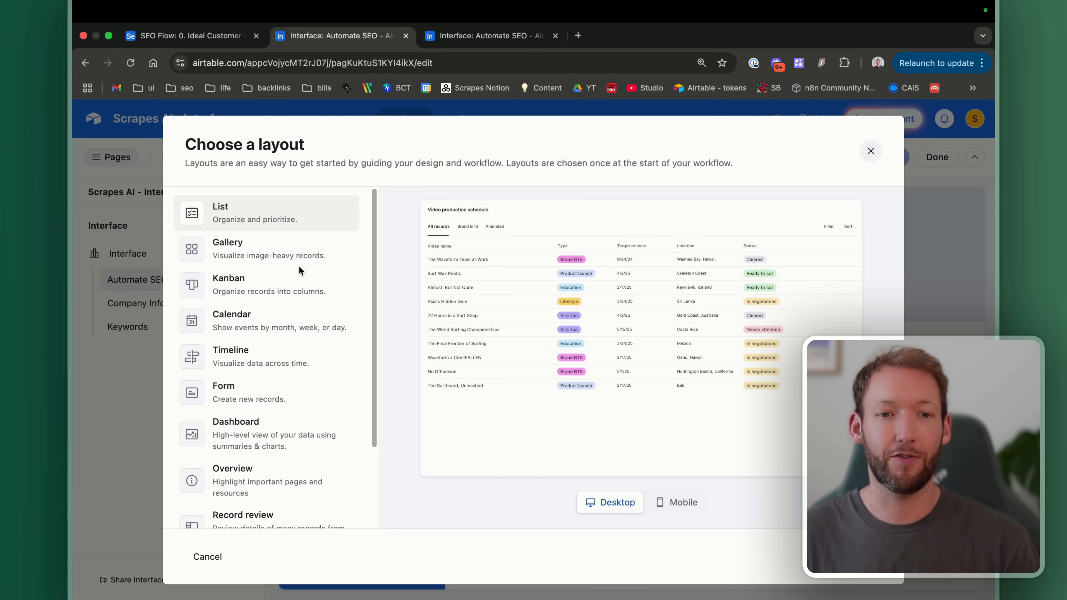
scroll(268, 347, "down", 3)
scroll(269, 343, "up", 3)
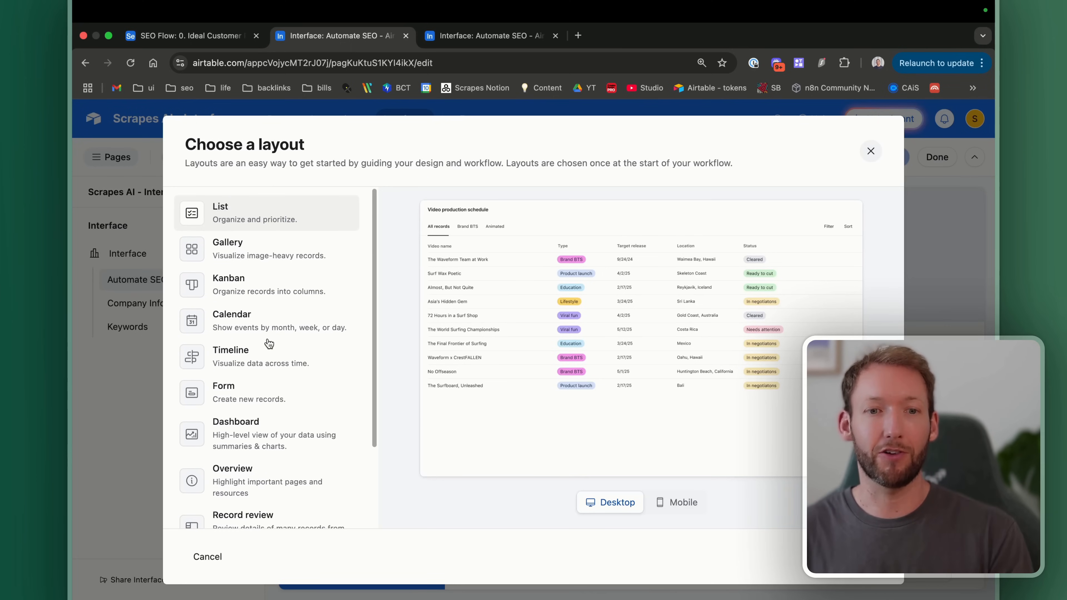
scroll(248, 218, "down", 1)
scroll(249, 219, "up", 1)
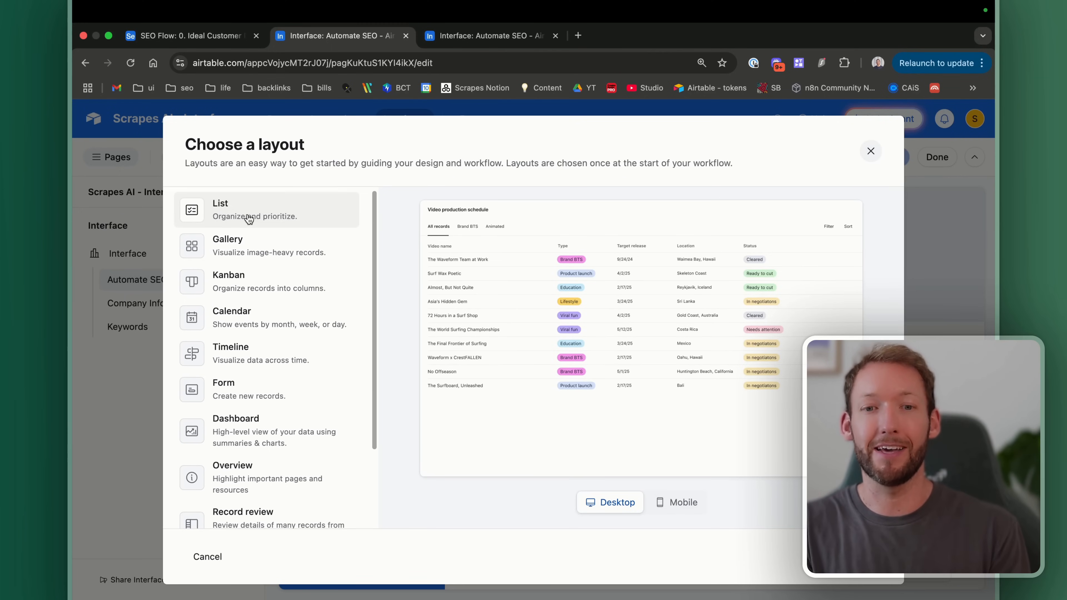
scroll(248, 219, "down", 1)
scroll(249, 218, "down", 1)
left_click(243, 231)
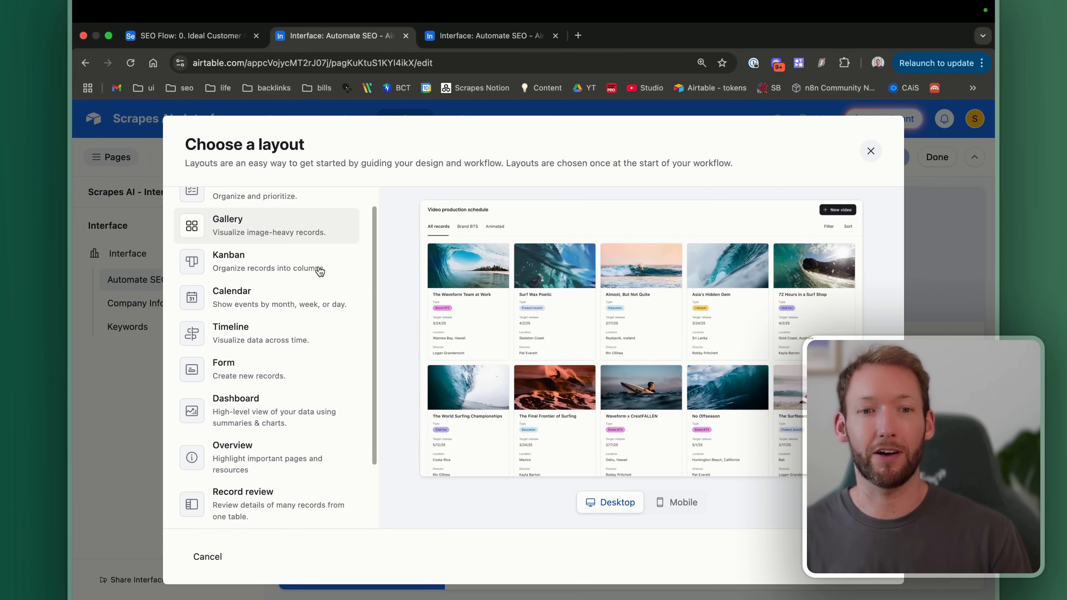
left_click(280, 269)
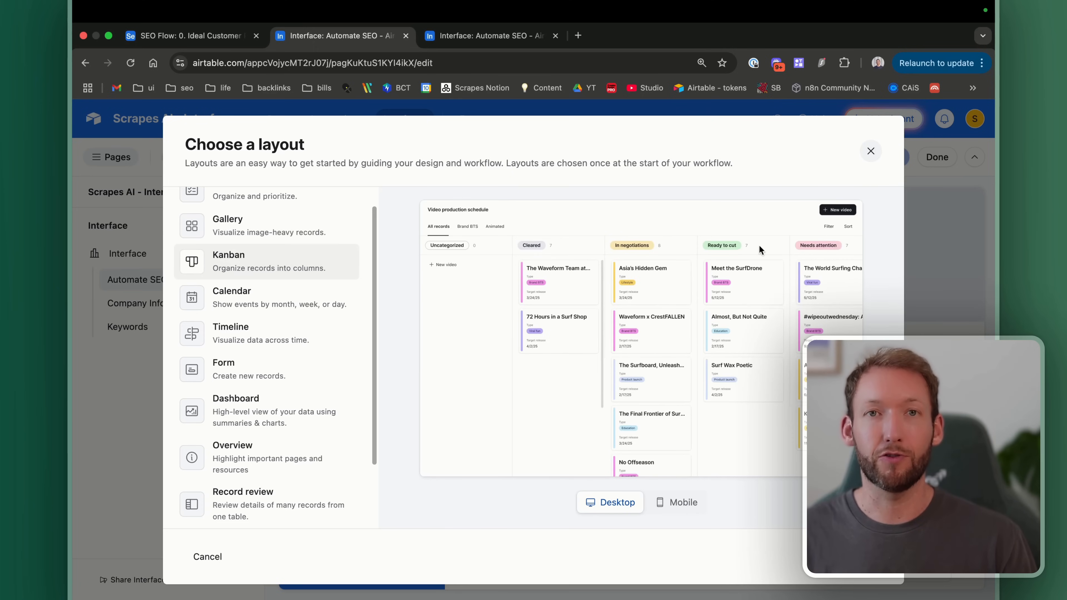
left_click(241, 300)
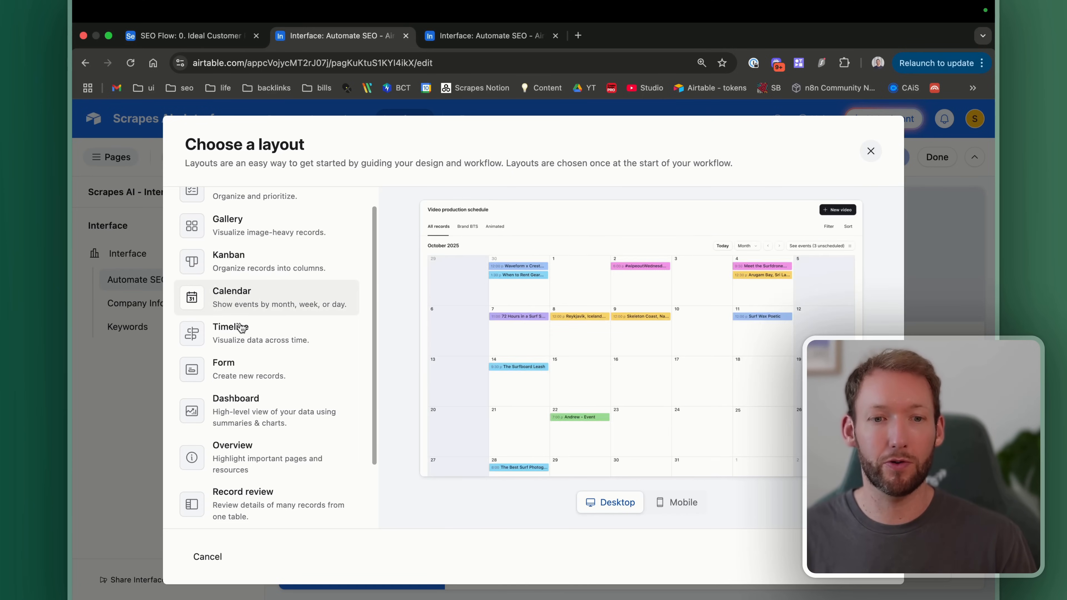
left_click(238, 337)
scroll(238, 332, "down", 2)
left_click(243, 322)
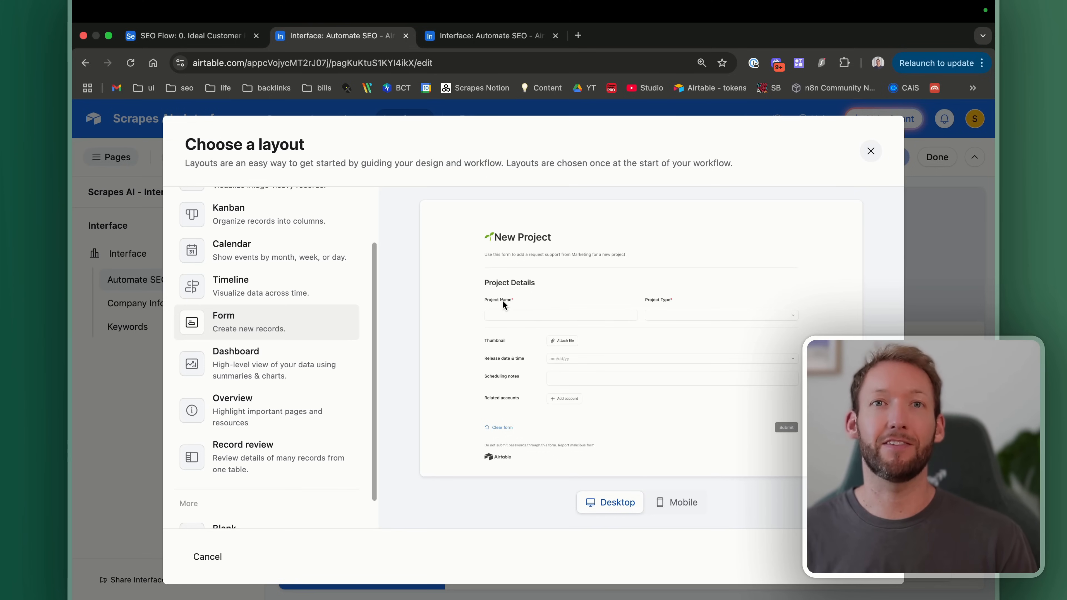
Step: Preview Dashboard, Overview and Record review, then create the page with the Overview layout
left_click(294, 363)
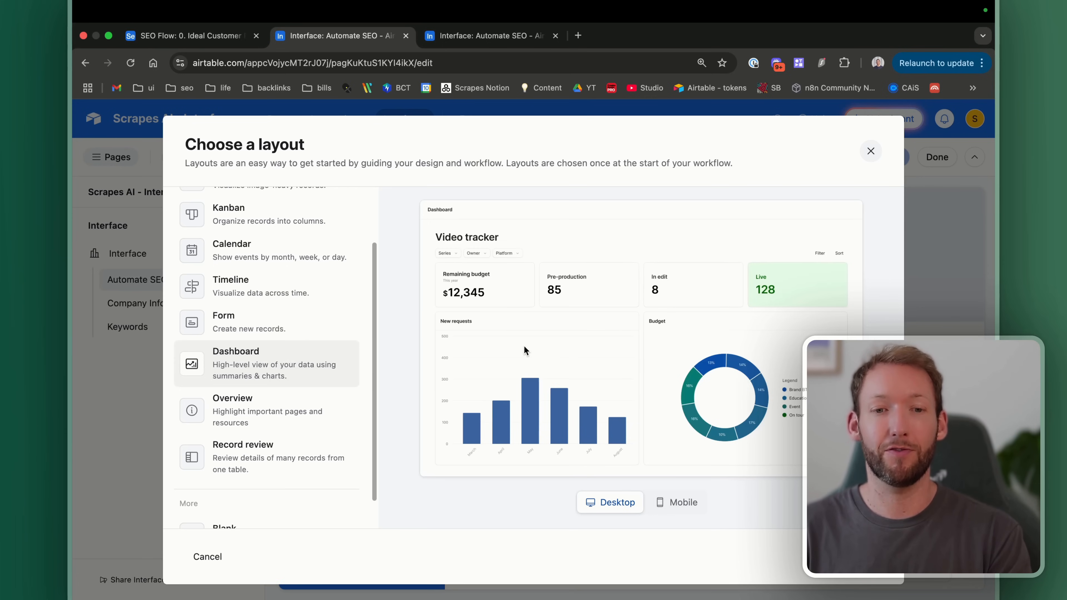
scroll(274, 367, "down", 1)
left_click(277, 373)
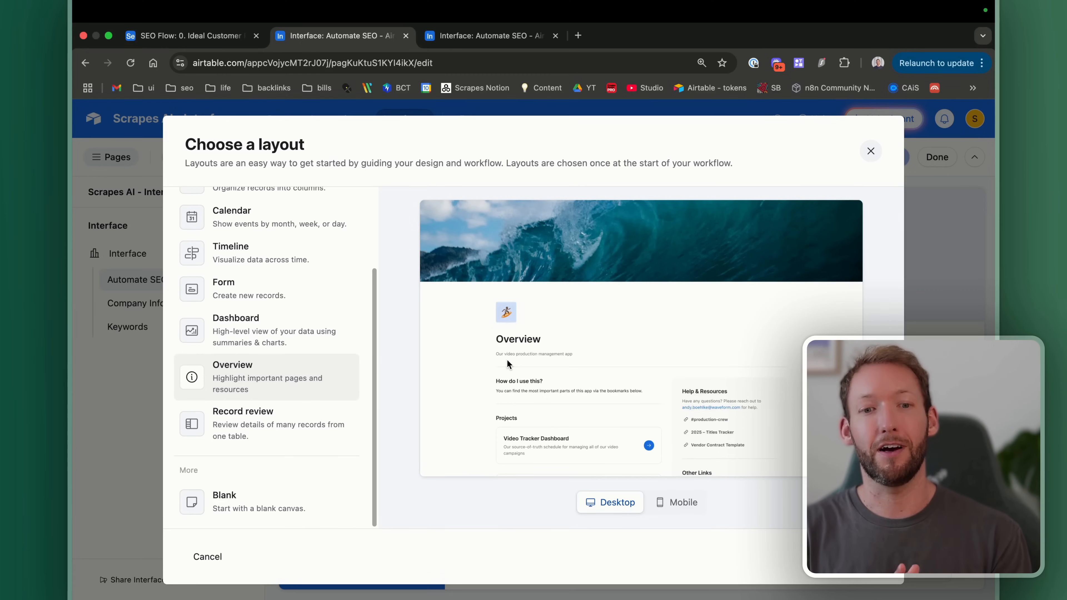
left_click(241, 405)
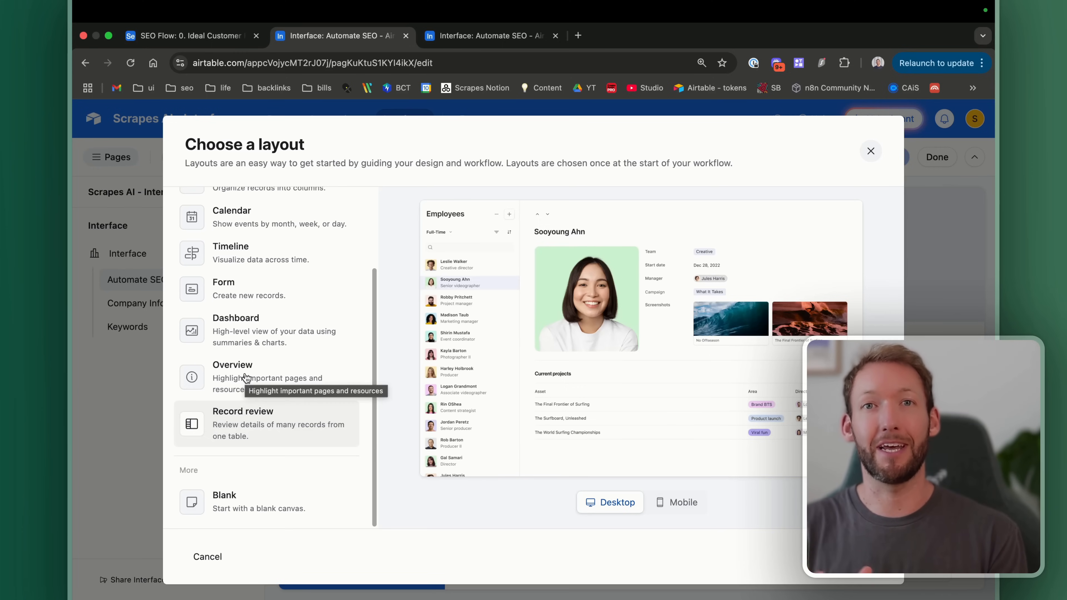
left_click(228, 381)
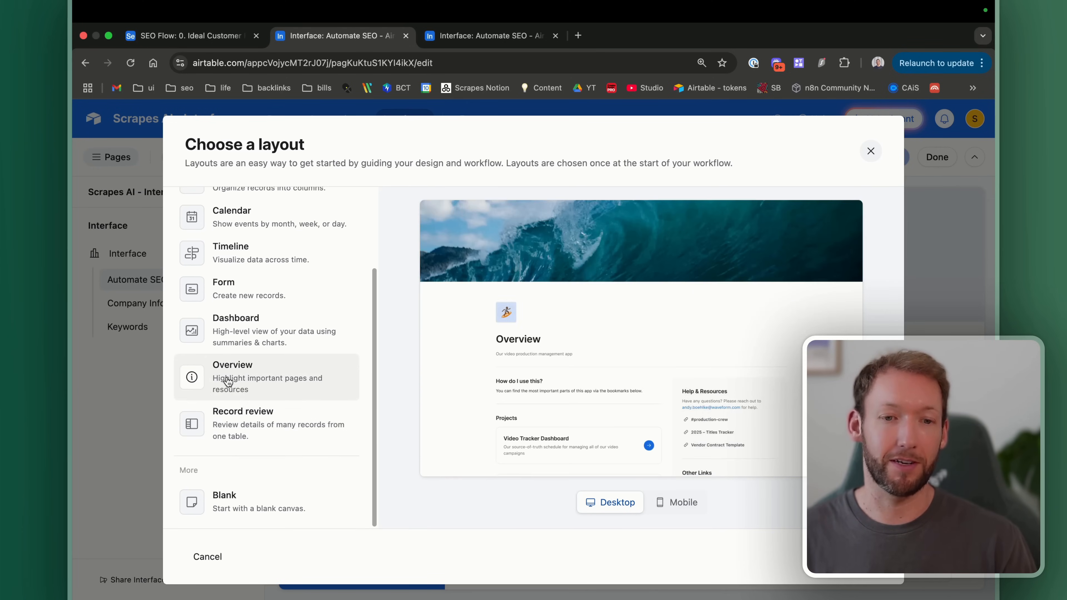
left_click(865, 557)
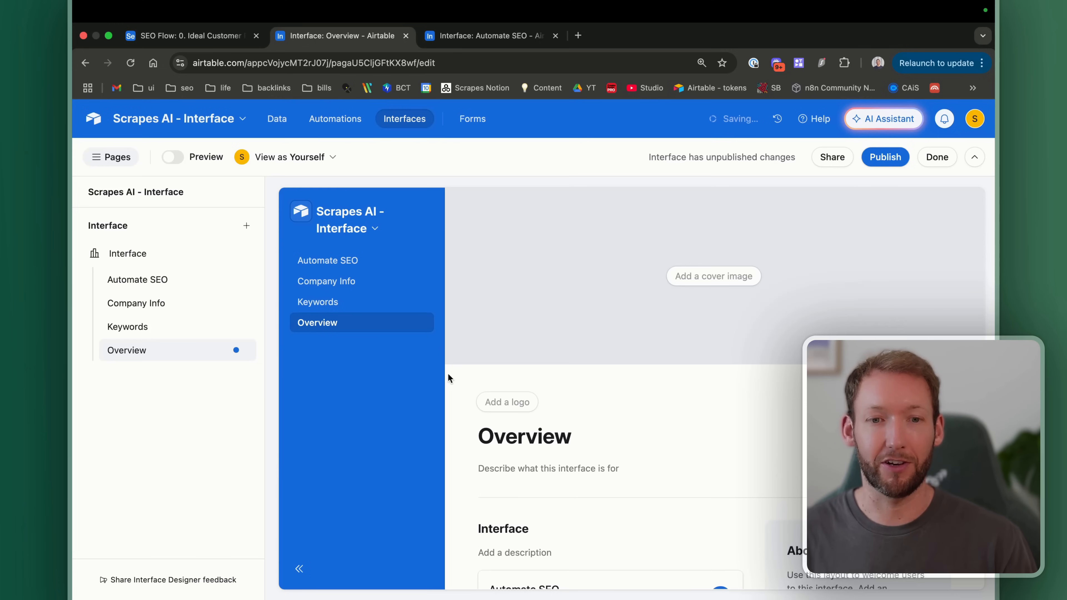
Step: Try the Automate SEO bookmark card, then return to the new Overview page
scroll(660, 478, "down", 5)
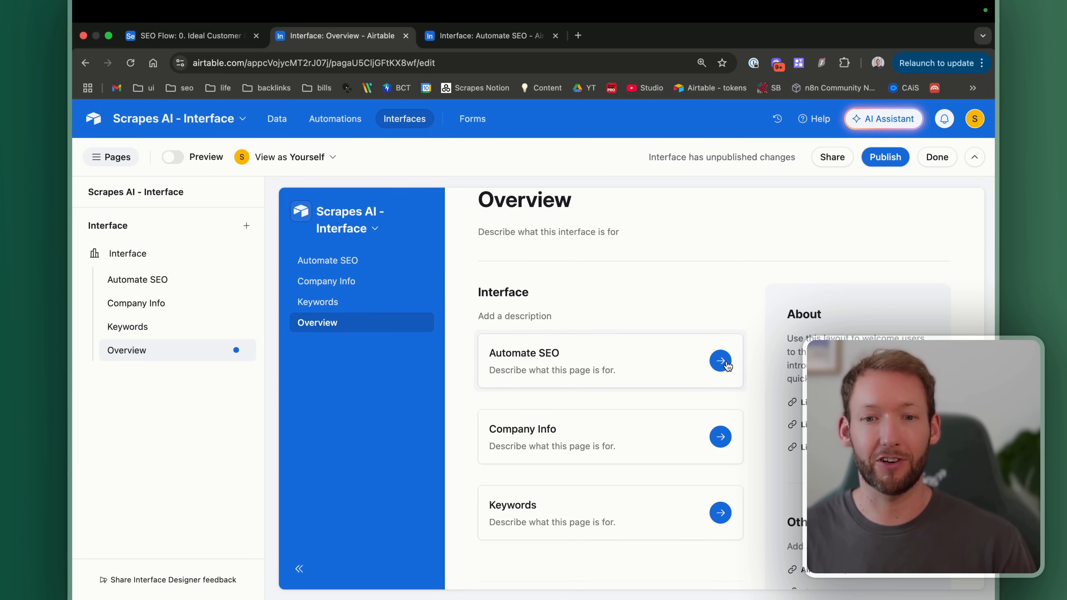
left_click(713, 363)
left_click(513, 360)
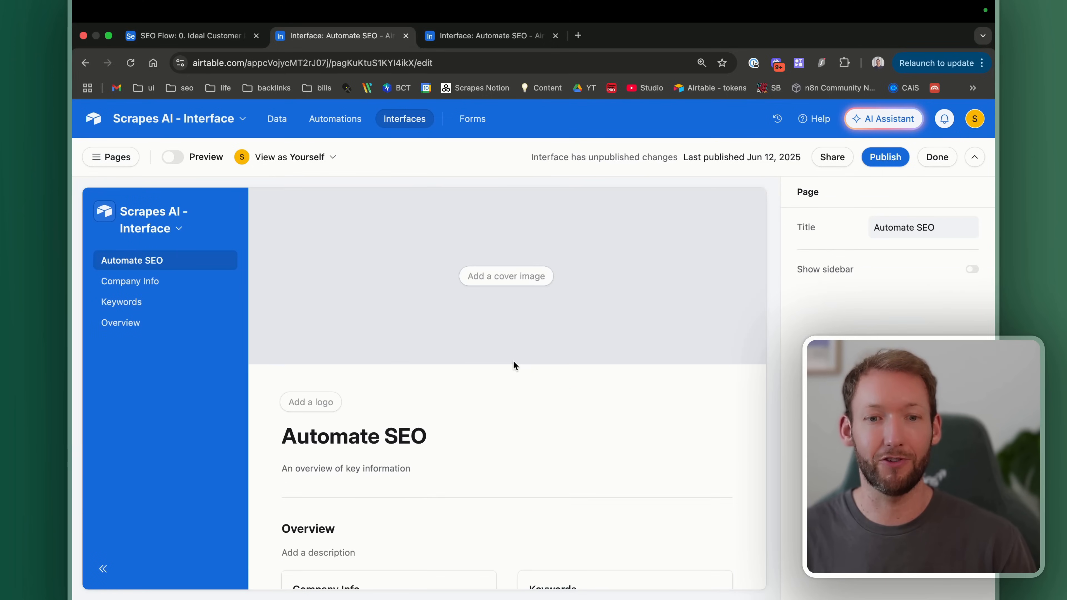
left_click(113, 157)
left_click(327, 332)
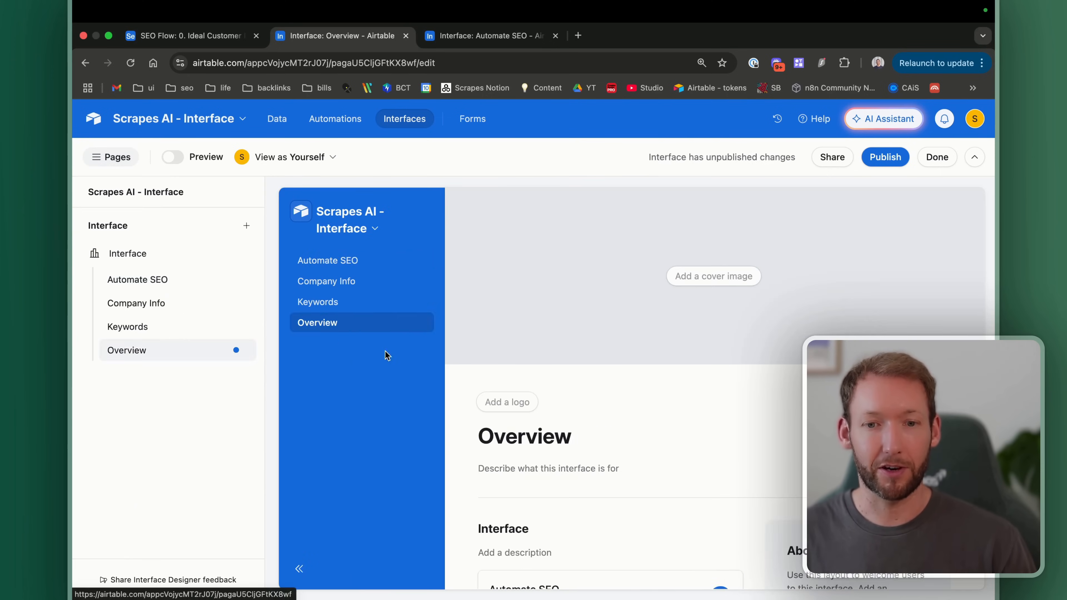
scroll(586, 493, "down", 5)
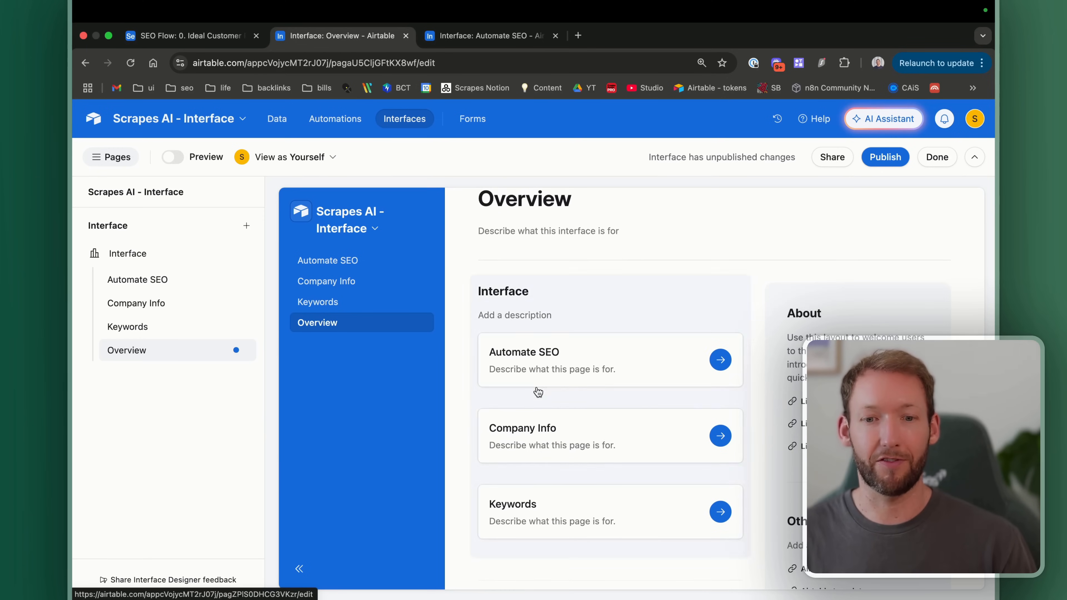
Step: Set card descriptions: 'This is for an overview', 'Individual Company Rows', 'Reveveaant keywords'
left_click(530, 369)
left_click(426, 371)
type("This is for an overview")
left_click(378, 445)
type("Individual C")
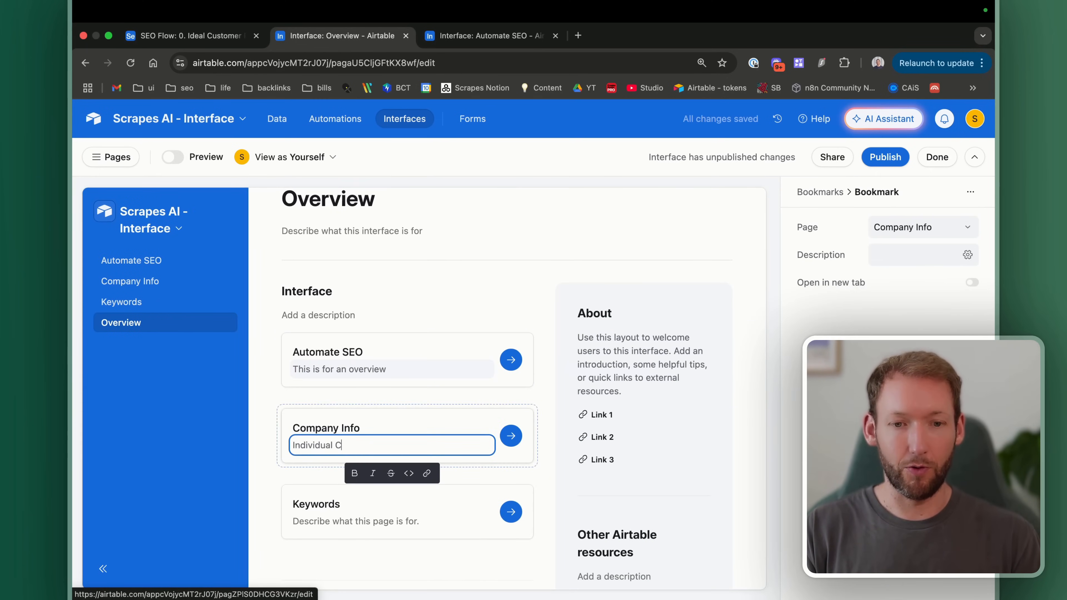
type("ompany Rows")
left_click(353, 523)
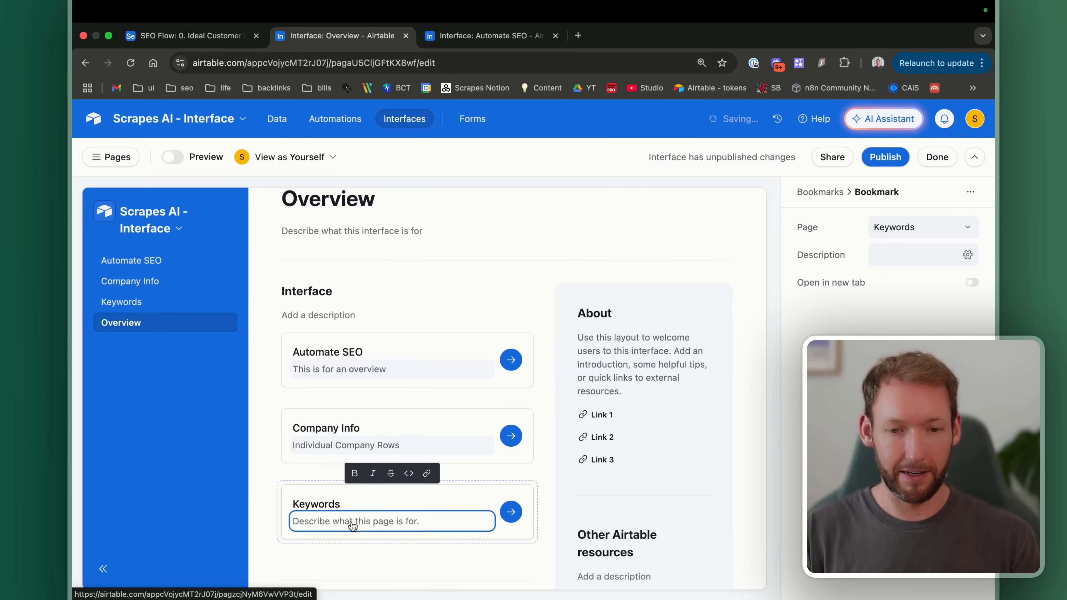
type("Rev")
type("eveant")
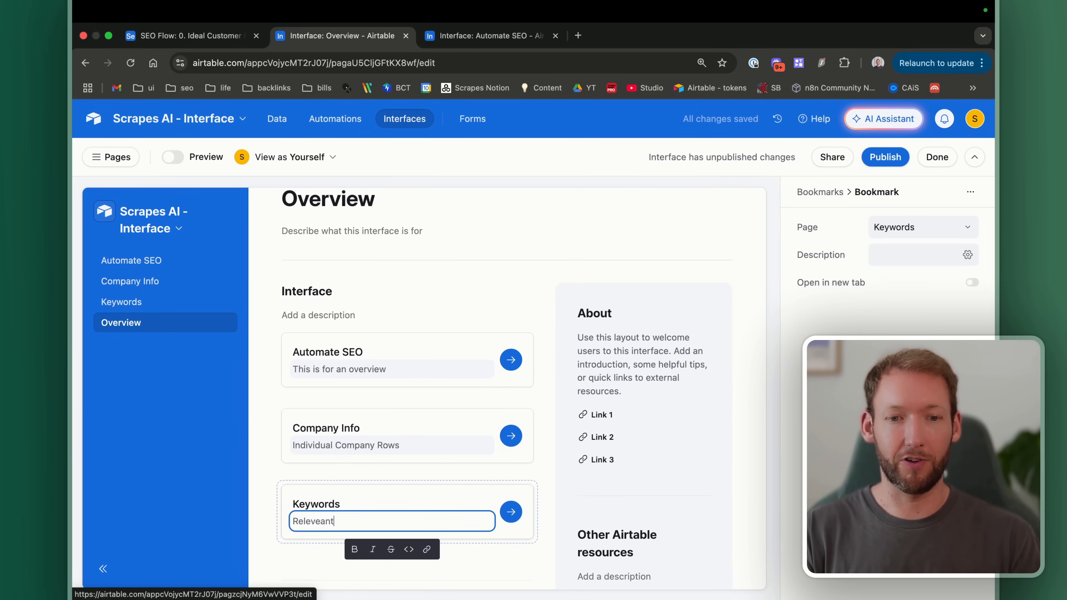
type("ant keywords")
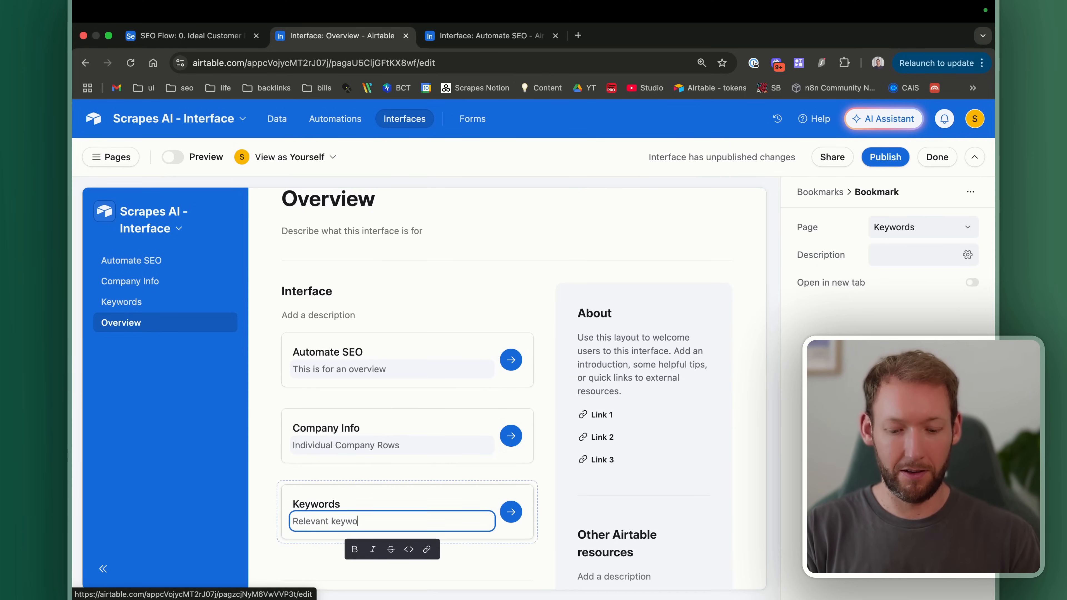
left_click(516, 471)
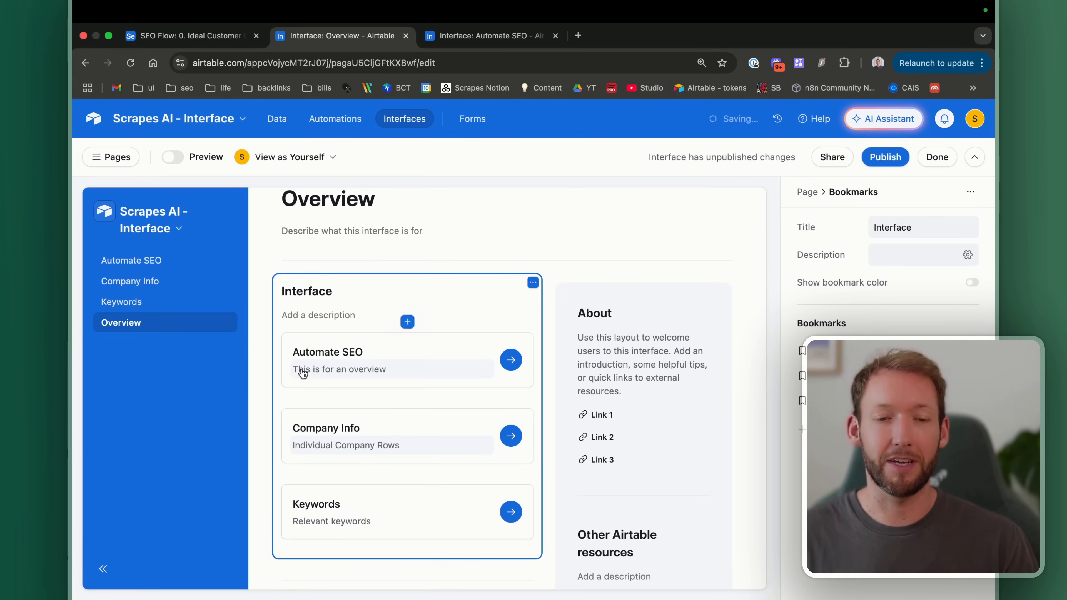
Step: Turn off Show sidebar in the Overview page settings to hide the About section
scroll(434, 406, "up", 2)
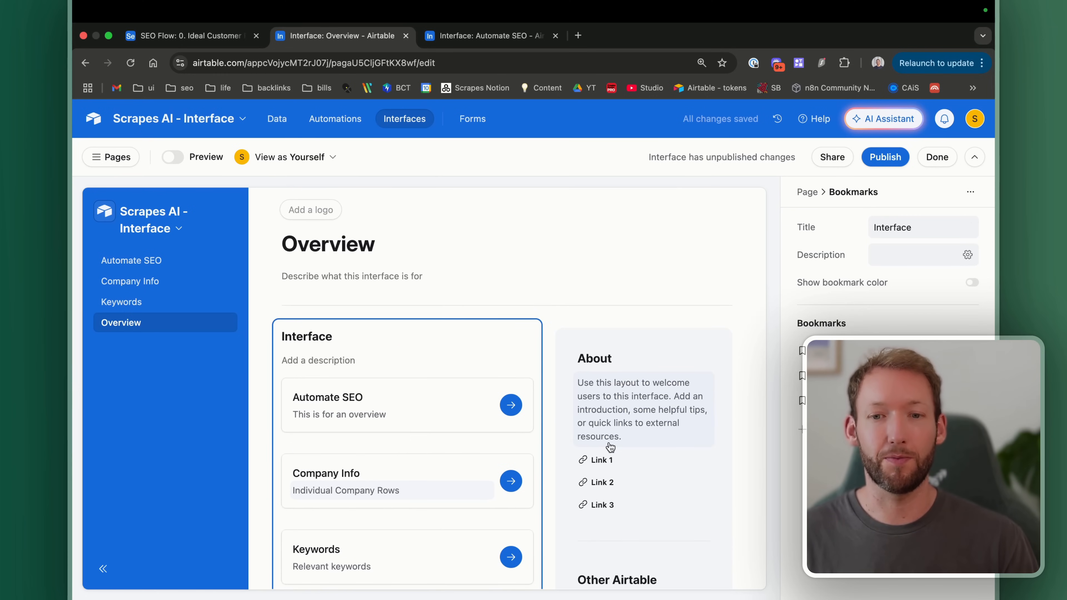
scroll(441, 399, "down", 2)
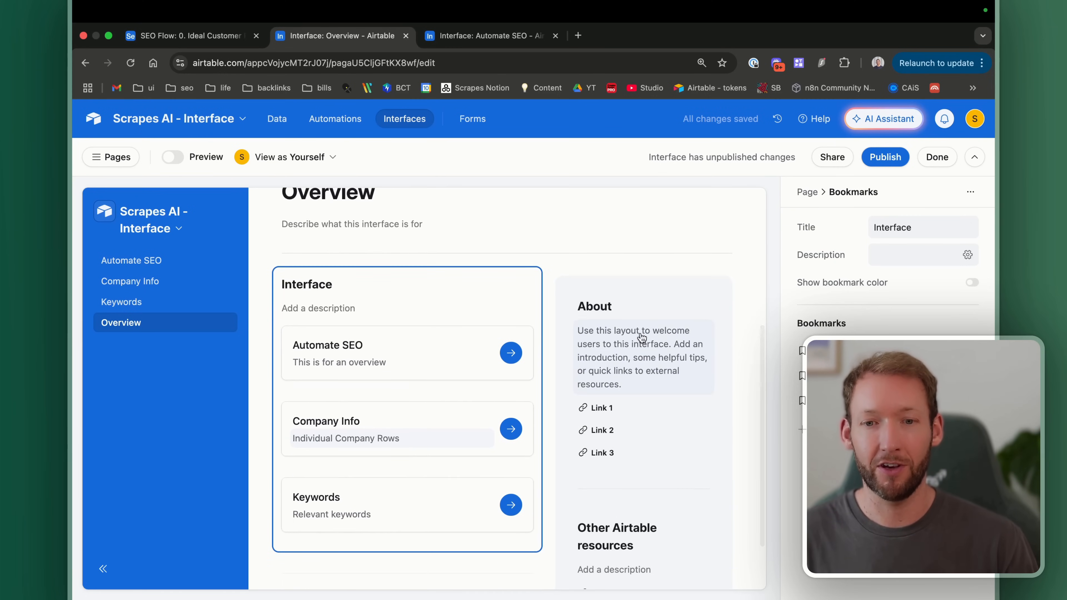
scroll(575, 455, "down", 2)
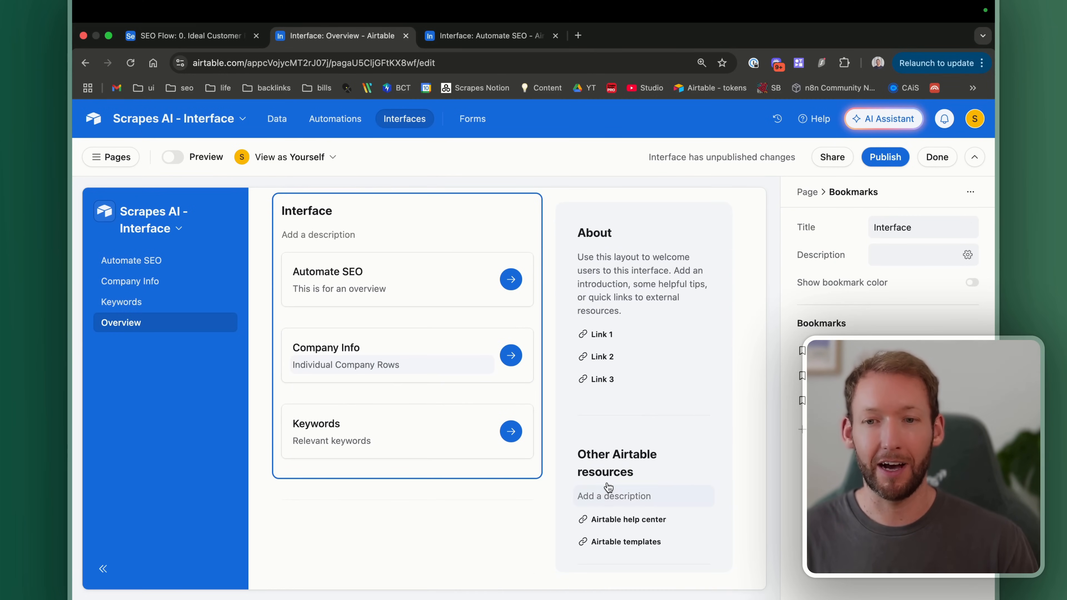
scroll(638, 420, "up", 5)
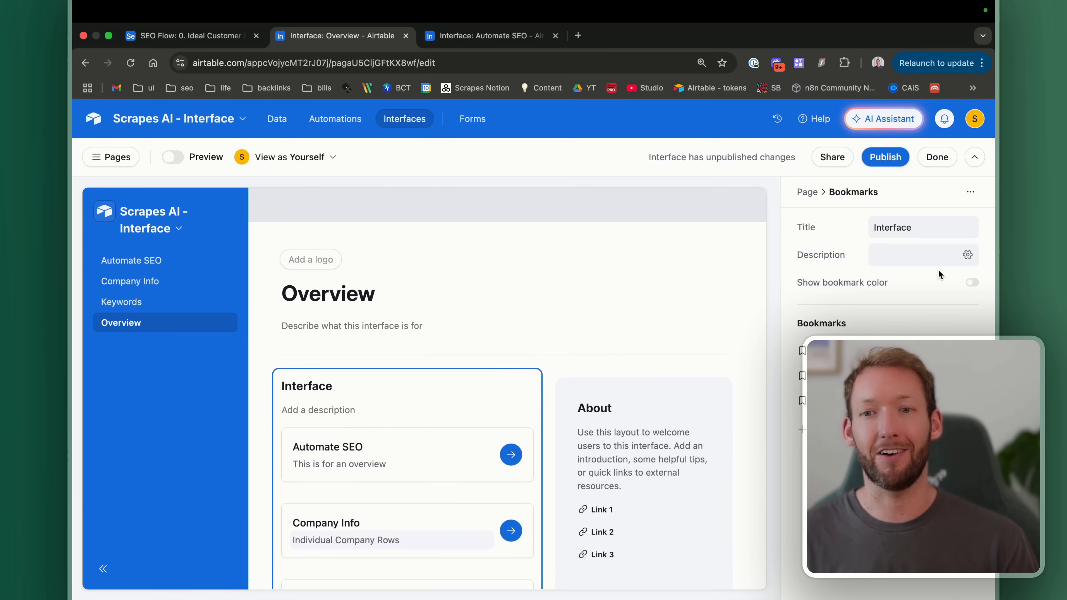
left_click(688, 437)
left_click(708, 387)
left_click(694, 413)
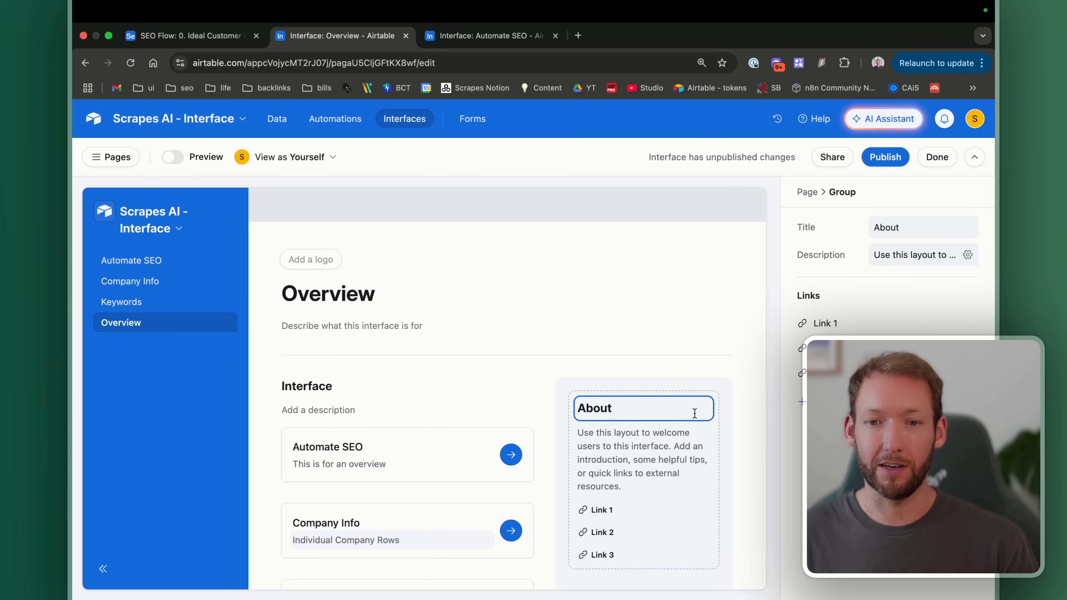
left_click(547, 357)
scroll(547, 358, "down", 4)
left_click(686, 454)
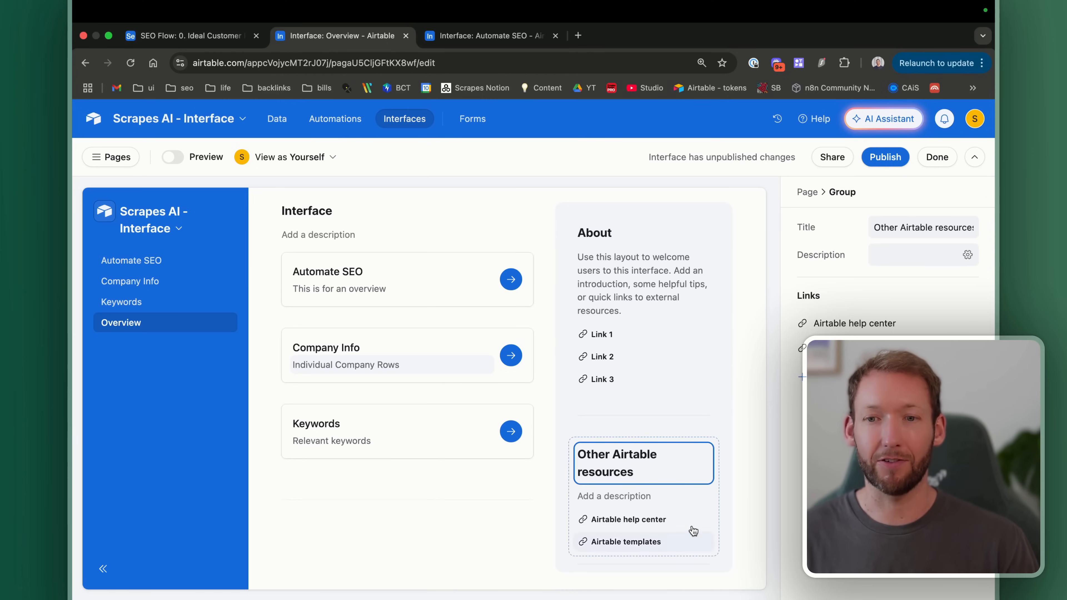
left_click(806, 192)
left_click(969, 271)
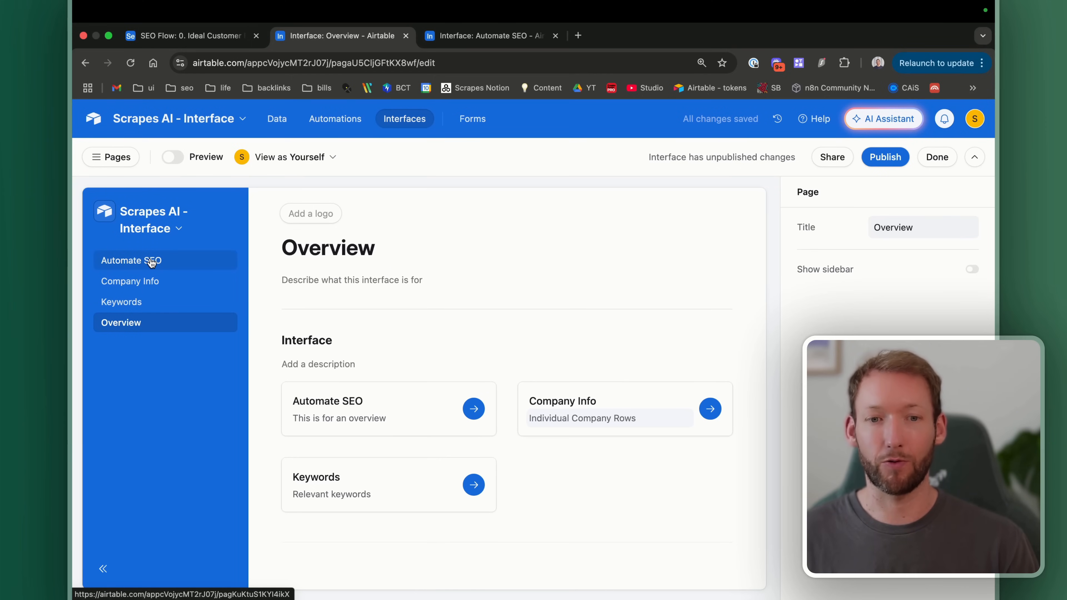
Step: Hide the Overview page from navigation with its eye icon in the Pages panel
left_click(359, 247)
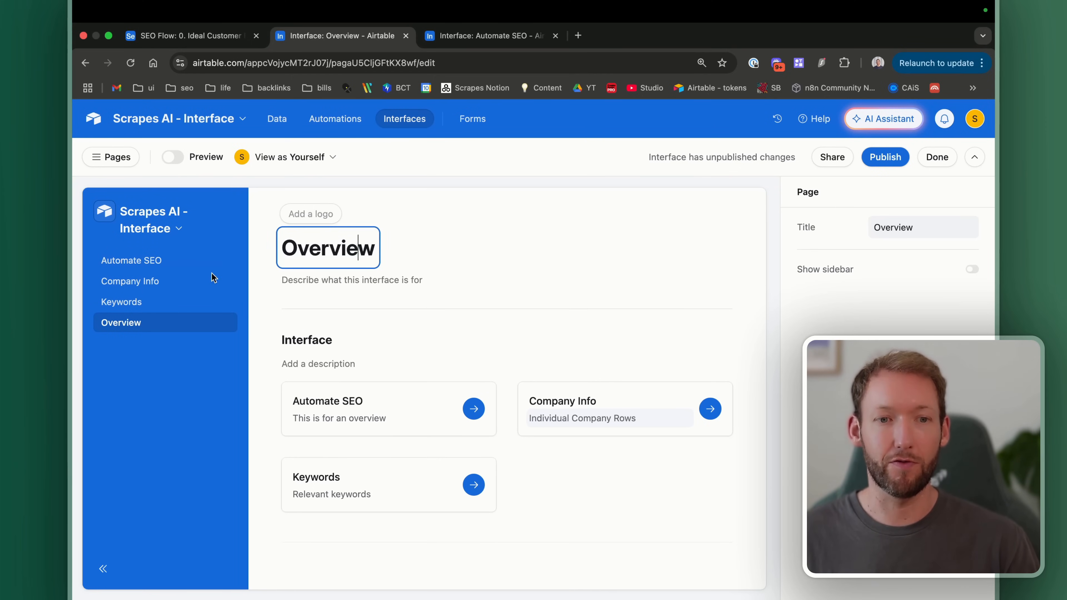
left_click(156, 269)
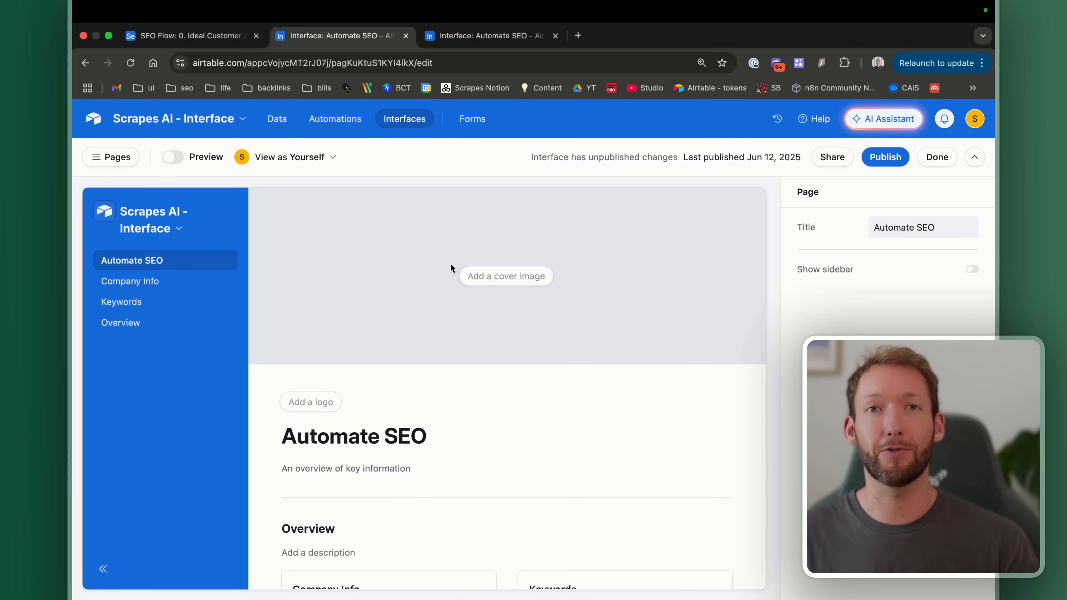
left_click(147, 332)
scroll(513, 389, "down", 5)
scroll(515, 391, "up", 1)
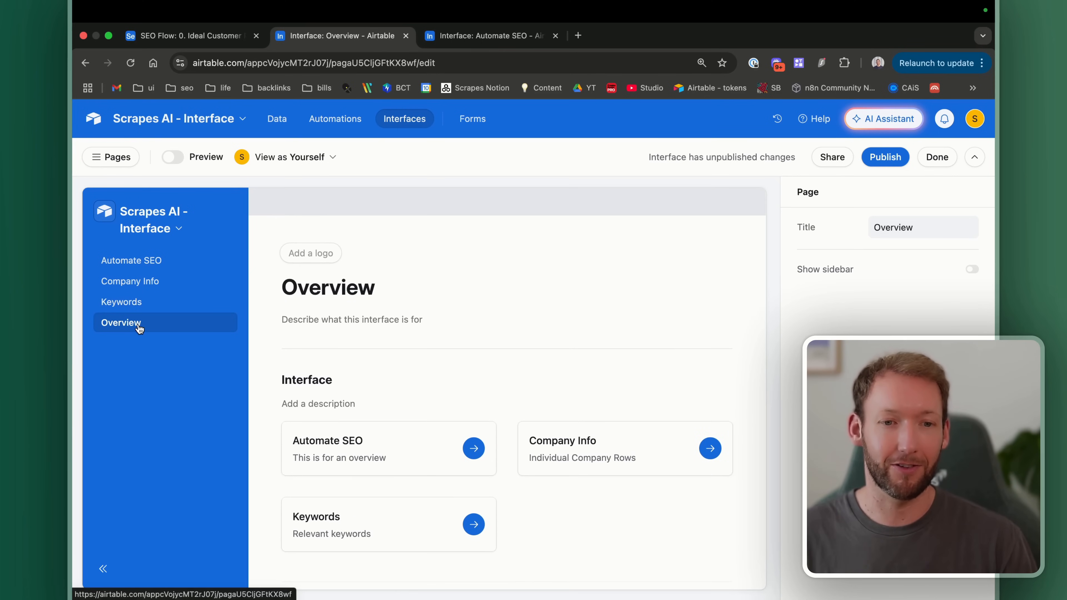
left_click(221, 351)
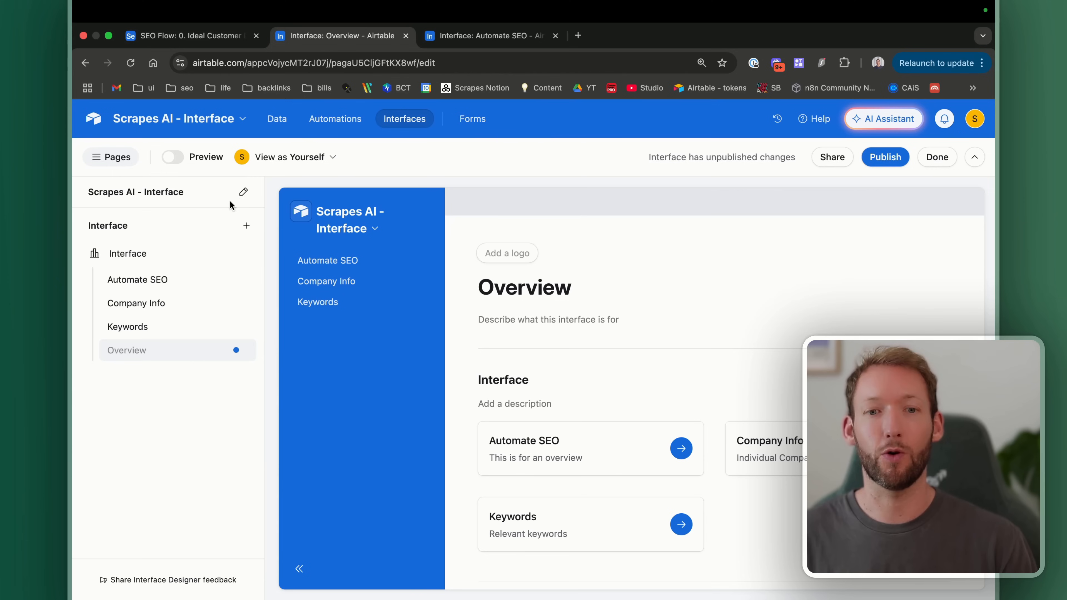
Step: Give the Scrapes AI - Interface base a bar-chart icon, keeping its colour blue
left_click(243, 120)
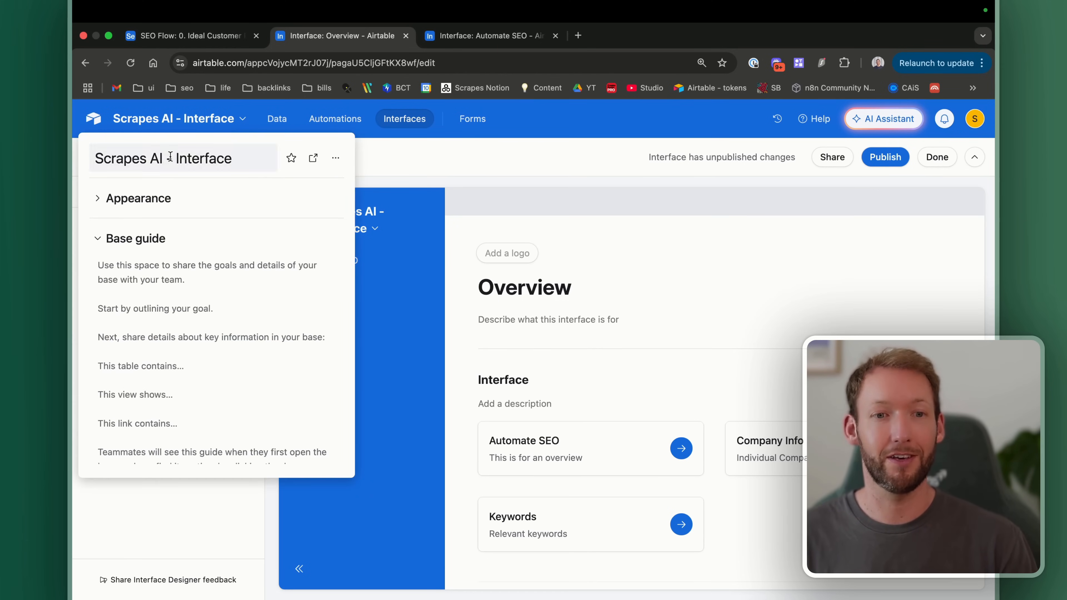
left_click(102, 198)
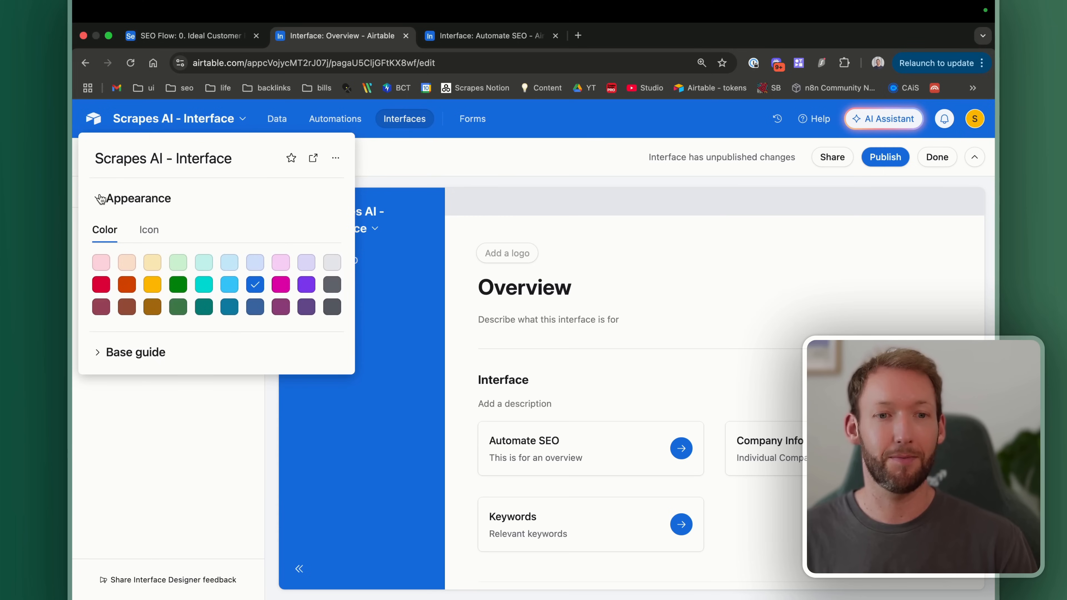
left_click(280, 285)
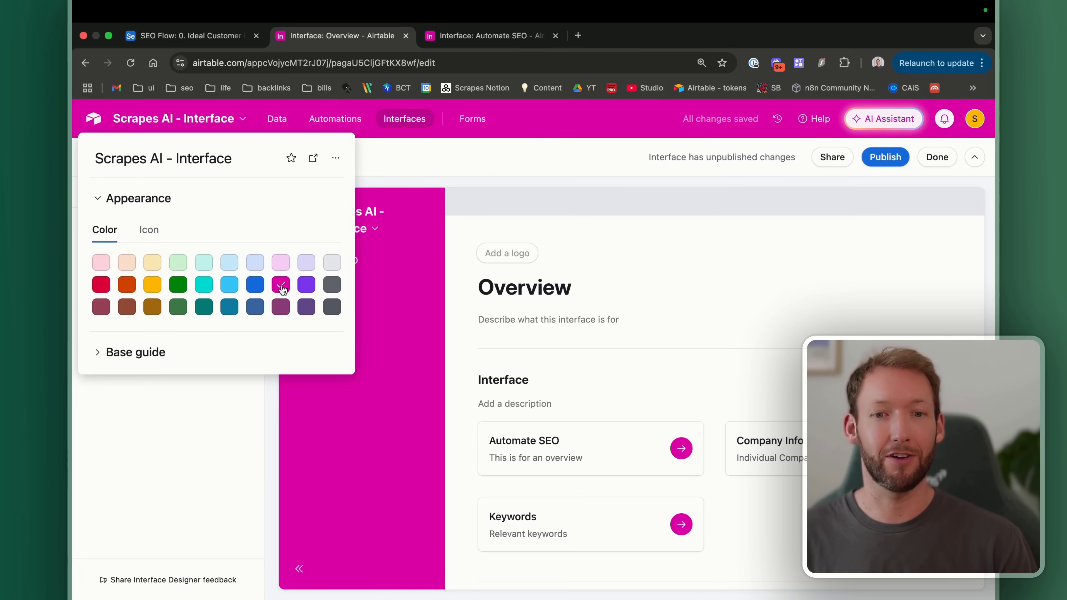
left_click(255, 286)
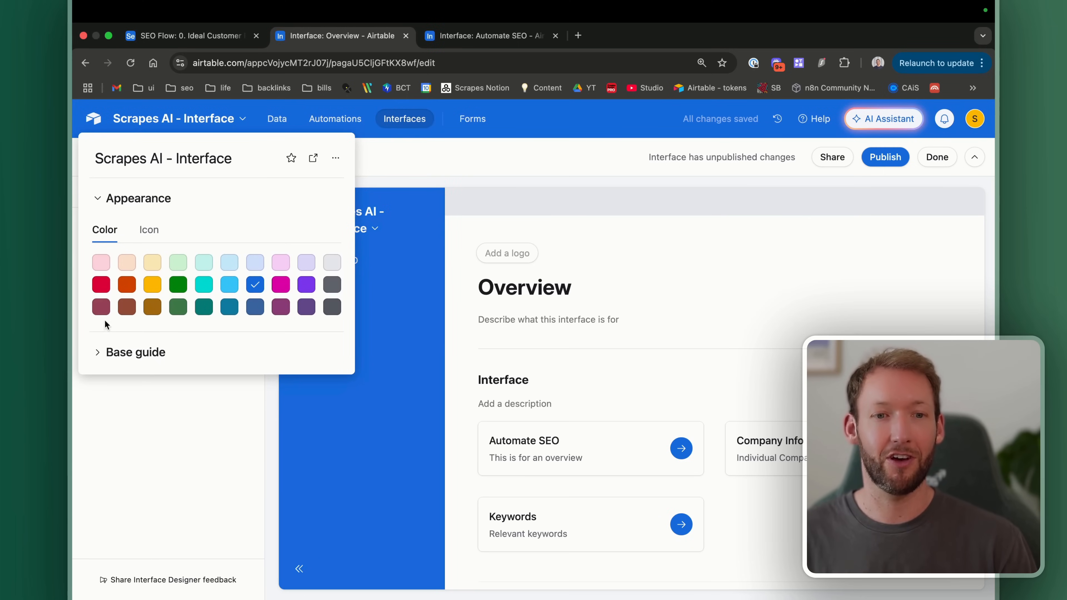
left_click(148, 235)
left_click(151, 314)
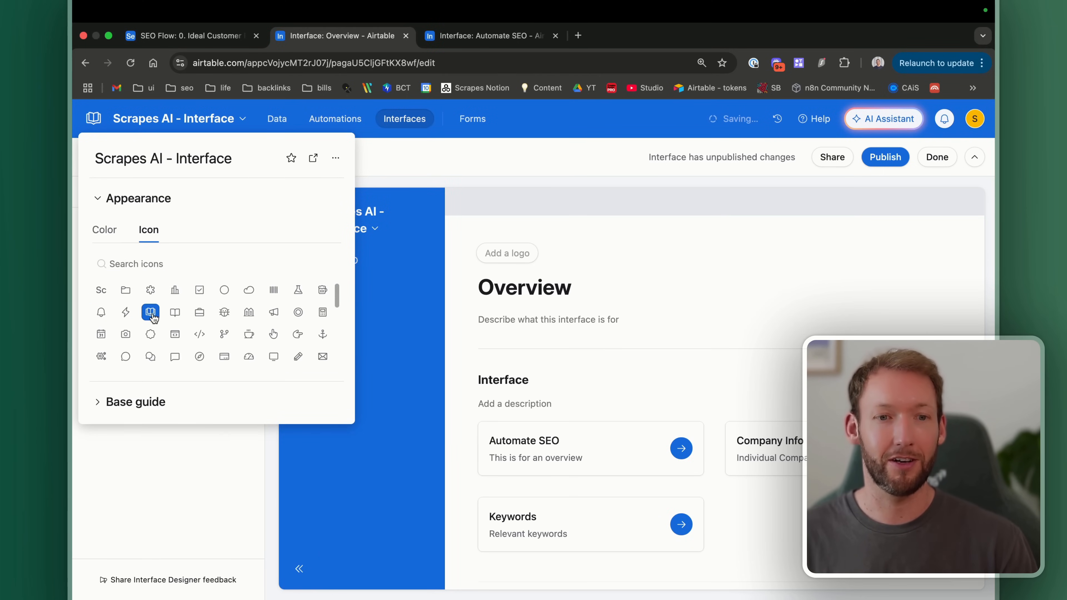
left_click(414, 191)
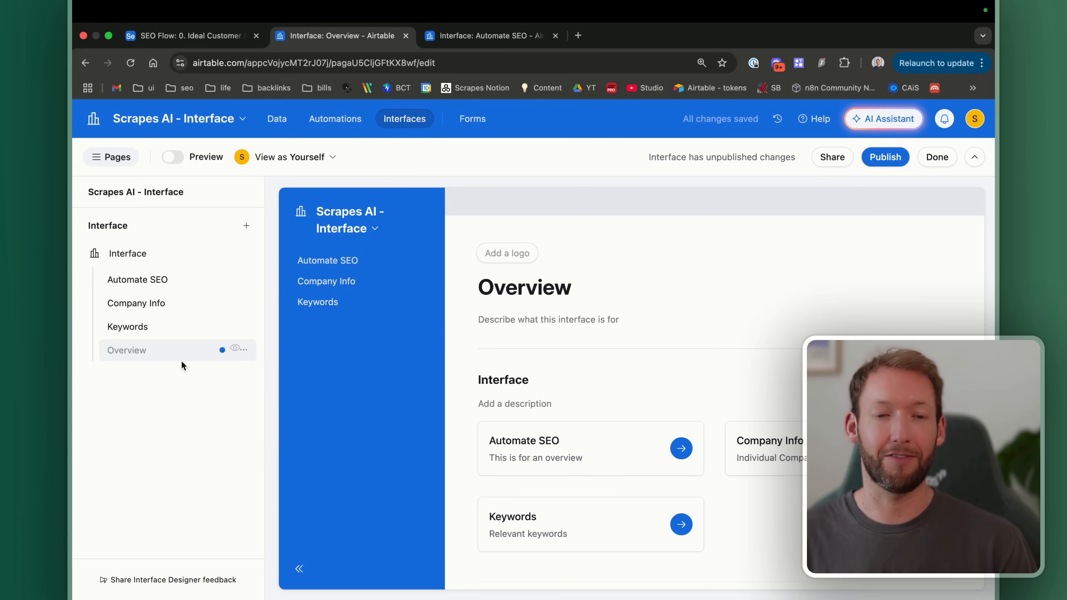
Step: From the Company Info page, add a new page to the interface to reach the layout chooser
left_click(146, 304)
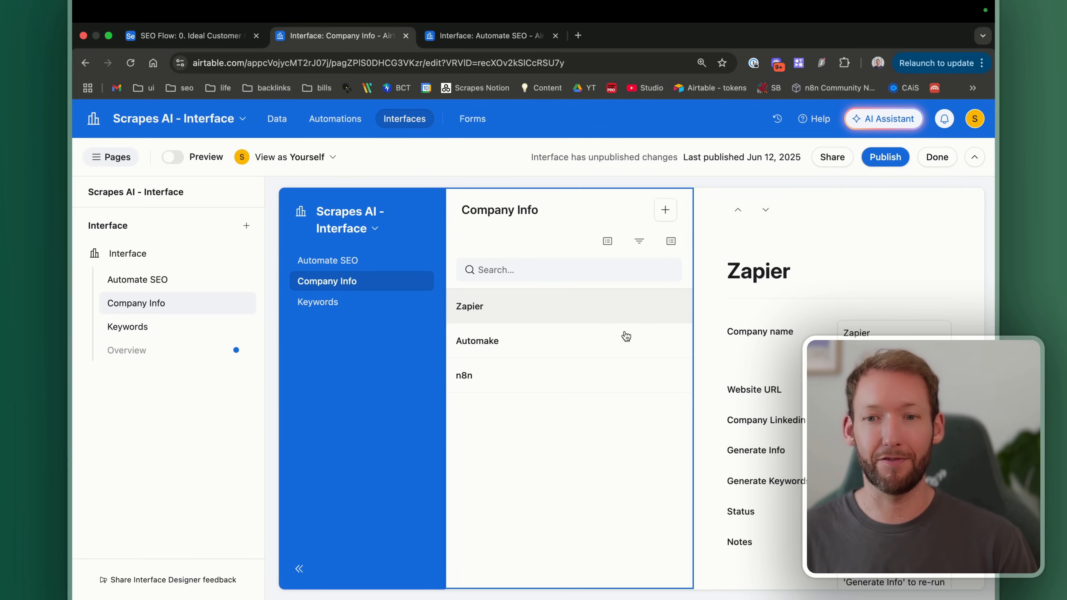
left_click(247, 226)
left_click(278, 261)
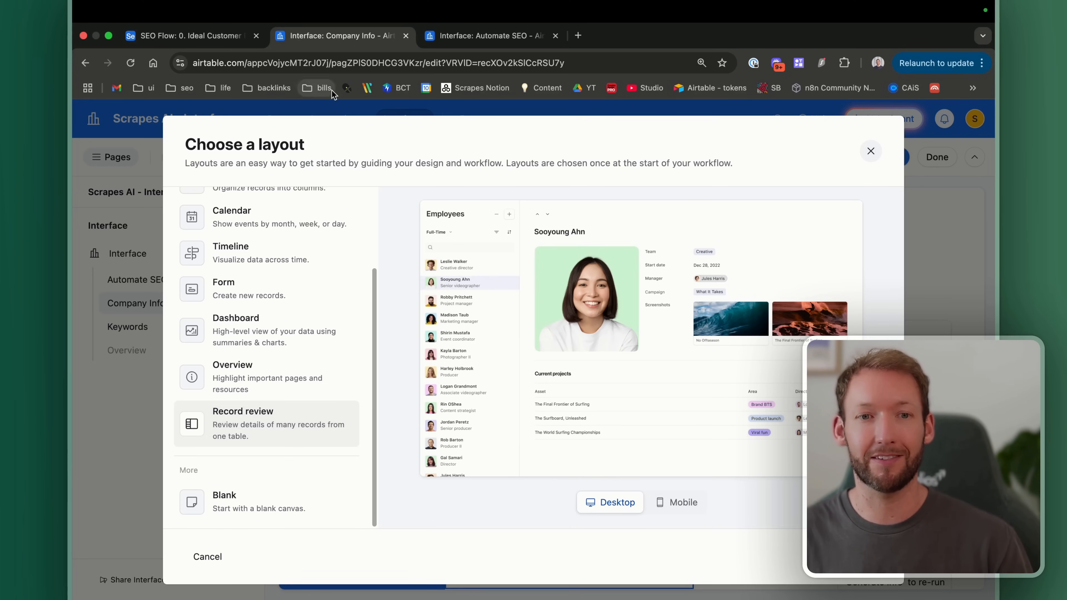
Step: Check the underlying Company table data from the Automate SEO interface
left_click(440, 37)
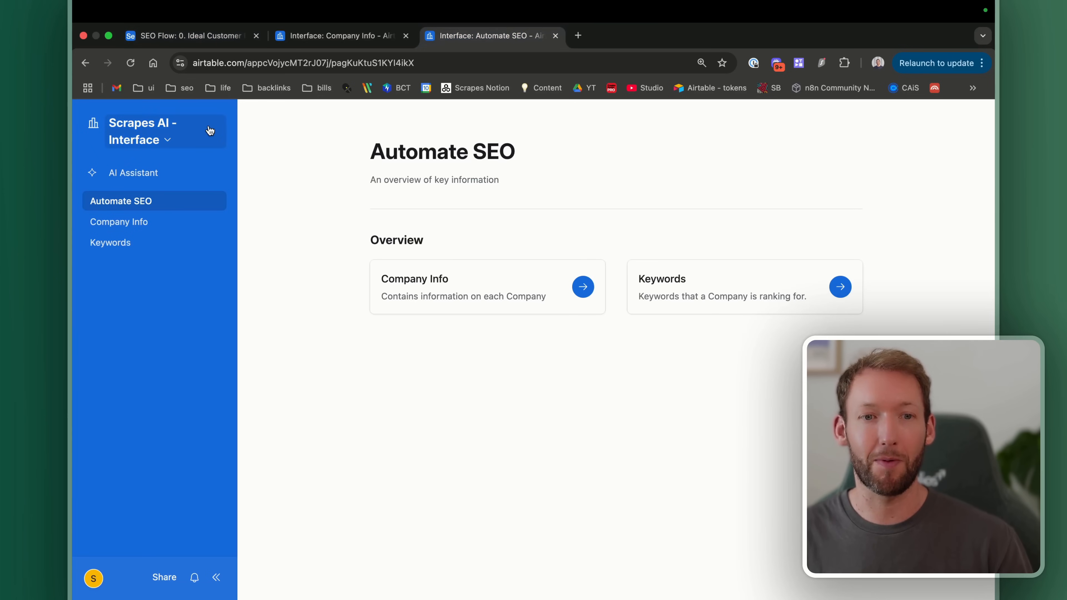
left_click(143, 135)
left_click(166, 199)
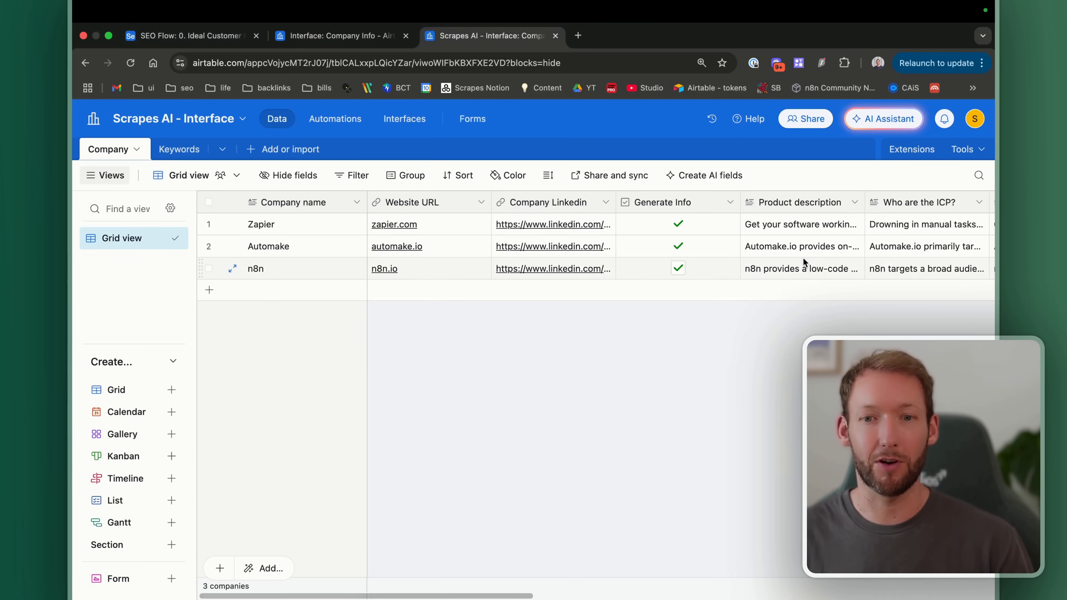
scroll(636, 246, "right", 5)
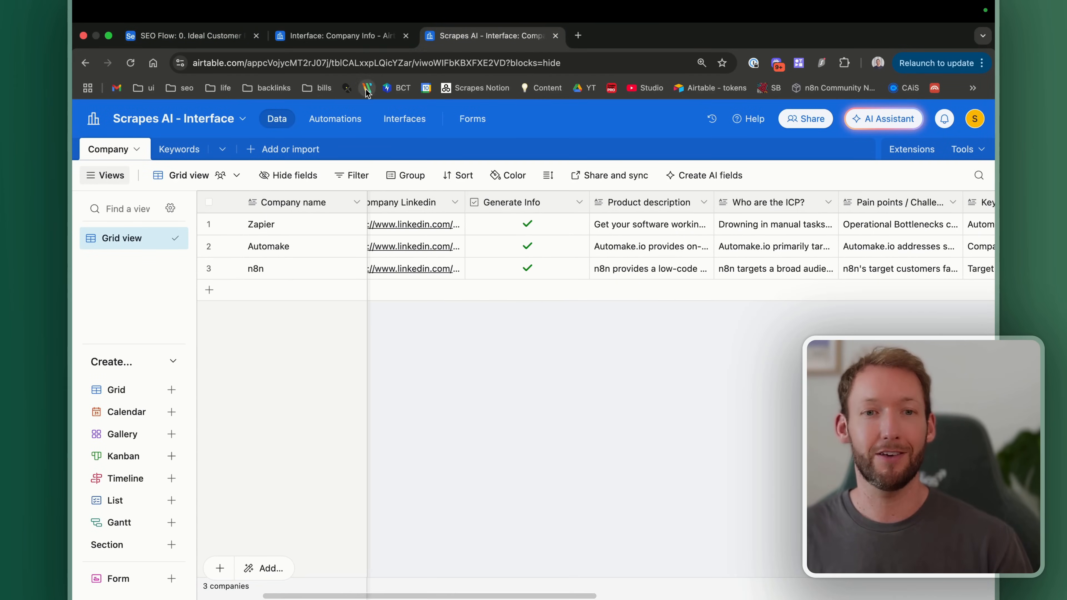
Step: Choose the Record review layout with the Company table as its data source
left_click(327, 37)
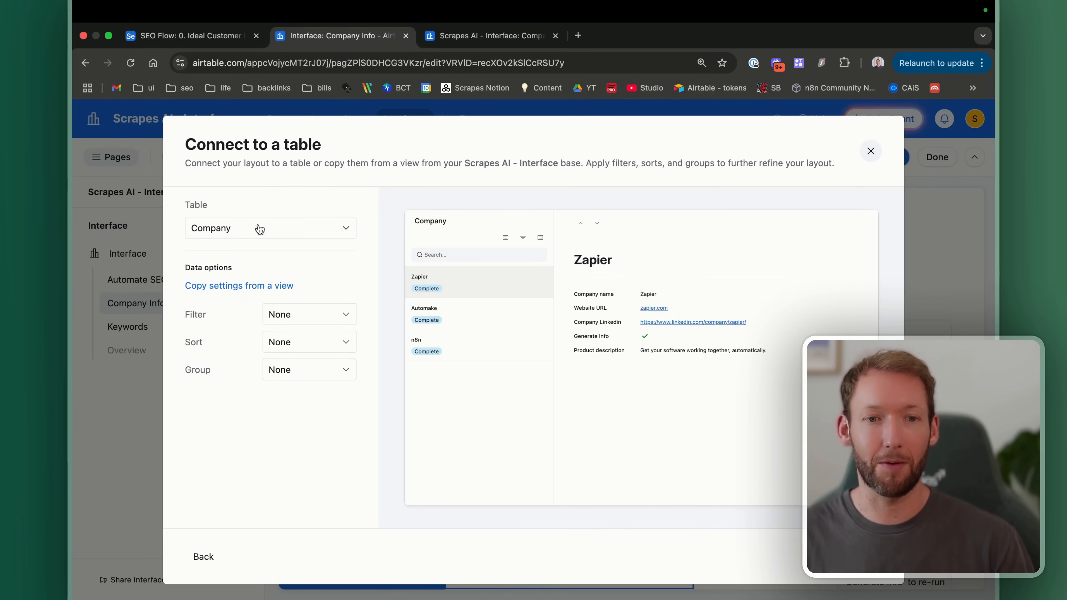
left_click(262, 232)
left_click(235, 280)
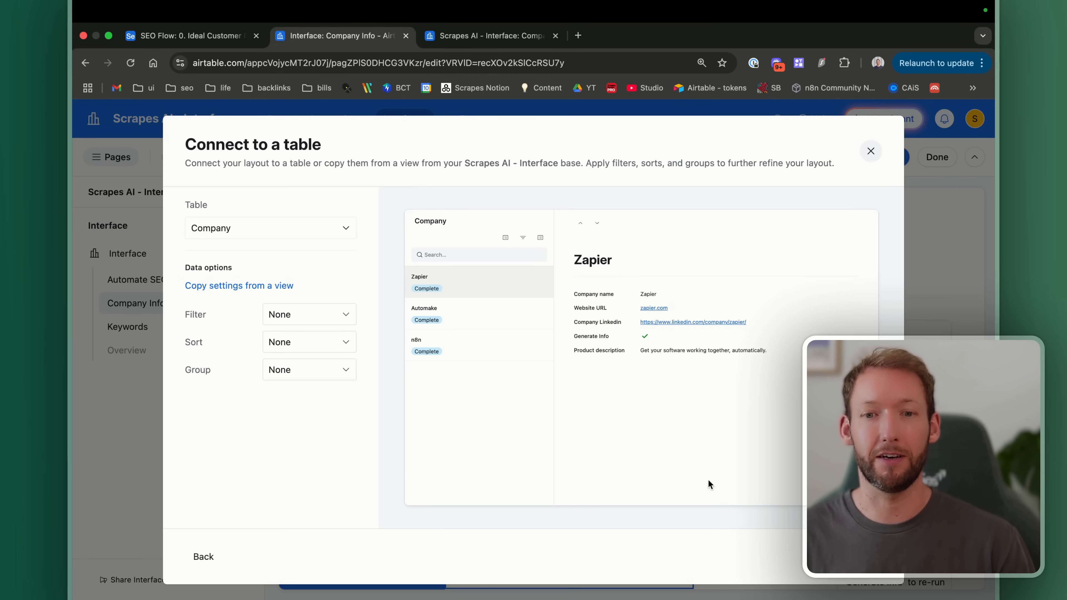
left_click(864, 557)
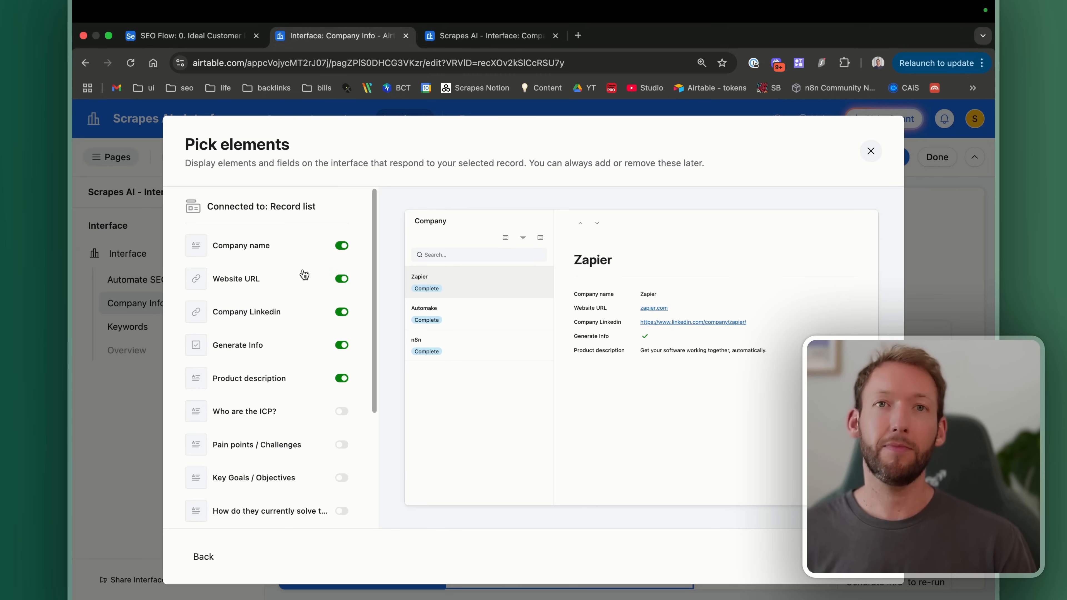
Step: Switch on the Who are the ICP?, Pain points / Challenges and Status fields
scroll(304, 275, "down", 3)
scroll(305, 274, "up", 3)
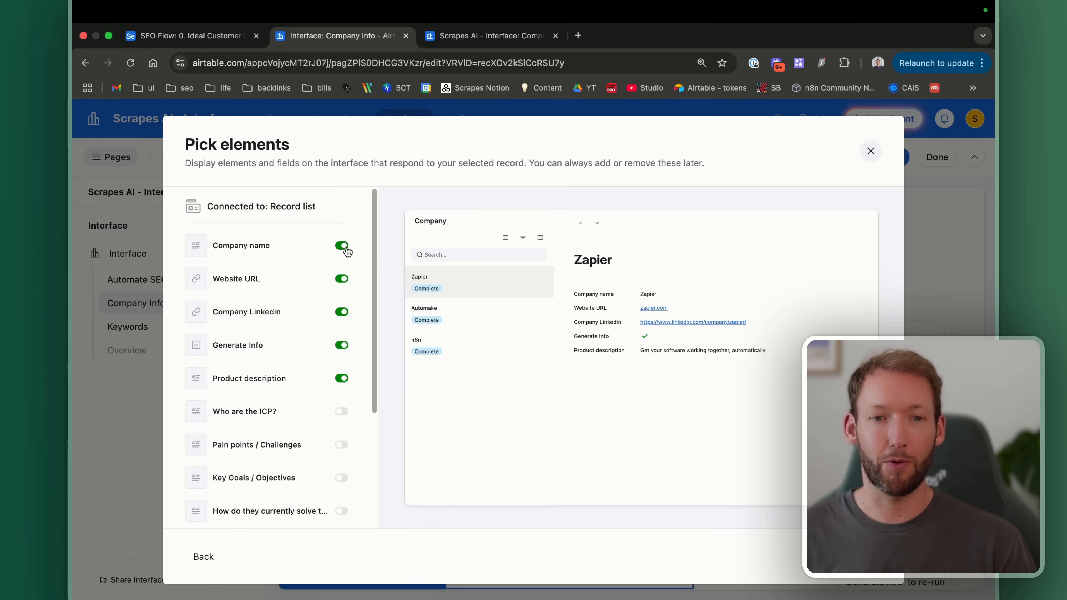
scroll(341, 315, "down", 5)
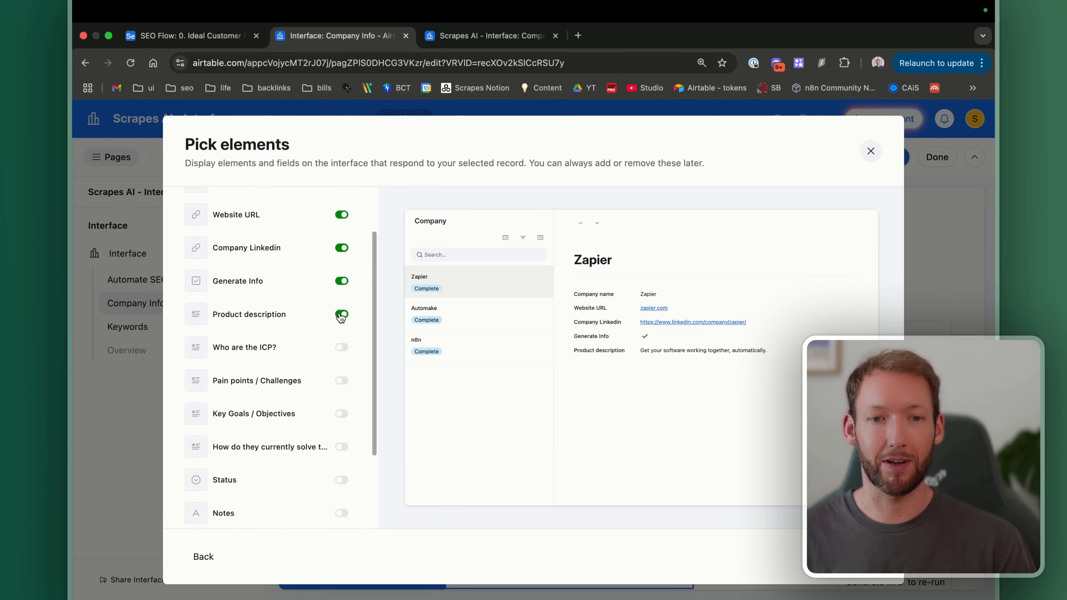
left_click(342, 299)
left_click(342, 332)
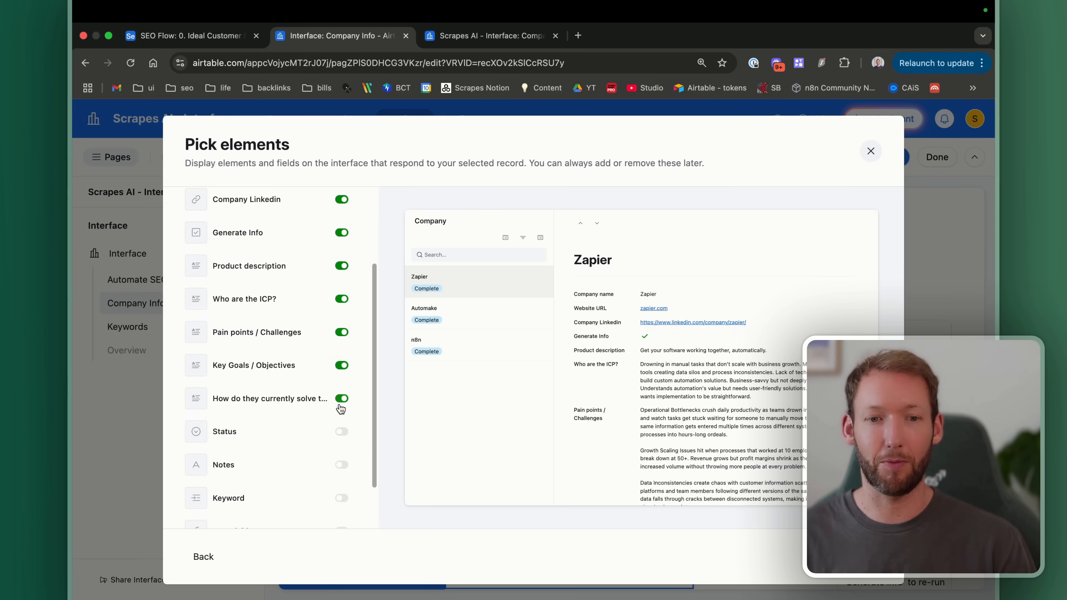
left_click(342, 435)
scroll(343, 435, "down", 3)
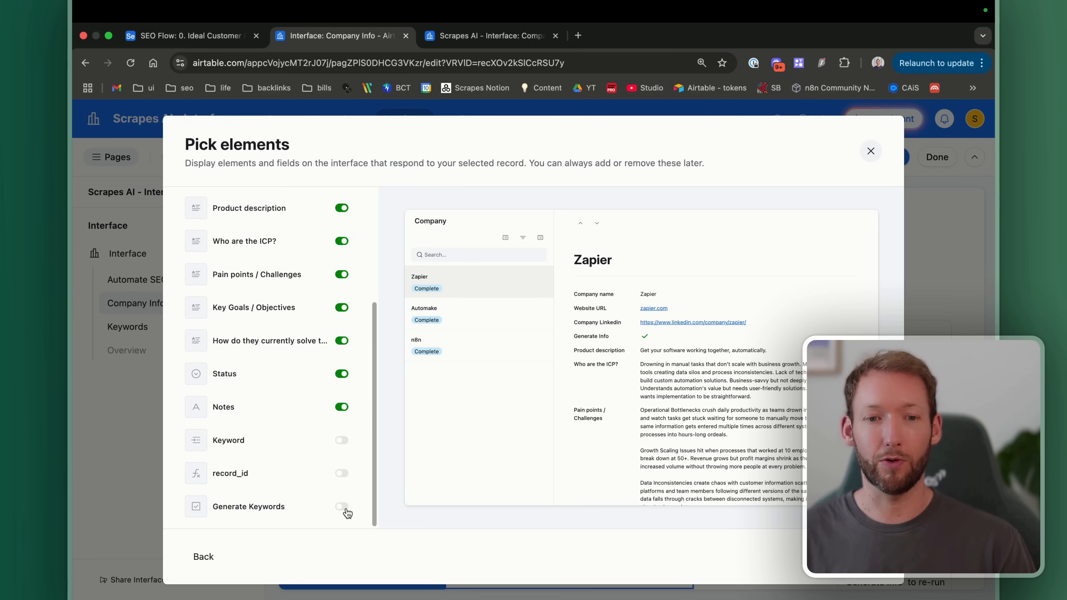
Step: Name the new page 'Company Information V2'
left_click(865, 557)
type("Company Informat")
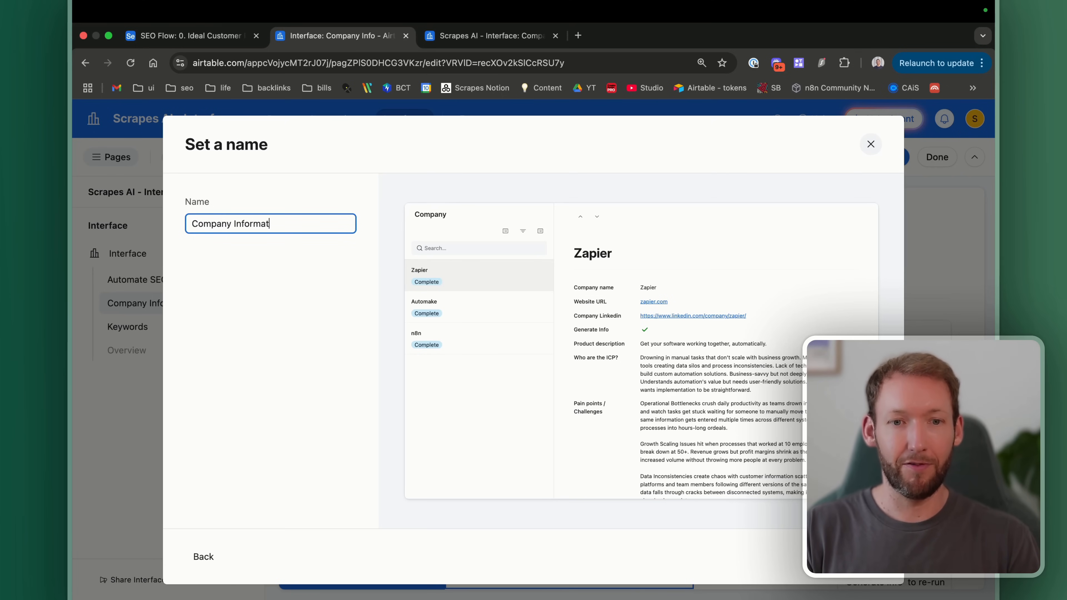
type("ion V2")
key("Return")
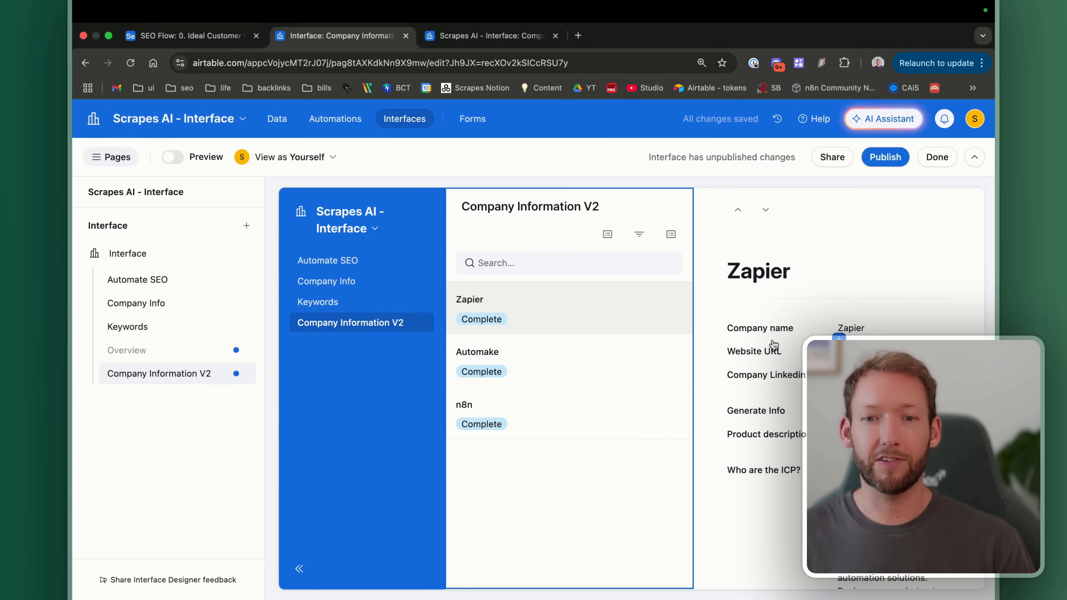
Step: Look through the Automake and n8n records and the record list settings
left_click(567, 372)
left_click(558, 418)
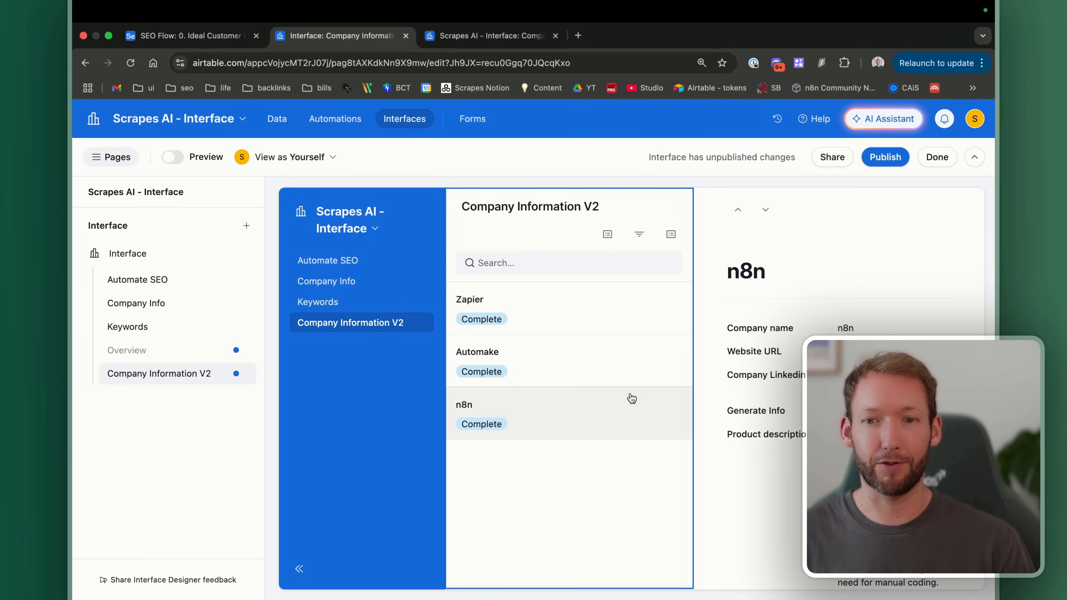
scroll(714, 294, "down", 5)
scroll(696, 265, "up", 10)
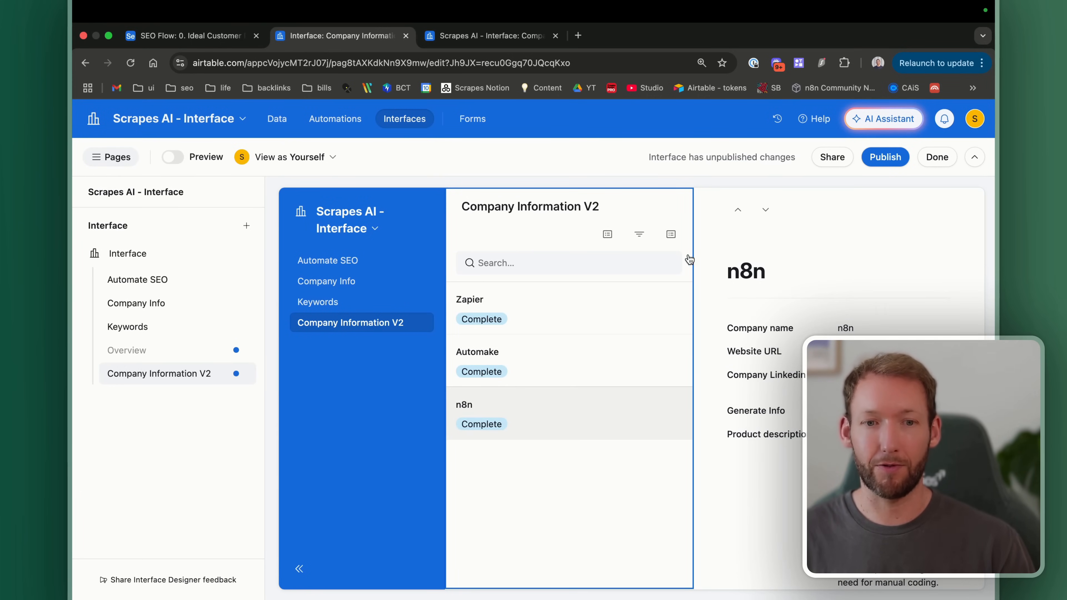
left_click(111, 157)
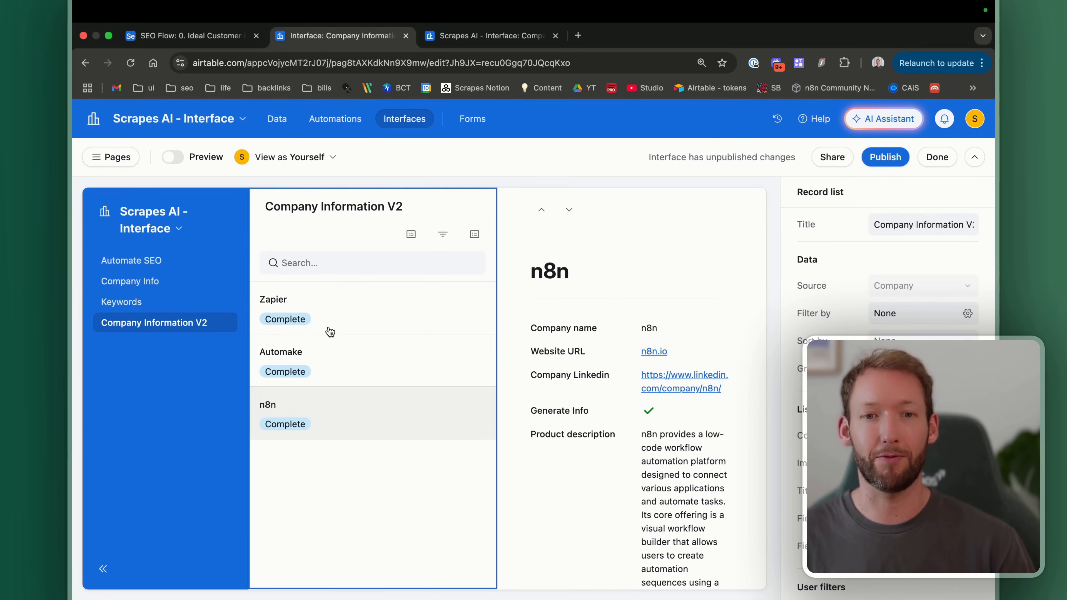
scroll(653, 426, "down", 3)
scroll(653, 425, "up", 3)
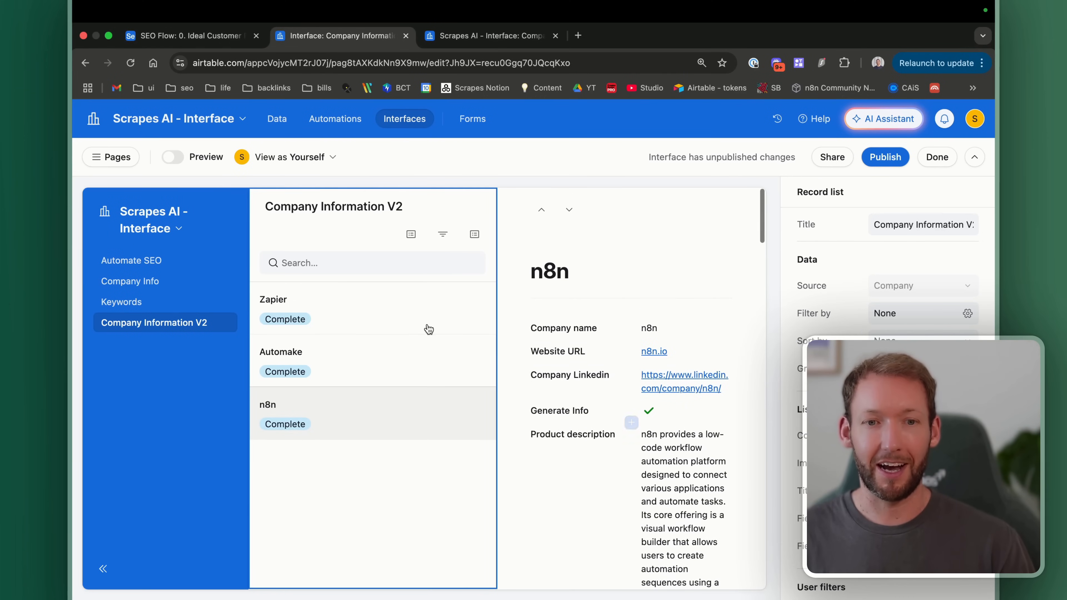
Step: Preview the page and browse the Zapier and Automake company details
left_click(172, 156)
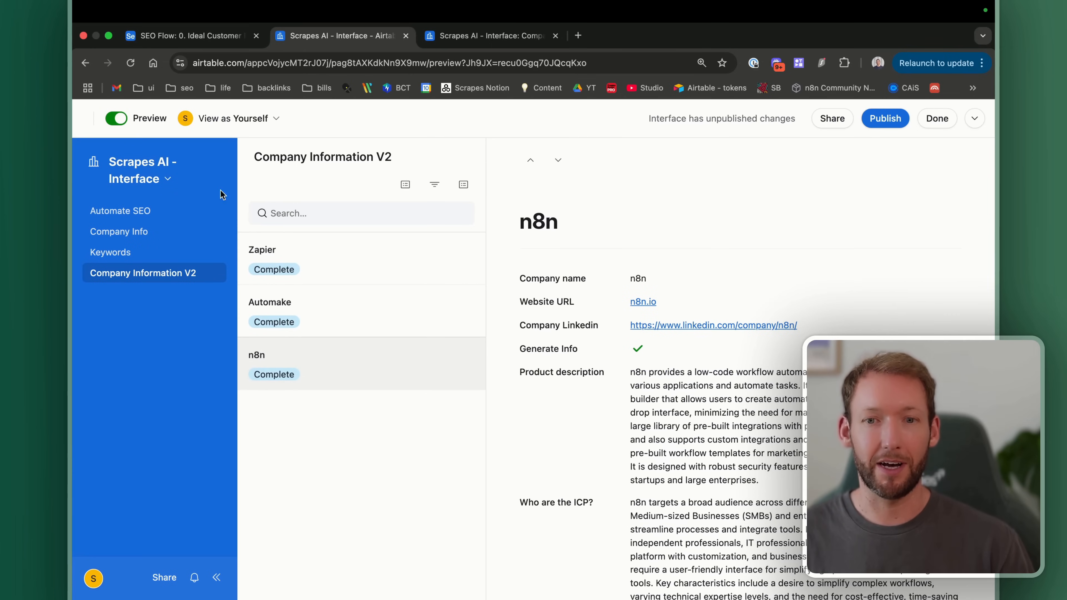
left_click(351, 267)
left_click(349, 316)
scroll(794, 399, "down", 10)
scroll(794, 399, "down", 3)
scroll(708, 345, "up", 15)
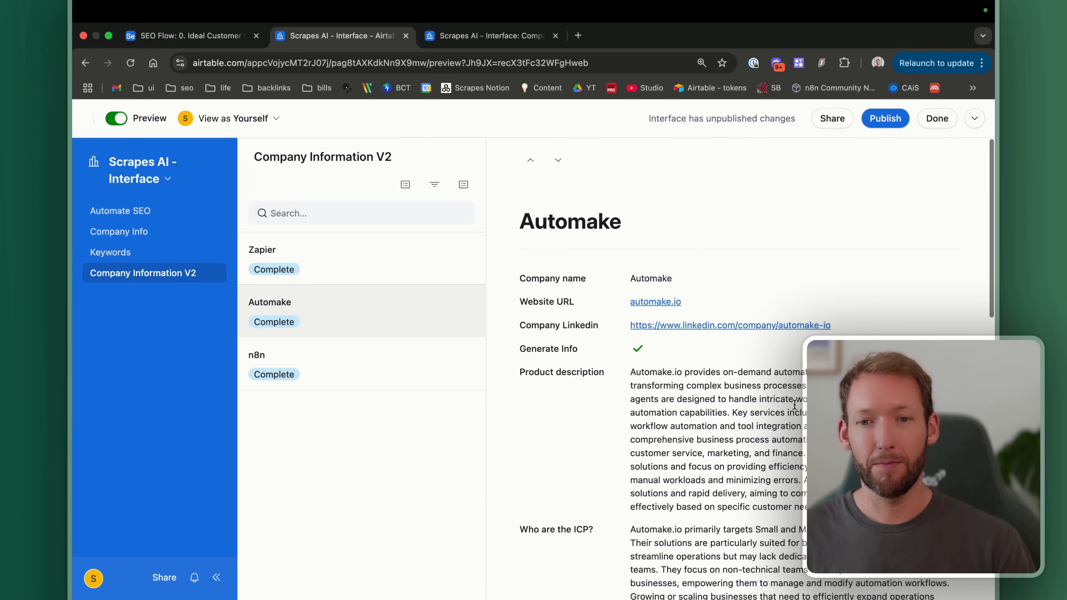
scroll(708, 345, "down", 1)
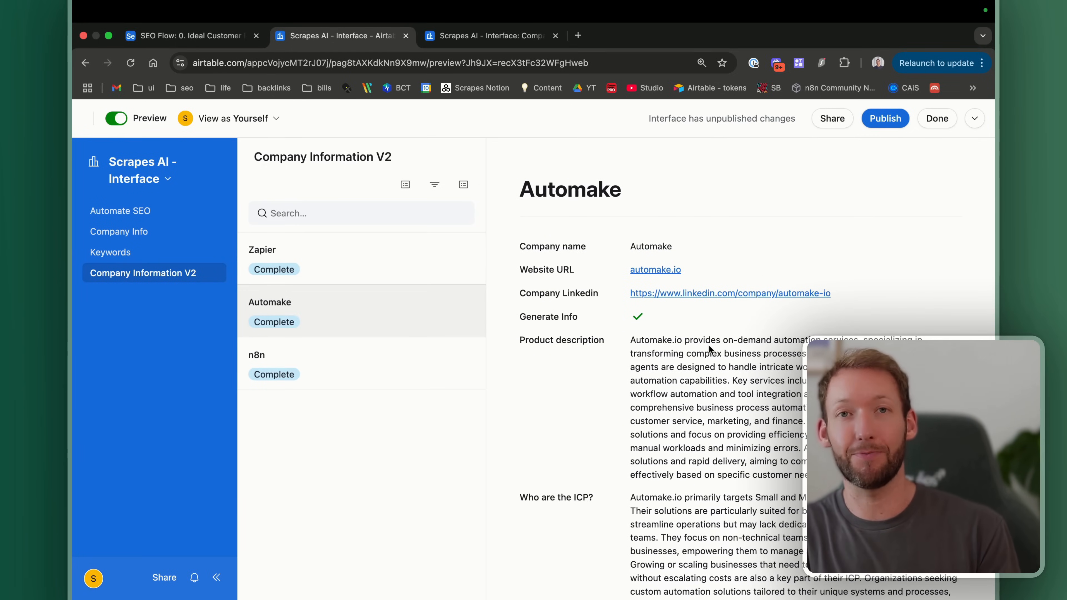
Step: Make the Product description field editable on the page
left_click(116, 118)
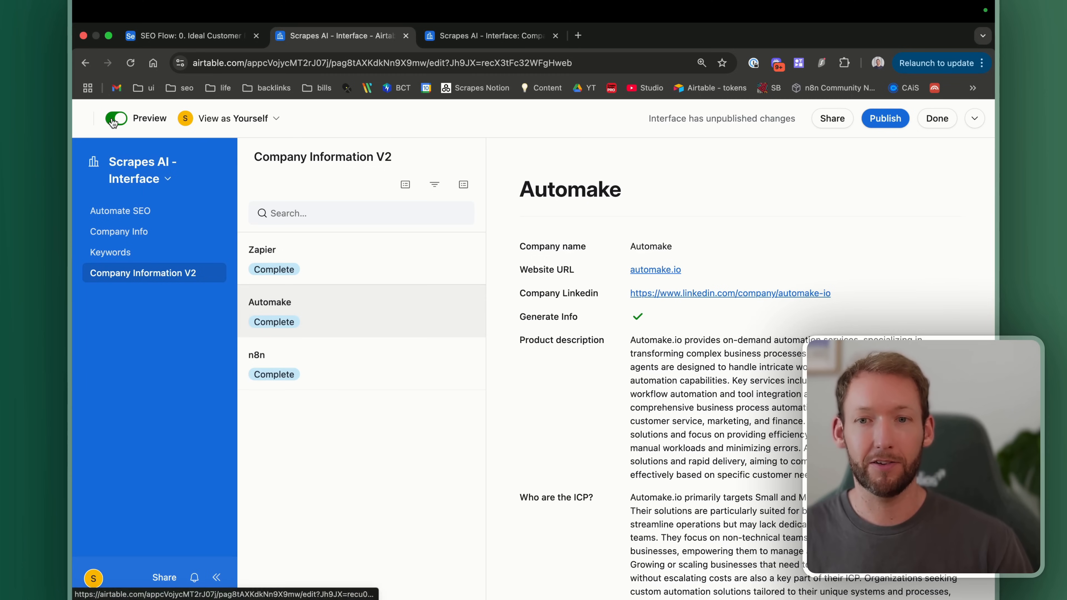
scroll(652, 380, "down", 4)
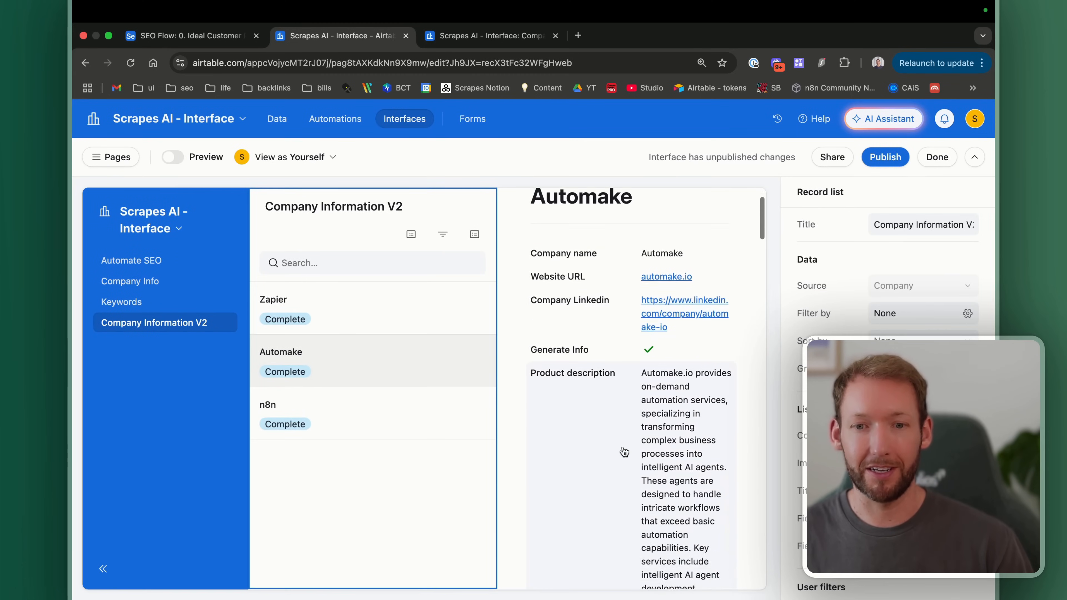
left_click(639, 375)
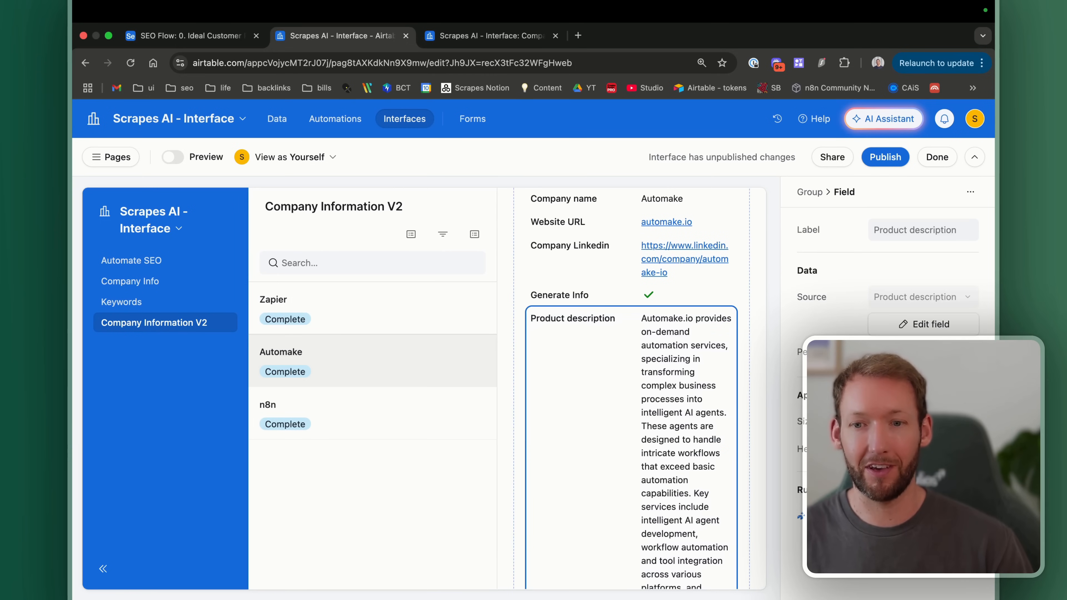
left_click(950, 352)
Step: Preview Automake's record to confirm the editable product description
scroll(613, 343, "down", 4)
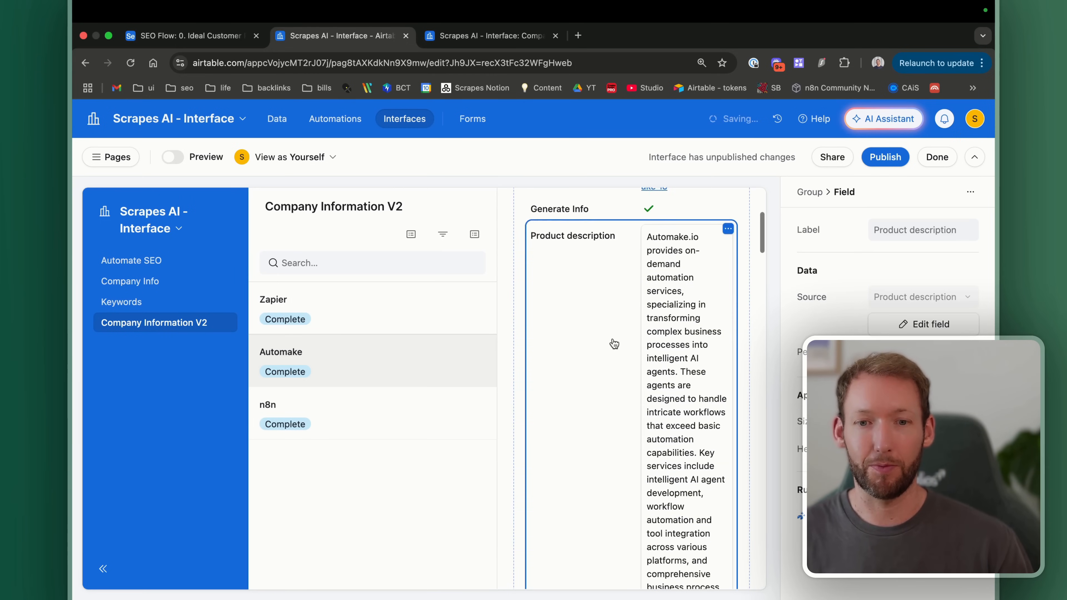
left_click(174, 162)
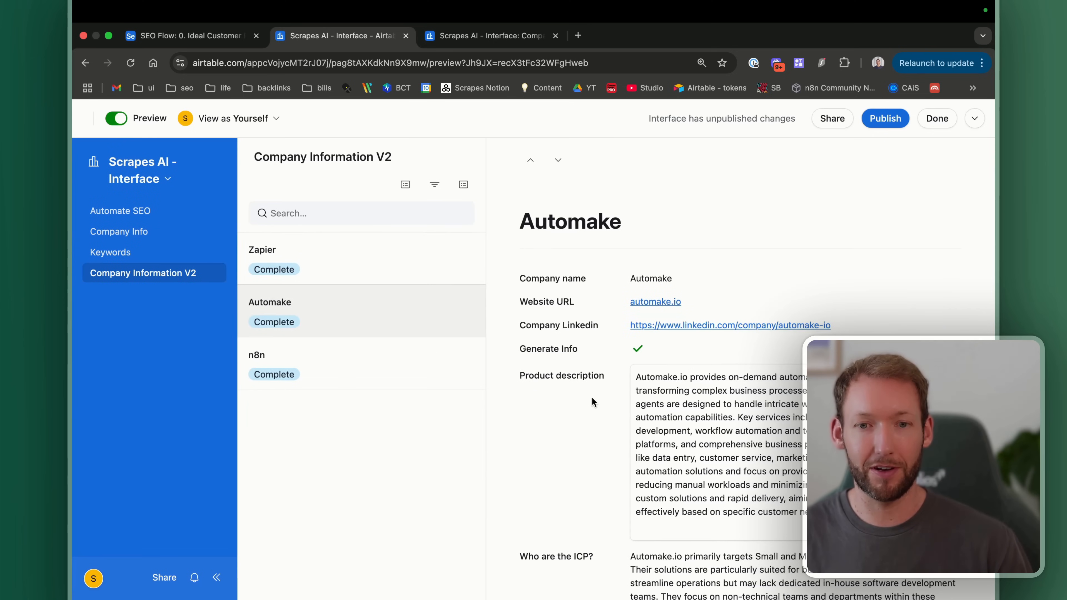
scroll(591, 397, "down", 3)
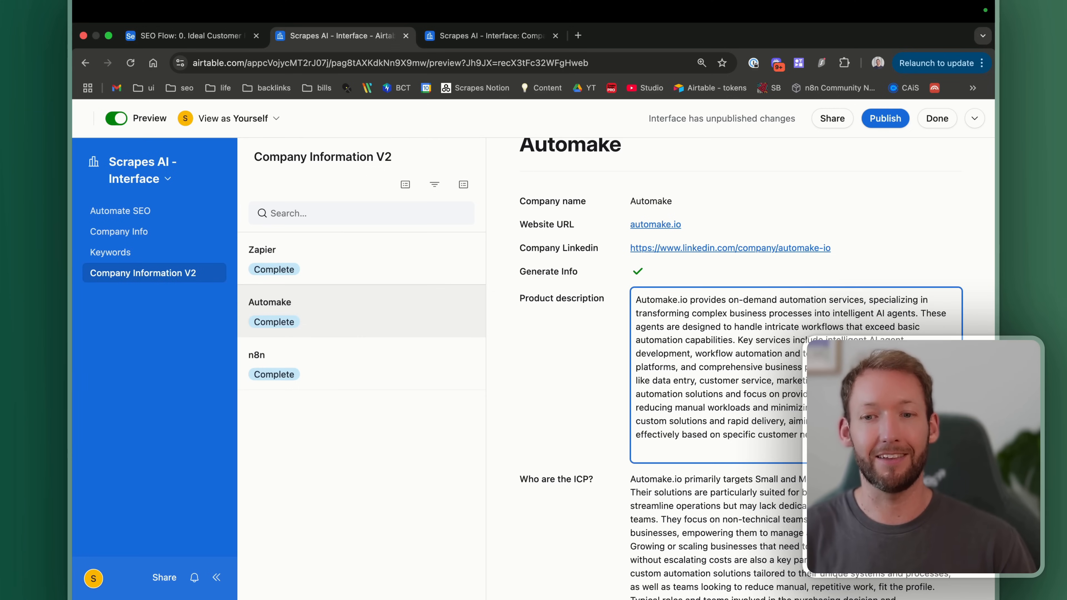
left_click(955, 215)
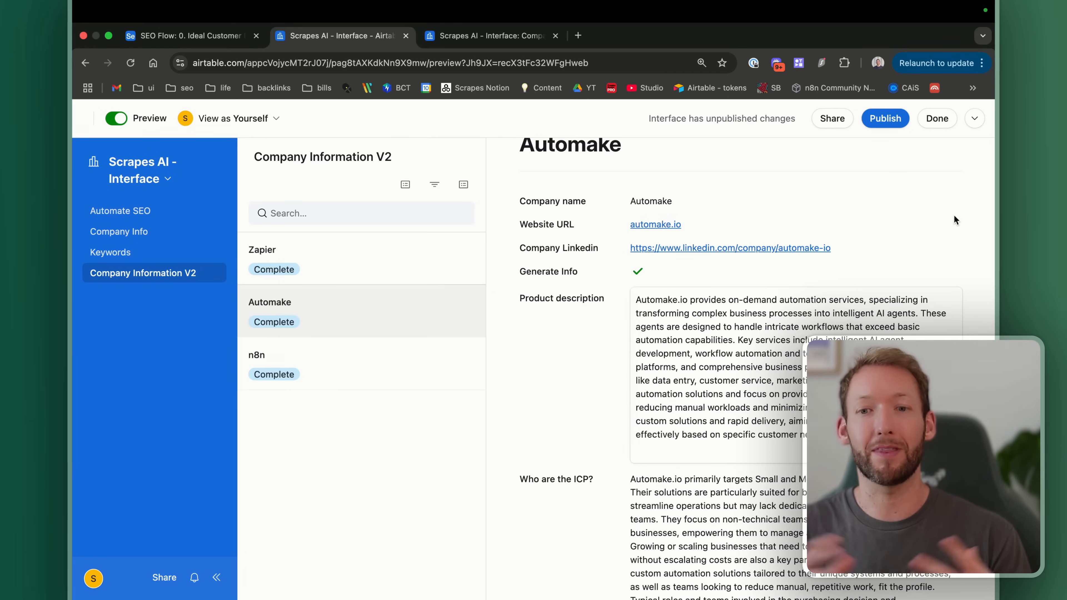
Step: Publish the interface changes
left_click(926, 123)
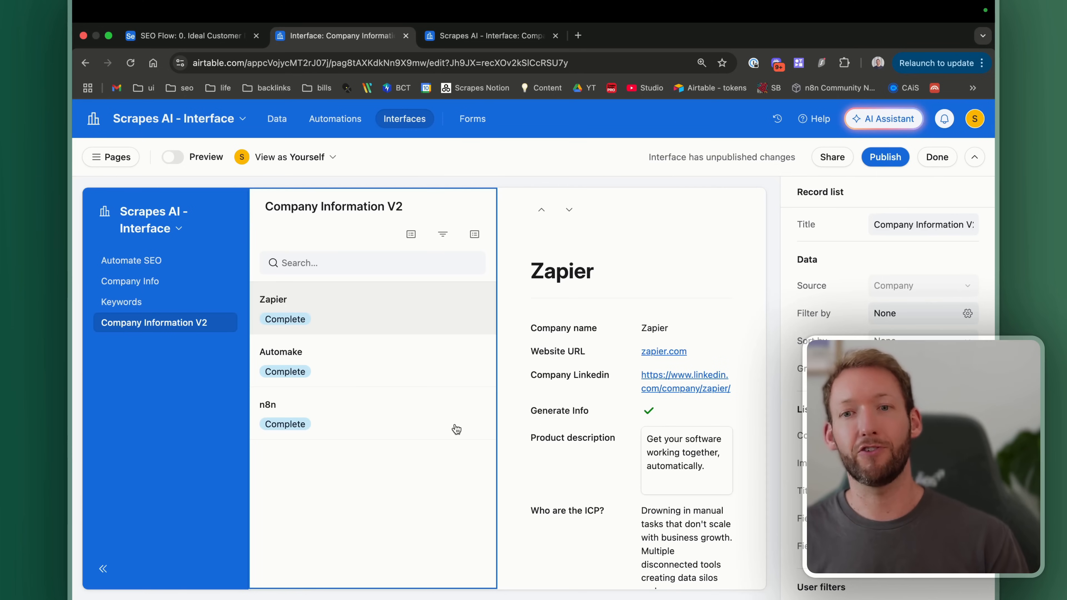
left_click(885, 157)
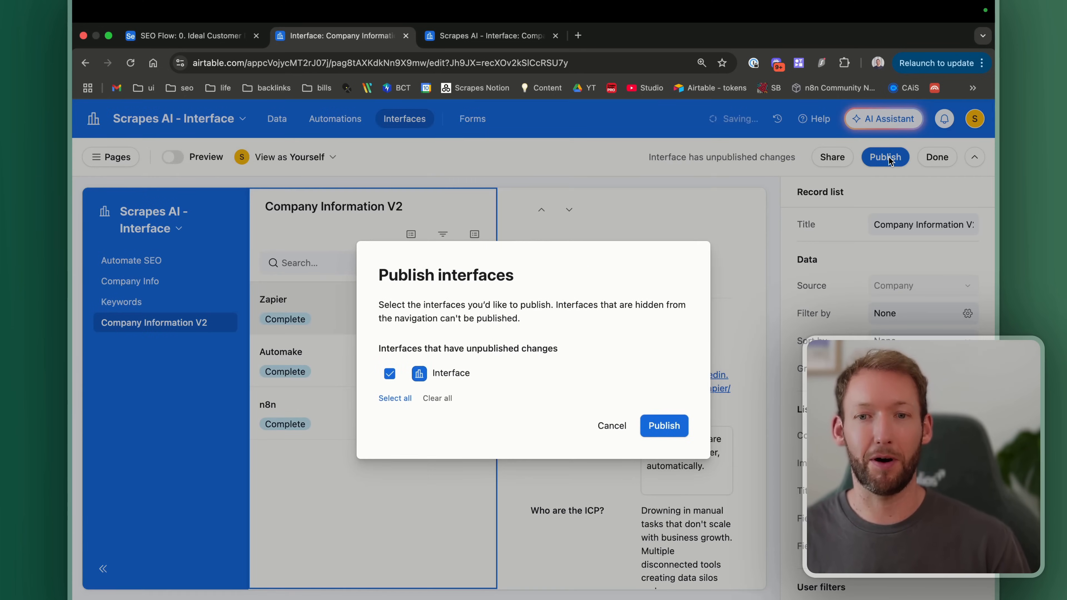
left_click(666, 424)
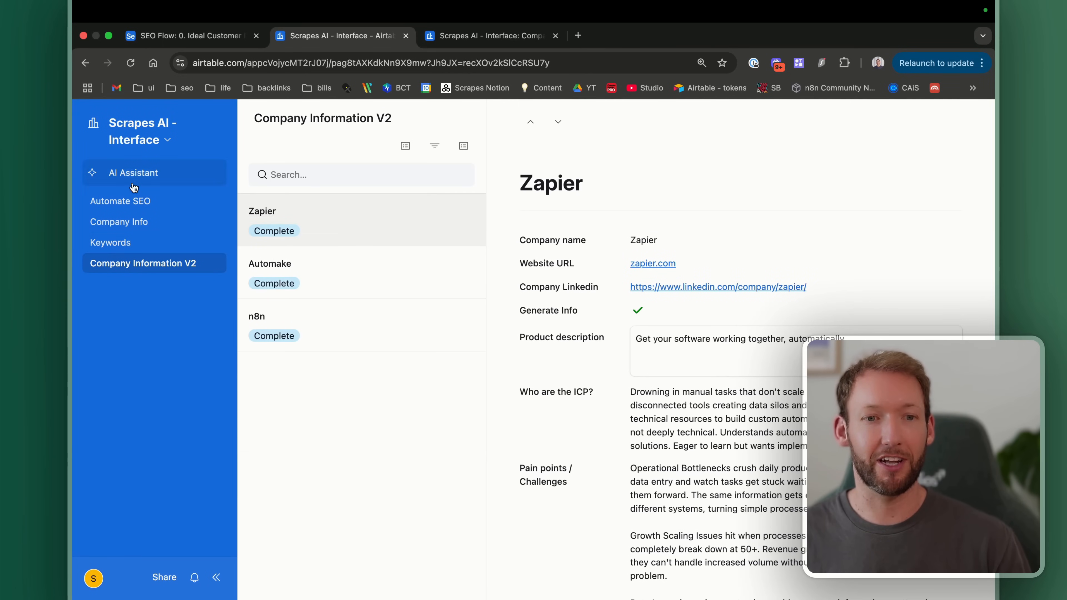
Step: Browse the published Automake and n8n records, then go back to editing pages
left_click(311, 284)
left_click(337, 332)
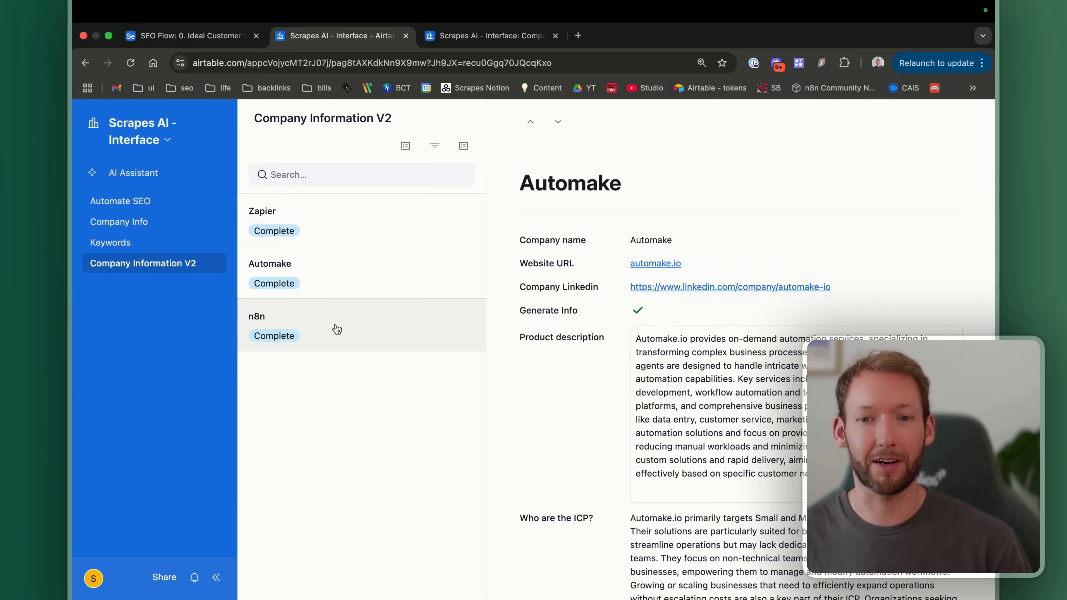
scroll(757, 381, "down", 3)
scroll(757, 381, "down", 5)
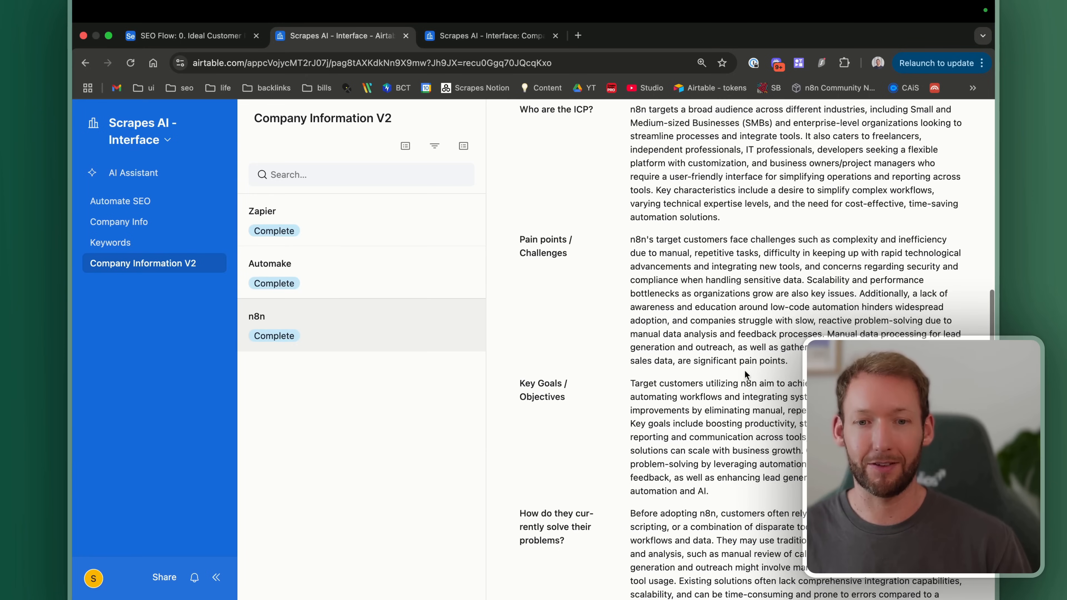
scroll(671, 375, "up", 10)
left_click(167, 141)
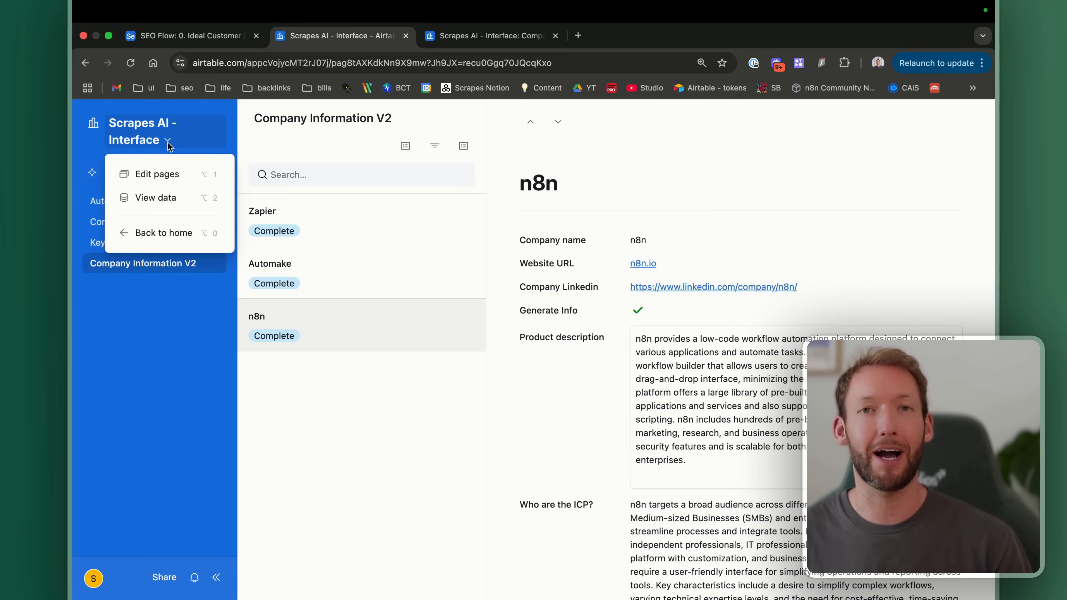
left_click(168, 172)
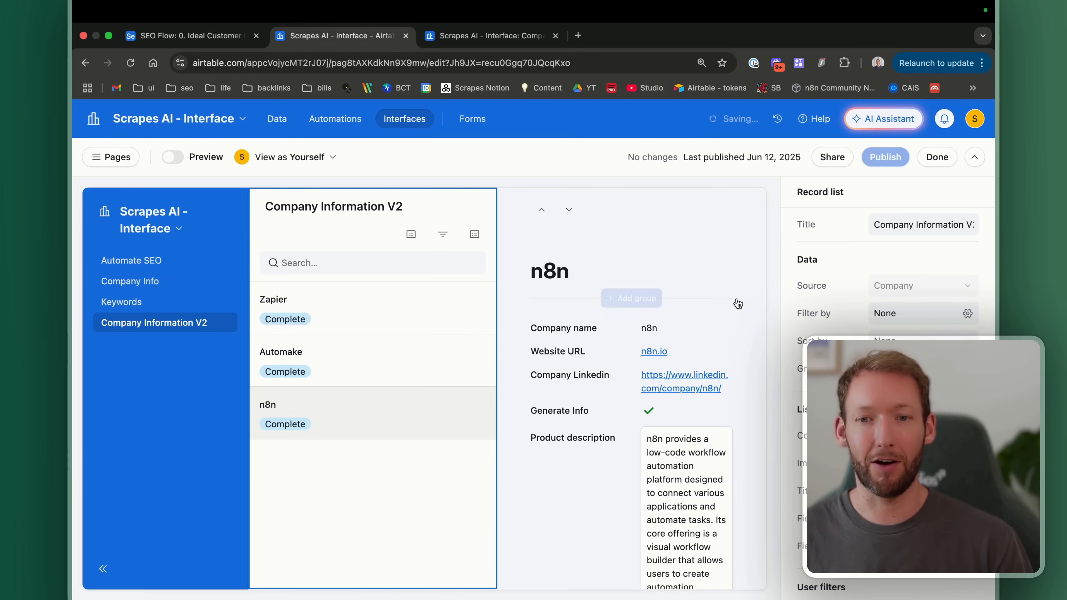
Step: Configure the Generate Info, Linkedin, Website URL, Company name, Notes and Generate Keywords fields
scroll(746, 425, "down", 5)
scroll(746, 424, "up", 5)
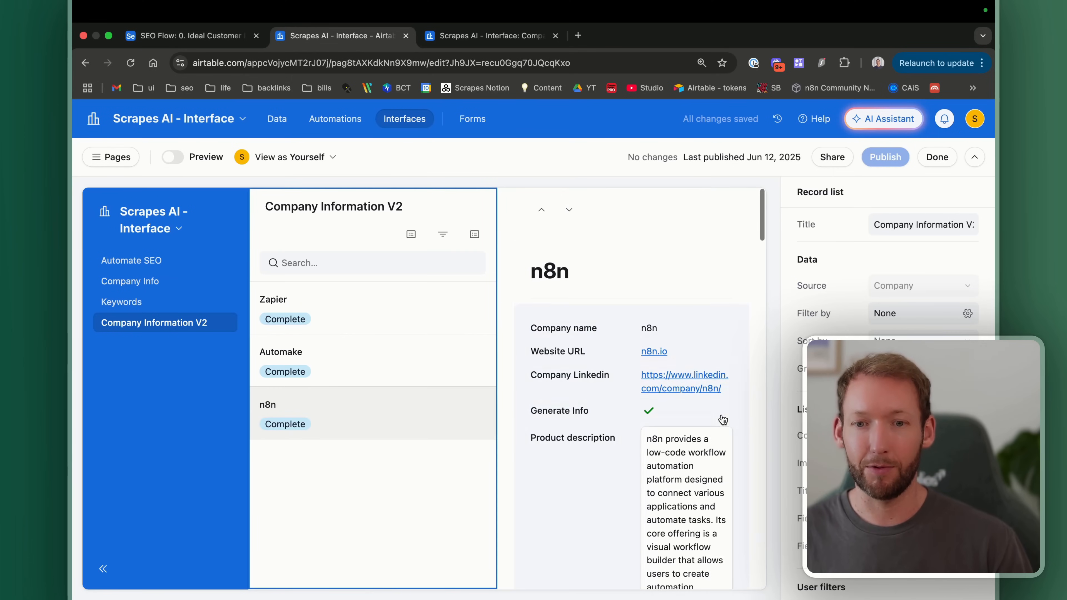
left_click(602, 406)
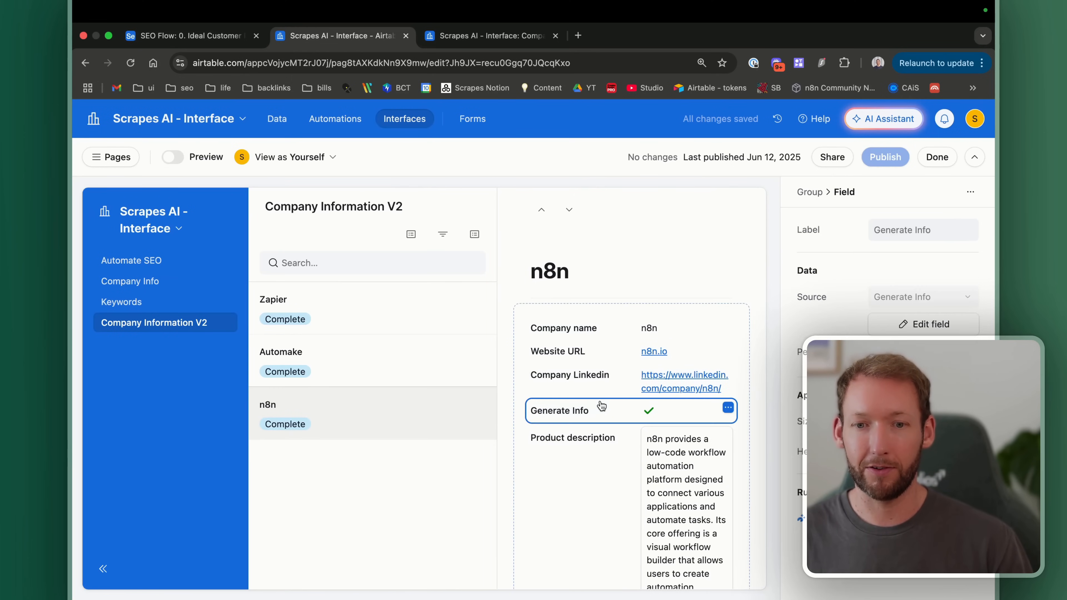
left_click(573, 384)
left_click(605, 358)
left_click(558, 333)
scroll(665, 325, "down", 15)
left_click(605, 492)
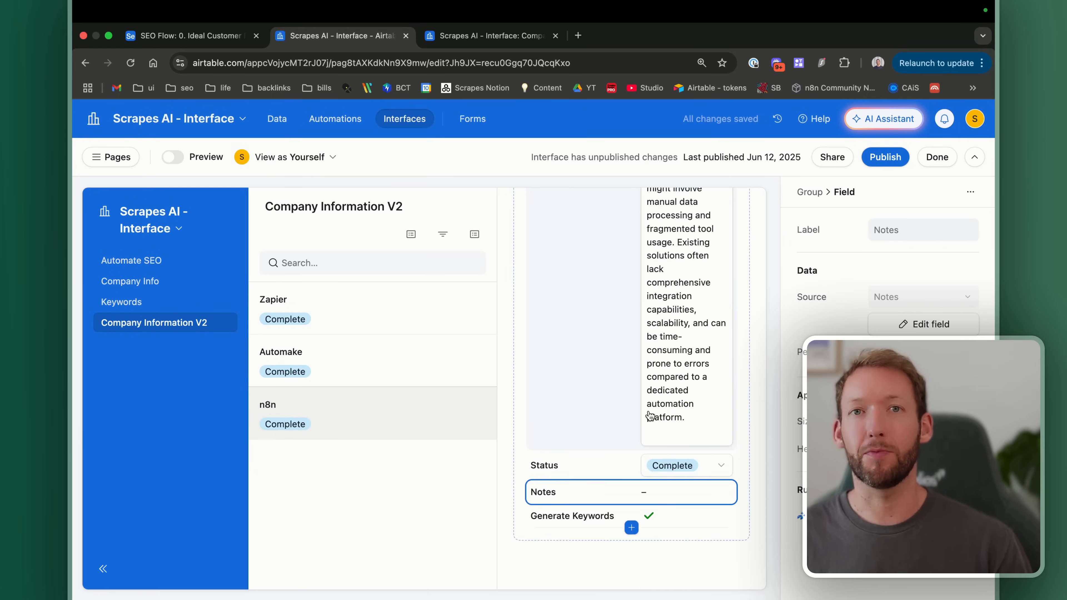
left_click(590, 521)
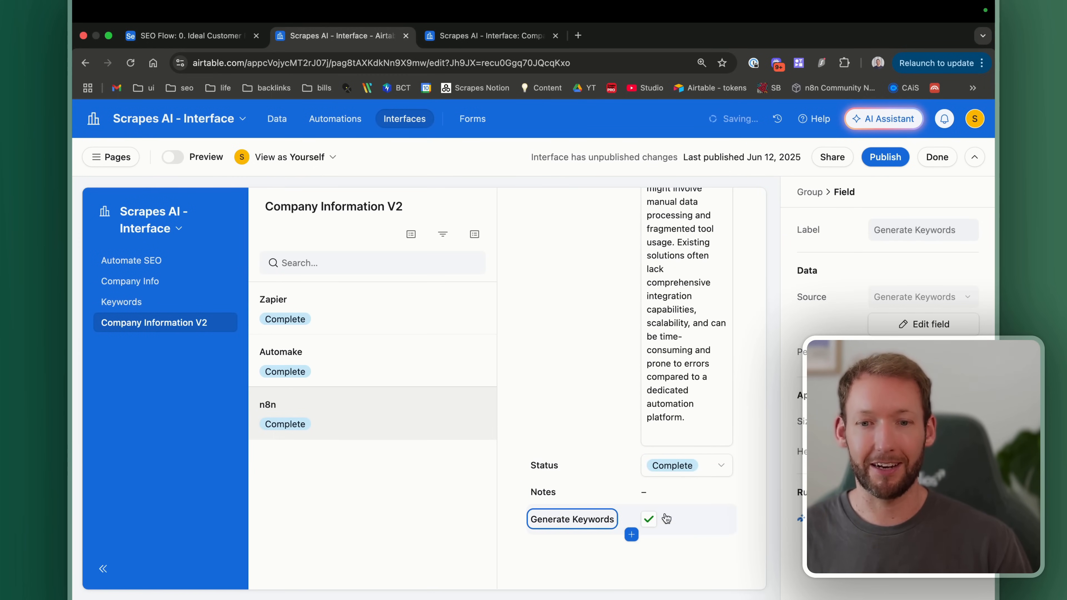
left_click(959, 421)
left_click(887, 422)
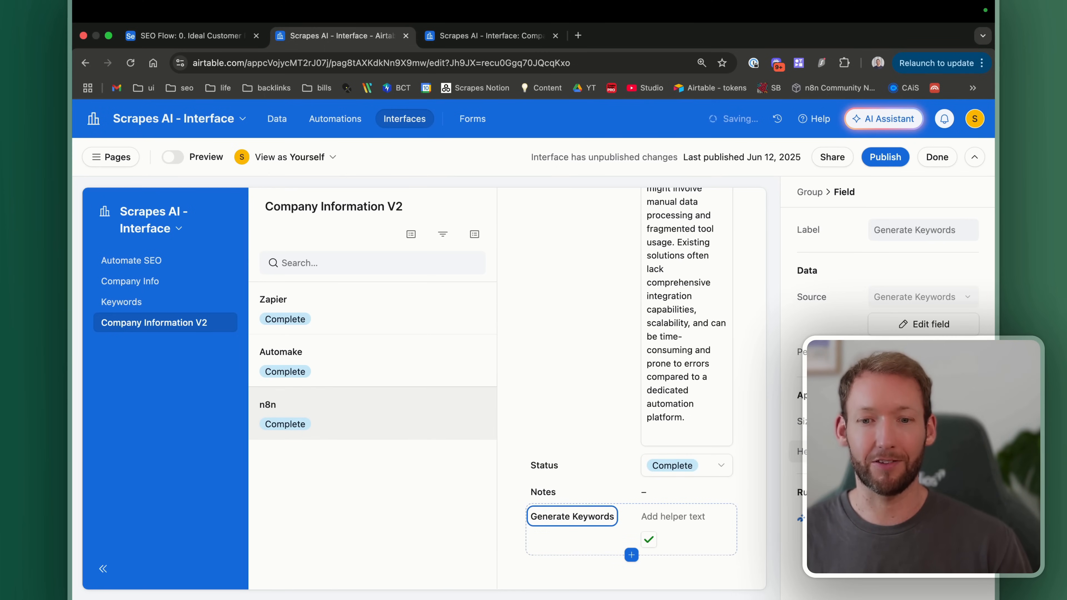
Step: Preview the updated fields, then view the Company table's grid of records
left_click(179, 158)
scroll(772, 409, "down", 3)
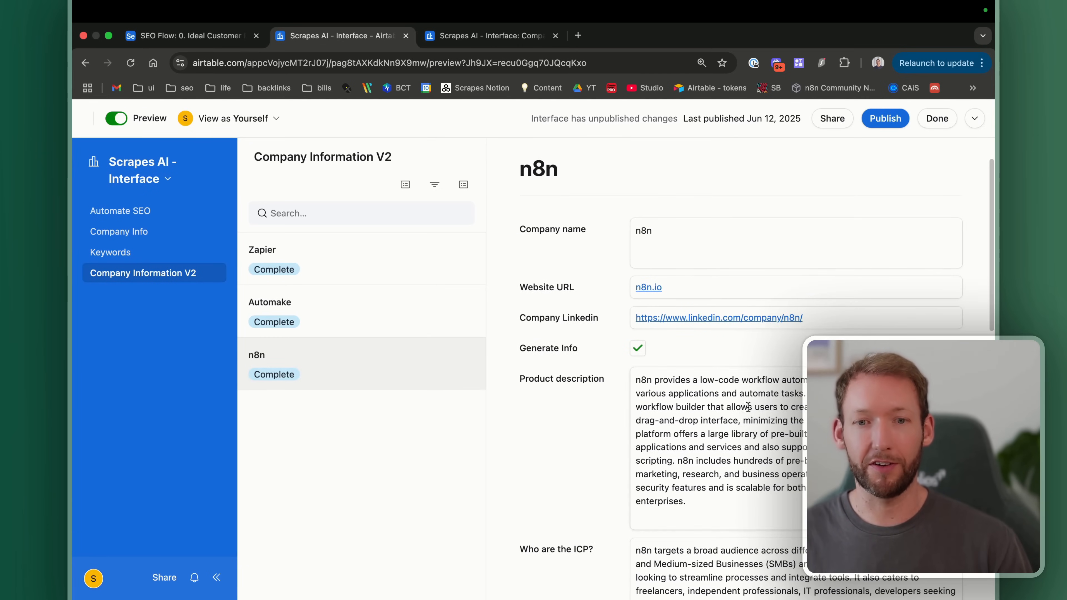
scroll(689, 450, "down", 10)
scroll(688, 450, "down", 5)
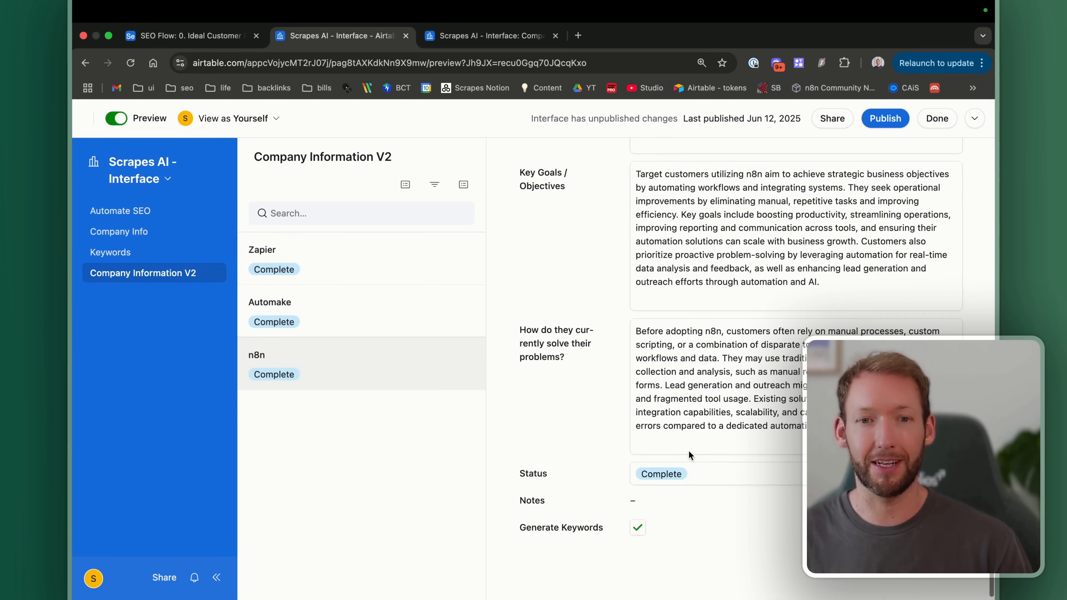
scroll(689, 450, "up", 15)
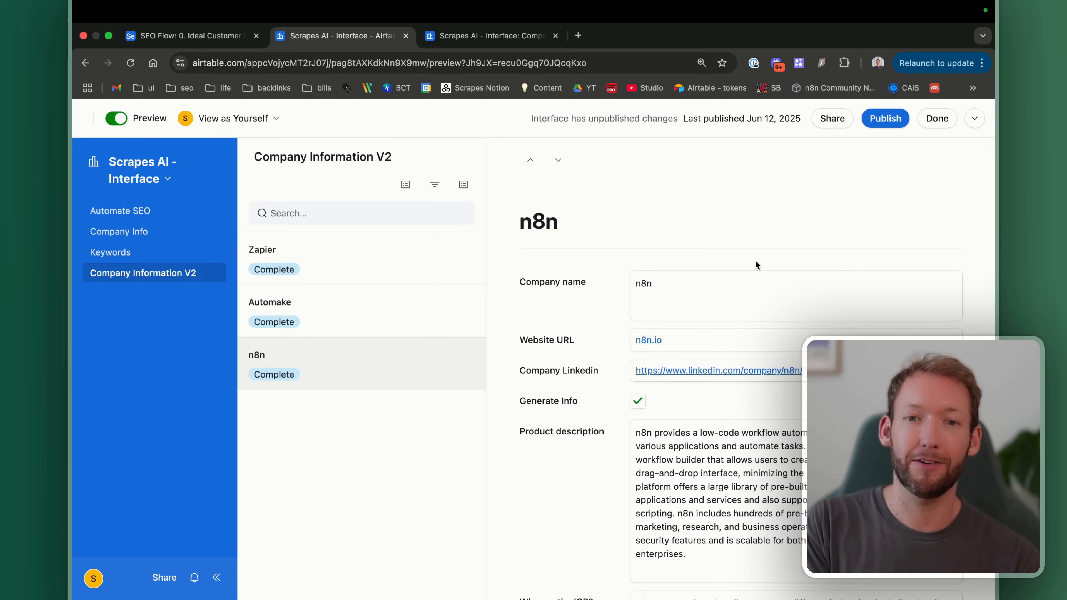
left_click(487, 36)
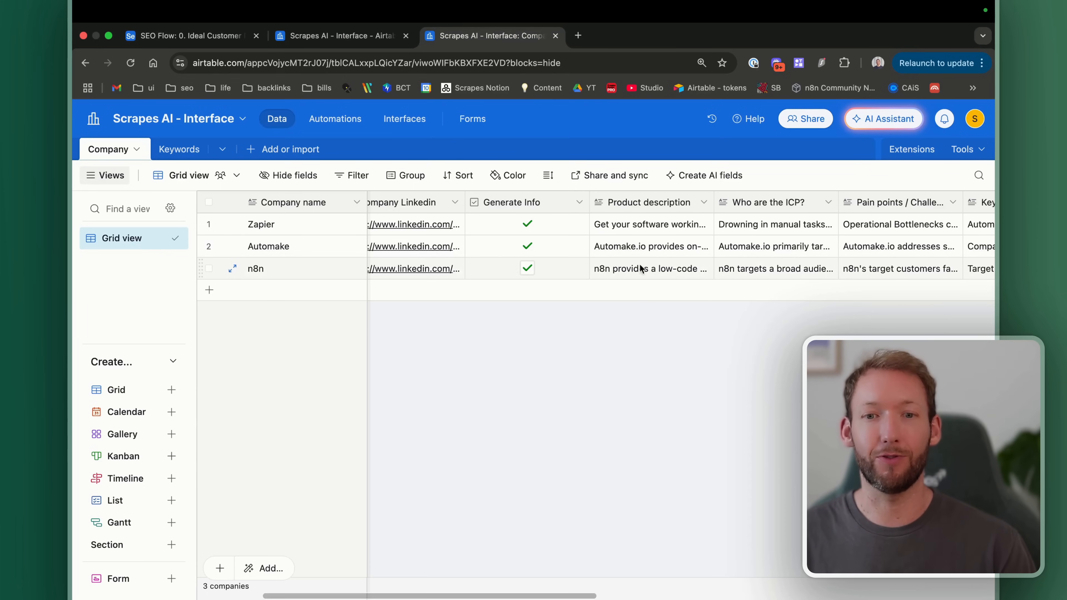
Step: Clear the status under each list item, trying Website URL as the field
left_click(336, 36)
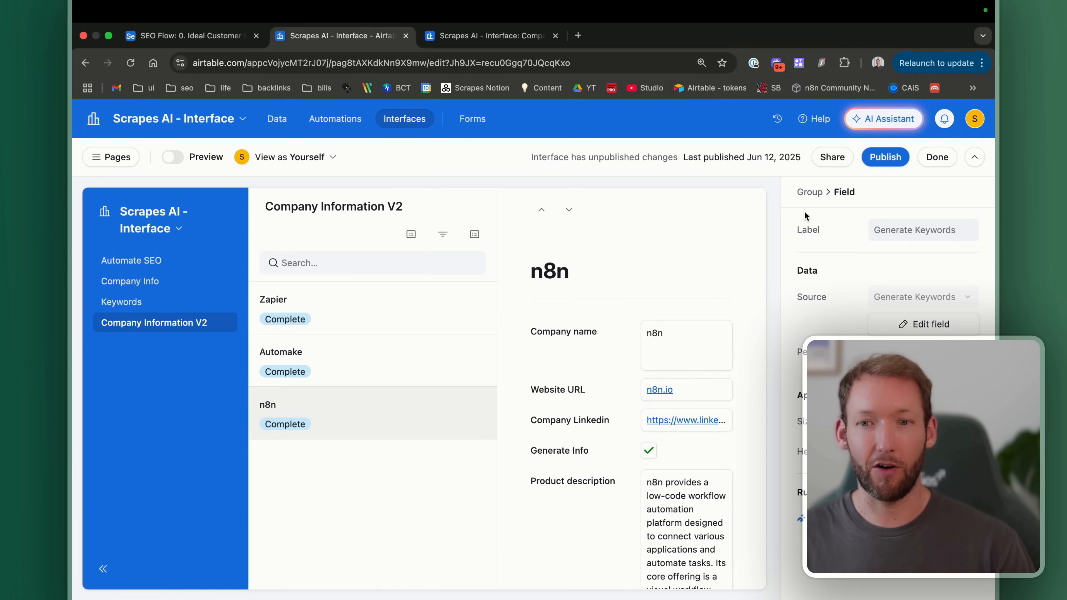
left_click(396, 206)
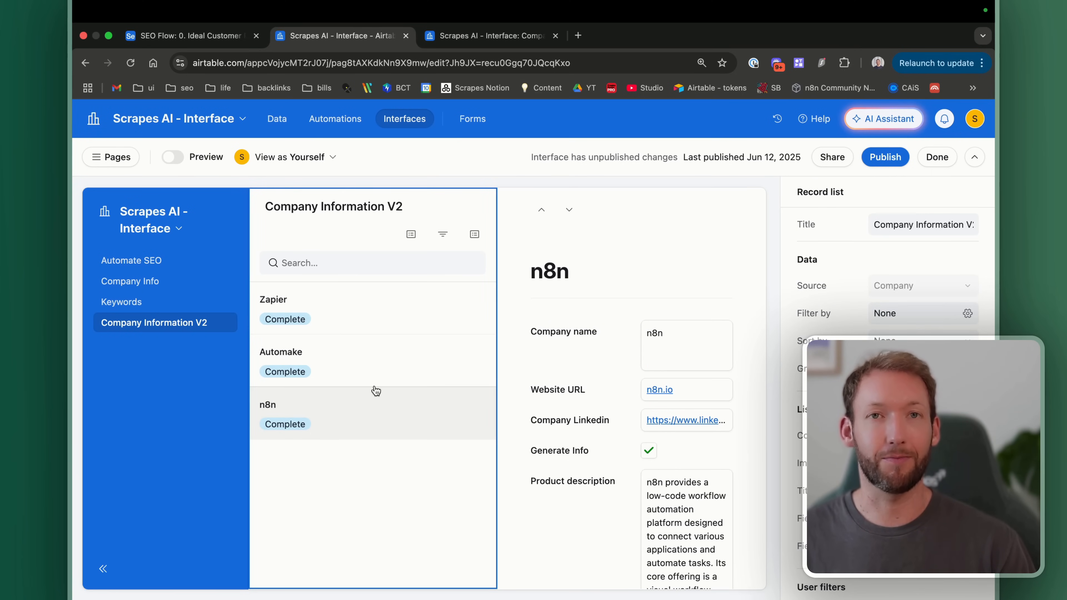
scroll(882, 273, "down", 2)
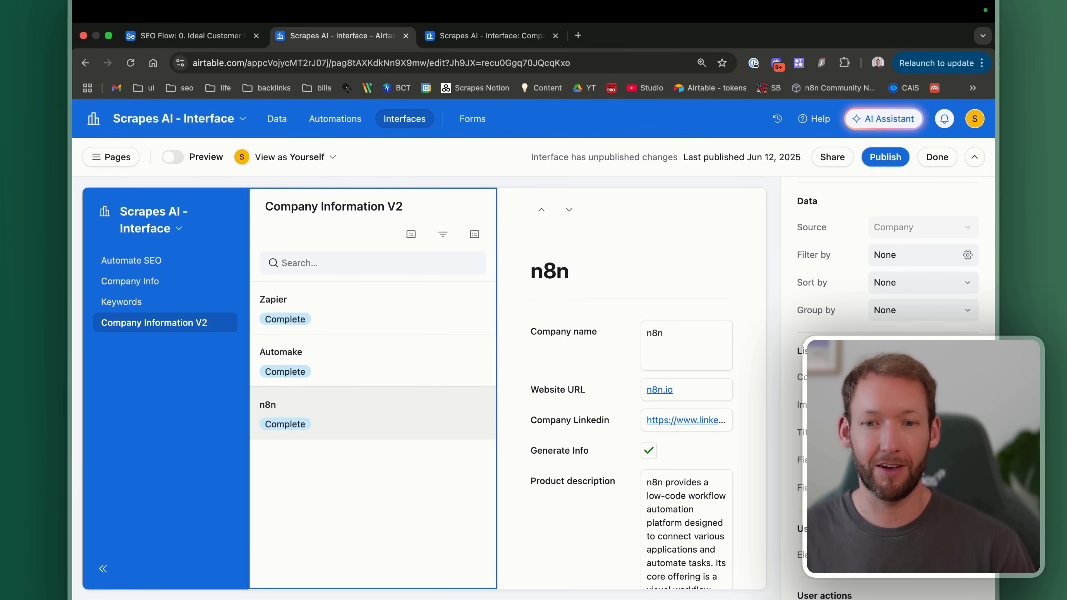
left_click(923, 460)
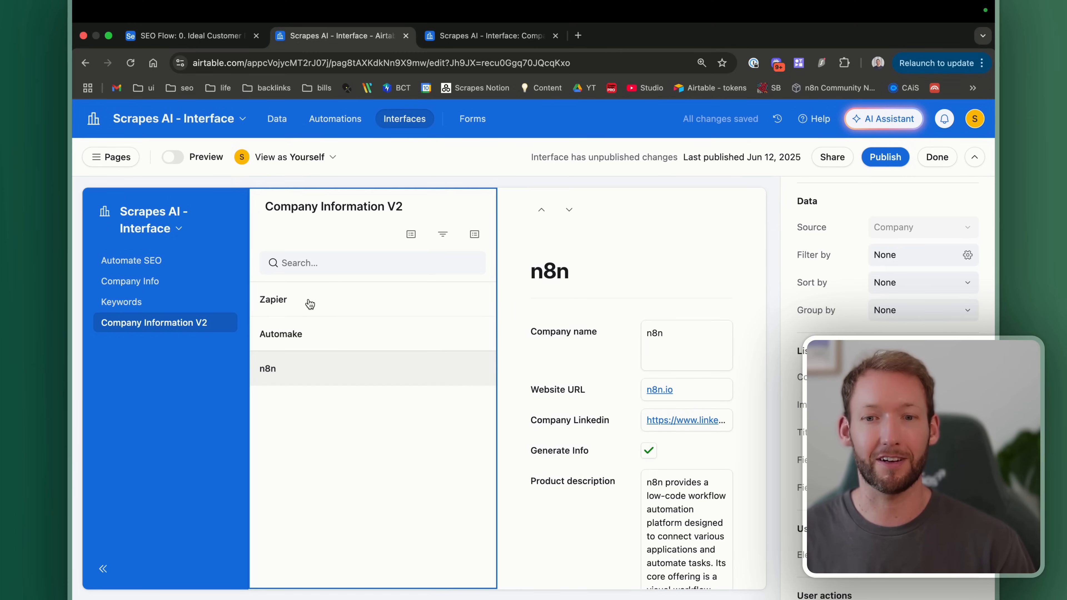
left_click(922, 460)
left_click(907, 321)
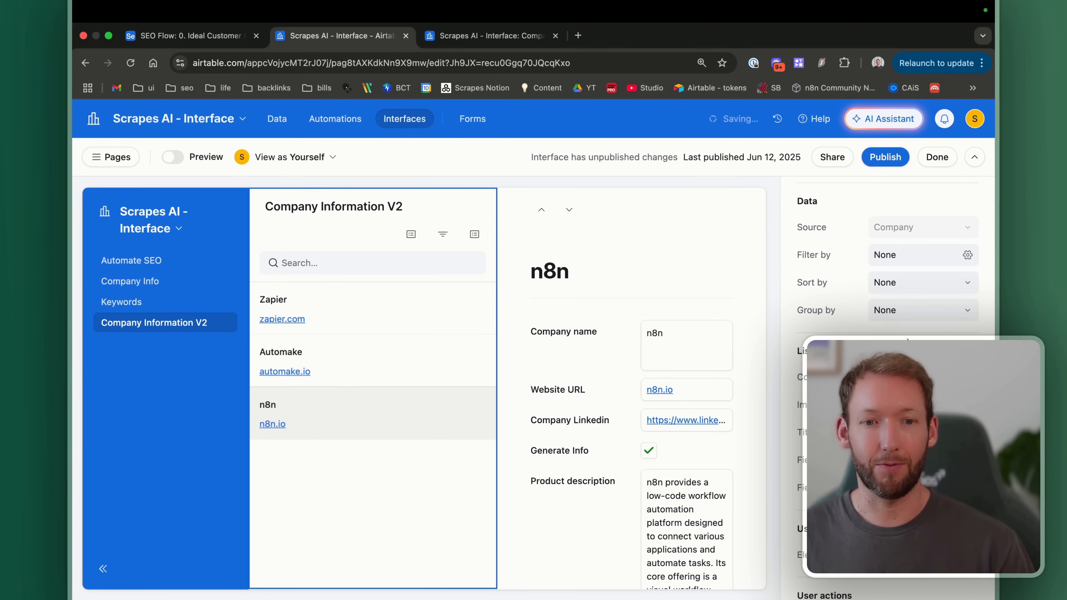
scroll(885, 325, "down", 6)
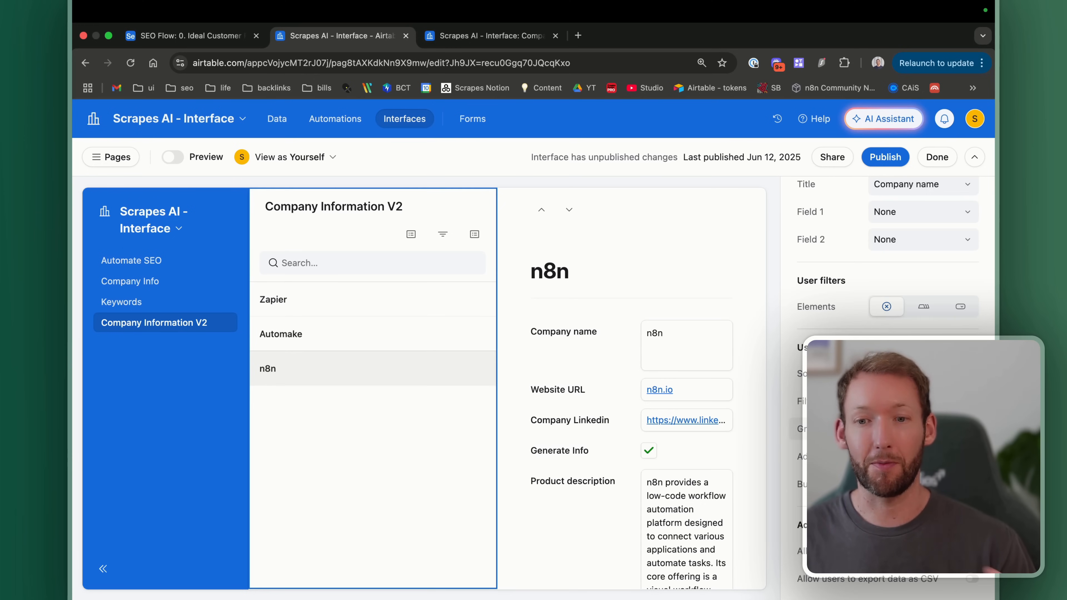
Step: Turn on 'Allow users to export data as CSV' for the list
left_click(972, 582)
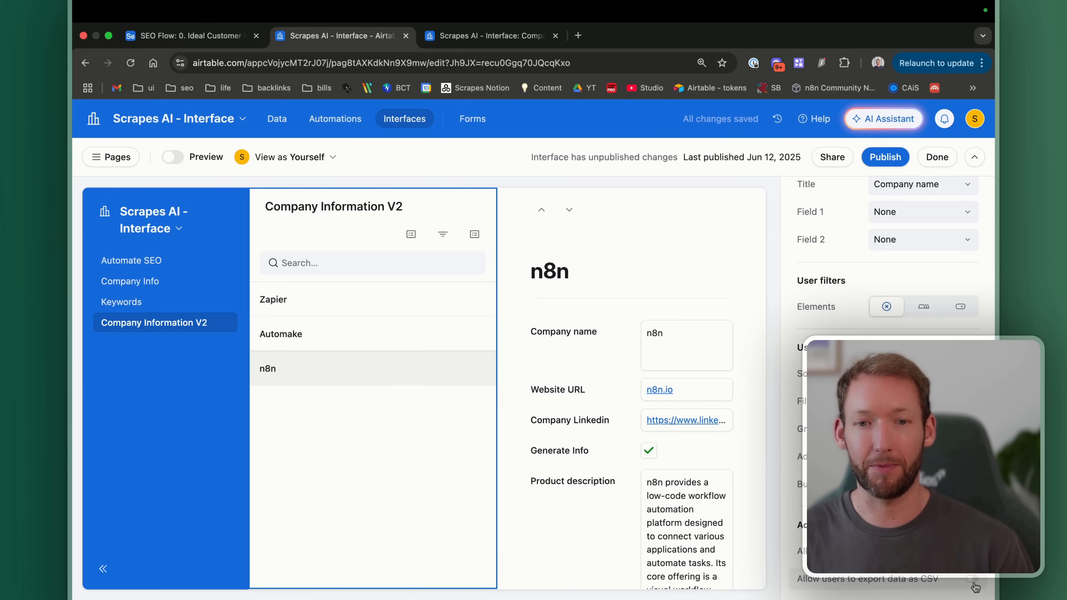
left_click(471, 212)
left_click(471, 212)
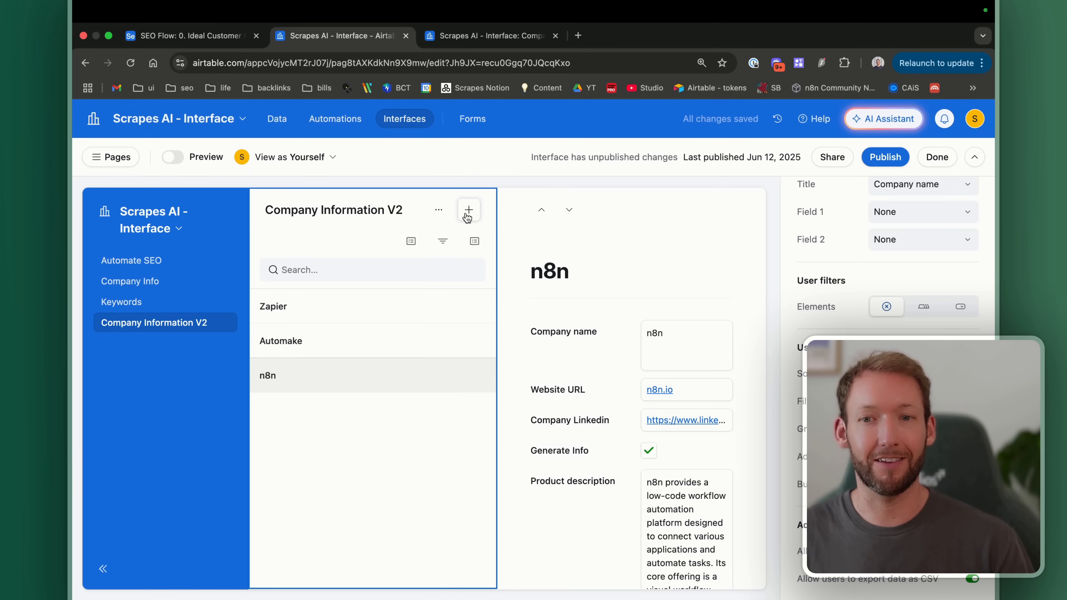
Step: Open the Add a New Company form and review its name, website and LinkedIn fields
left_click(467, 217)
left_click(467, 217)
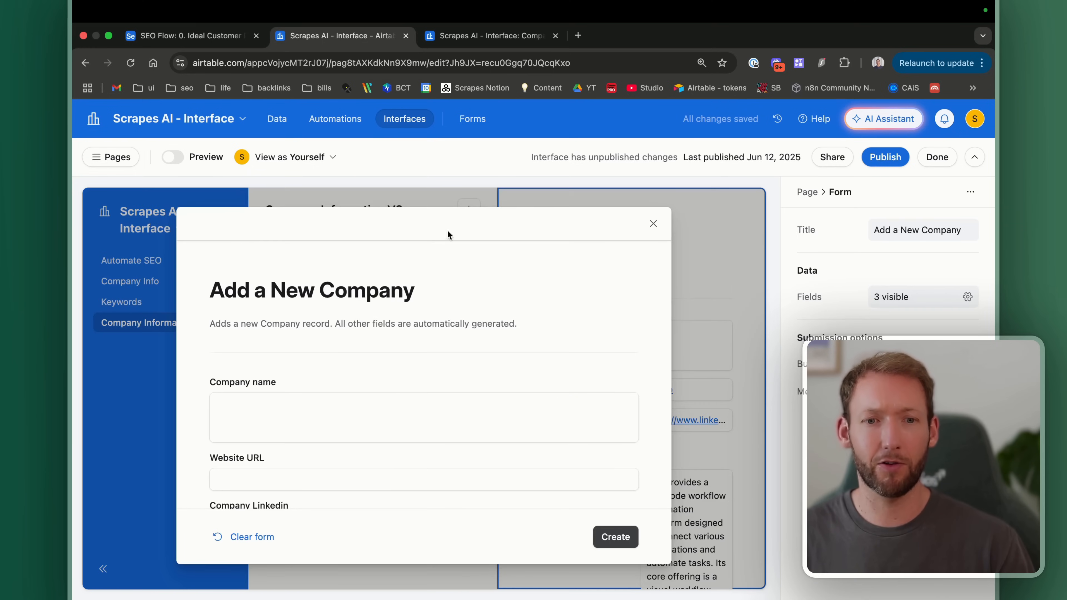
scroll(402, 305, "down", 2)
scroll(402, 305, "up", 2)
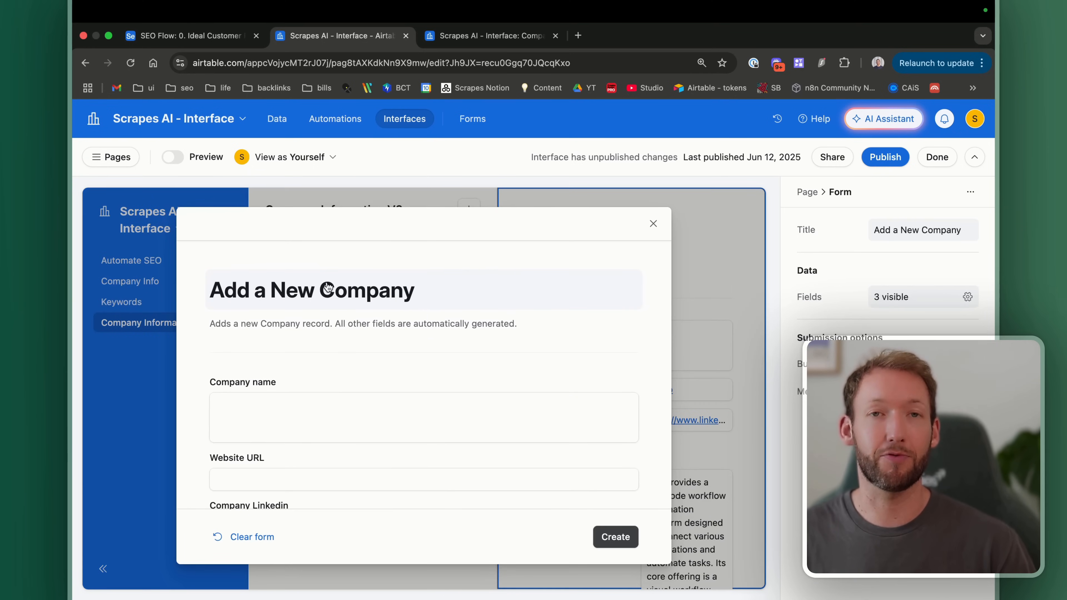
scroll(347, 306, "down", 3)
scroll(349, 309, "up", 3)
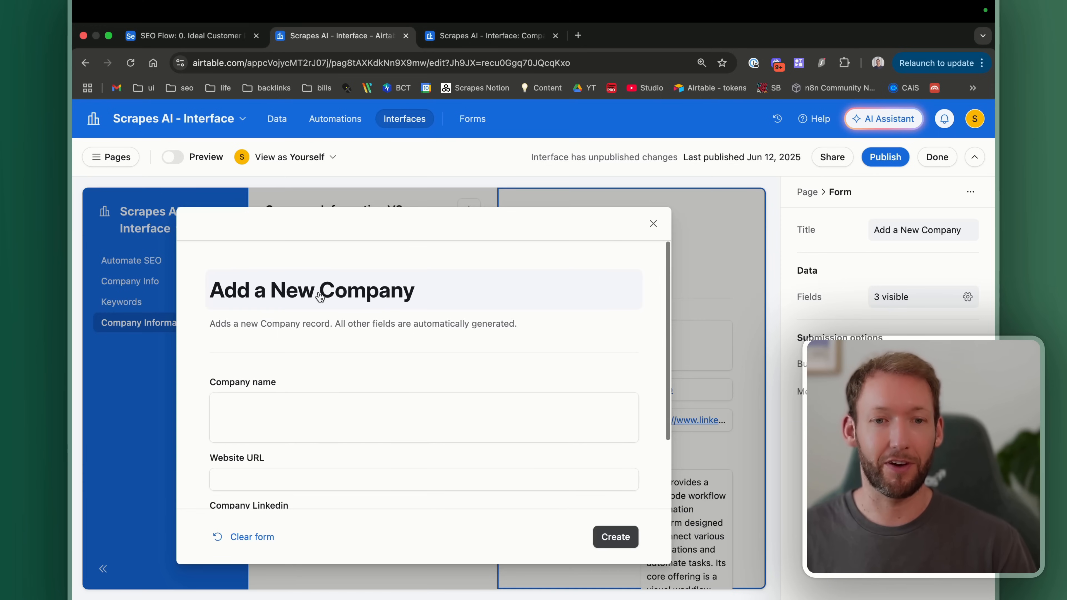
left_click(351, 293)
scroll(340, 333, "down", 4)
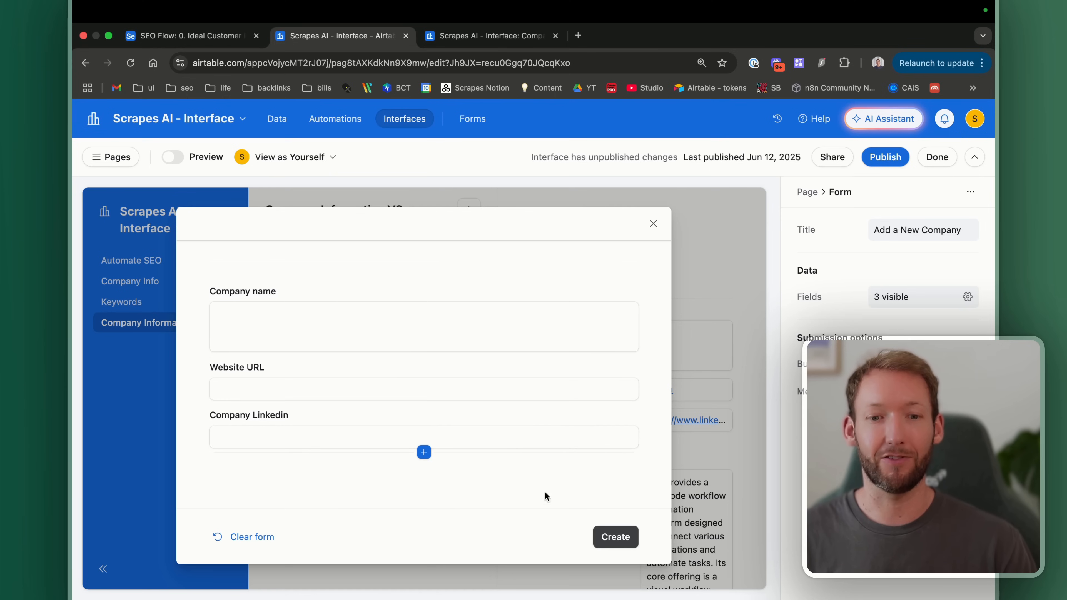
left_click(424, 452)
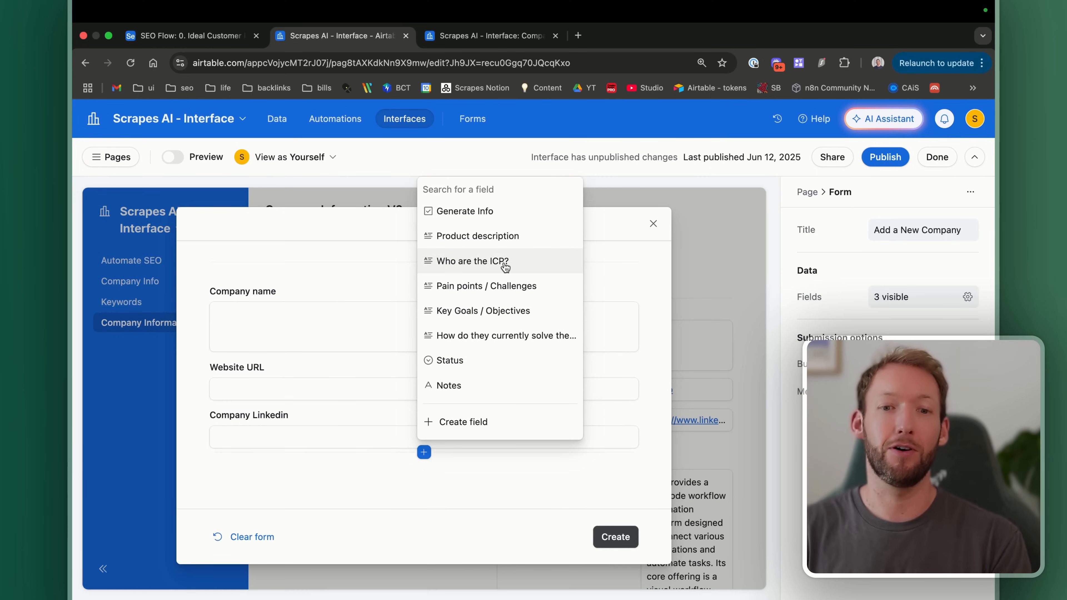
left_click(653, 224)
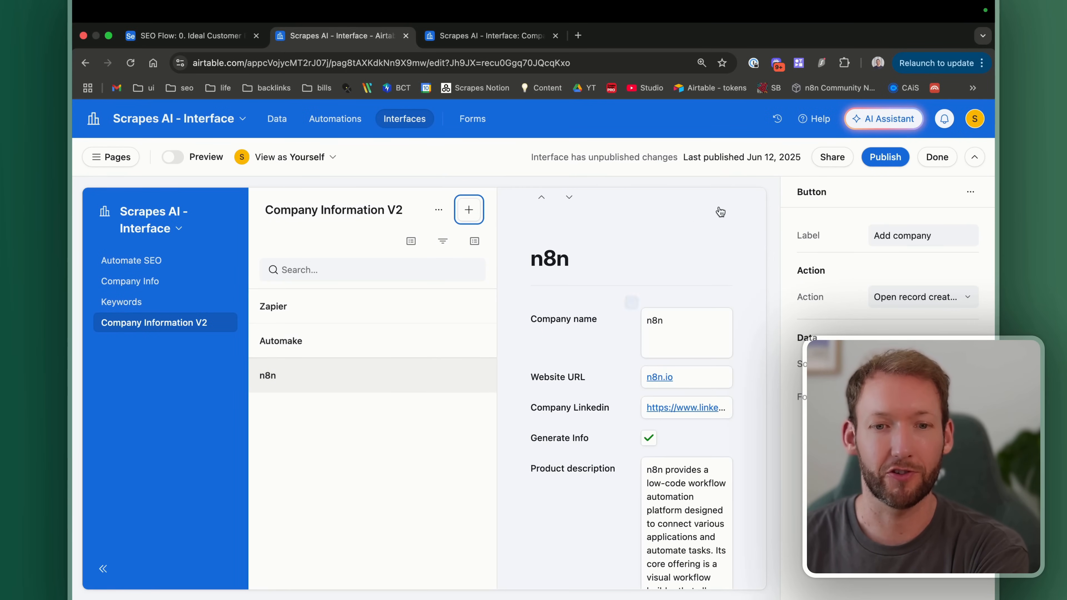
Step: Reopen the add-company form from the + button above the record list
scroll(741, 256, "down", 3)
scroll(714, 301, "up", 3)
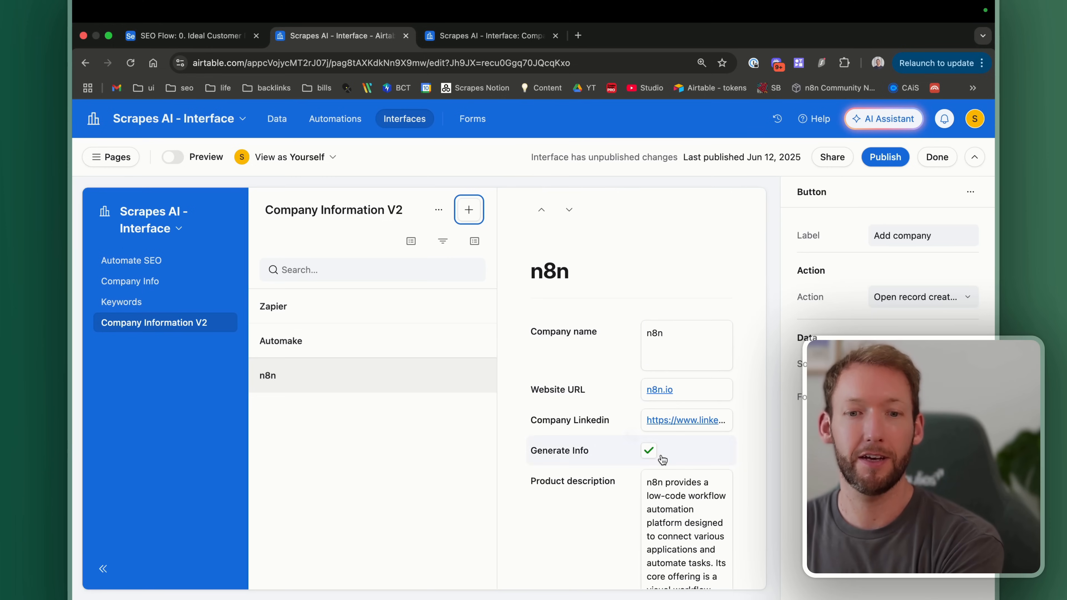
scroll(662, 458, "down", 2)
scroll(662, 380, "down", 5)
scroll(662, 380, "up", 4)
scroll(662, 379, "up", 1)
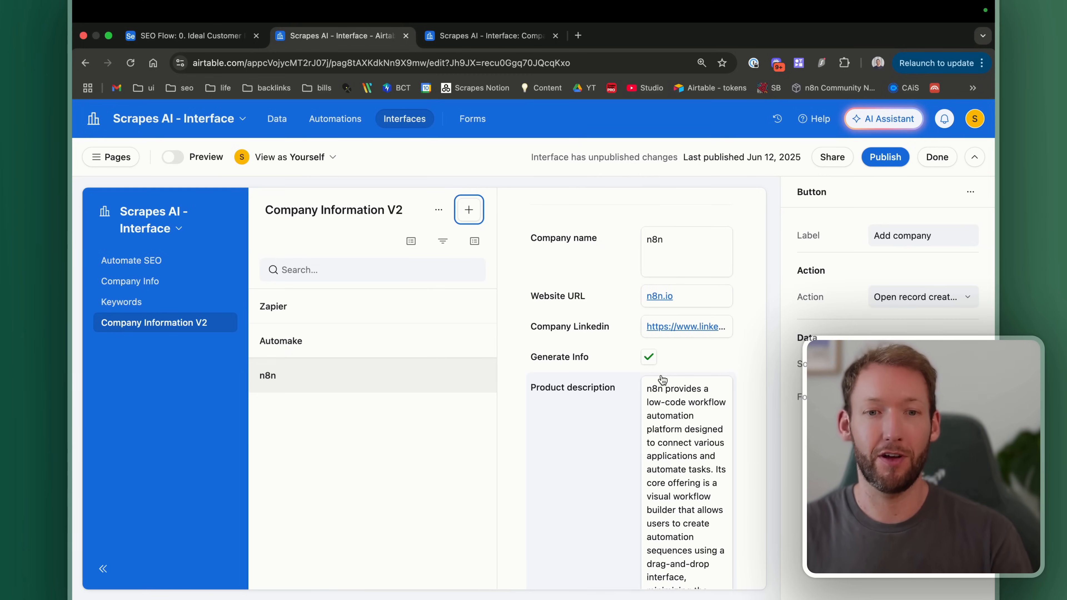
left_click(468, 209)
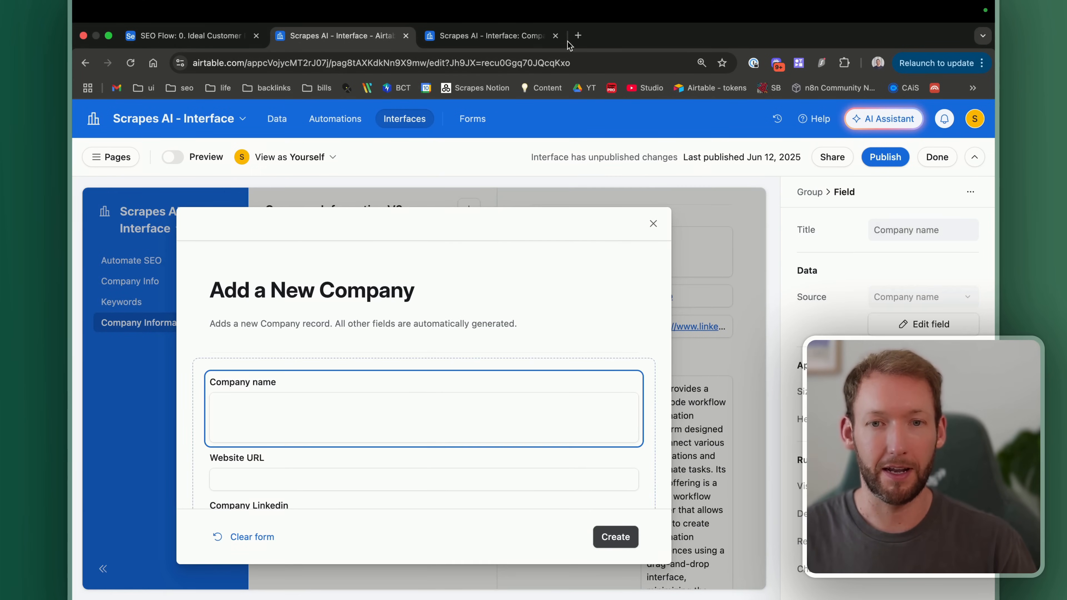
Step: Look up the Relevance AI website, relevanceai.com, for the Website URL field
left_click(578, 35)
type("rele")
key("Return")
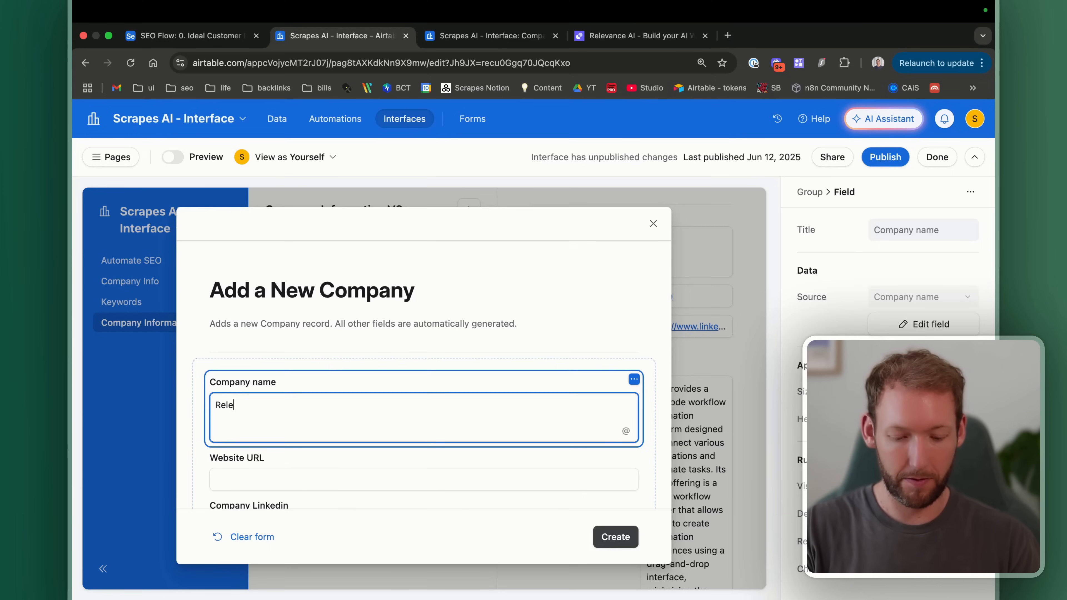
scroll(234, 419, "down", 2)
left_click(238, 407)
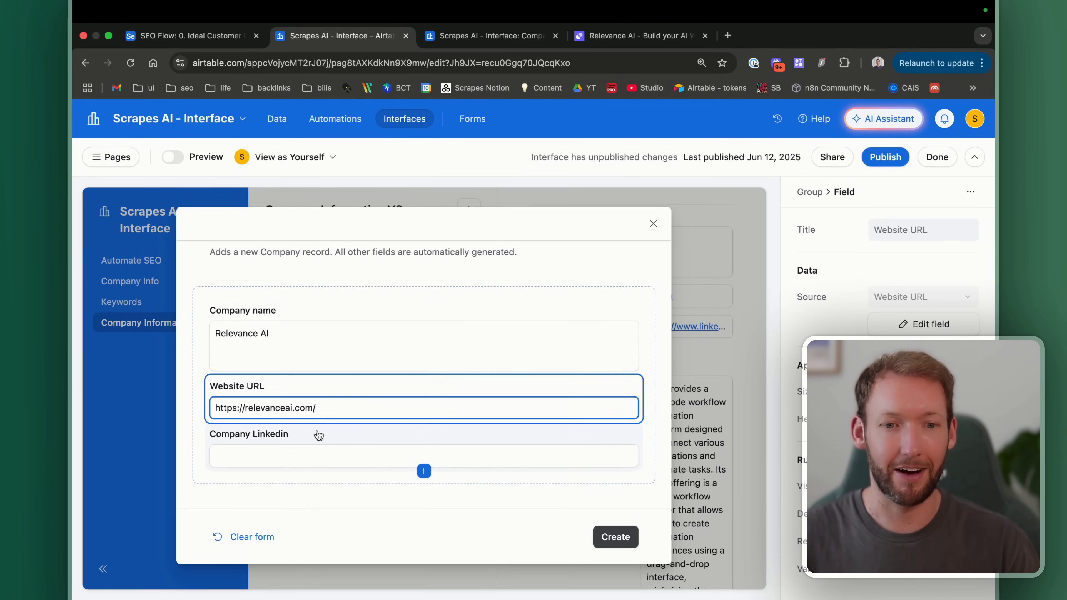
Step: Find Relevance AI's LinkedIn company page and paste its URL into Company Linkedin
left_click(726, 35)
type("relevance ai linkedin")
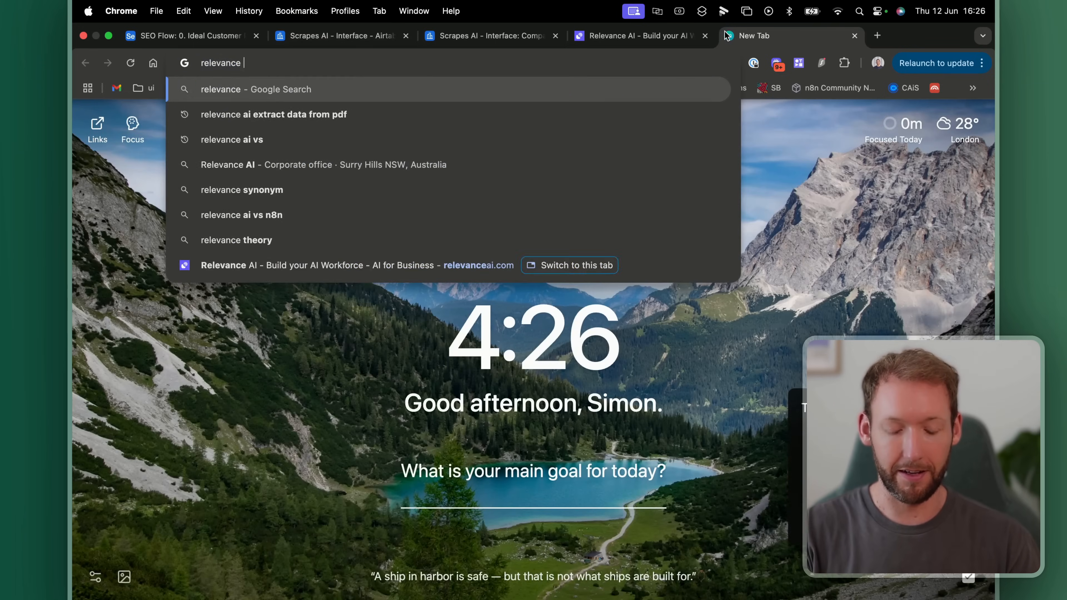
key("Return")
left_click(234, 233)
left_click(308, 64)
key("super+c")
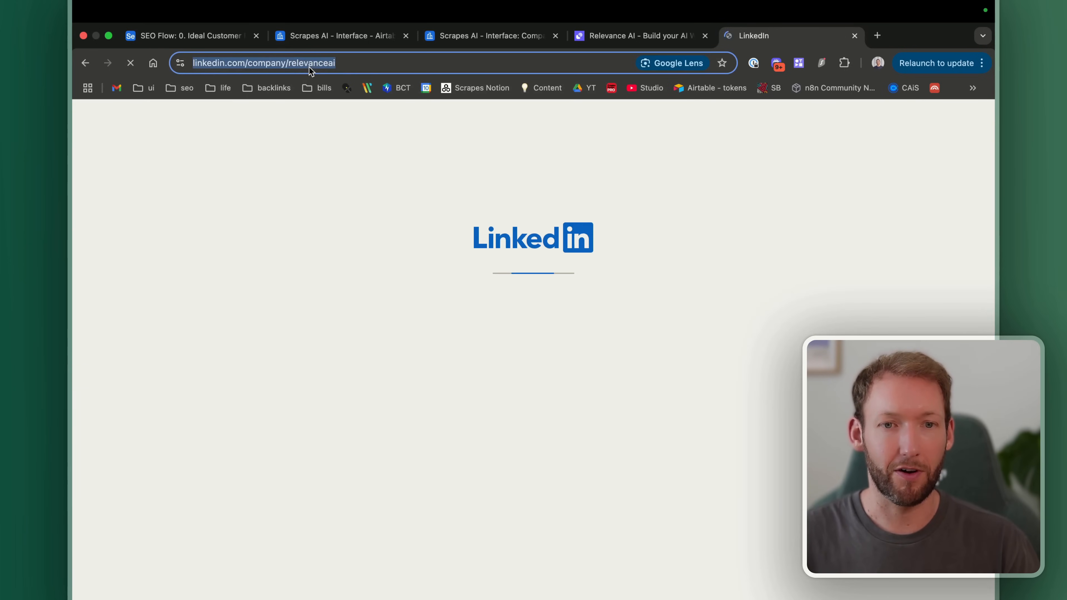
left_click(341, 36)
left_click(278, 452)
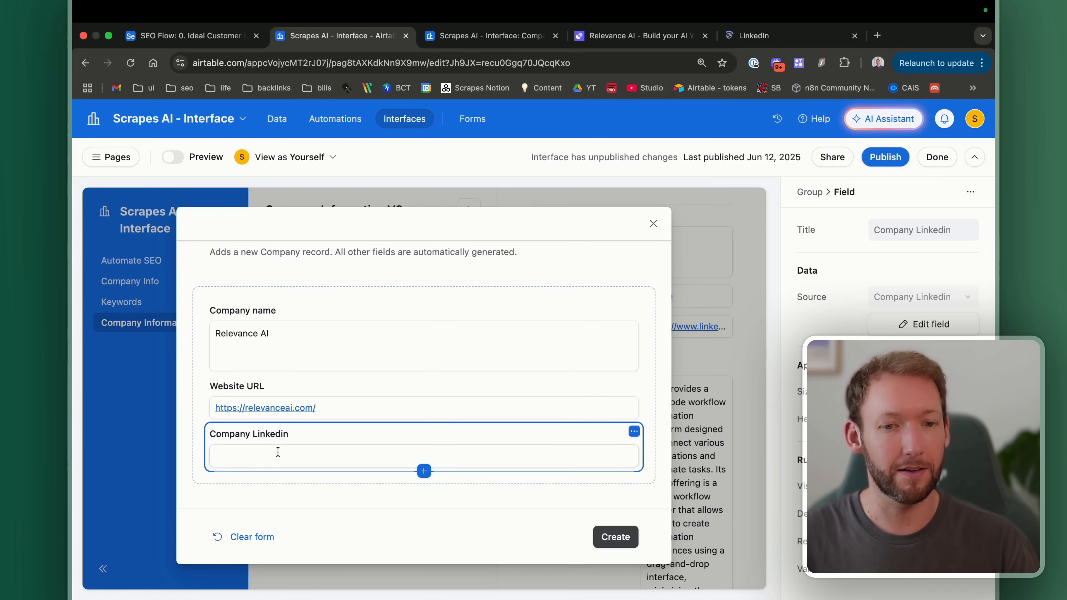
left_click(278, 452)
key("super+v")
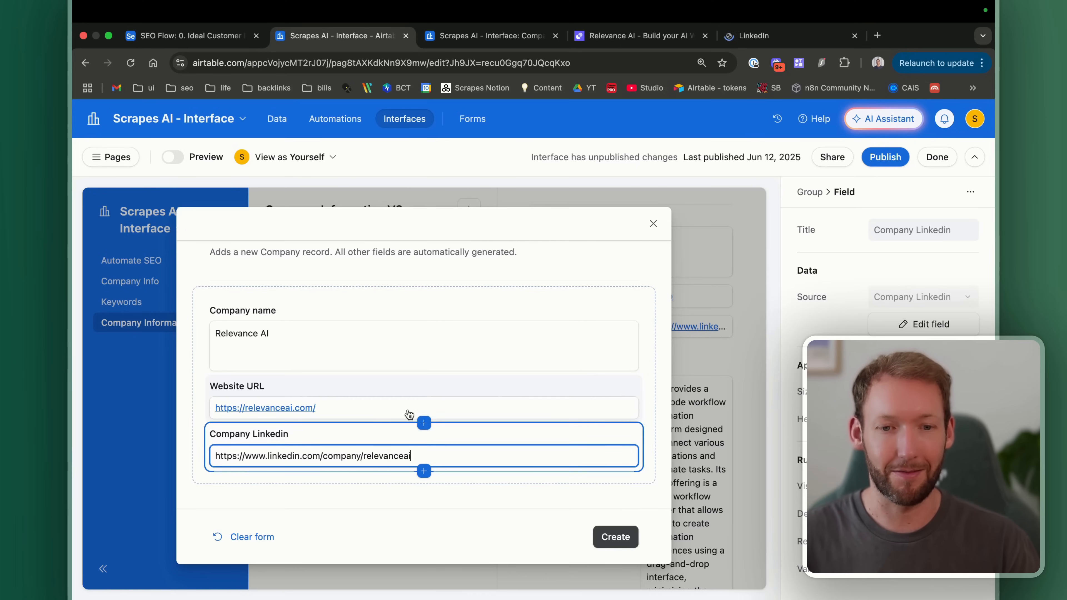
Step: Submit the form to create the Relevance AI company record
left_click(653, 367)
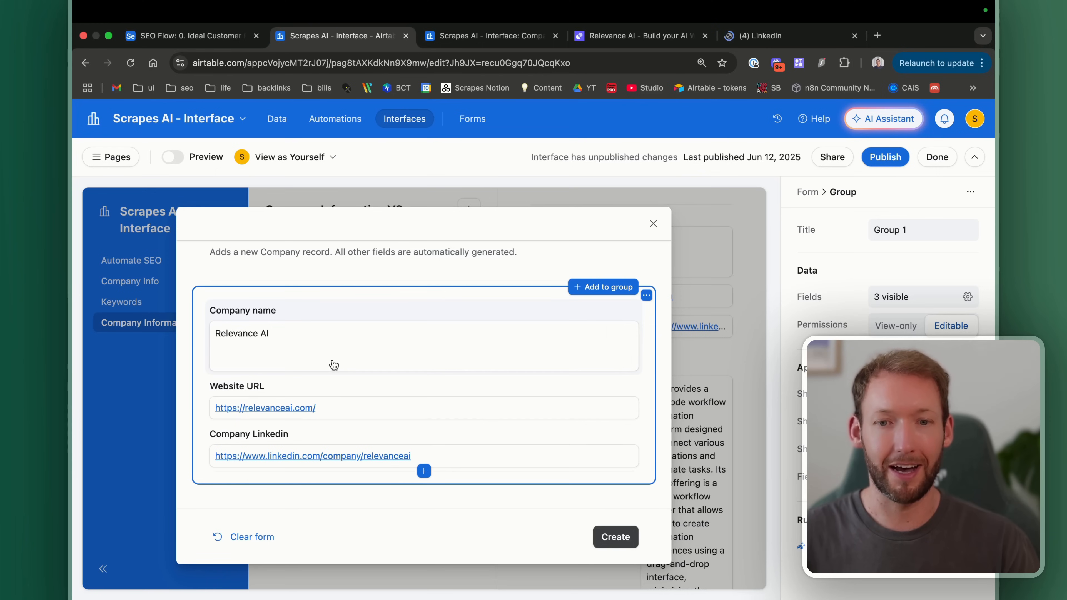
scroll(333, 365, "up", 3)
left_click(621, 541)
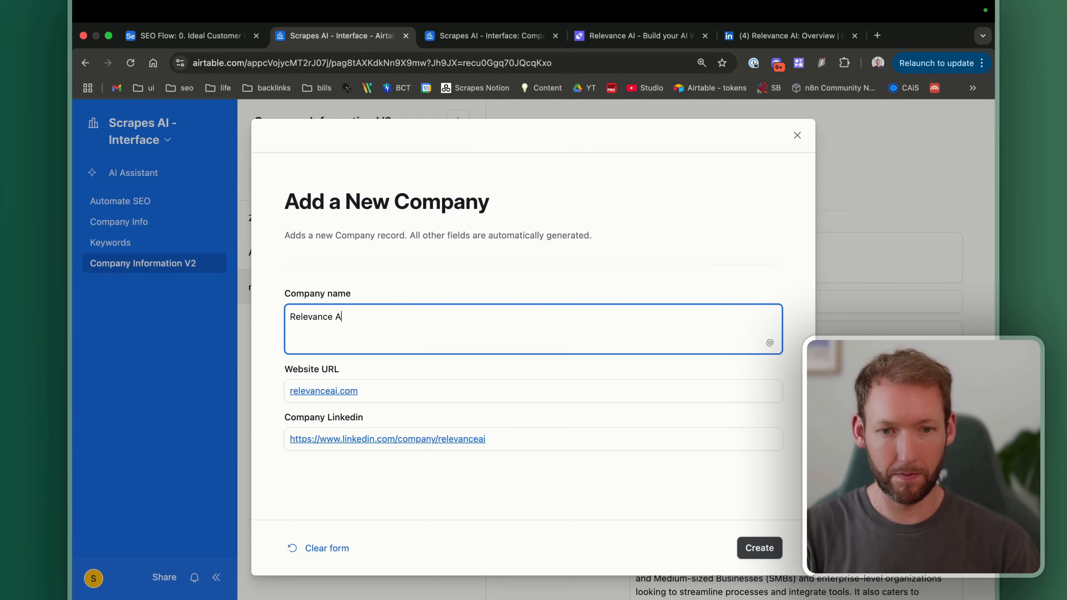
left_click(759, 546)
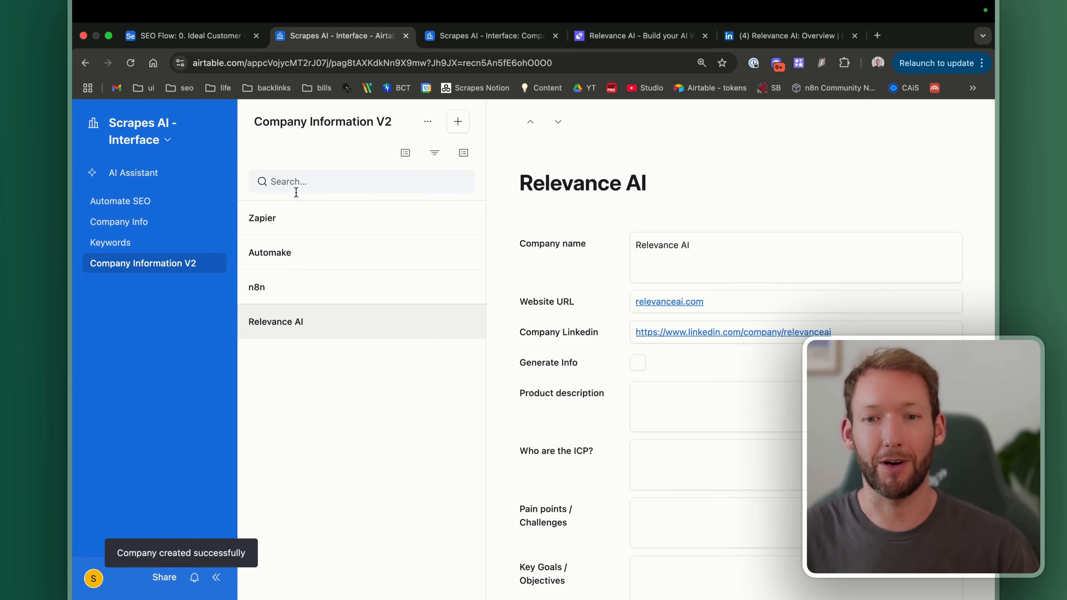
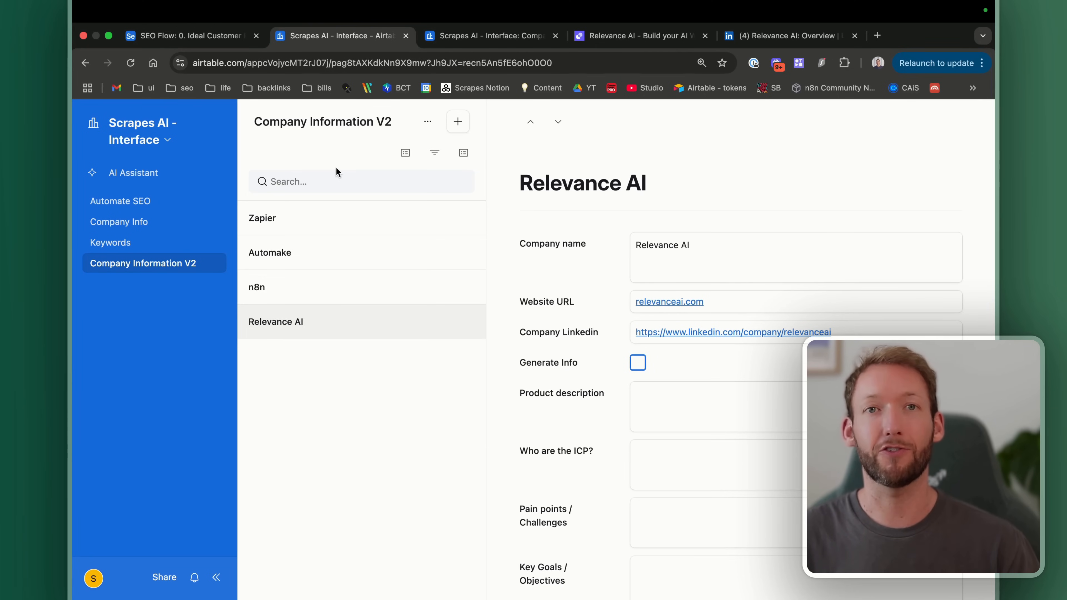
Step: Switch to the n8n workflow window that receives the Airtable webhook
key("ctrl+Right")
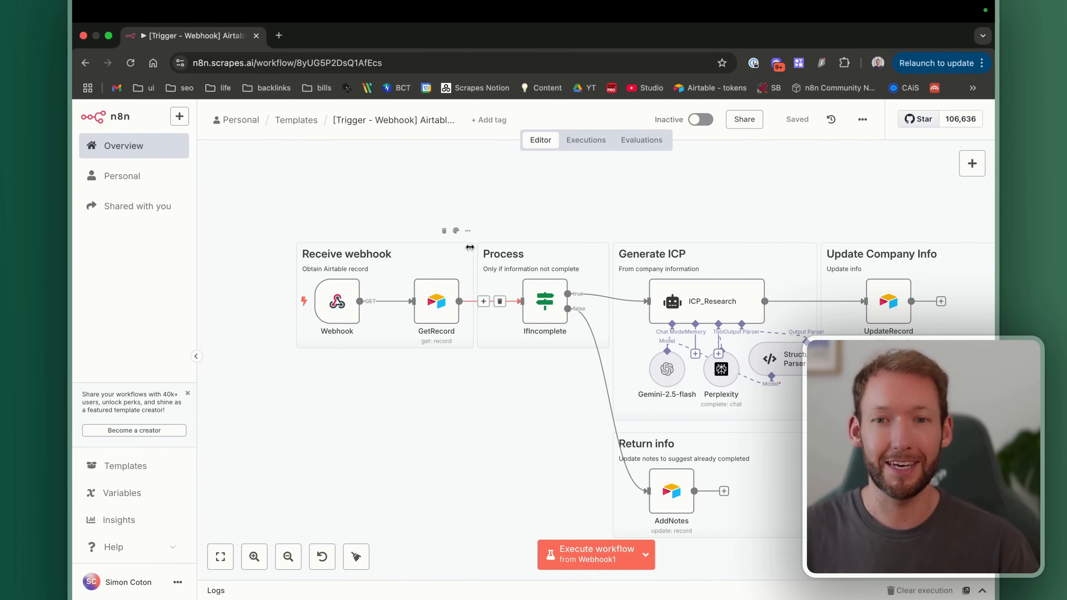
Step: Check the Webhook node's demo-interface path, then save the n8n workflow
scroll(458, 348, "up", 5)
scroll(458, 349, "down", 2)
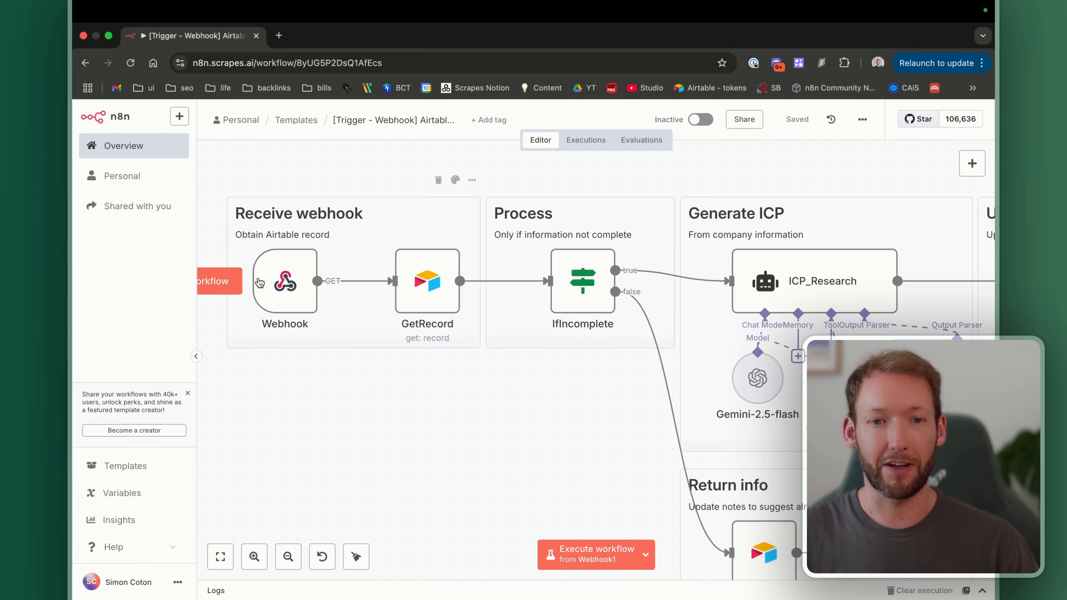
scroll(273, 278, "down", 2)
double_click(274, 278)
left_click_drag(372, 329, 274, 327)
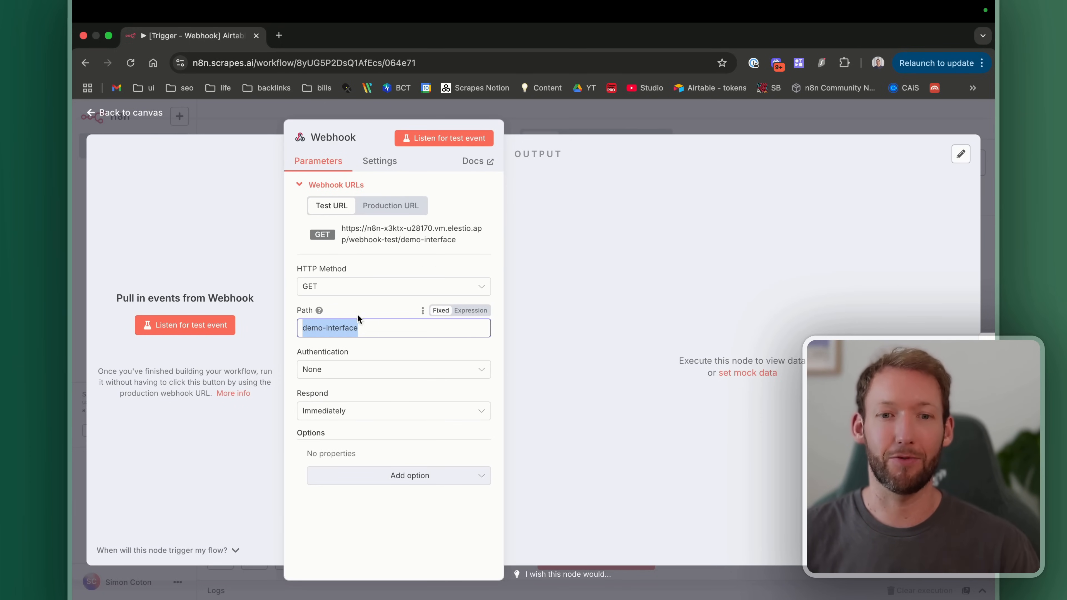
left_click(142, 114)
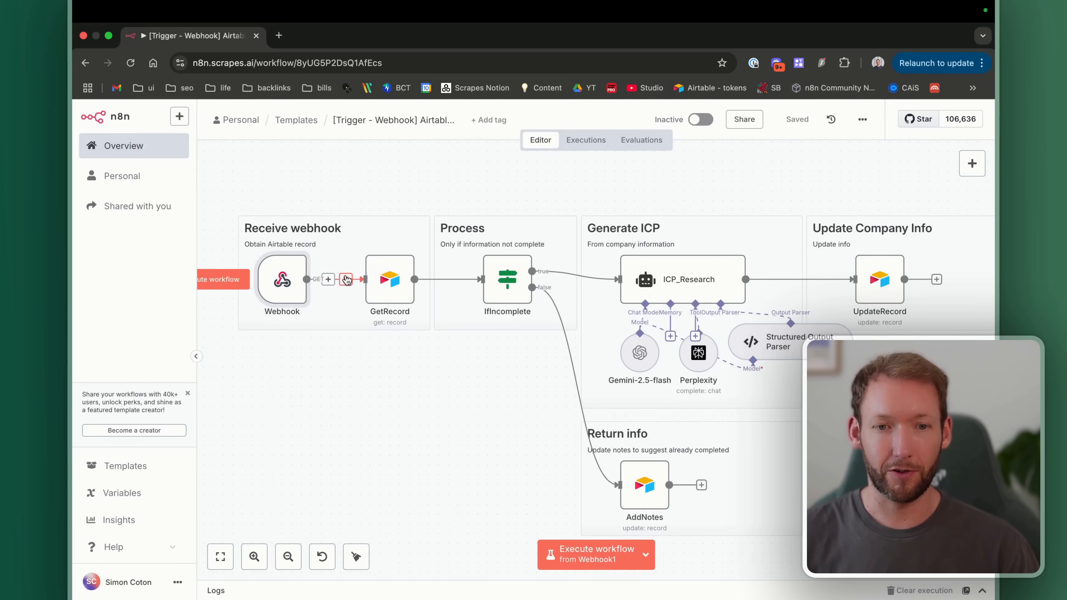
left_click(796, 119)
Step: Run the workflow from the Webhook trigger, copy its test URL, and listen for a test event
scroll(420, 302, "left", 5)
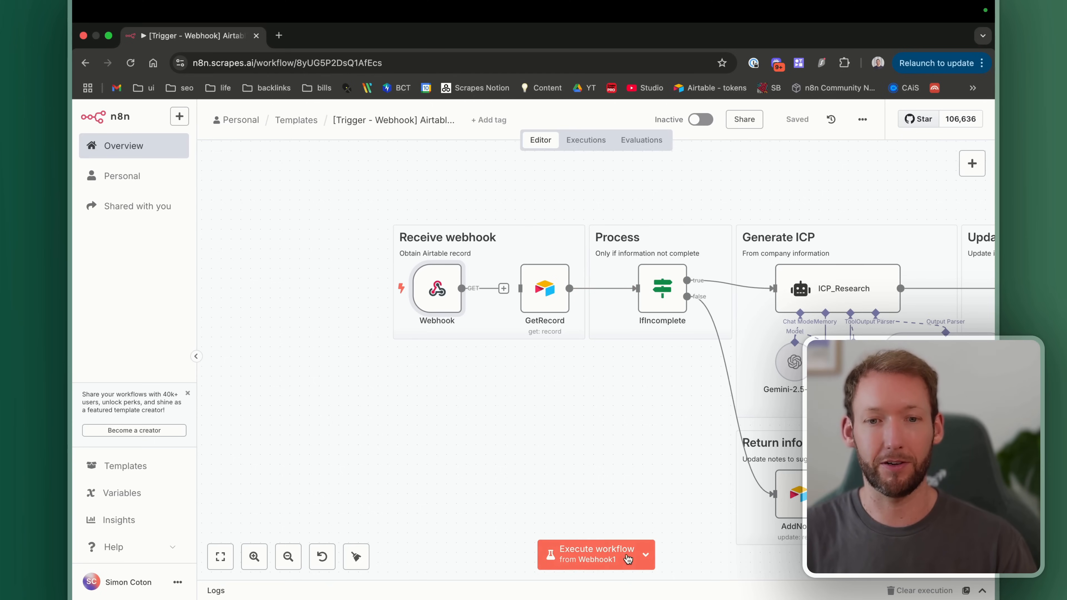
left_click(646, 553)
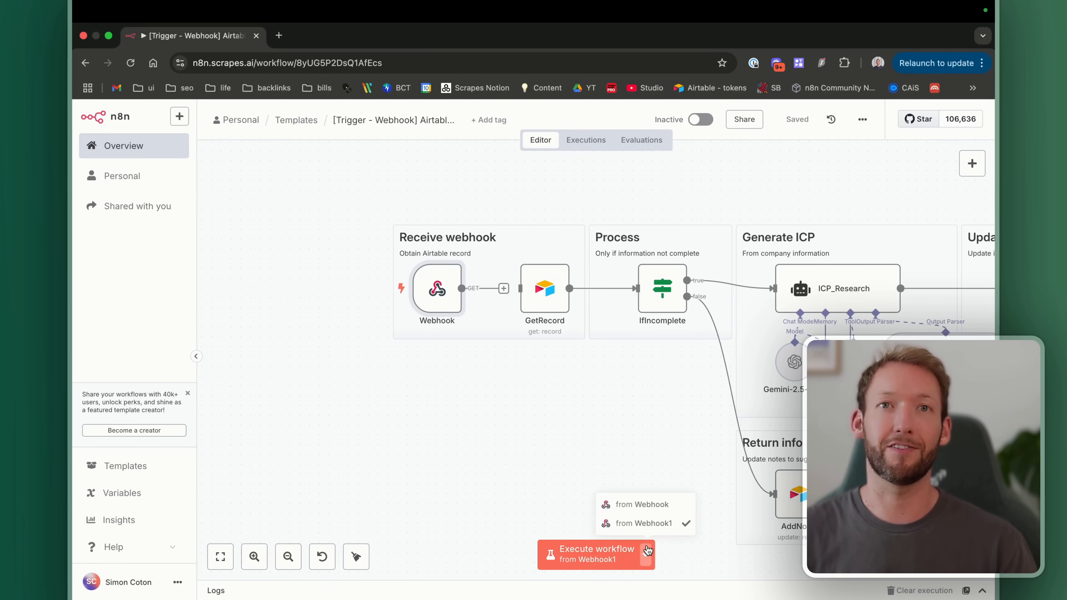
left_click(655, 506)
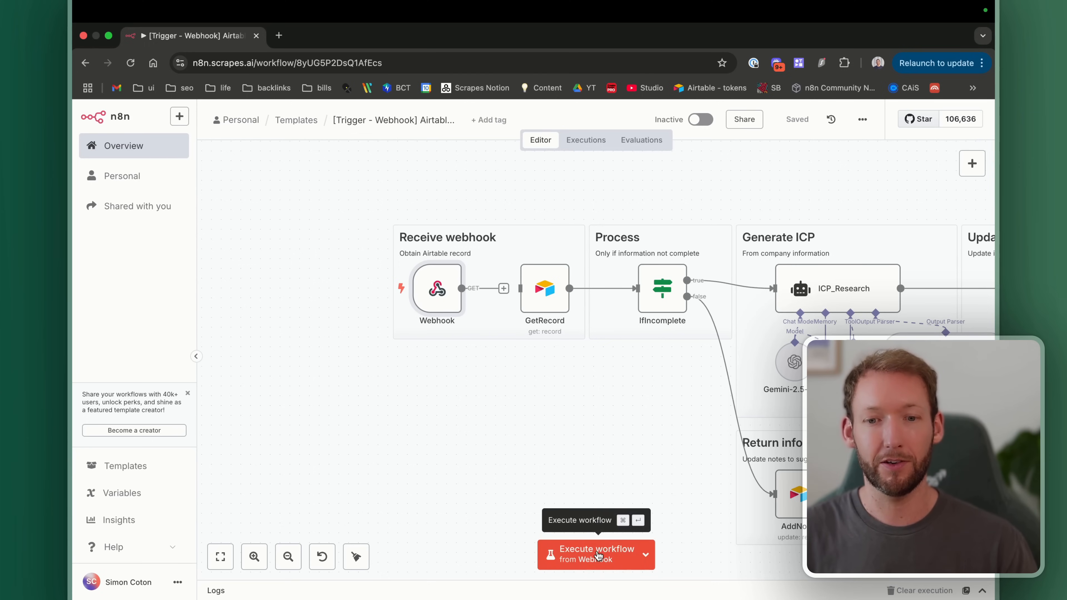
left_click(598, 555)
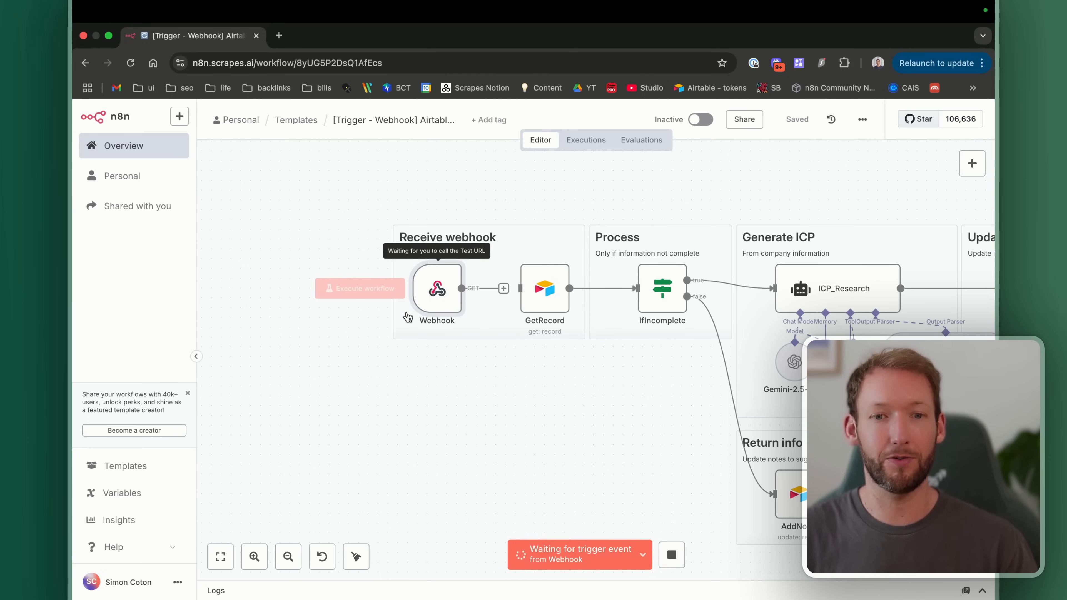
double_click(437, 294)
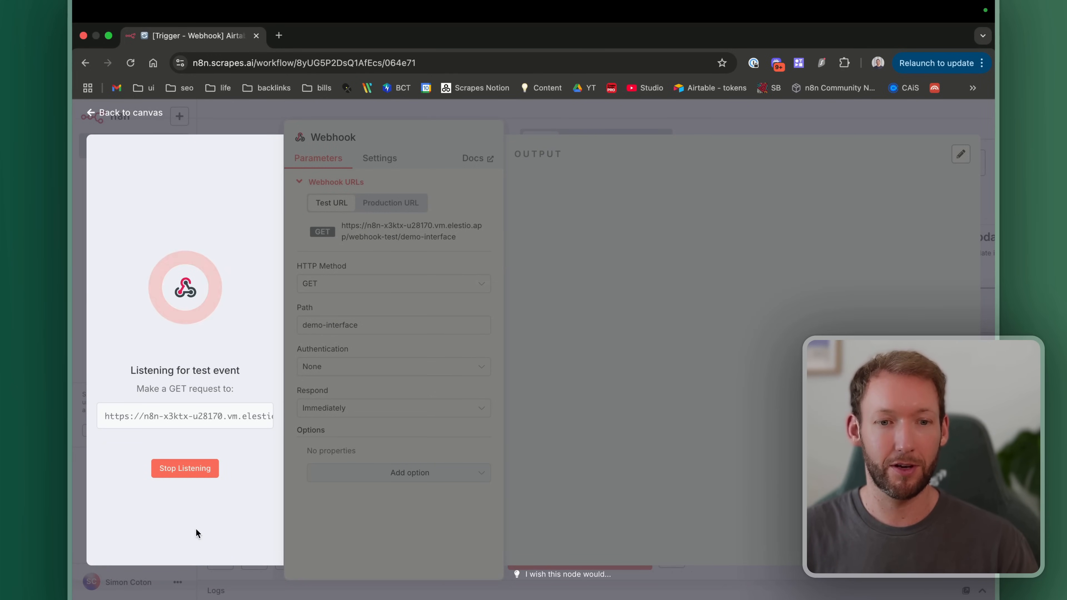
left_click(185, 468)
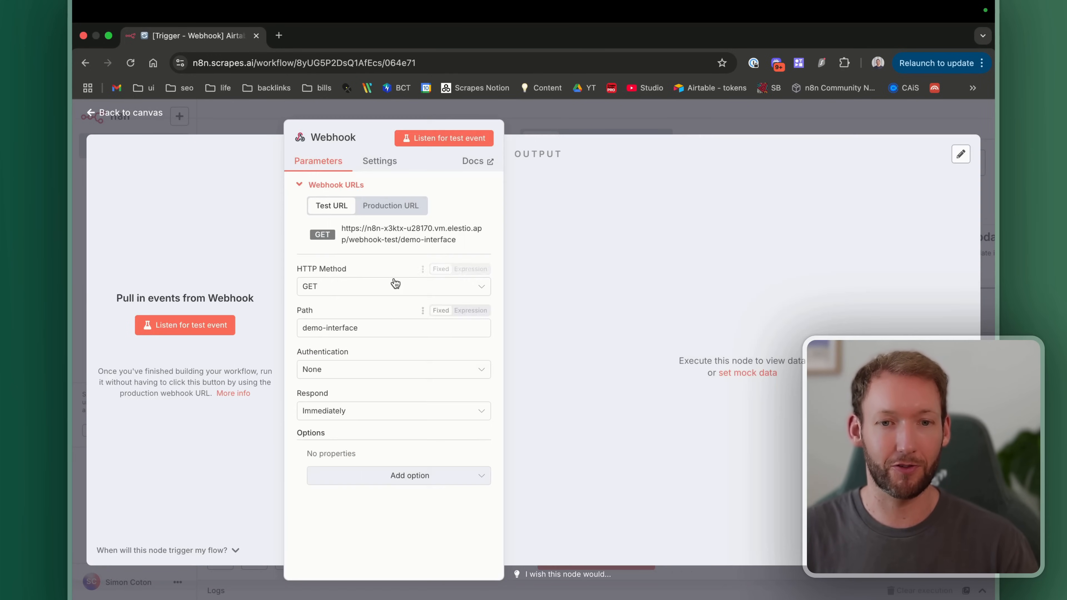
left_click(418, 239)
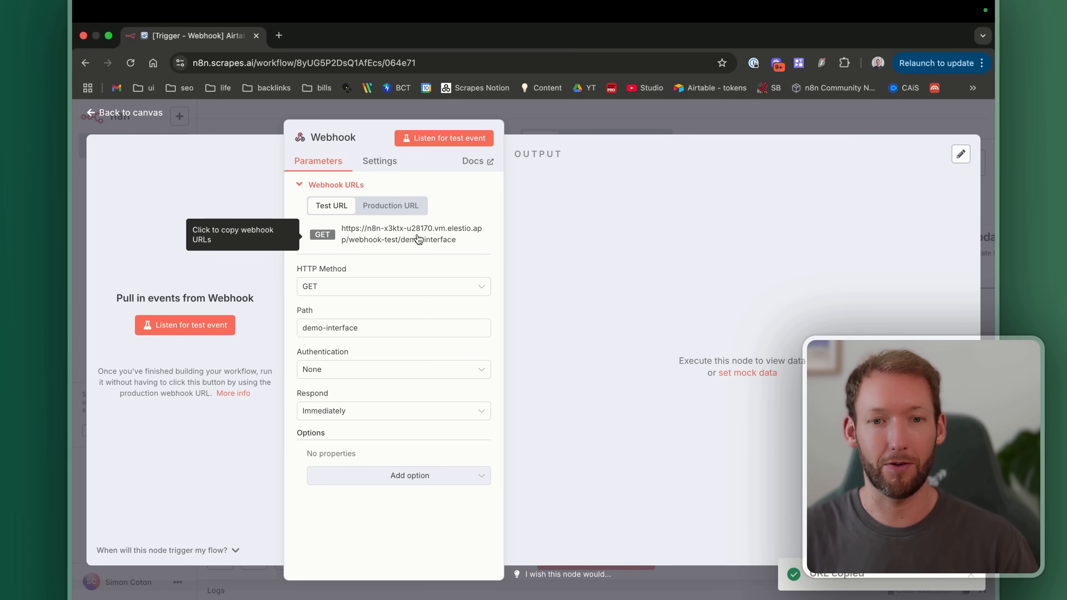
left_click(416, 138)
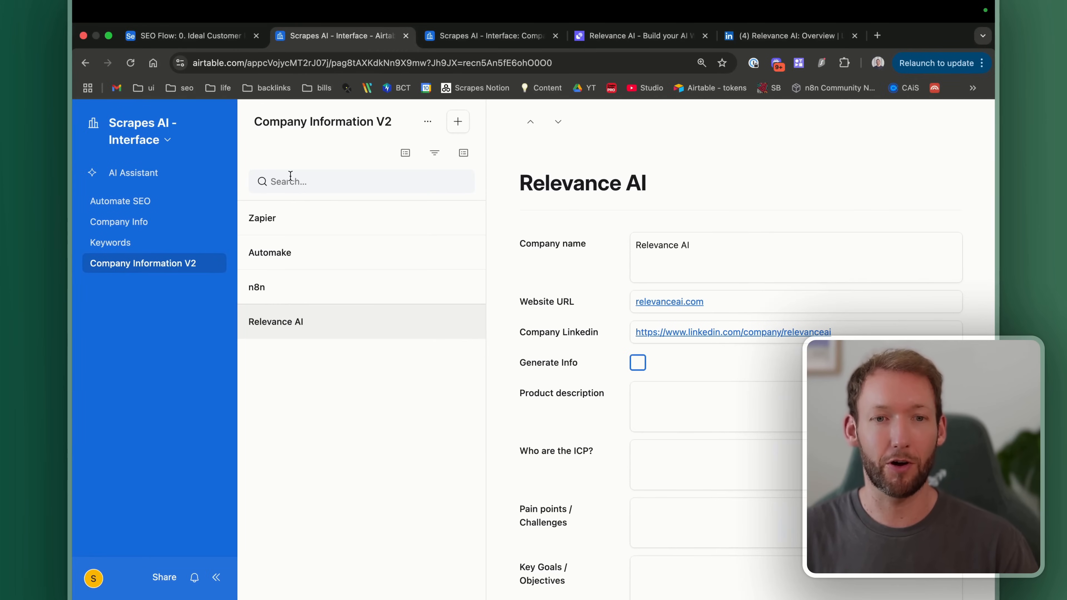
Step: Create a new Airtable automation named GenerateCompanyInfoV2
left_click(168, 141)
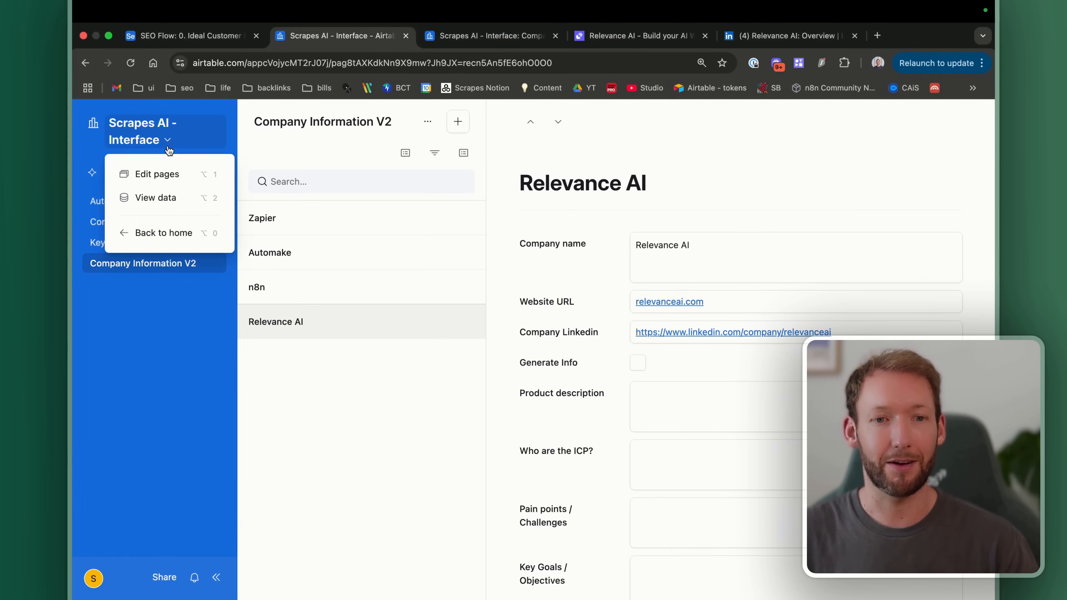
left_click(167, 198)
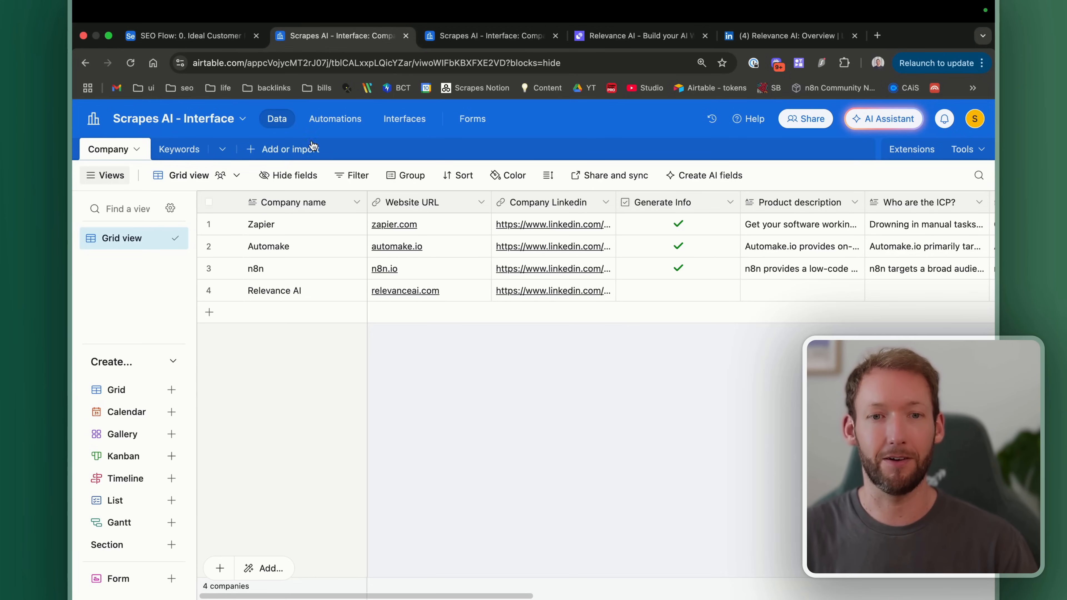
left_click(333, 120)
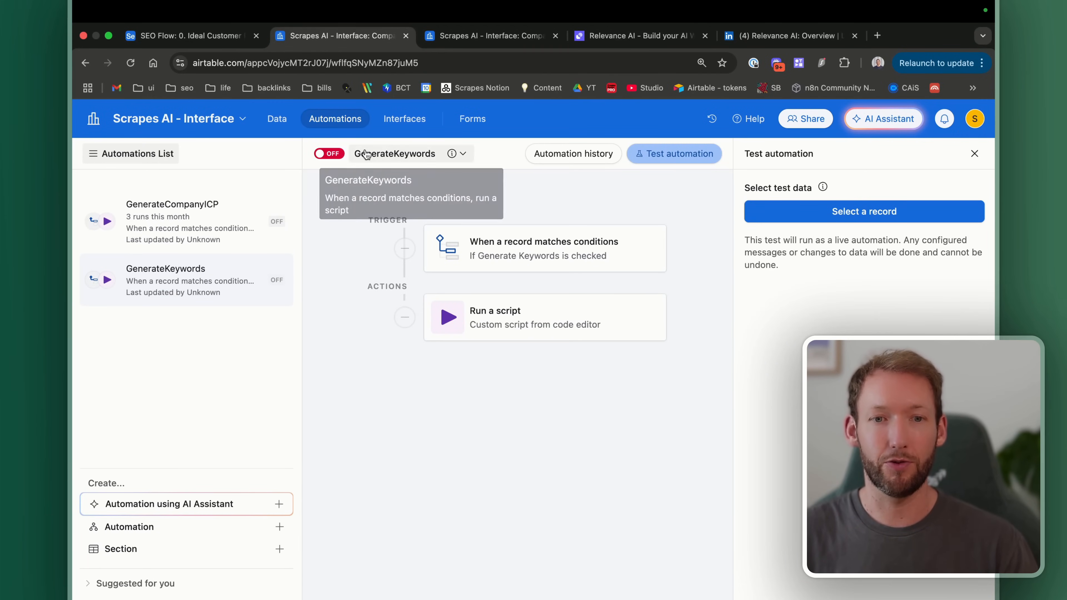
left_click(275, 526)
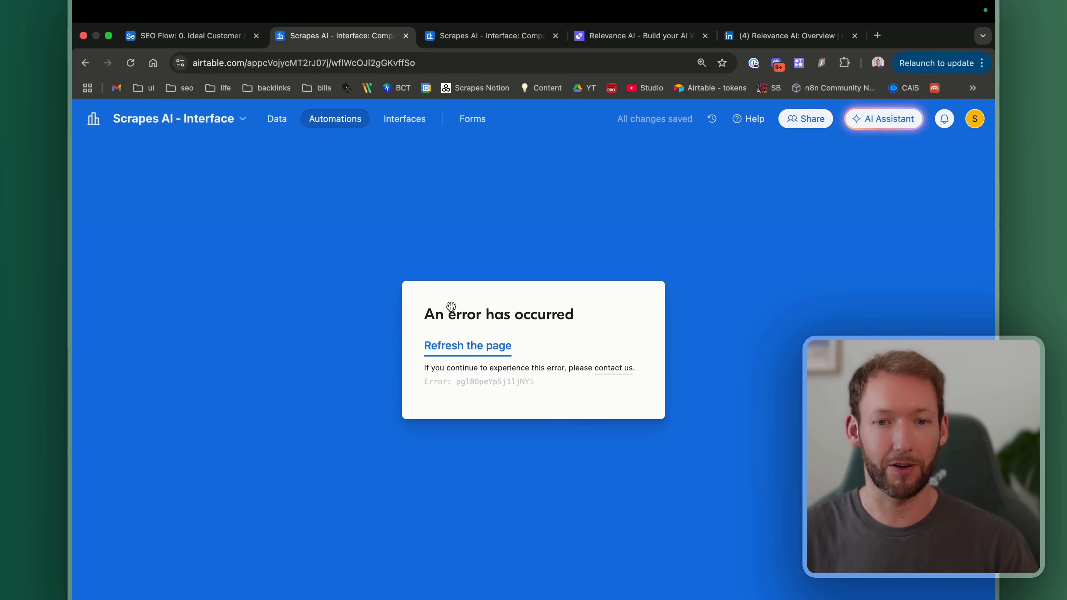
left_click(475, 353)
type("Generate")
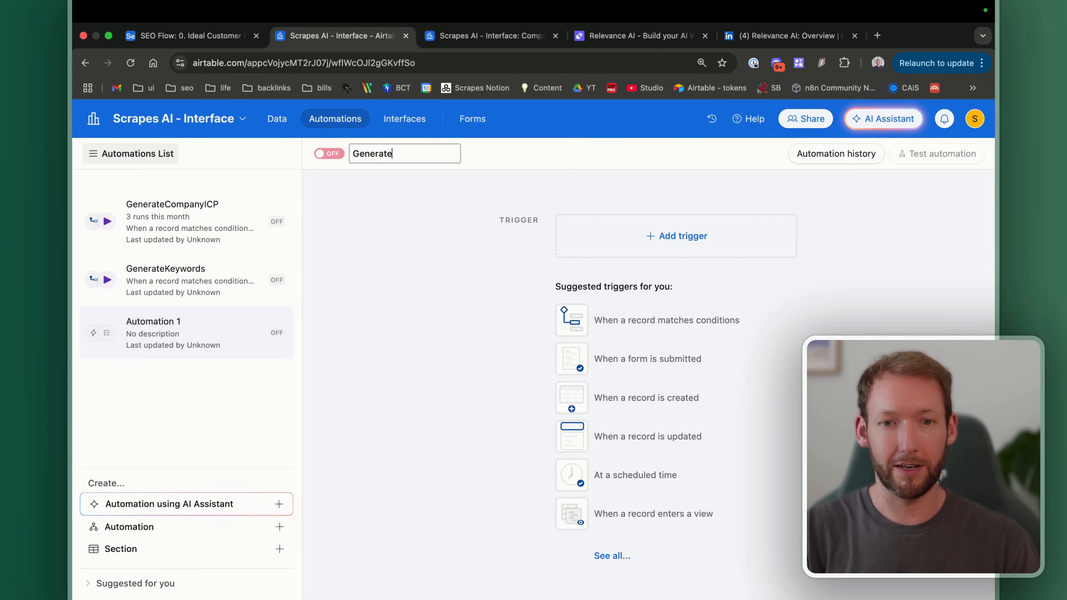
type("CompanyInfo")
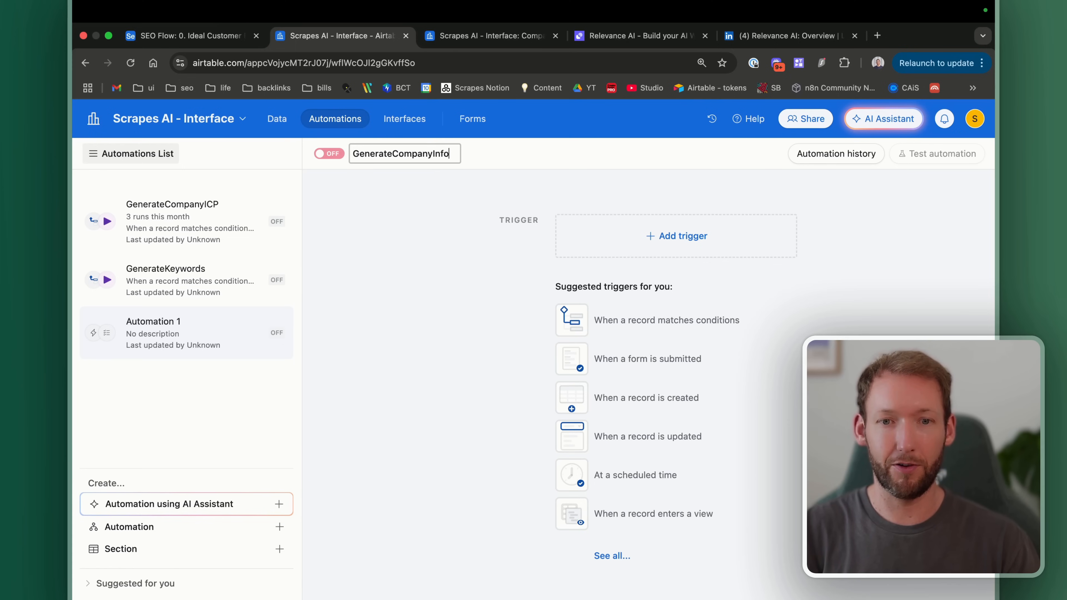
type("V2")
key("Return")
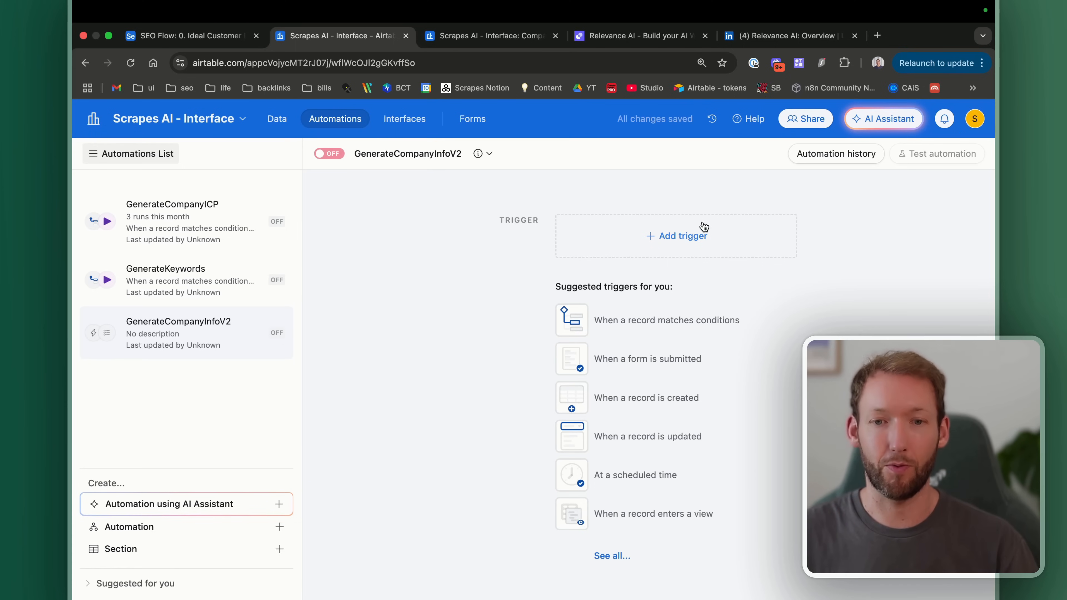
Step: Give it a 'When record matches conditions' trigger on the Company table
left_click(652, 251)
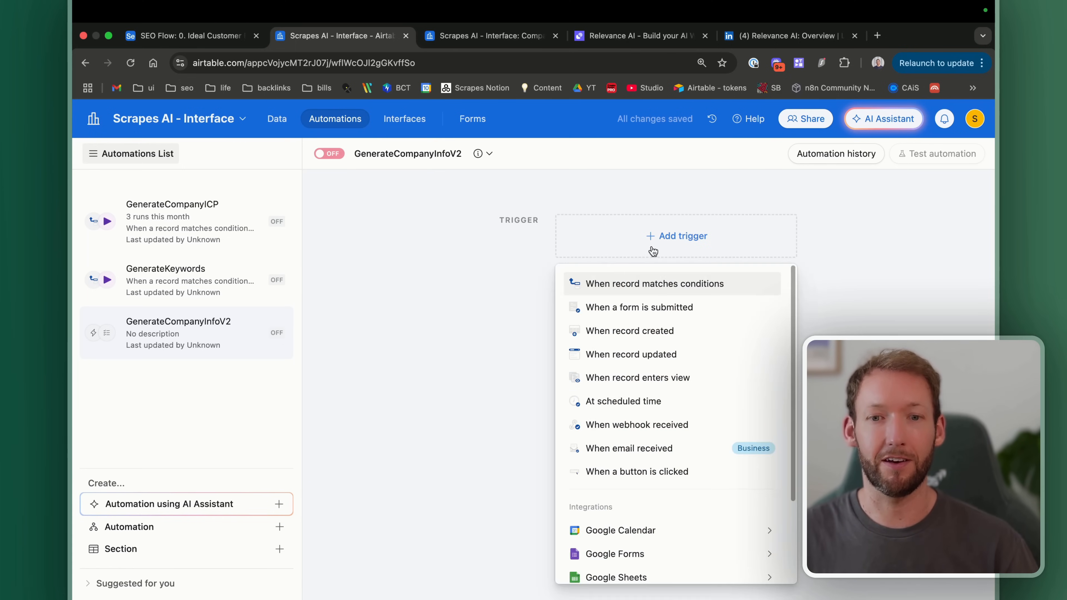
left_click(653, 286)
left_click(777, 373)
left_click(768, 420)
left_click(465, 37)
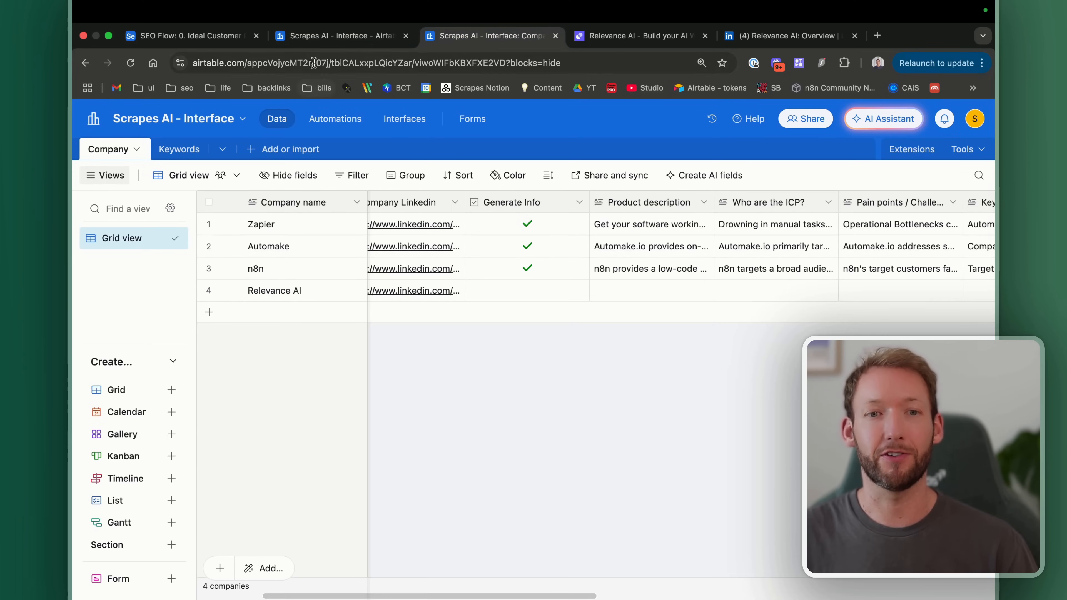
left_click(321, 45)
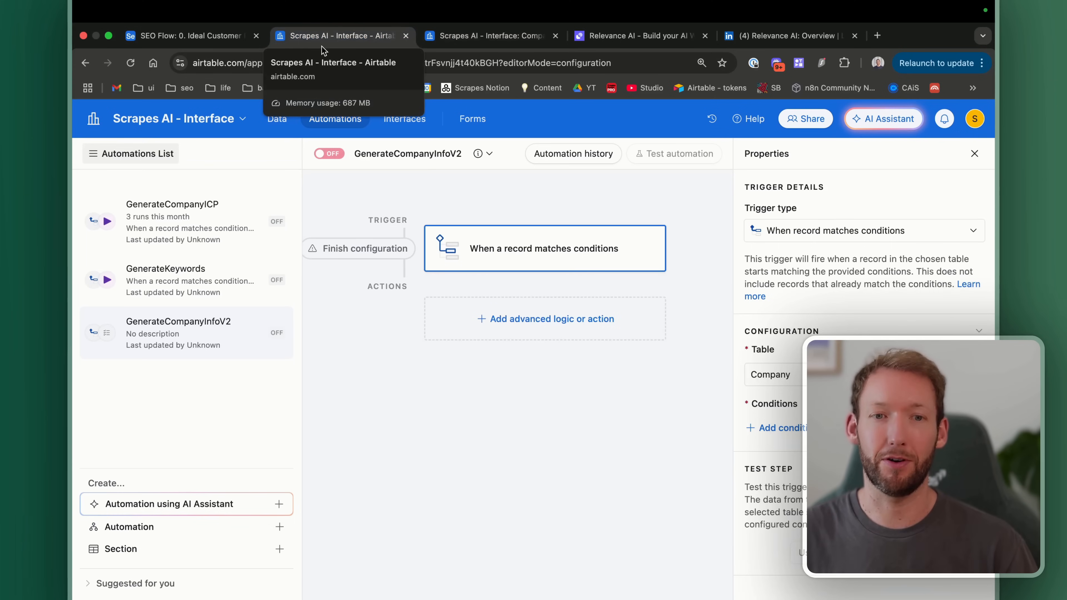
Step: Add a trigger condition on the Generate Info field
left_click(782, 428)
scroll(783, 431, "down", 2)
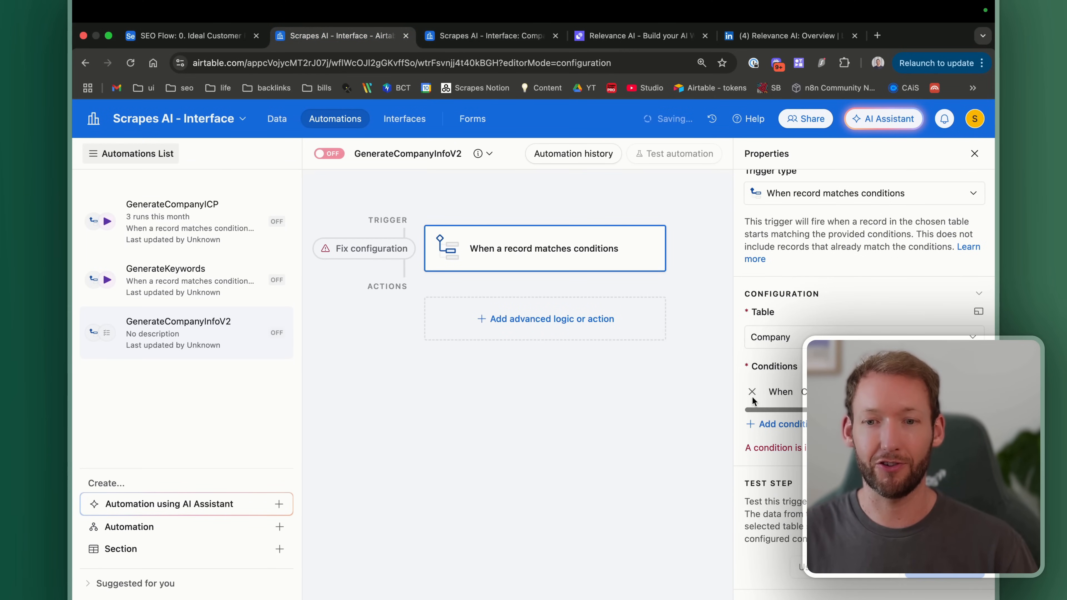
left_click(828, 392)
left_click(795, 506)
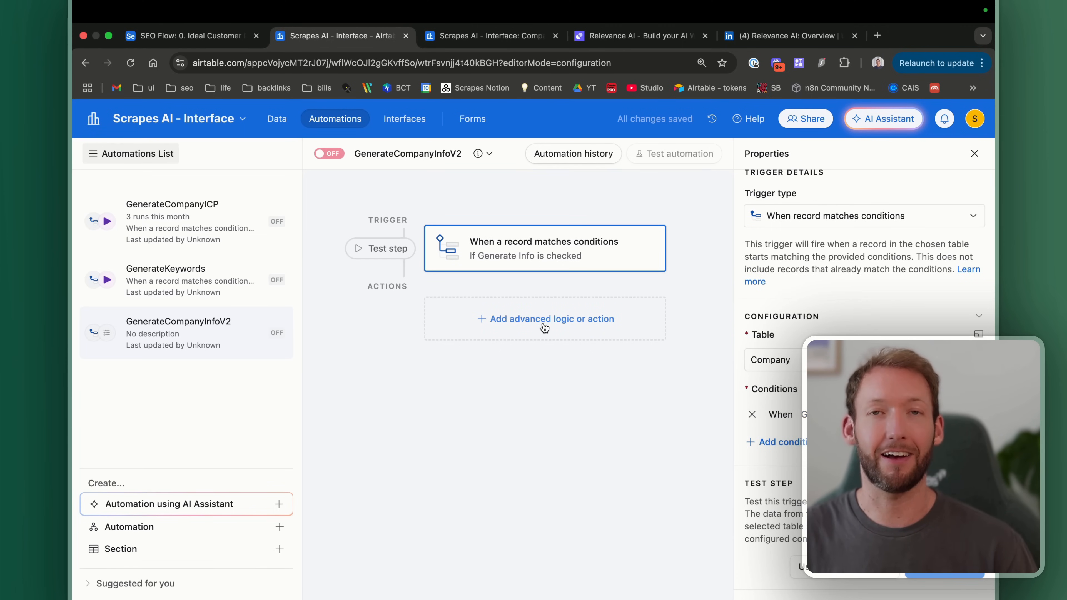
Step: Add a Run script action to the automation
left_click(531, 326)
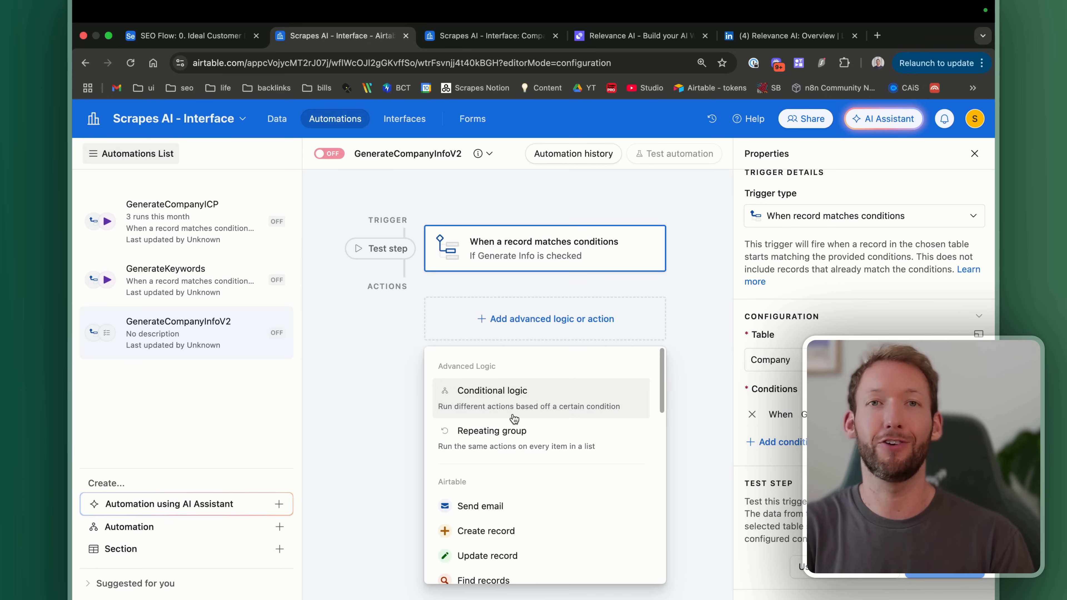
scroll(514, 418, "down", 3)
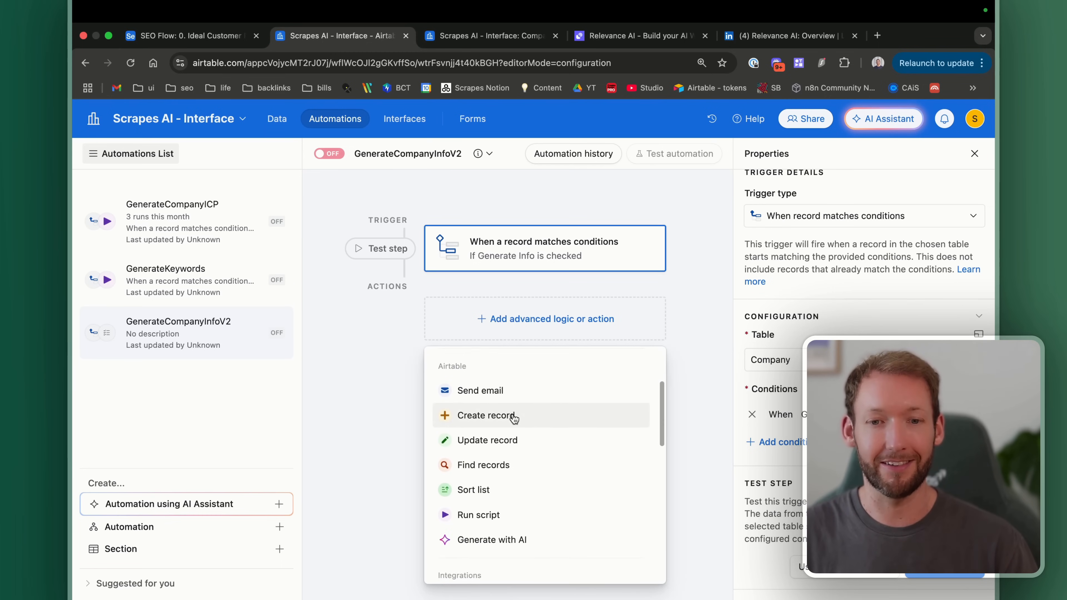
scroll(514, 418, "down", 2)
left_click(482, 411)
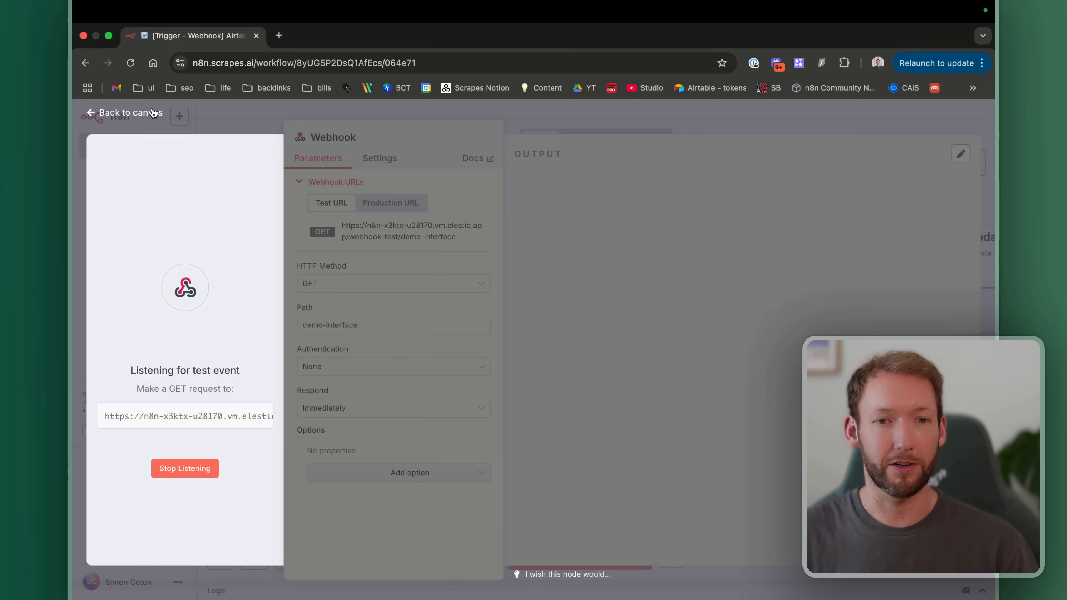
Step: Copy the webhook fetch script from the n8n sticky note over the sample console.log line
left_click(153, 112)
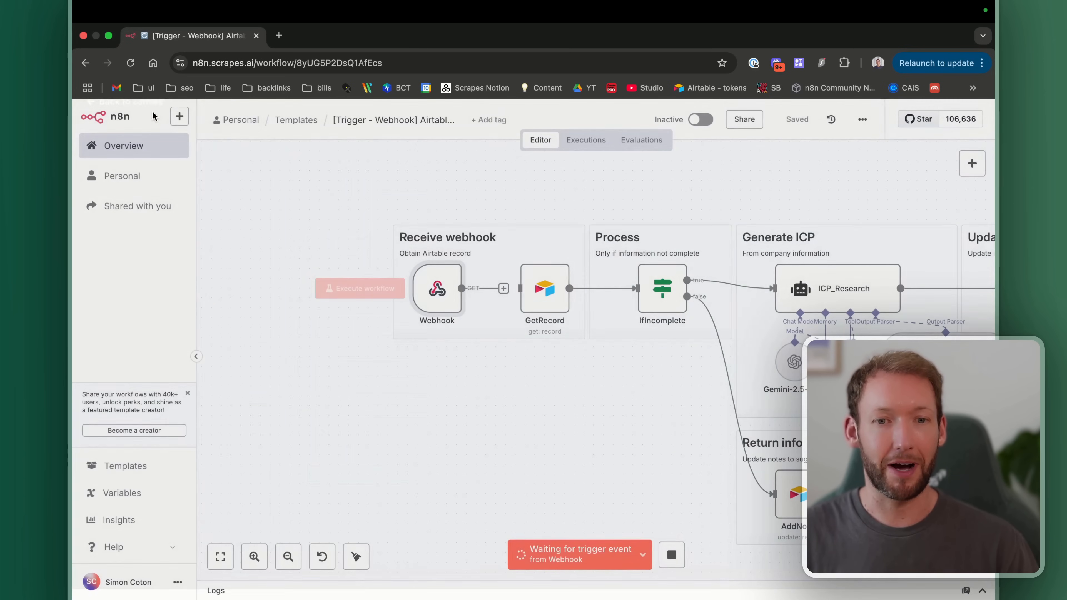
scroll(493, 407, "up", 5)
scroll(494, 408, "left", 2)
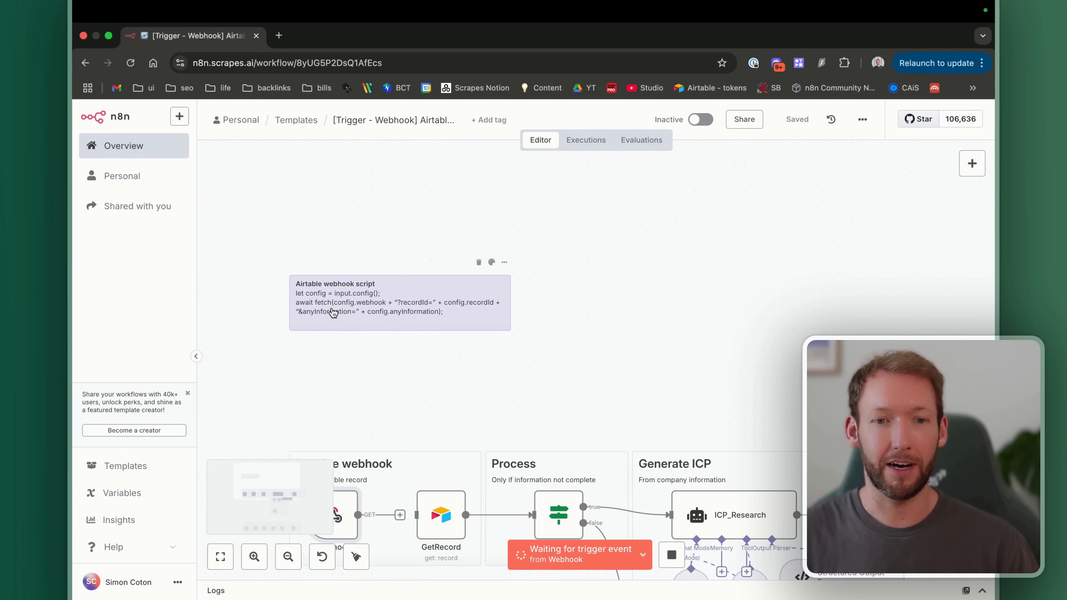
scroll(332, 311, "up", 5)
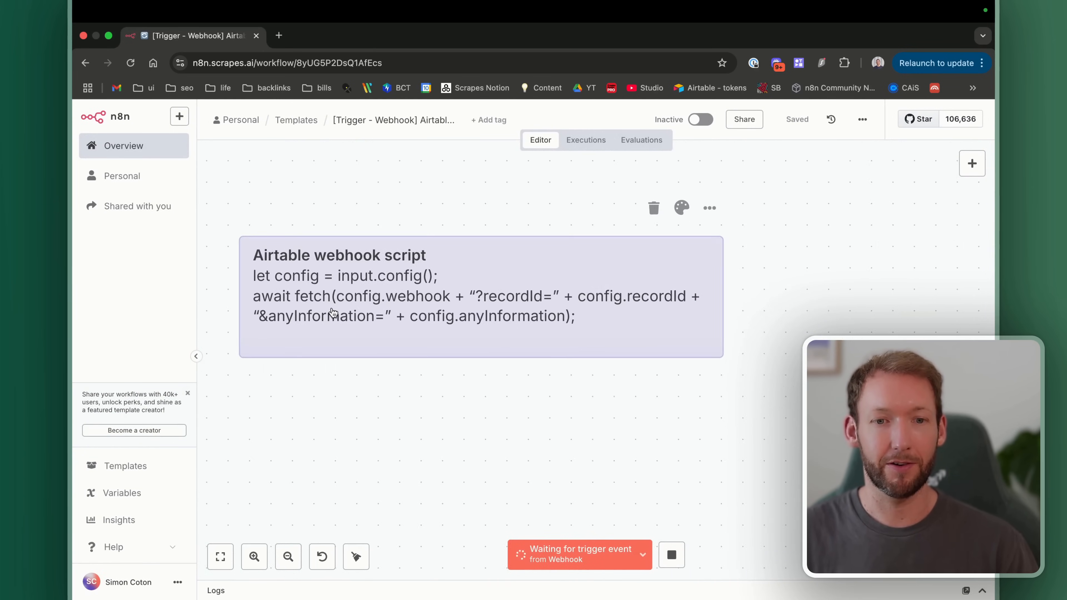
double_click(414, 296)
scroll(491, 295, "down", 3)
scroll(488, 290, "up", 3)
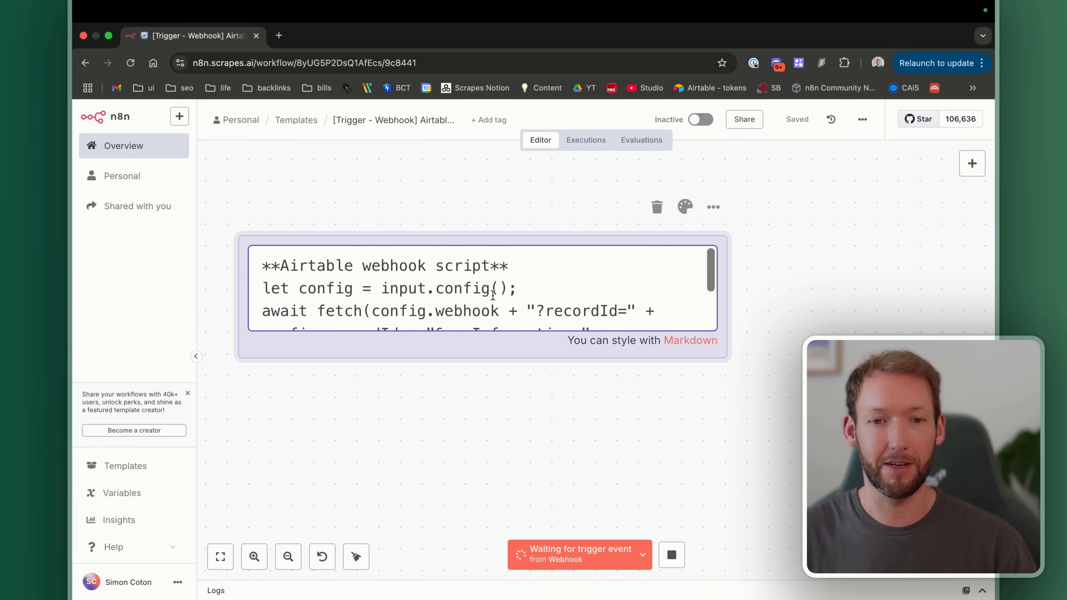
left_click_drag(271, 287, 547, 344)
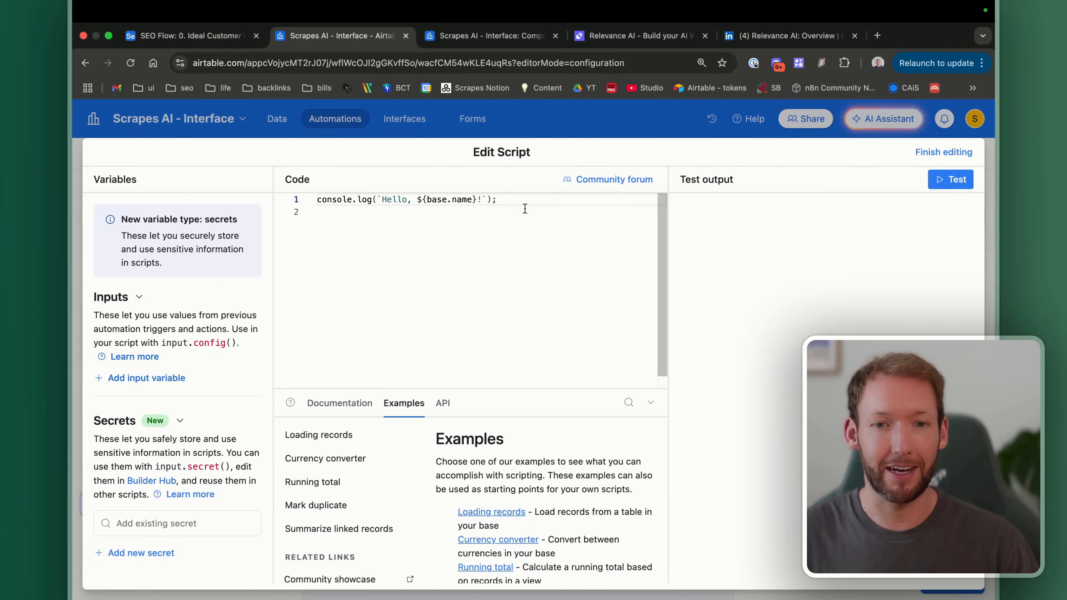
left_click_drag(524, 206, 306, 201)
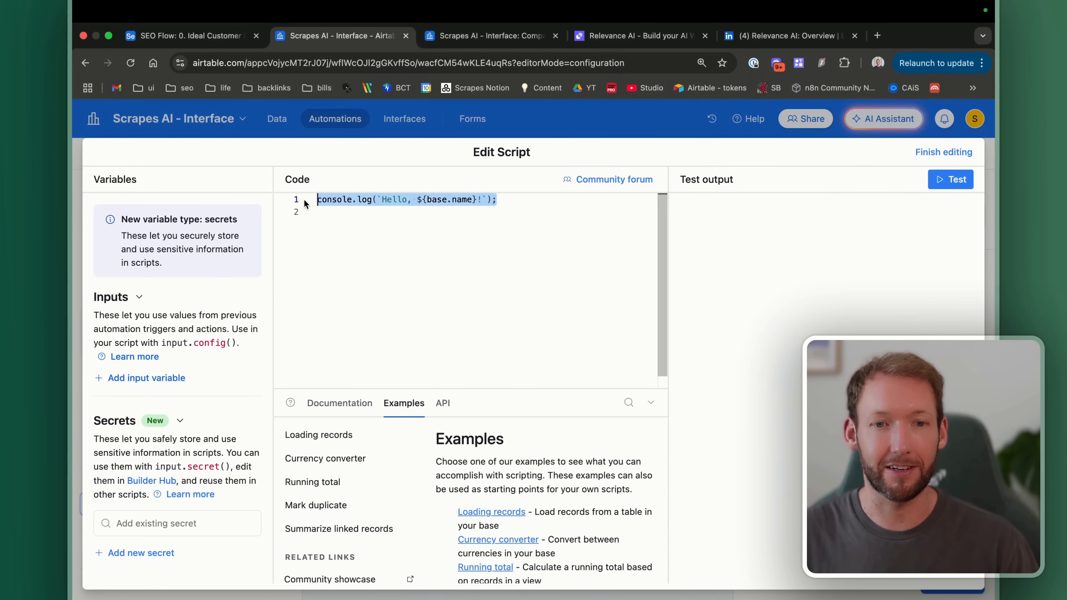
key("super+v")
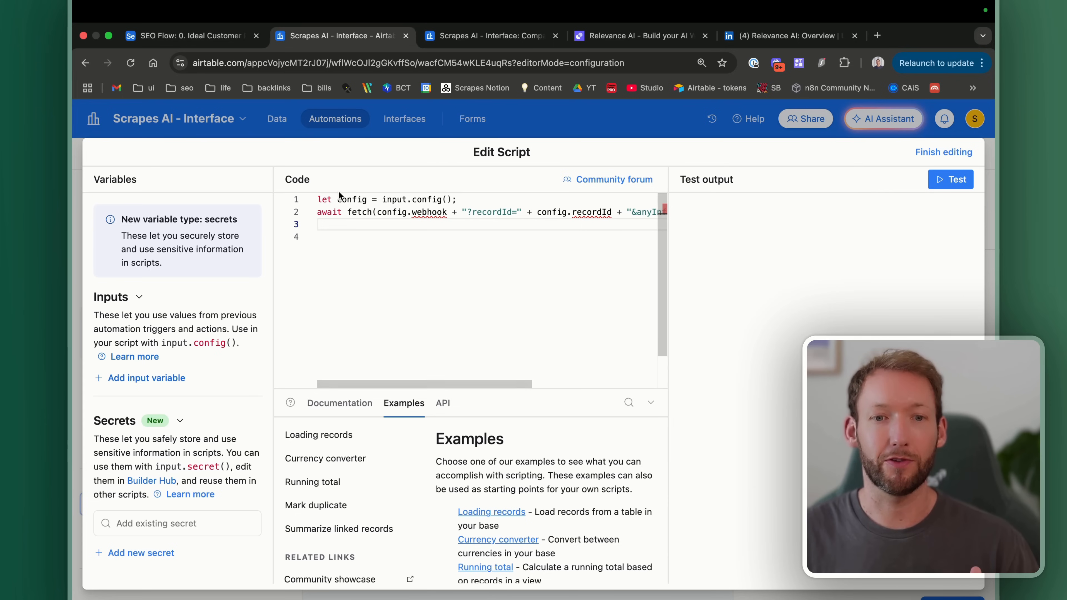
left_click_drag(347, 212, 367, 211)
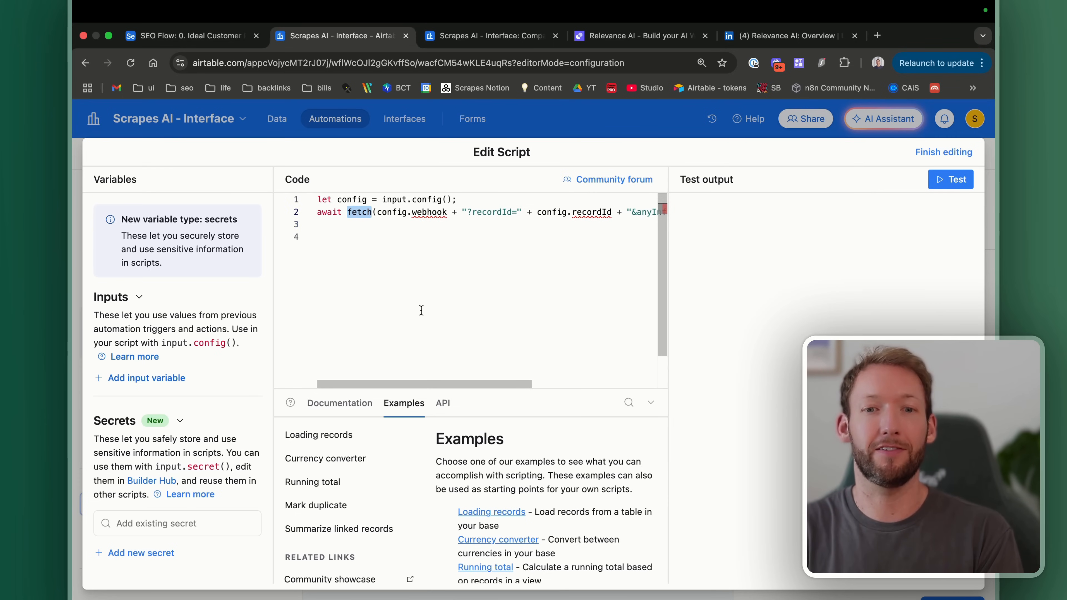
left_click(471, 211)
scroll(514, 210, "right", 5)
left_click_drag(471, 211, 530, 212)
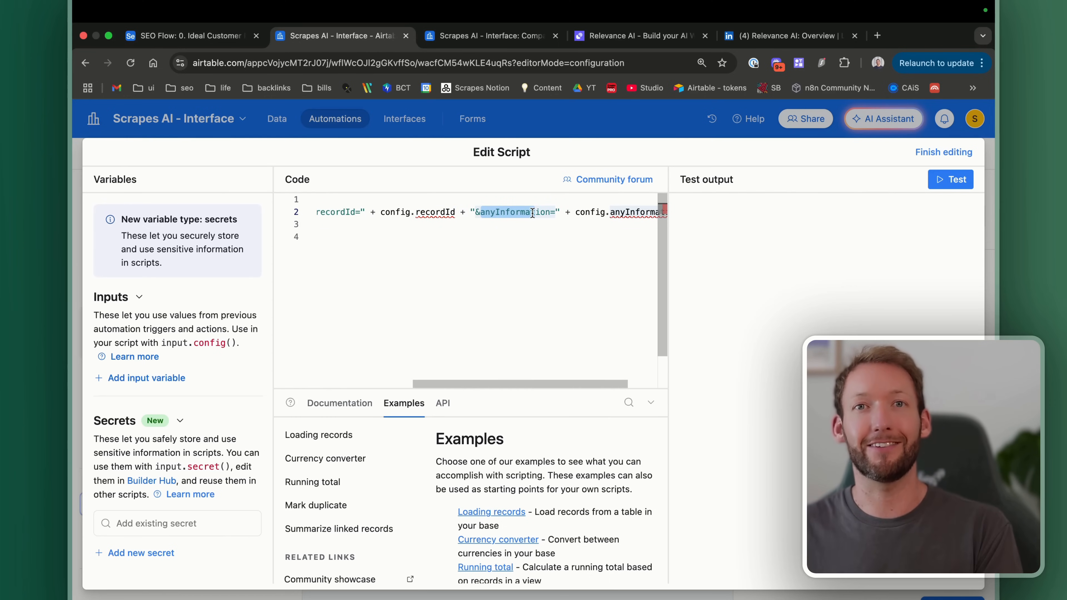
scroll(533, 212, "left", 2)
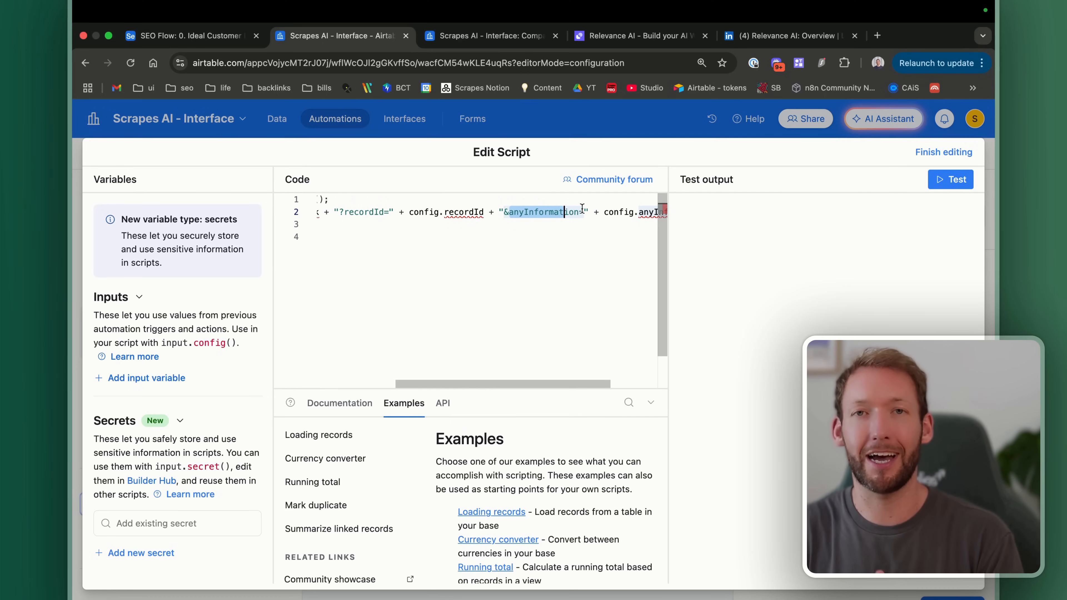
scroll(582, 208, "right", 5)
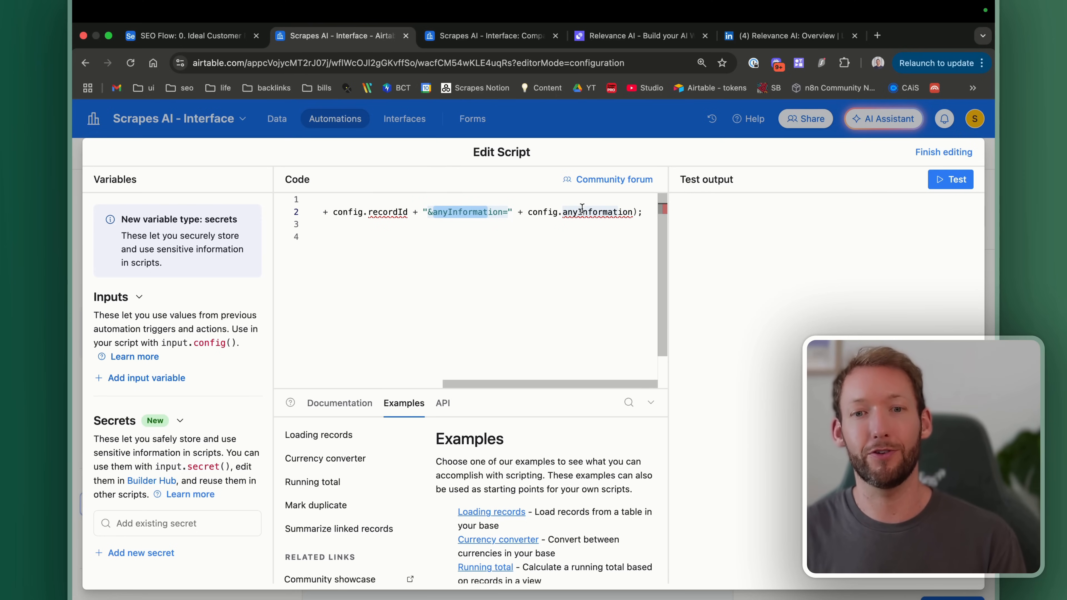
scroll(582, 208, "left", 12)
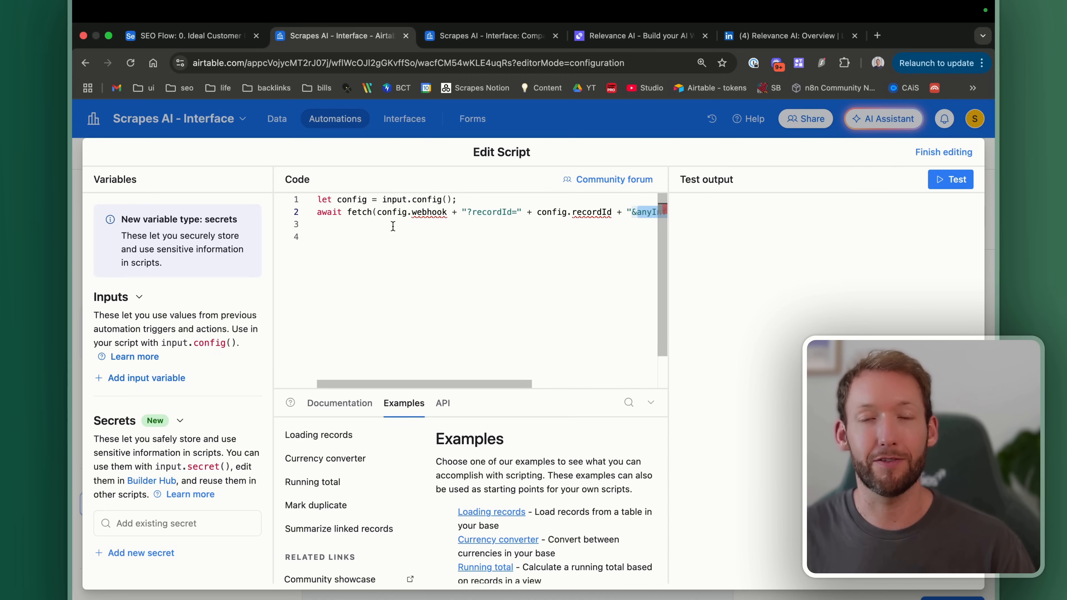
left_click_drag(318, 200, 385, 200)
left_click(387, 199)
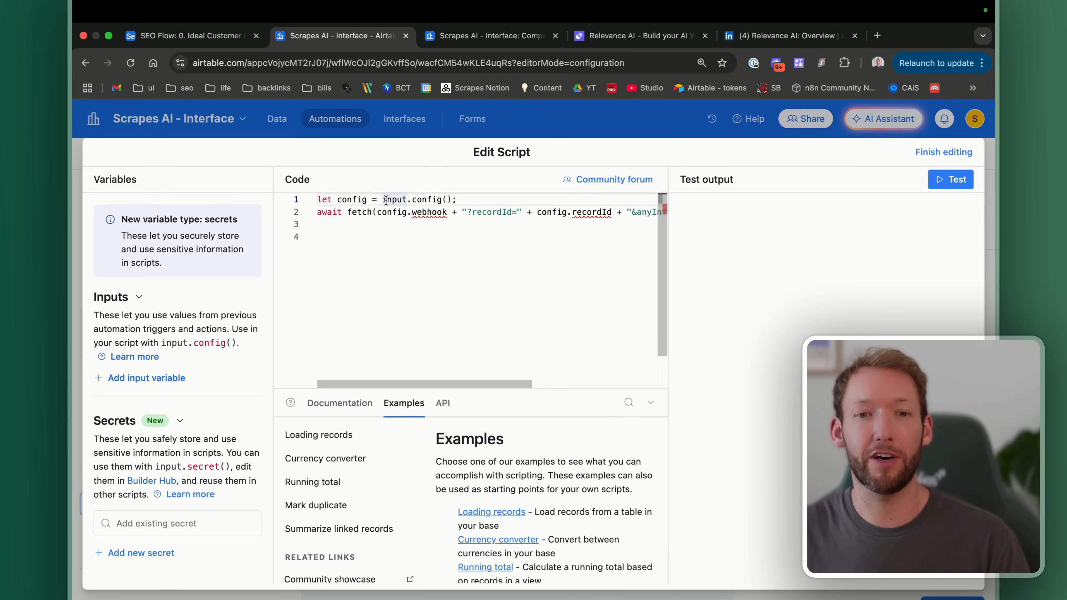
left_click_drag(386, 200, 457, 200)
left_click_drag(162, 343, 230, 344)
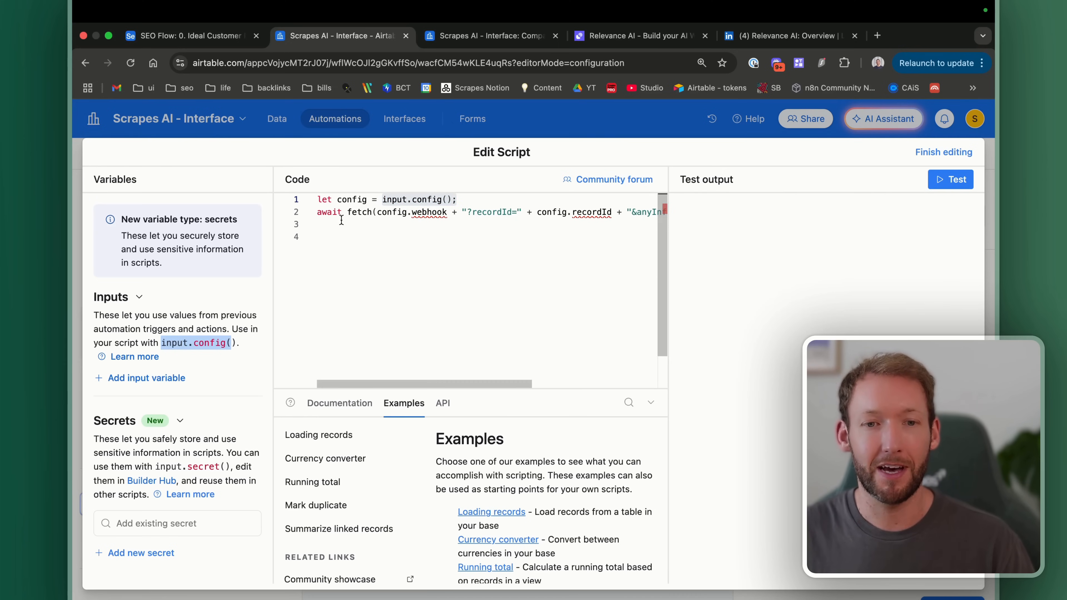
left_click_drag(447, 211, 367, 212)
scroll(379, 212, "right", 3)
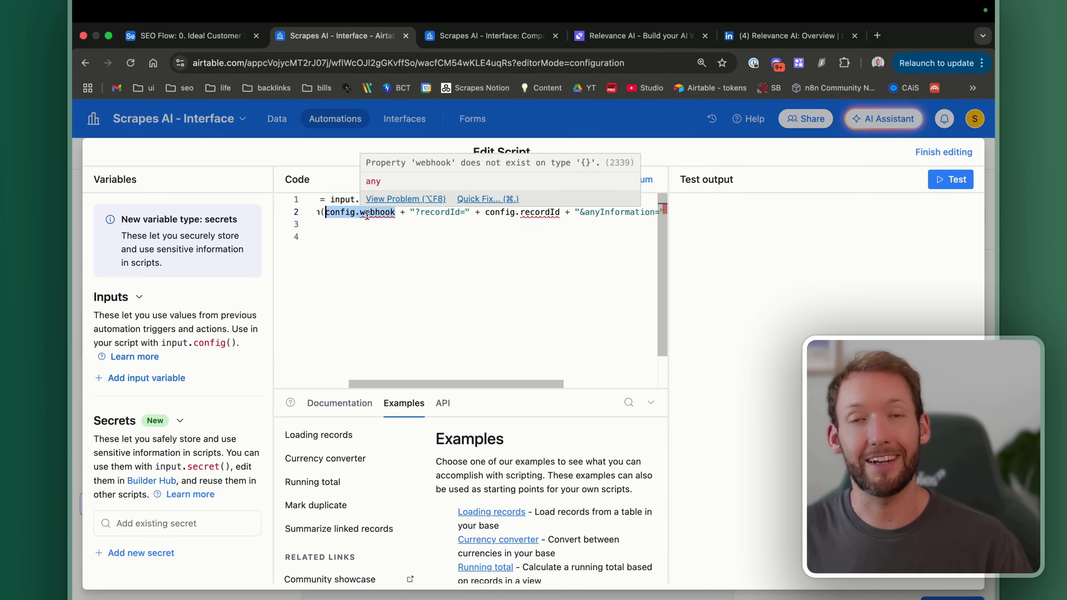
left_click_drag(416, 212, 455, 212)
scroll(532, 216, "right", 3)
scroll(521, 218, "left", 3)
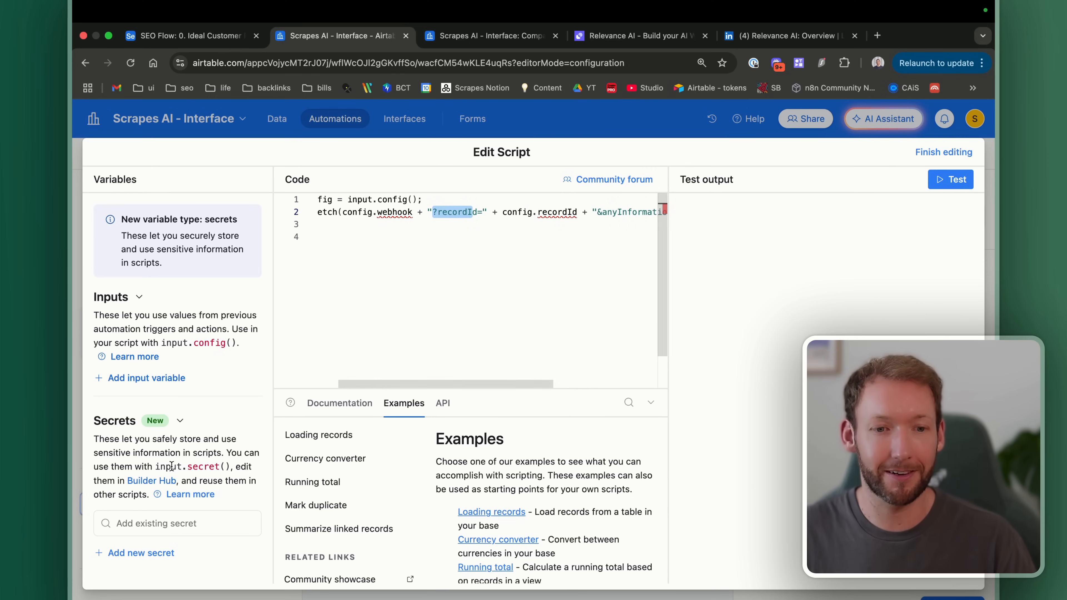
scroll(480, 243, "left", 2)
left_click(403, 218)
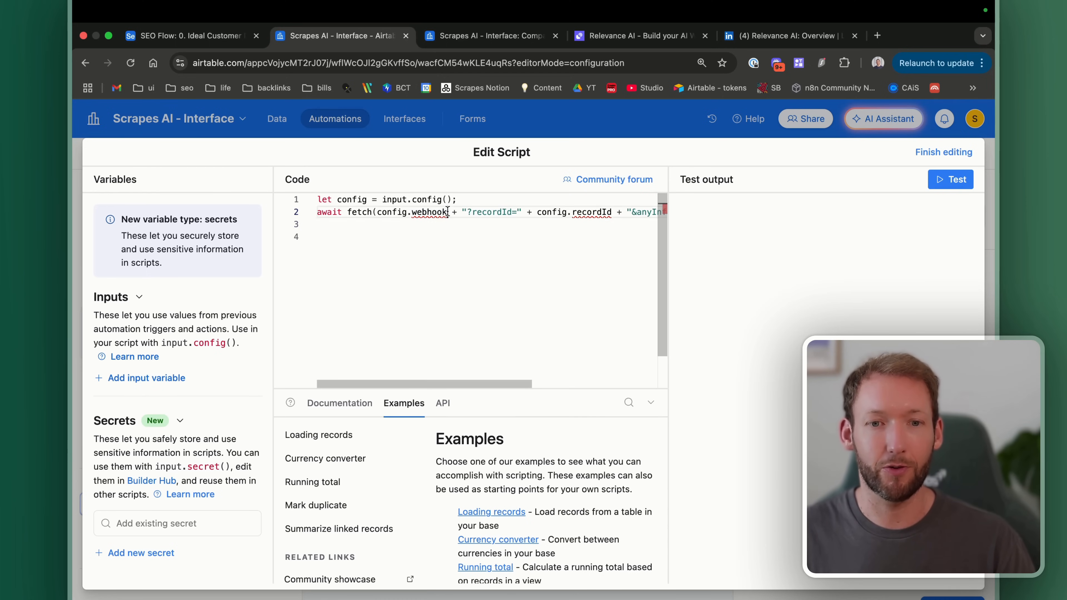
left_click_drag(447, 212, 386, 210)
scroll(475, 238, "right", 3)
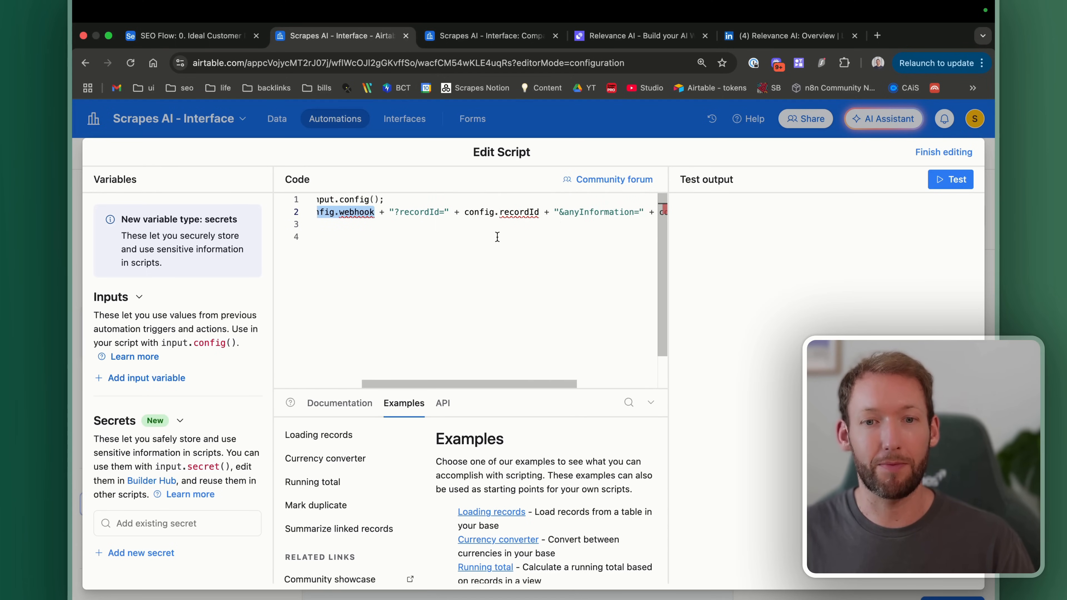
left_click_drag(524, 211, 463, 210)
scroll(525, 263, "right", 5)
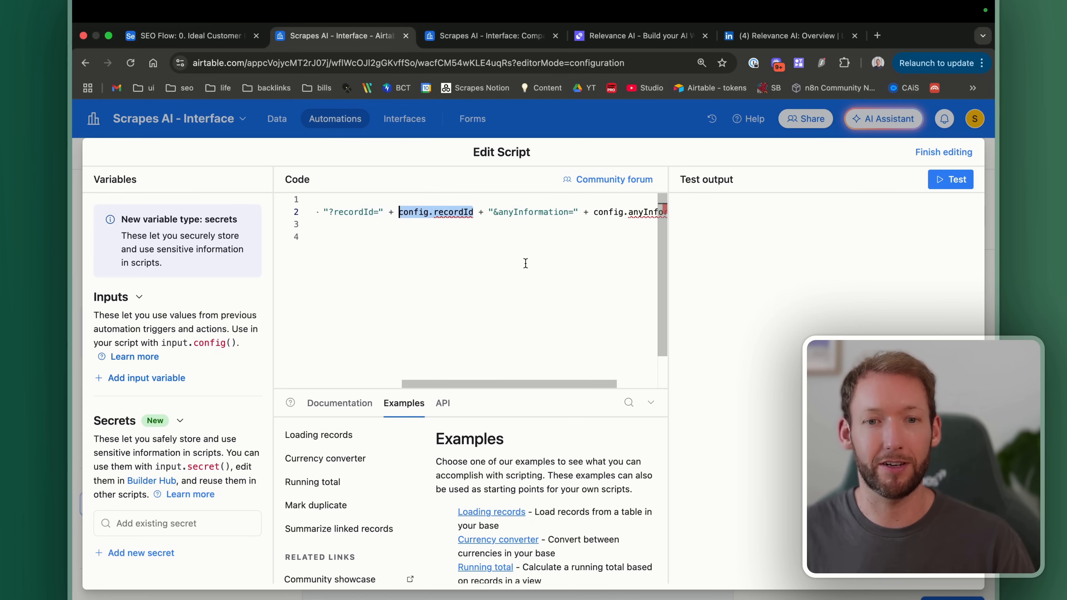
scroll(503, 253, "left", 5)
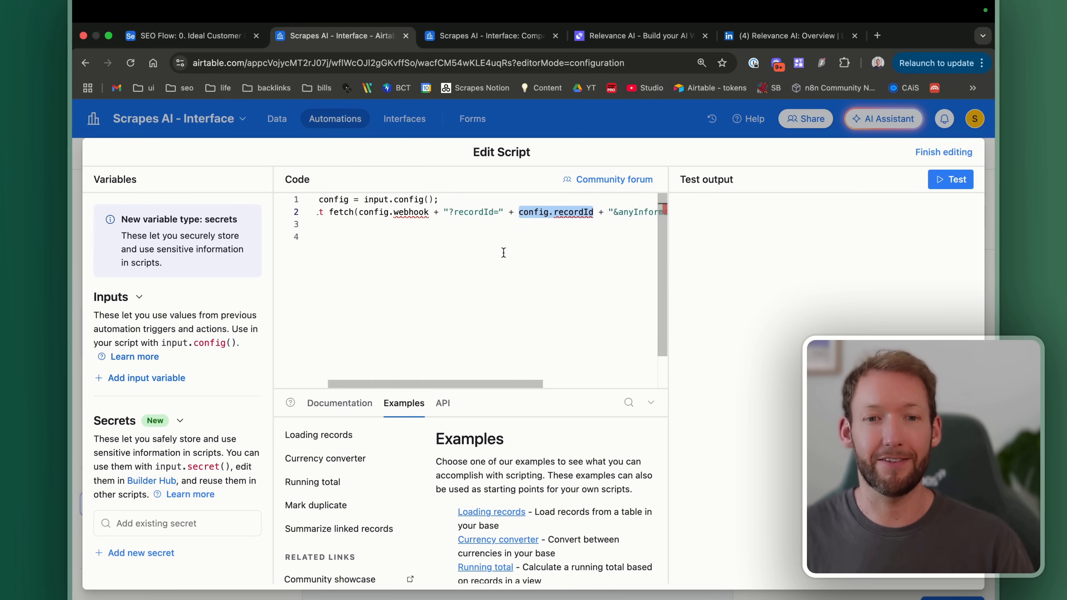
Step: Add script inputs webhook, recordId and anyInformation, giving anyInformation the value 'Test value'
left_click(140, 378)
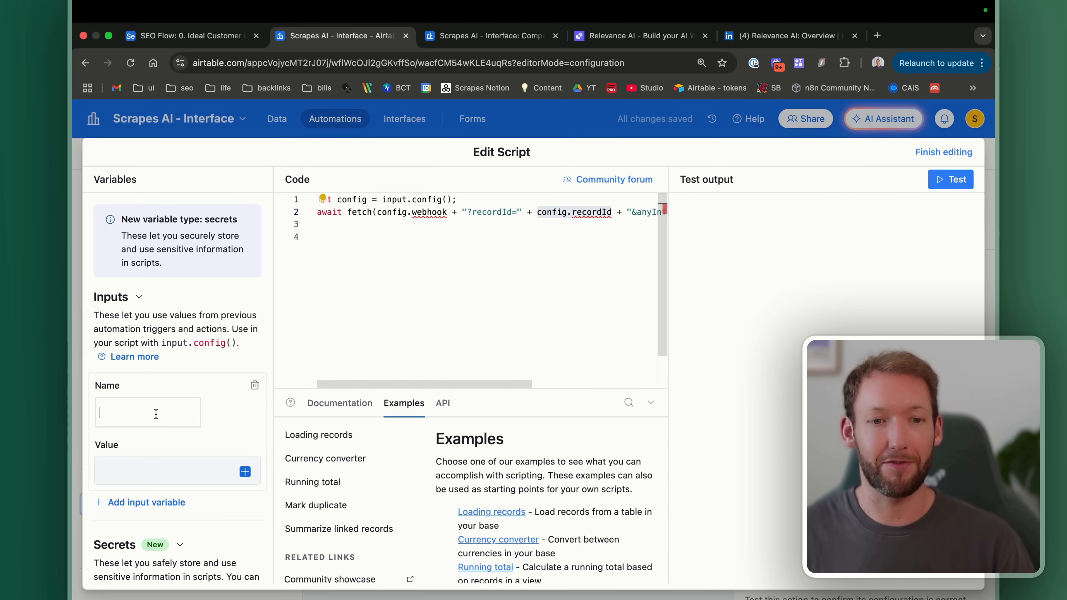
type("webhook")
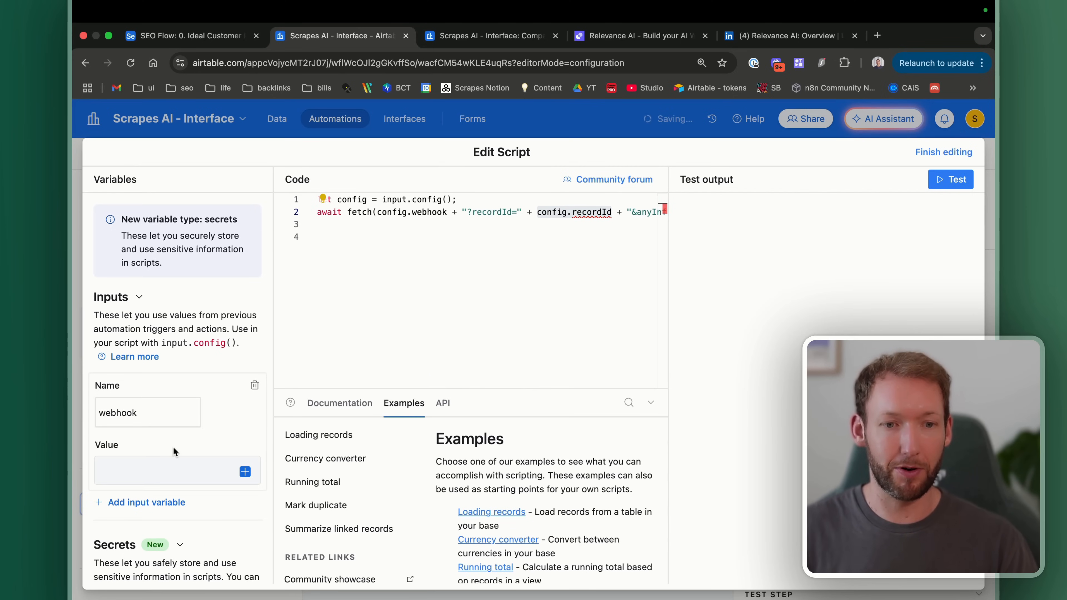
scroll(174, 447, "down", 3)
left_click(152, 437)
type("recordId")
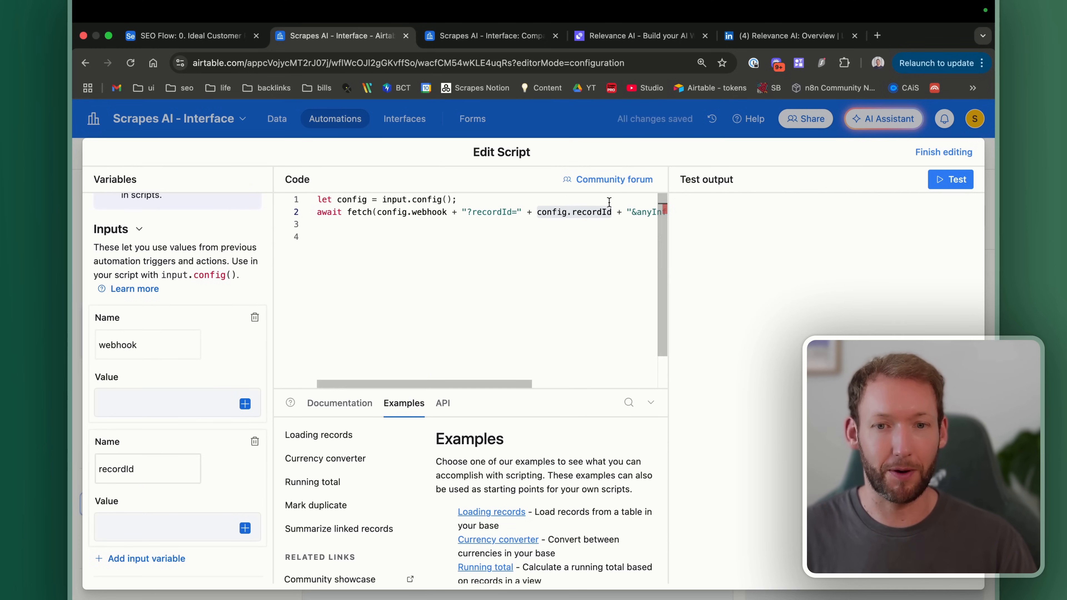
scroll(183, 475, "down", 2)
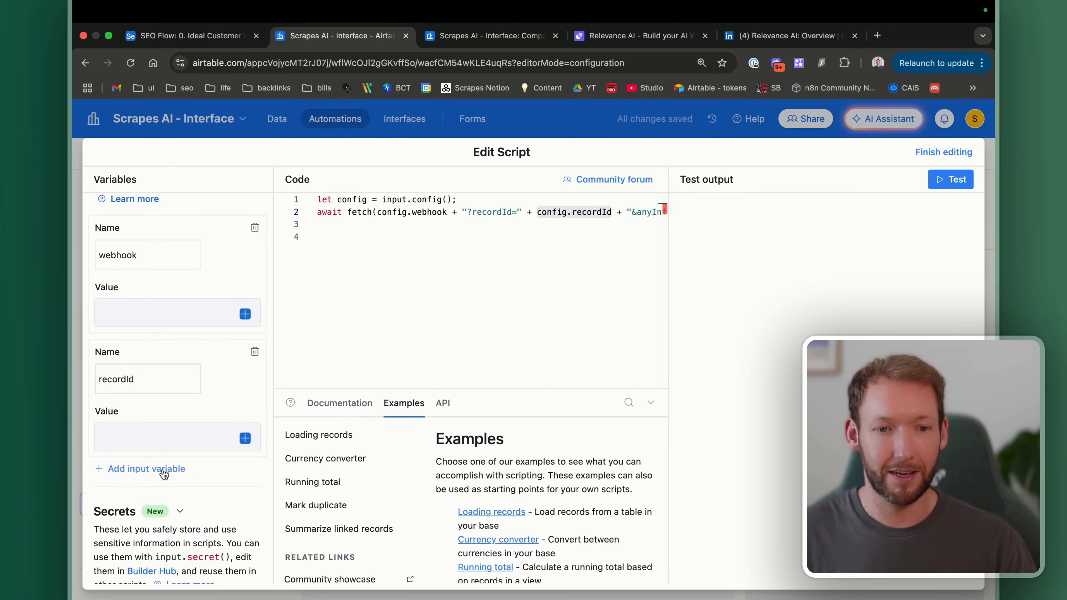
left_click(145, 467)
type("anyInformation")
left_click(136, 562)
type("Test value")
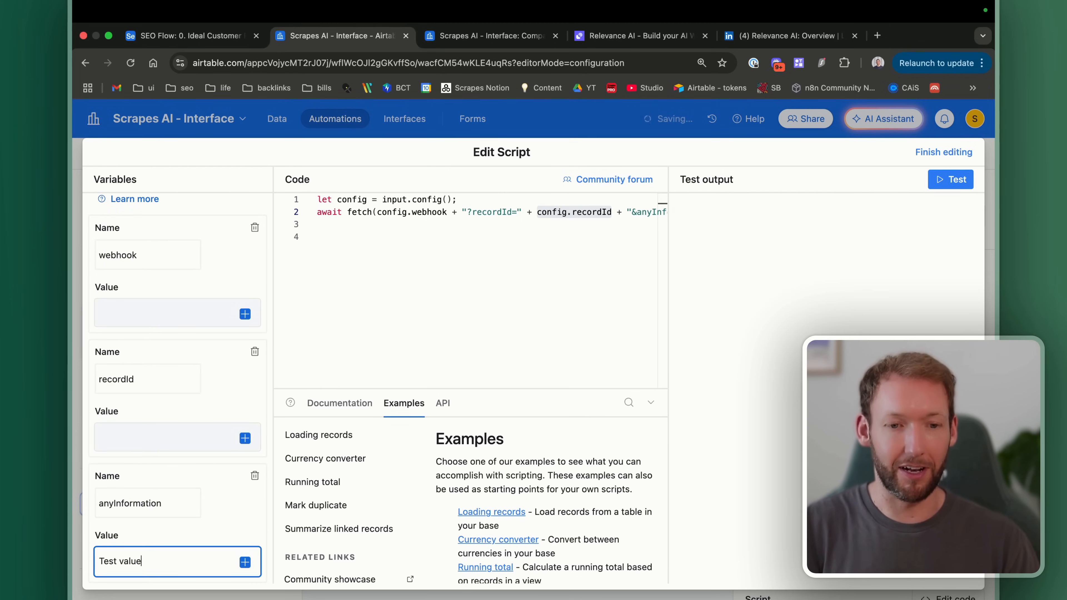
Step: Map the recordId input to the Airtable record ID
left_click(171, 436)
scroll(171, 353, "up", 1)
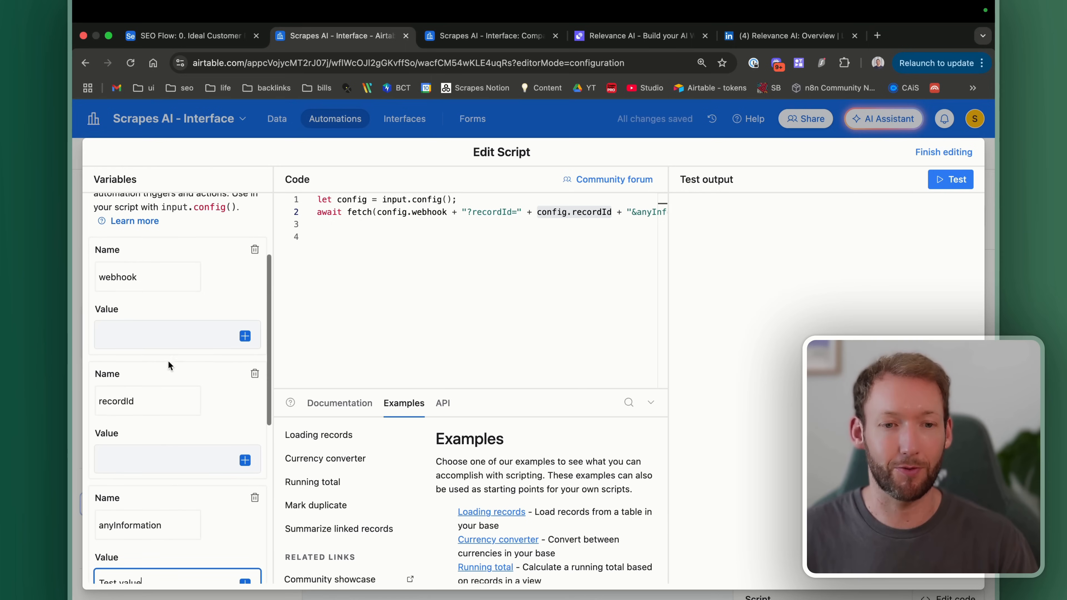
left_click(244, 460)
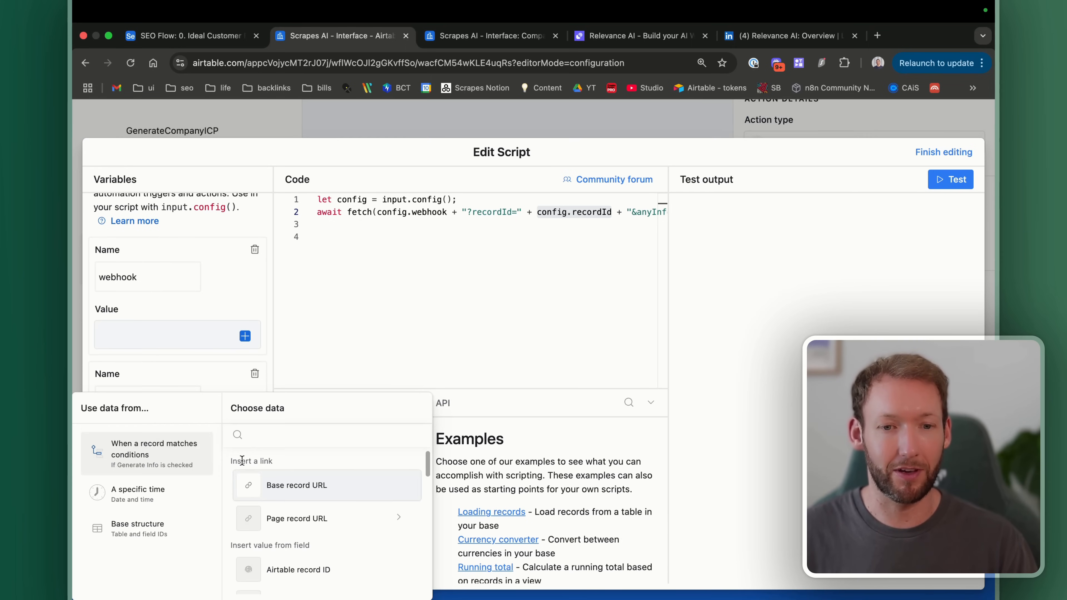
scroll(294, 504, "down", 2)
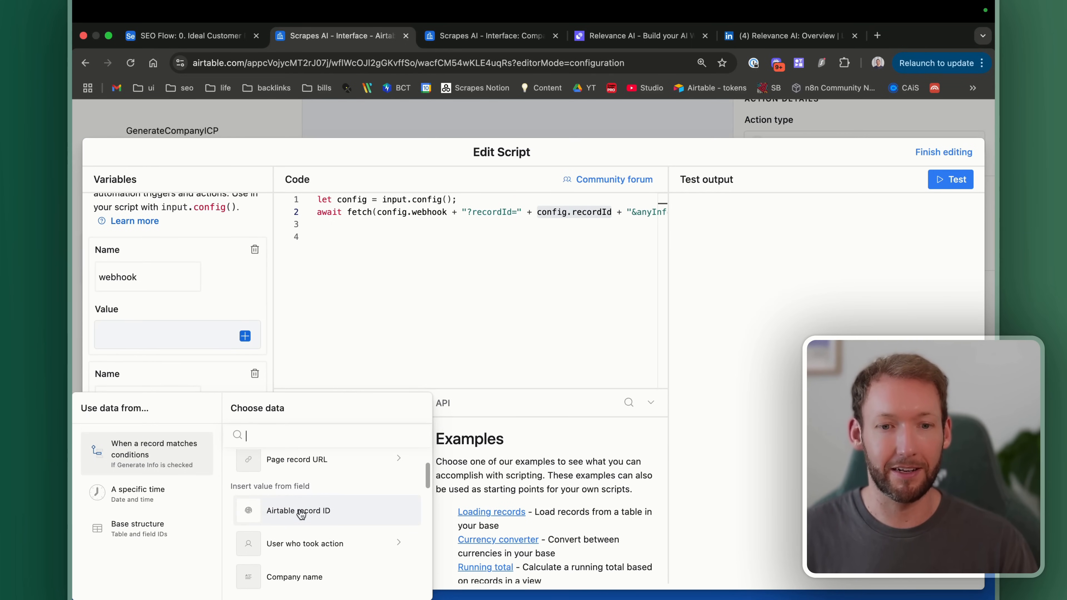
left_click(299, 510)
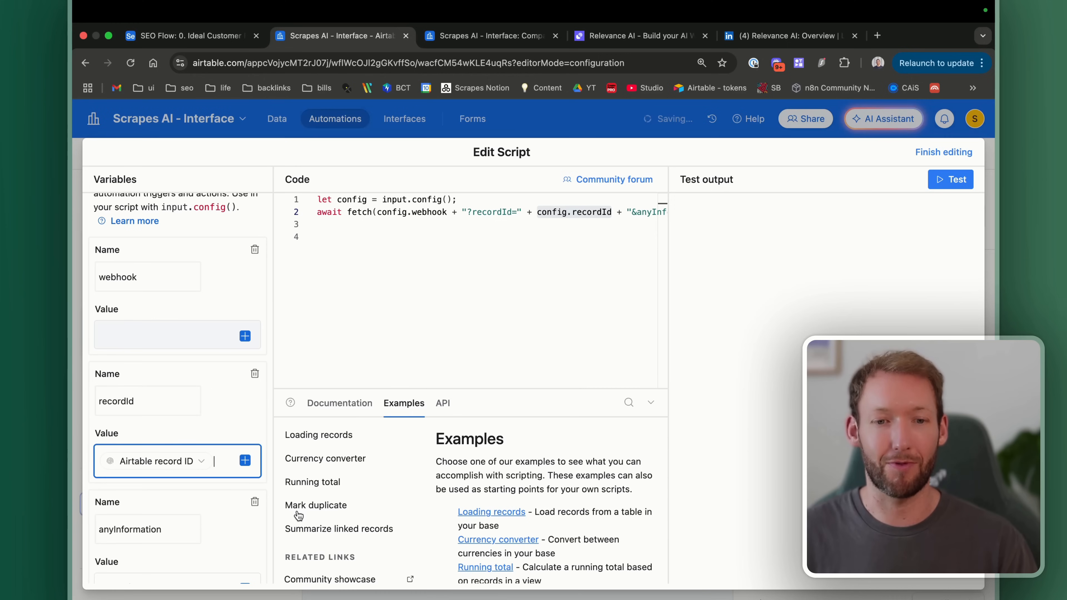
scroll(207, 434, "up", 1)
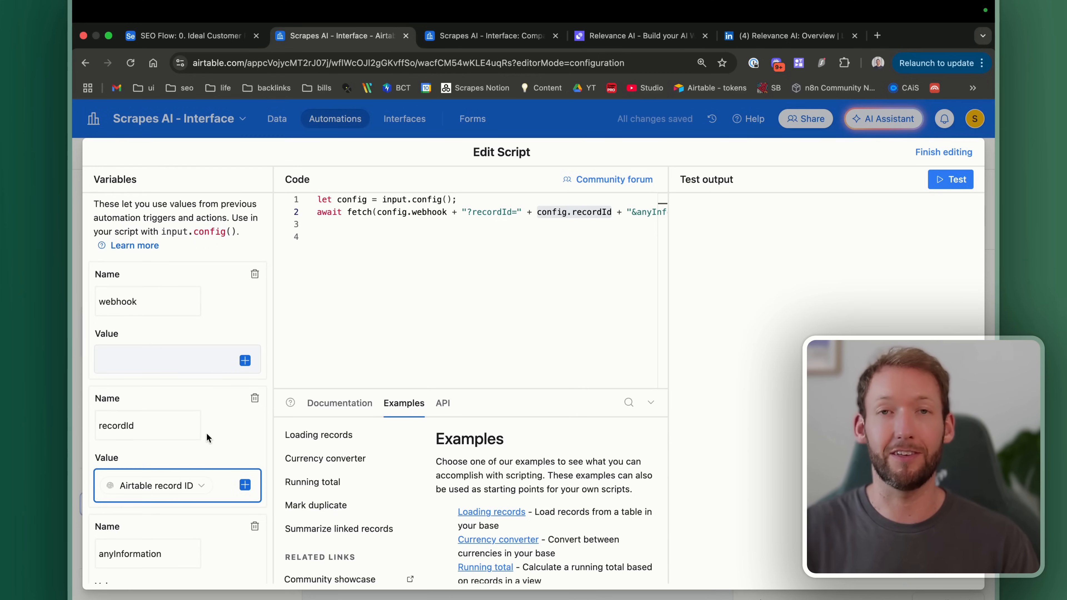
scroll(207, 433, "up", 3)
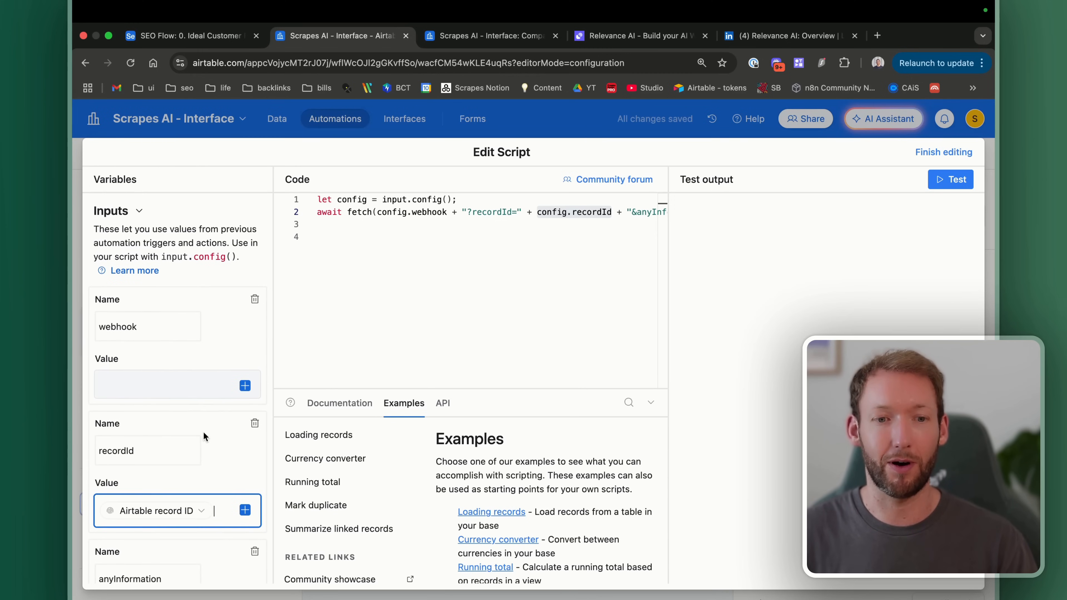
Step: Paste the n8n Webhook node's test URL into the Airtable script's webhook input value
key("ctrl+Right")
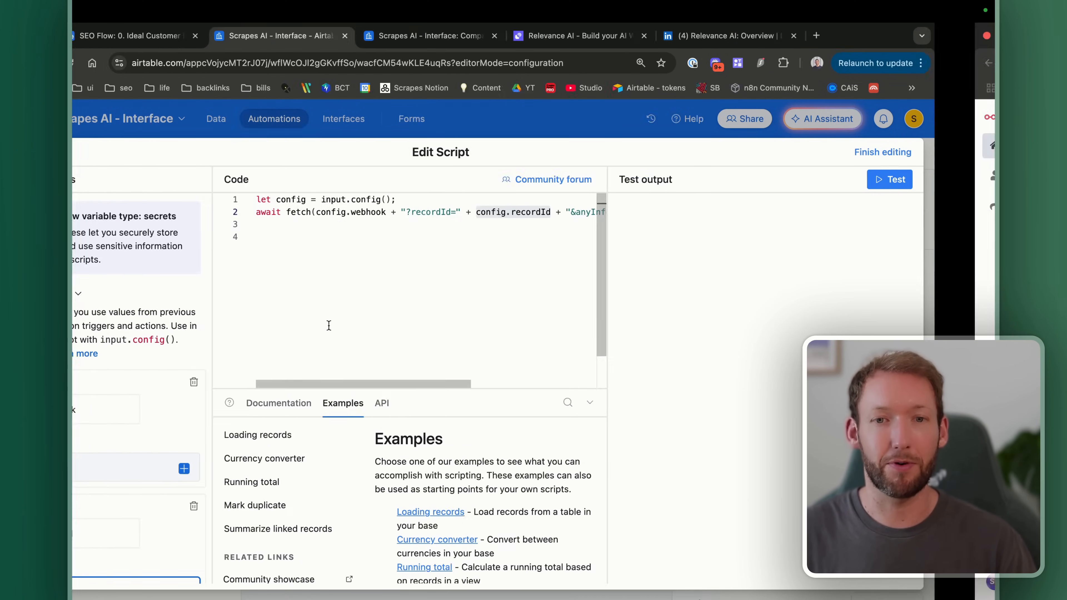
scroll(330, 331, "down", 1)
scroll(330, 330, "down", 5)
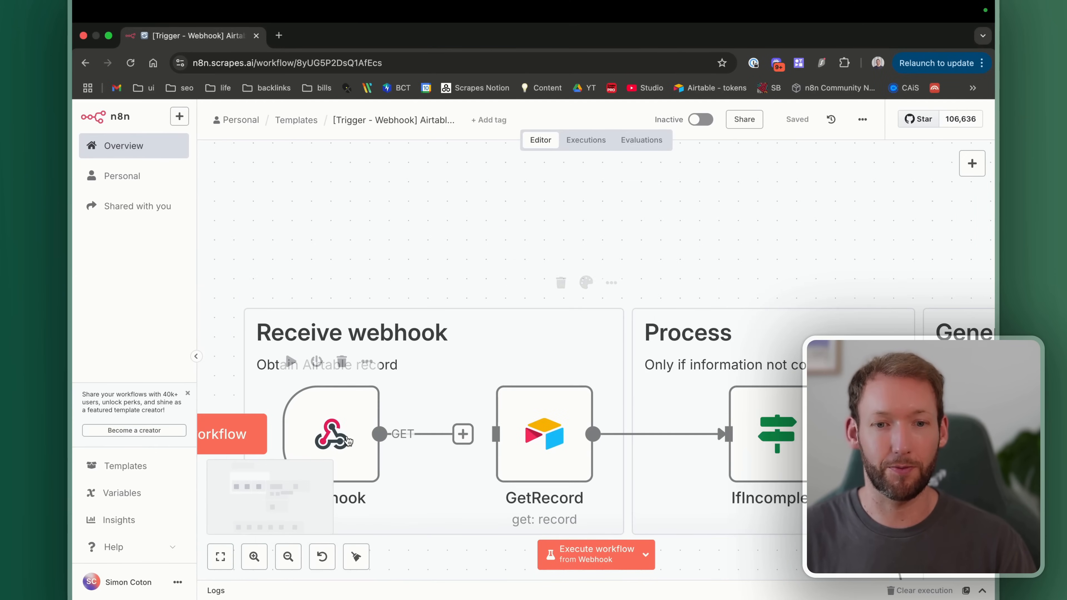
double_click(344, 426)
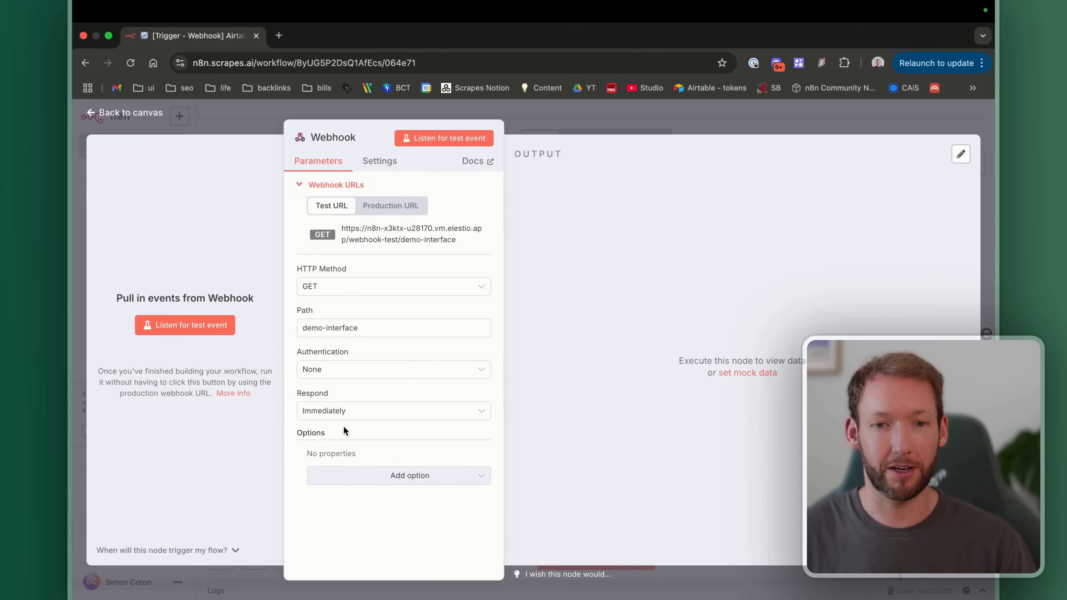
left_click(379, 228)
key("ctrl+Left")
left_click(134, 468)
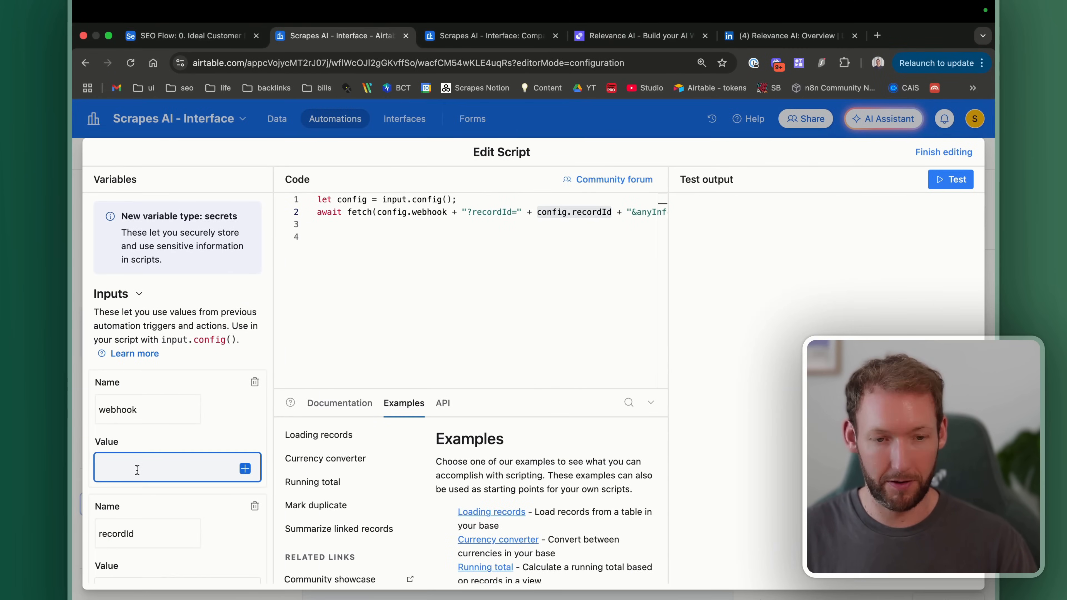
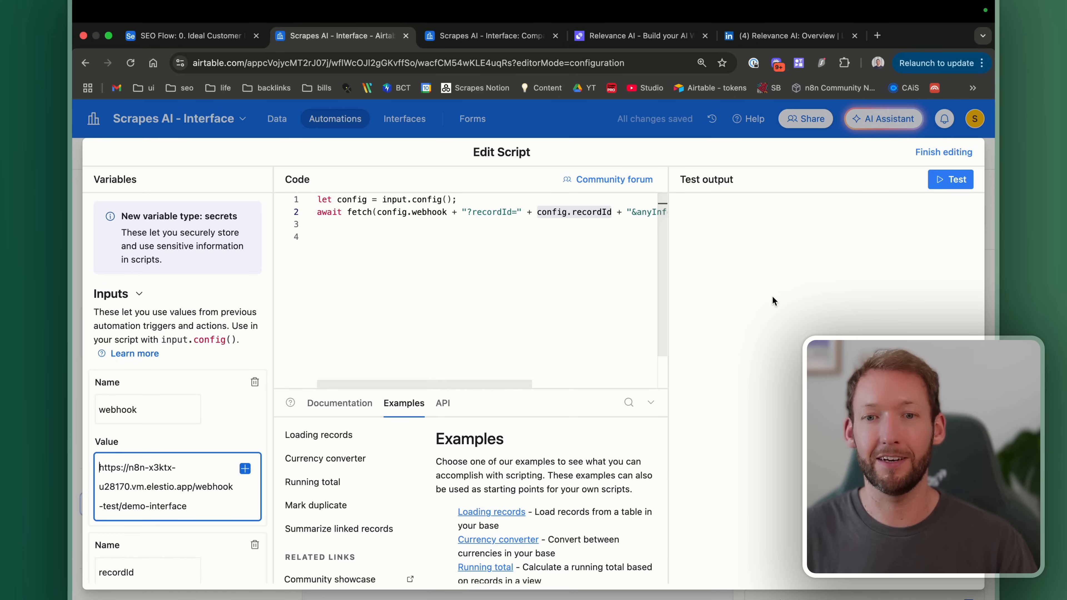
Step: Check the webhook's production URL, then set the Webhook node listening for a test event
key("ctrl+Right")
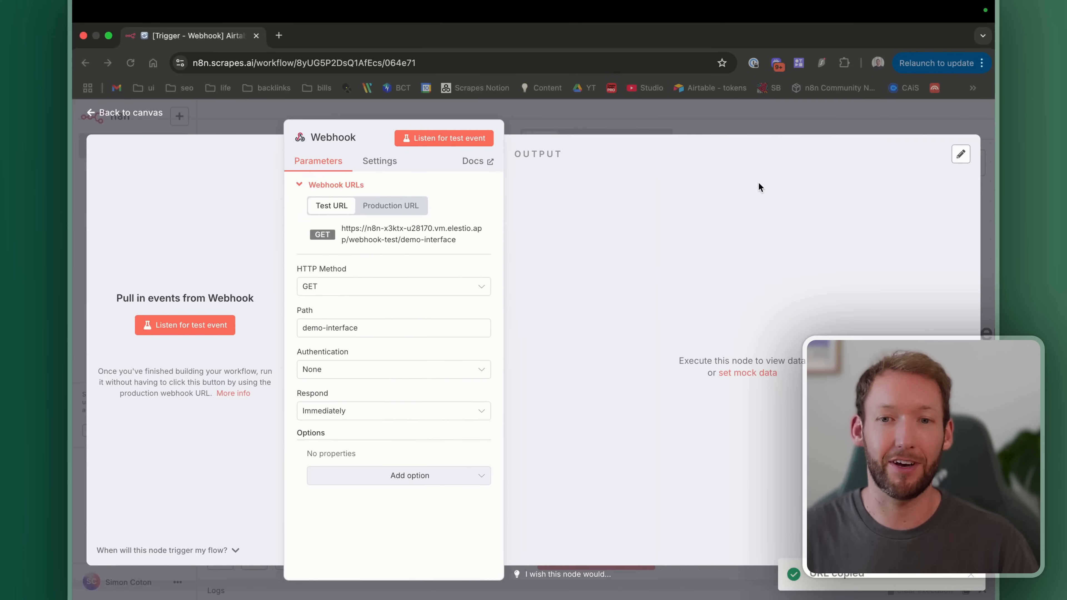
left_click(121, 112)
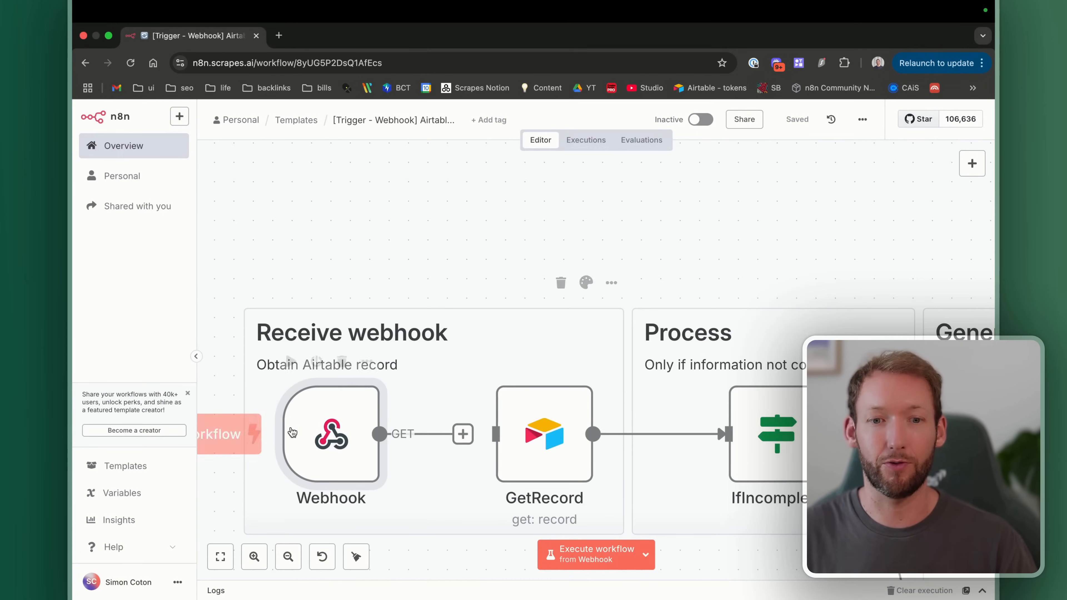
double_click(331, 432)
left_click(391, 206)
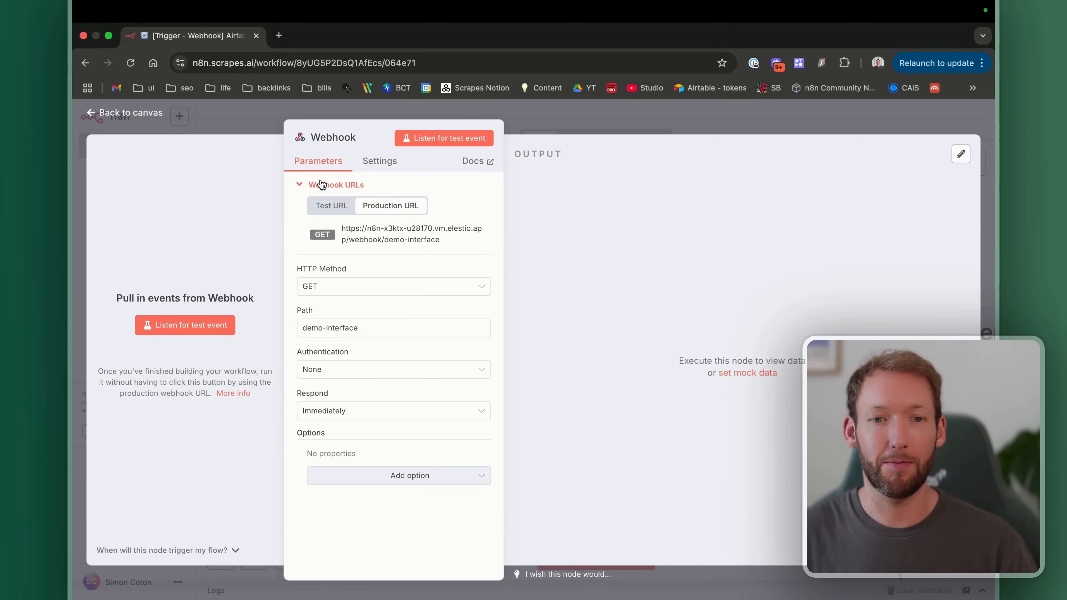
left_click(121, 112)
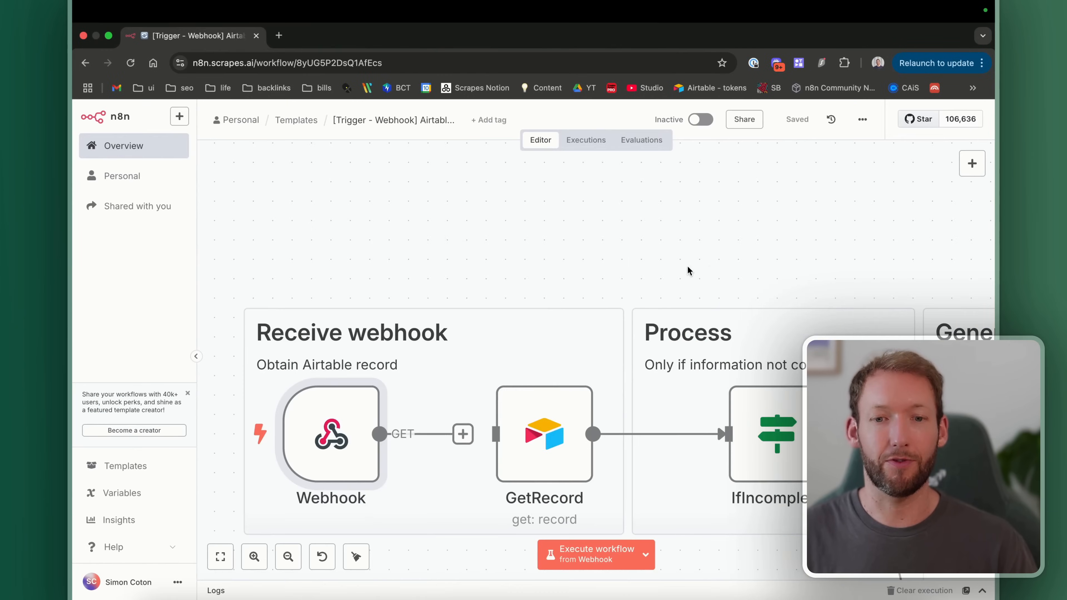
double_click(353, 420)
left_click(444, 138)
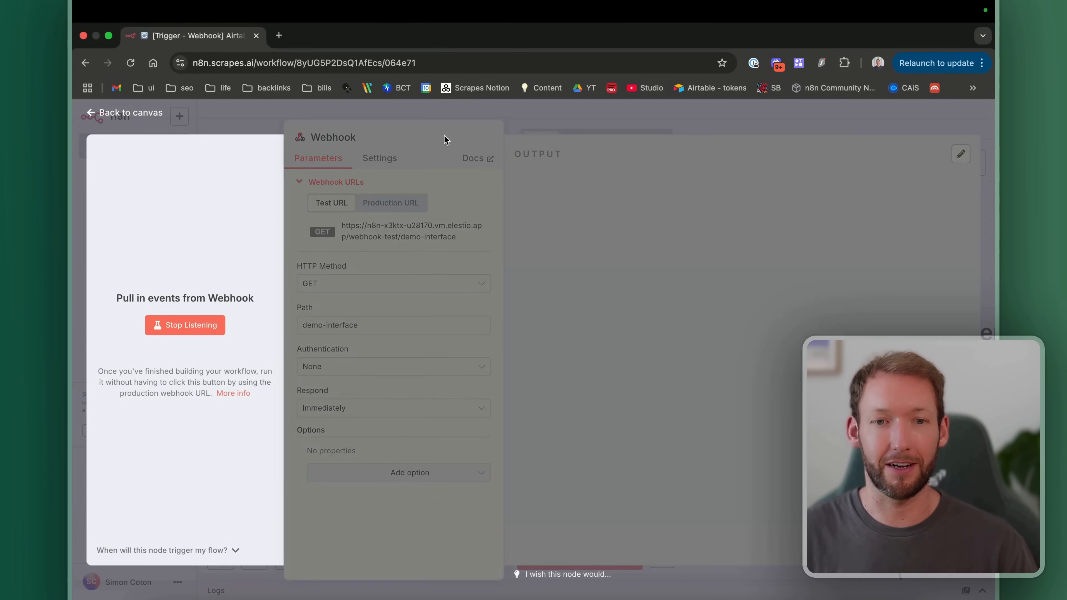
key("ctrl+Left")
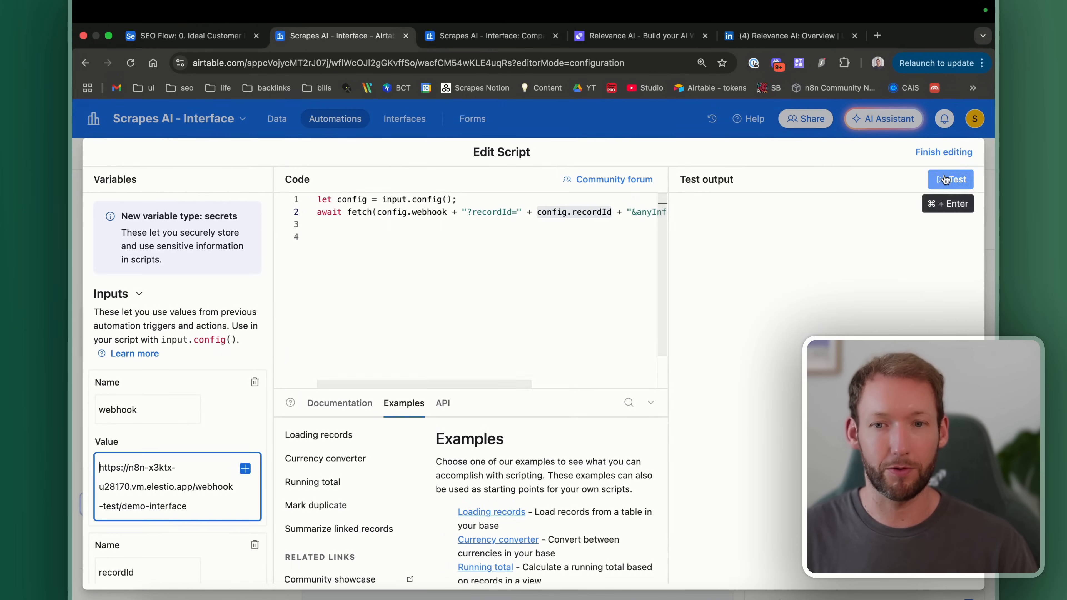
Step: Test the script with the Relevance AI record so it calls the n8n webhook
left_click(939, 180)
left_click(663, 446)
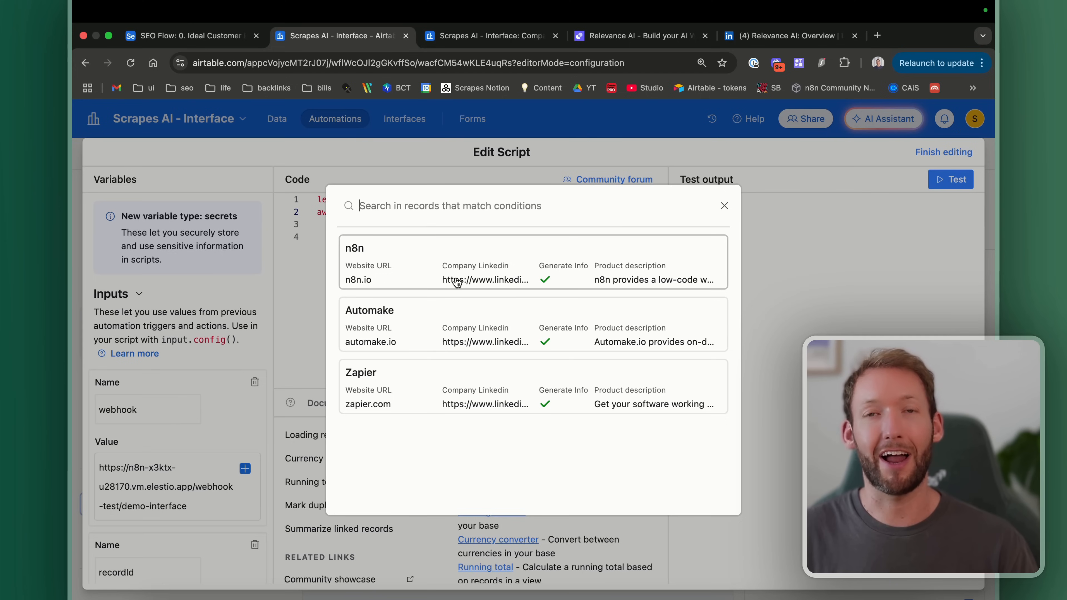
left_click(483, 38)
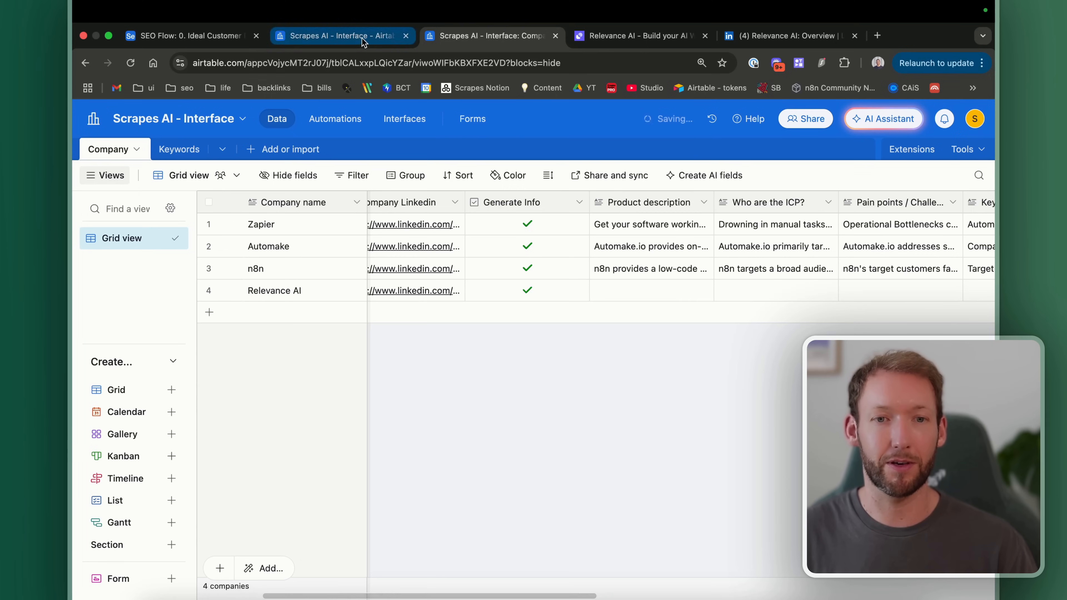
left_click(339, 37)
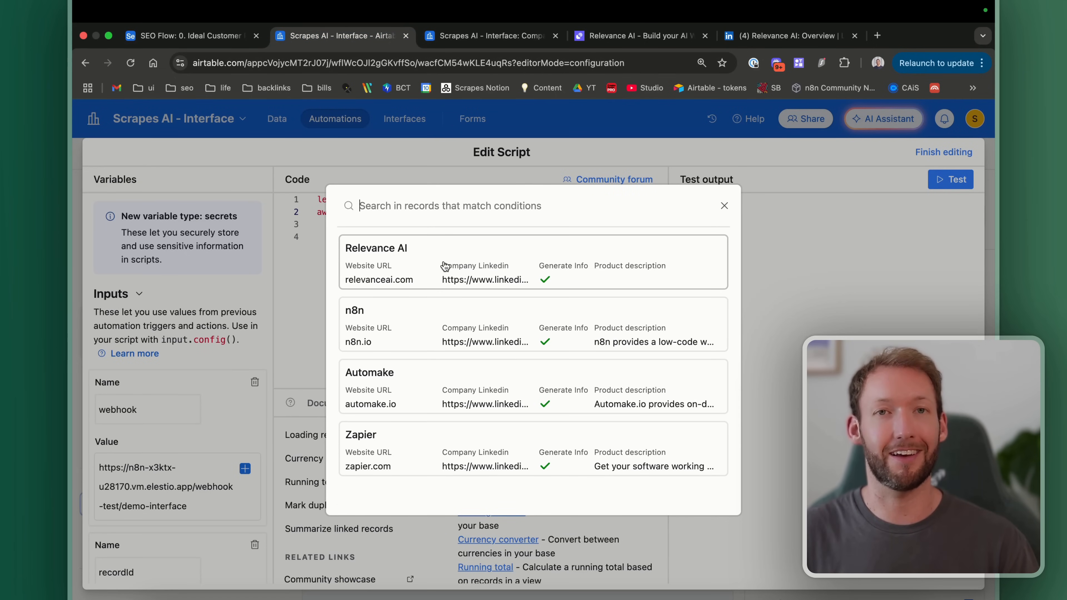
left_click(425, 260)
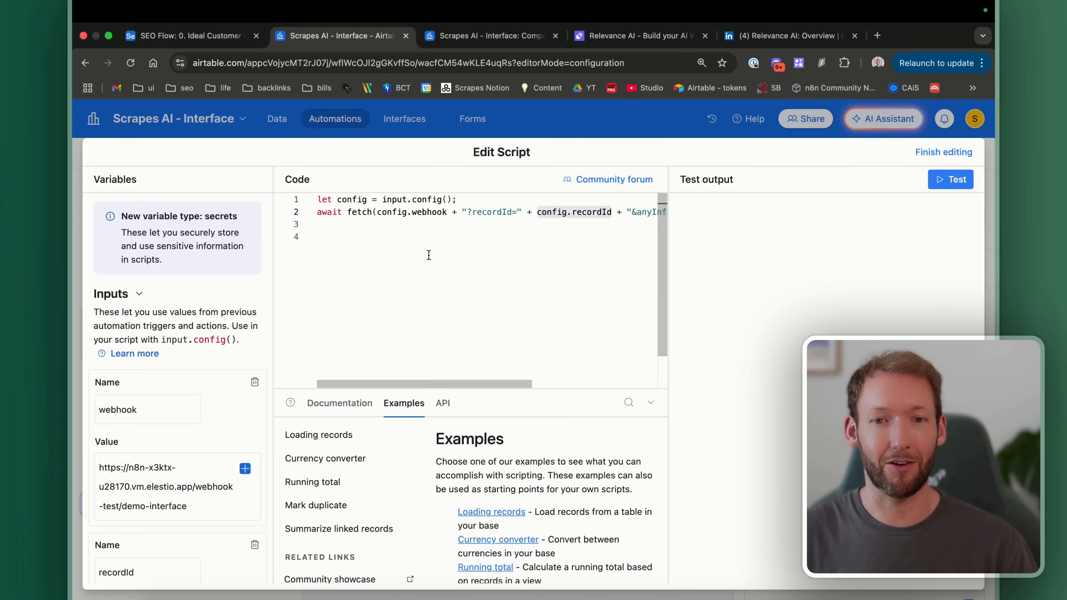
left_click(950, 179)
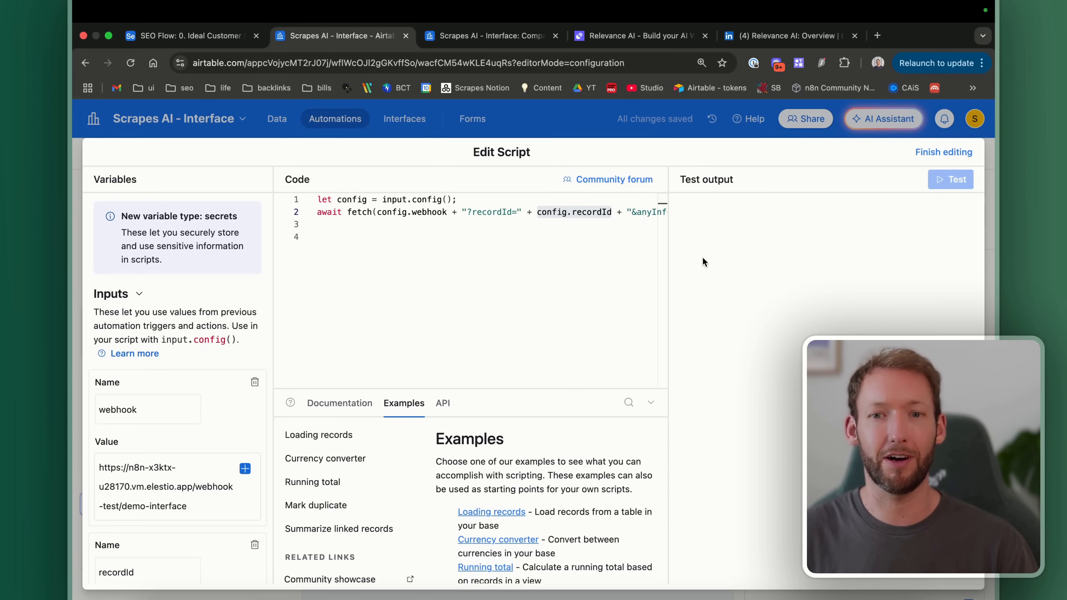
key("ctrl+Right")
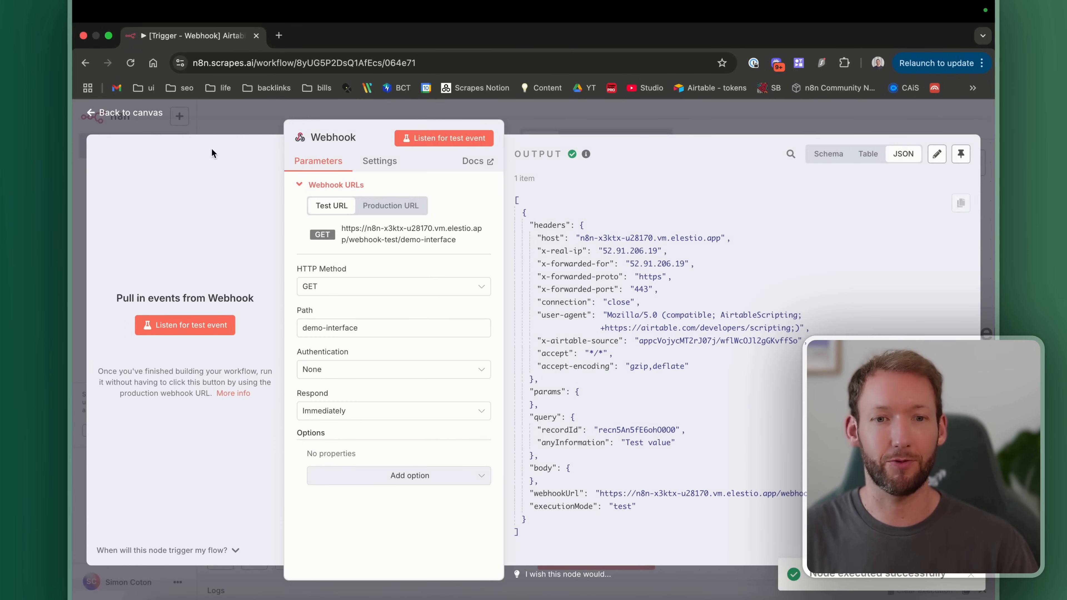
Step: Inspect the Webhook node's received anyInformation data, pin it, and save the workflow
left_click(148, 111)
scroll(382, 378, "down", 3)
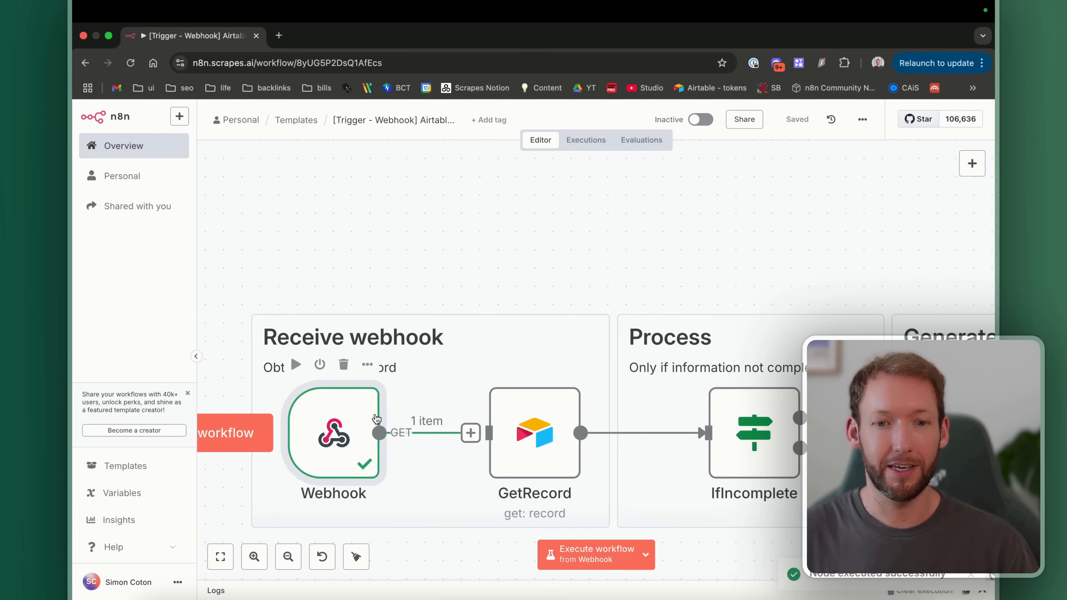
double_click(385, 402)
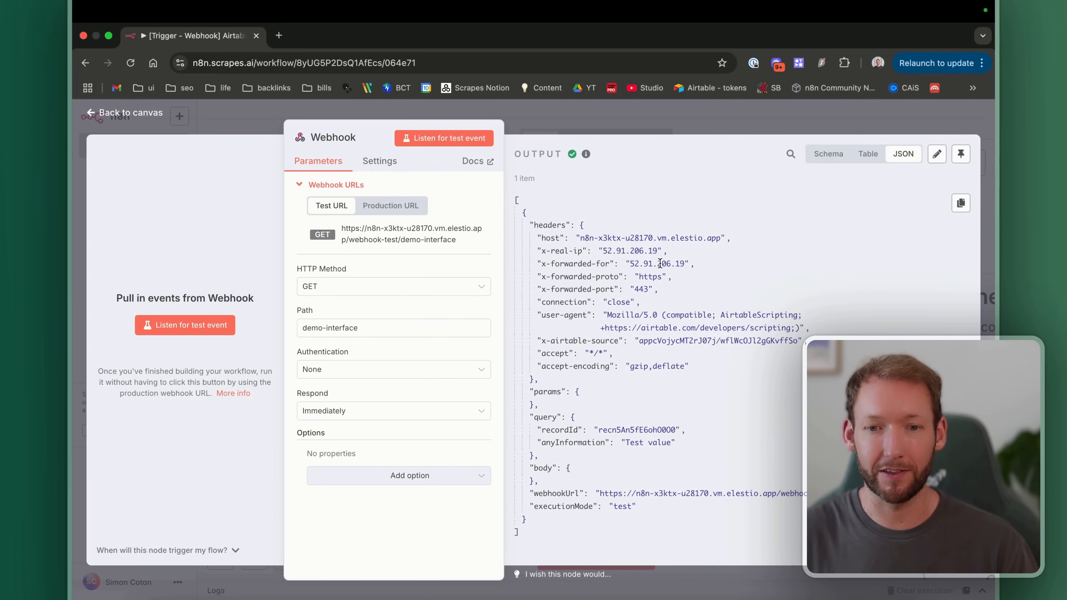
scroll(593, 377, "down", 1)
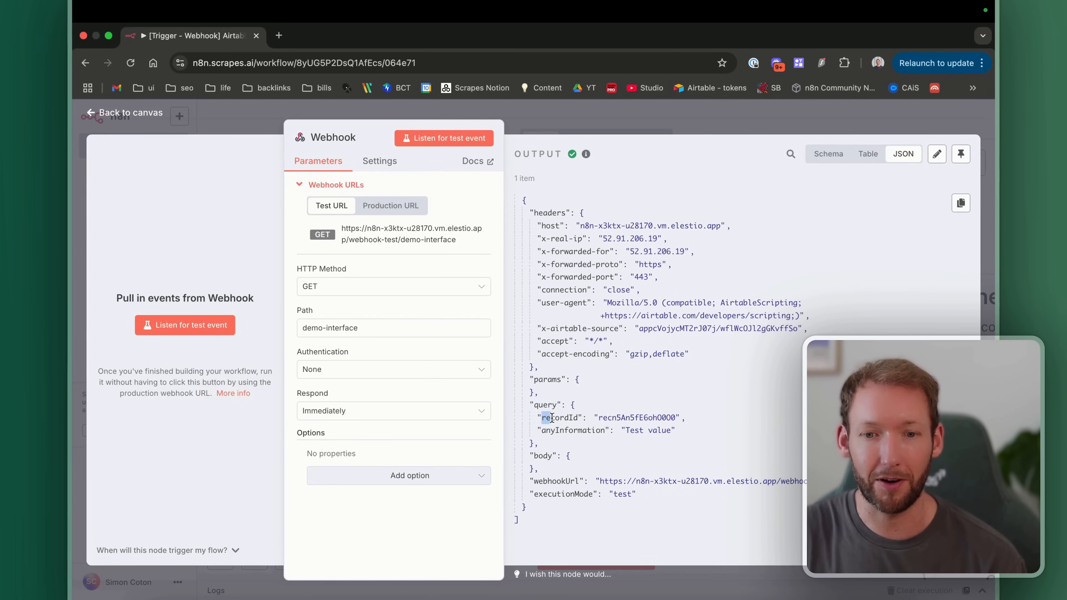
left_click(658, 424)
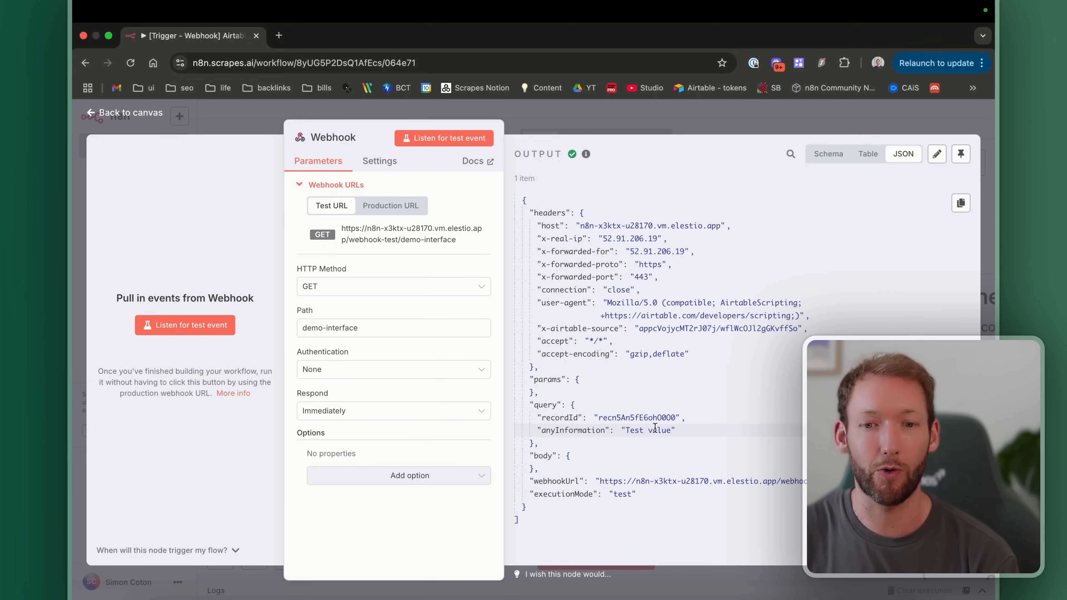
key("Escape")
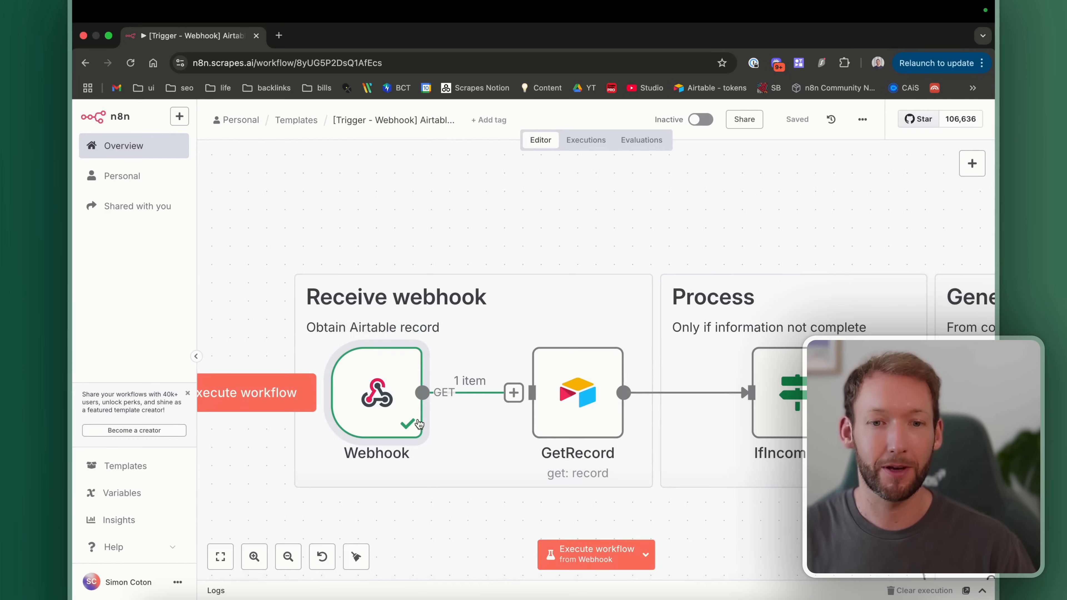
double_click(410, 382)
left_click(959, 155)
left_click(155, 117)
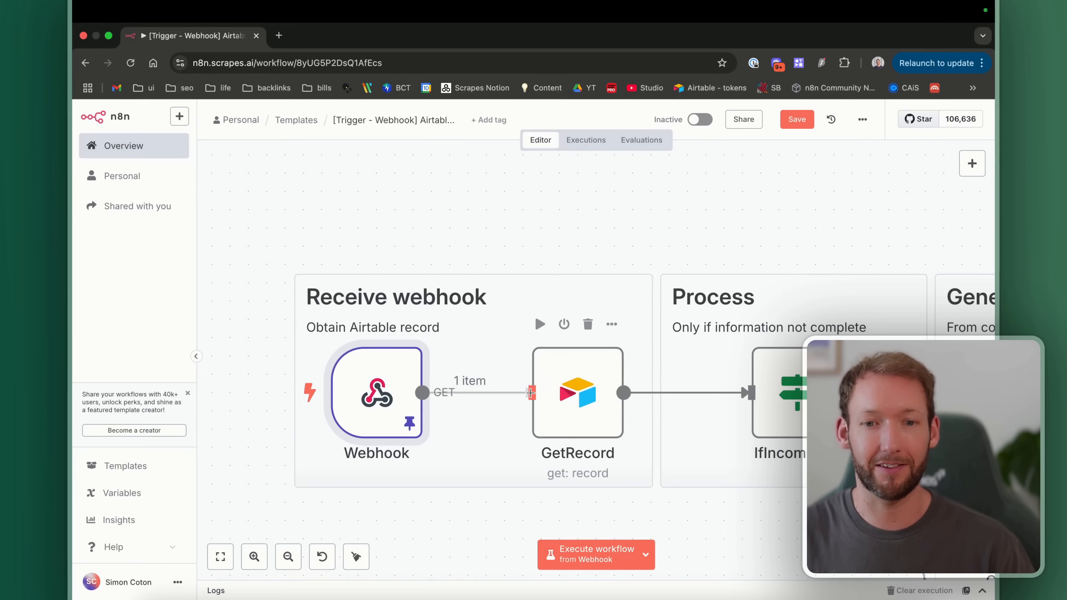
left_click(794, 121)
Step: Verify GetRecord's Record ID expression uses $json.query.recordId
scroll(497, 418, "right", 5)
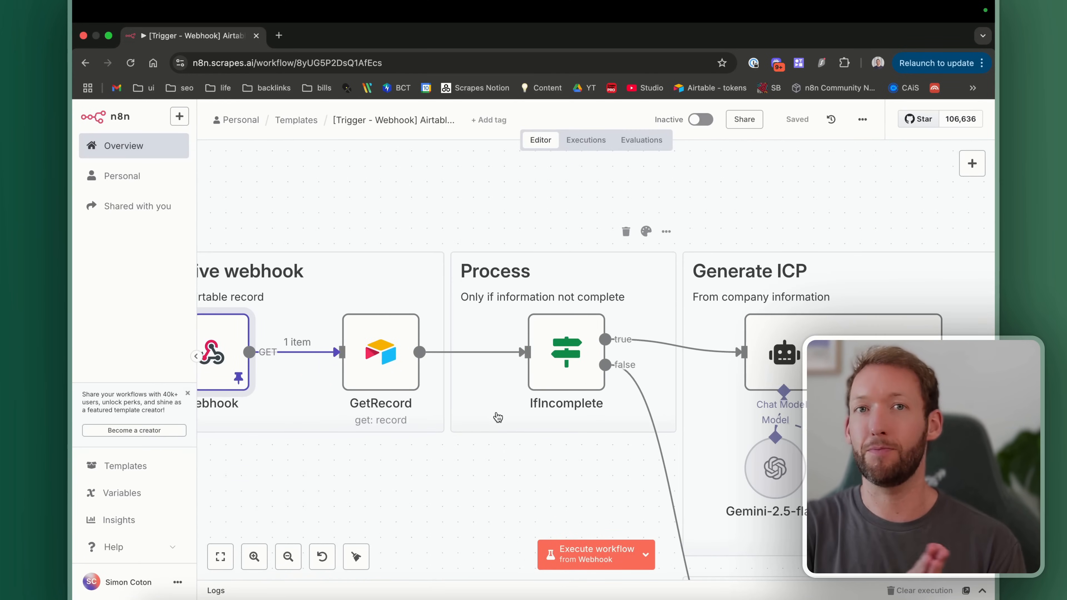
double_click(410, 377)
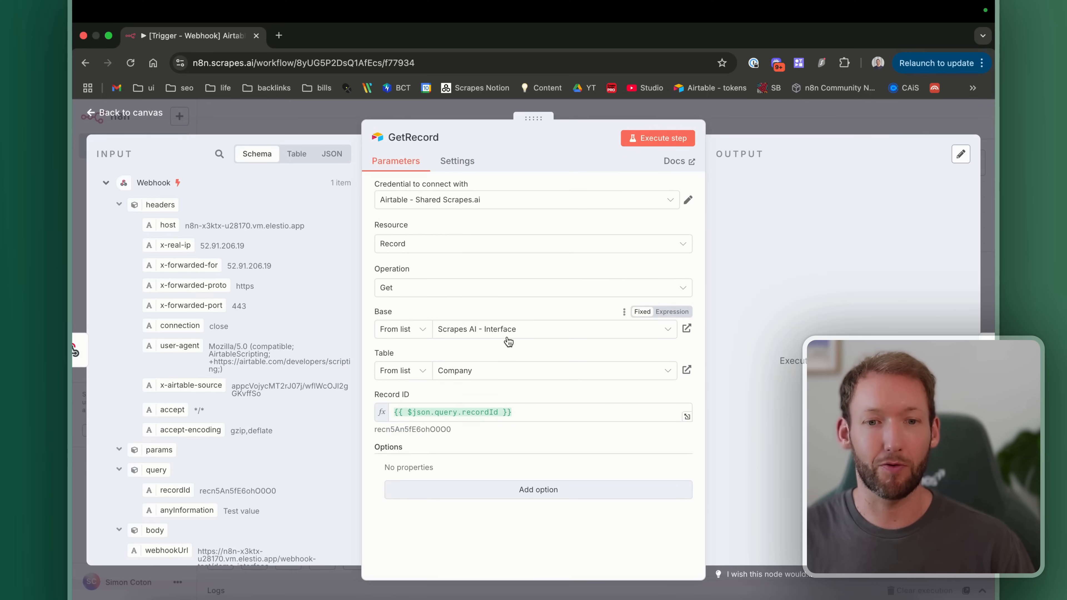
left_click_drag(541, 414, 422, 415)
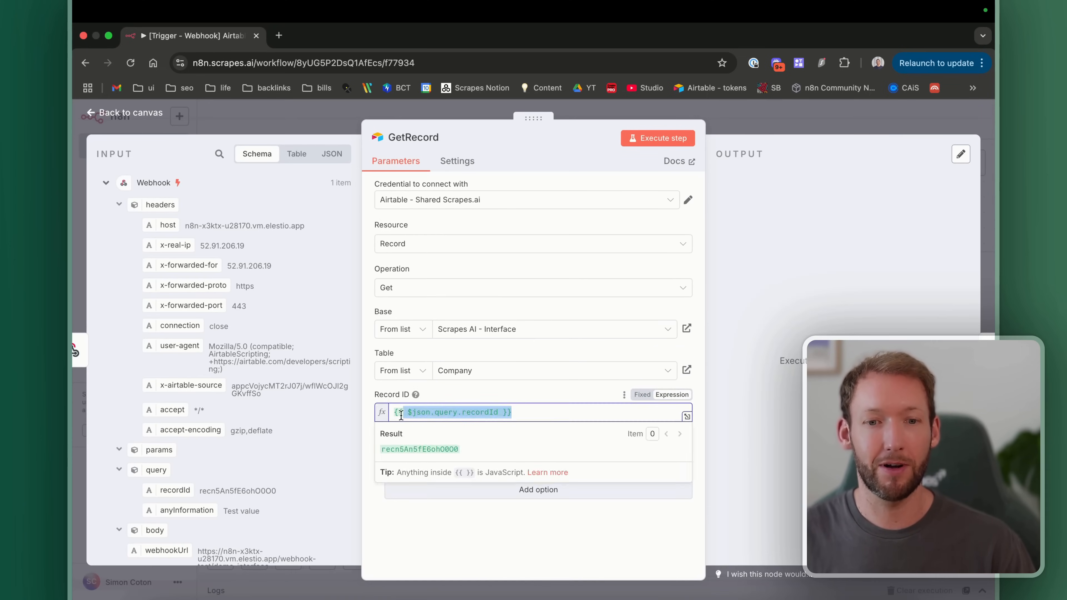
scroll(222, 415, "down", 3)
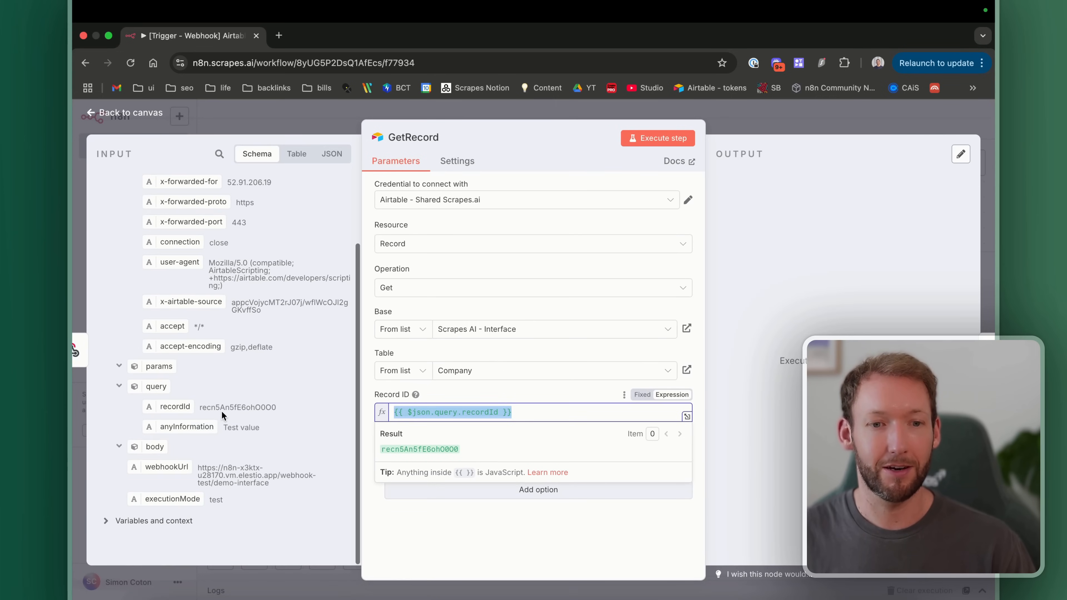
left_click(122, 112)
scroll(532, 333, "right", 5)
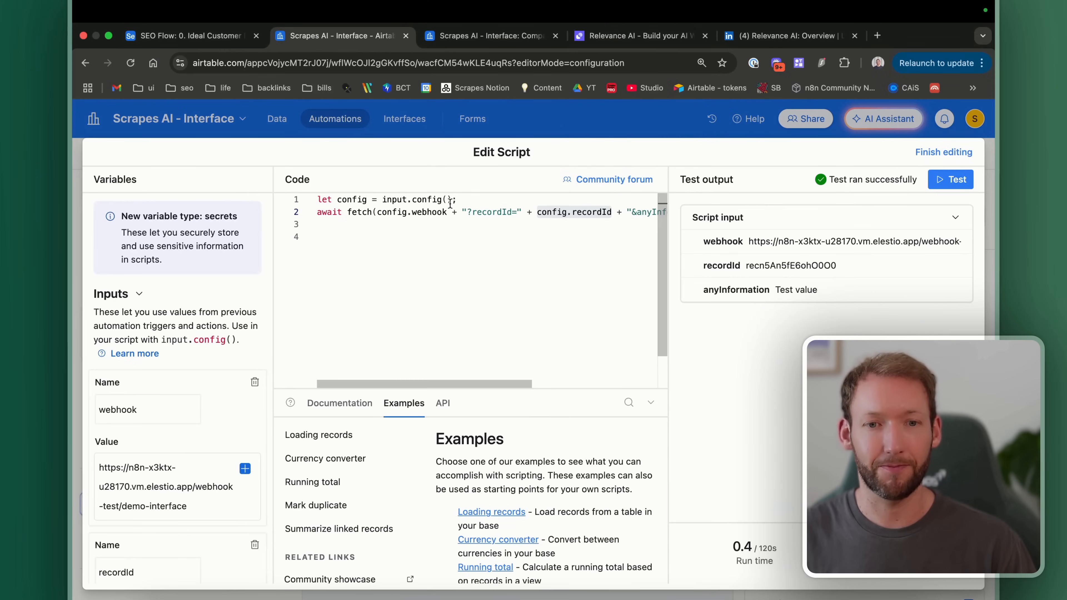
Step: Leave the script editor and browse the Airtable Company Info interface page
left_click(262, 122)
left_click(396, 126)
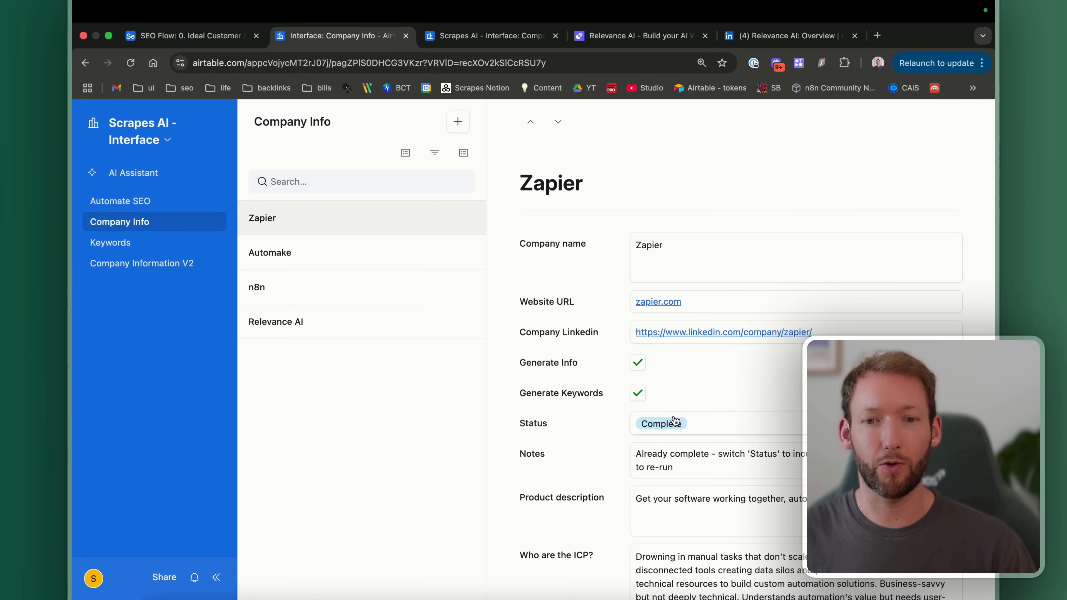
scroll(674, 420, "down", 1)
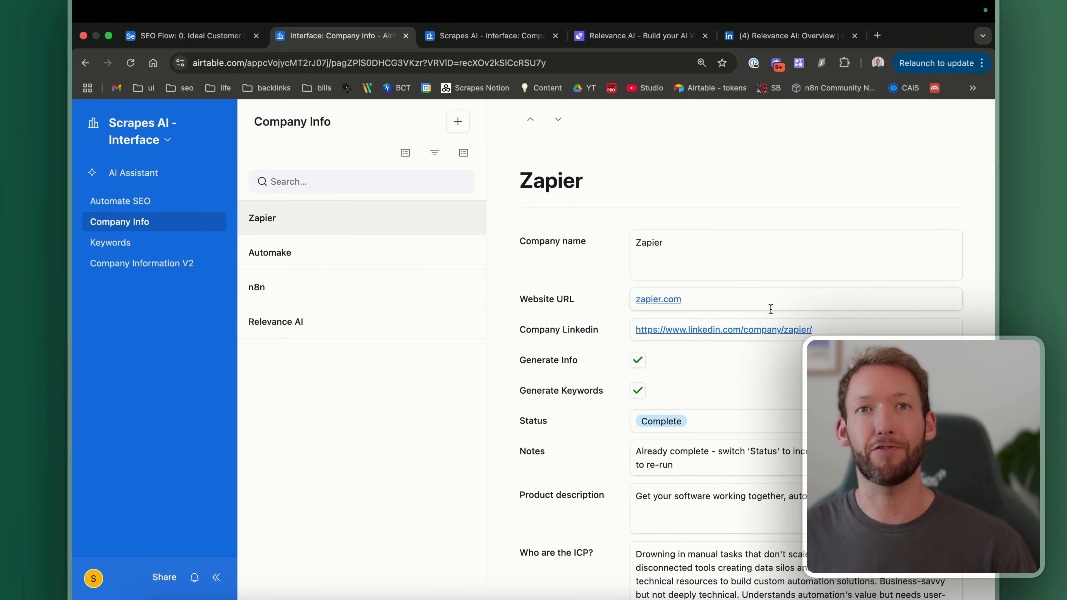
scroll(771, 309, "down", 1)
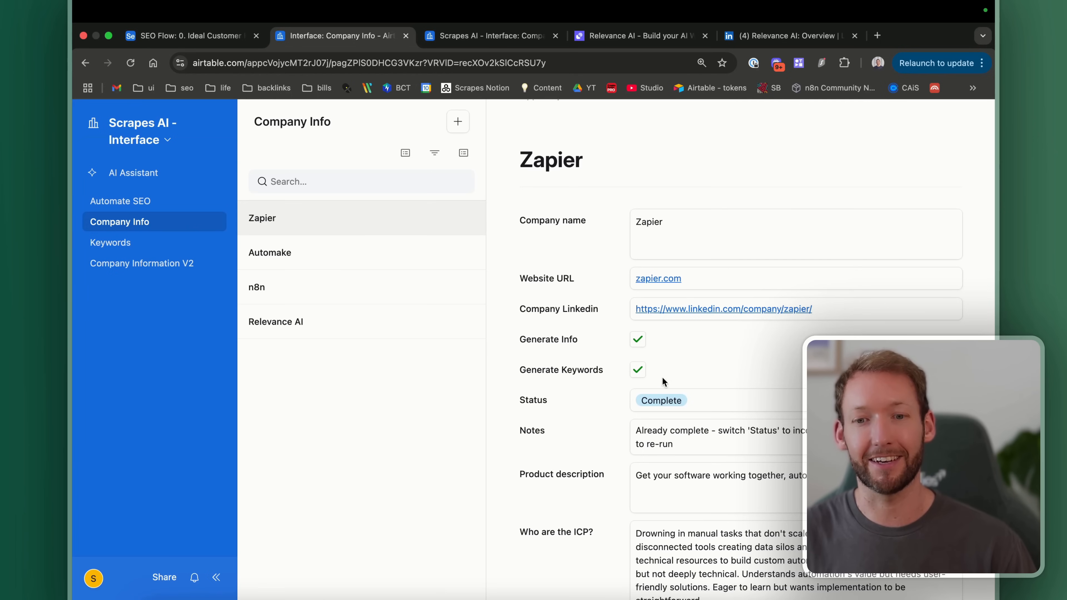
scroll(688, 453, "down", 15)
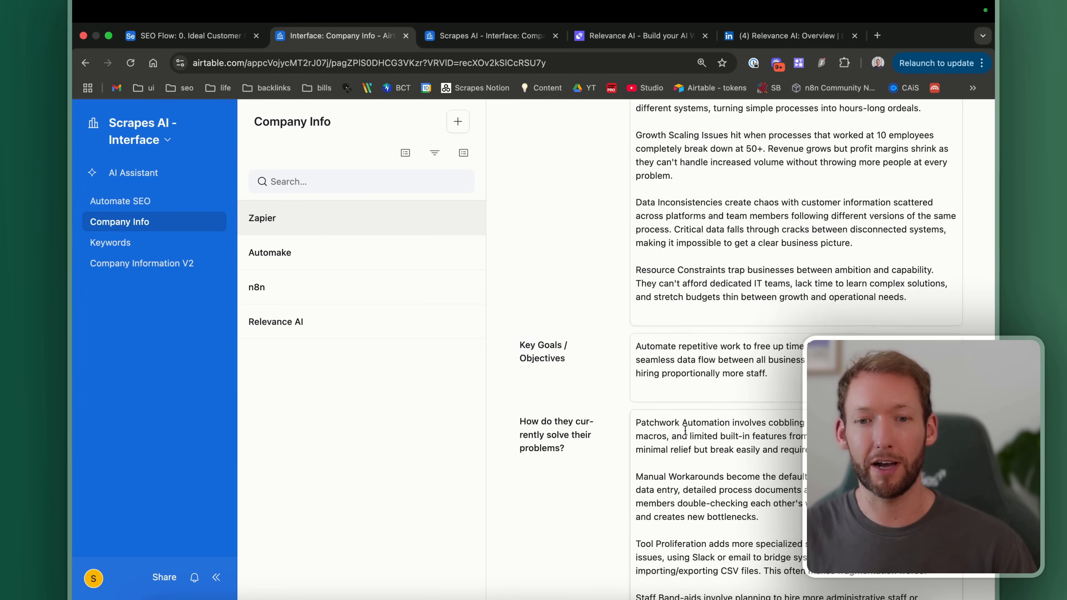
scroll(685, 430, "up", 15)
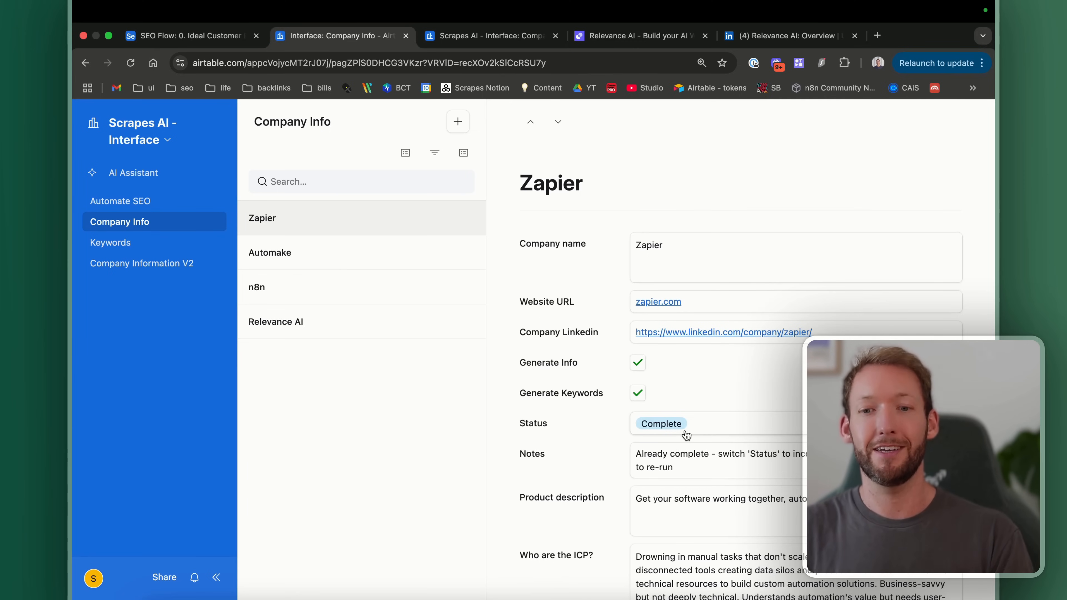
scroll(687, 435, "down", 5)
scroll(714, 412, "up", 1)
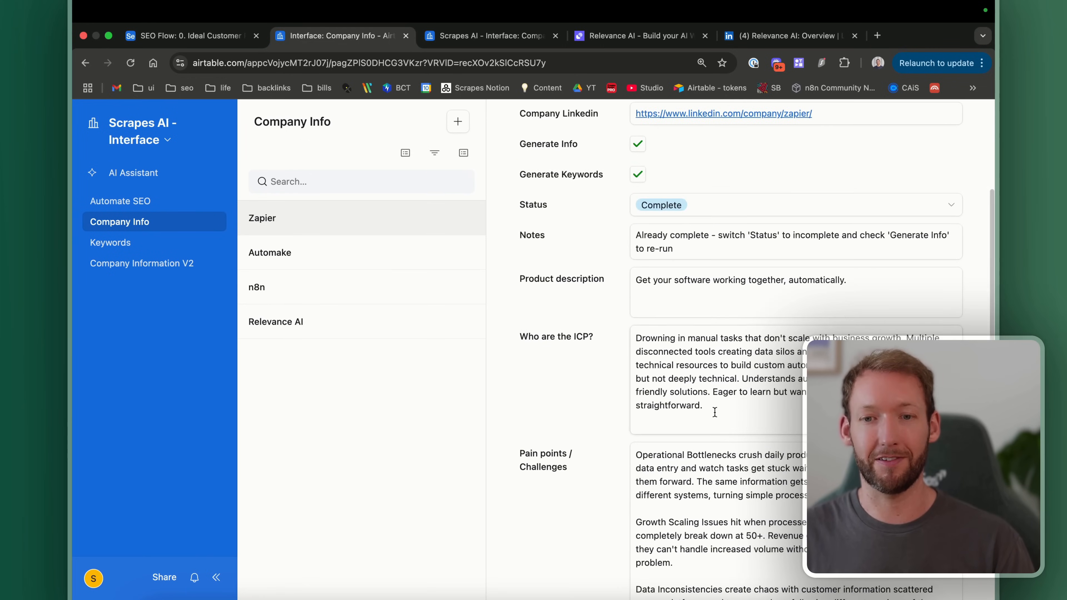
scroll(715, 412, "up", 5)
Step: Check the Zapier Status options (Incomplete, Complete) and open the Relevance AI record
left_click(705, 402)
left_click(721, 337)
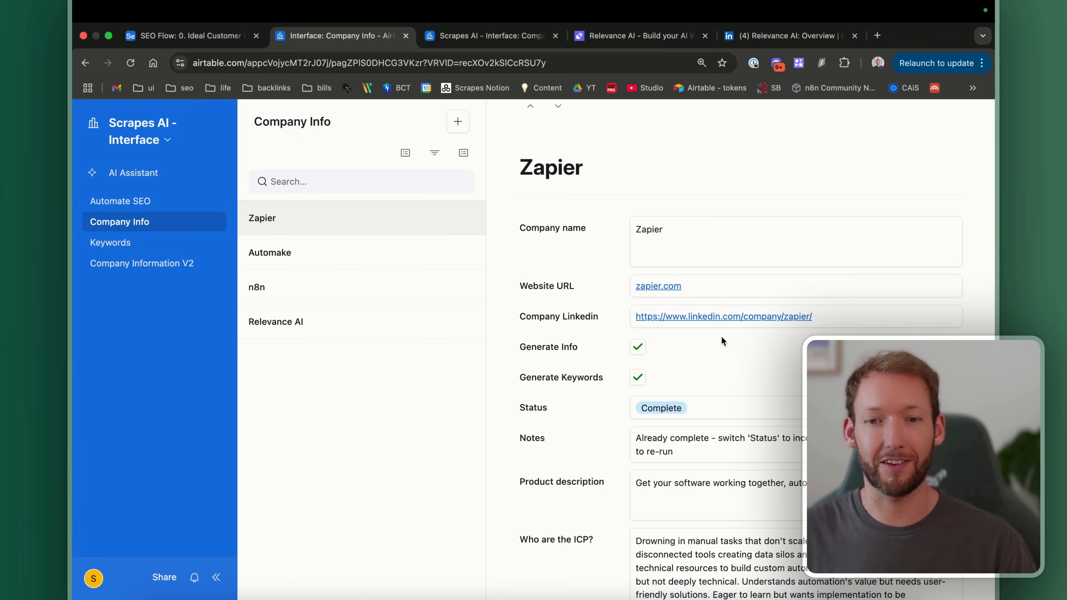
left_click(316, 321)
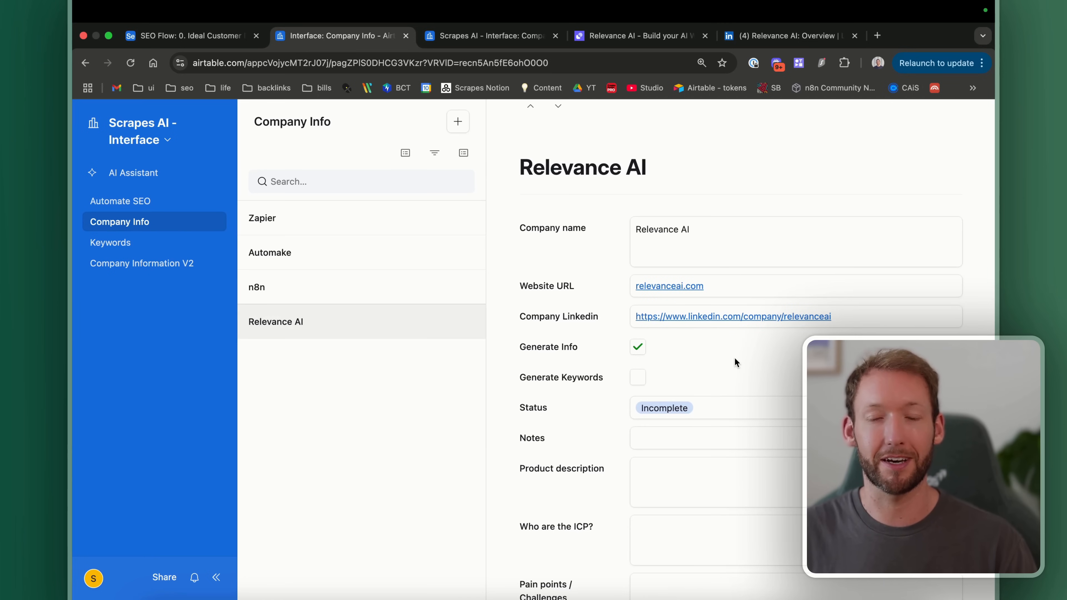
key("ctrl+Right")
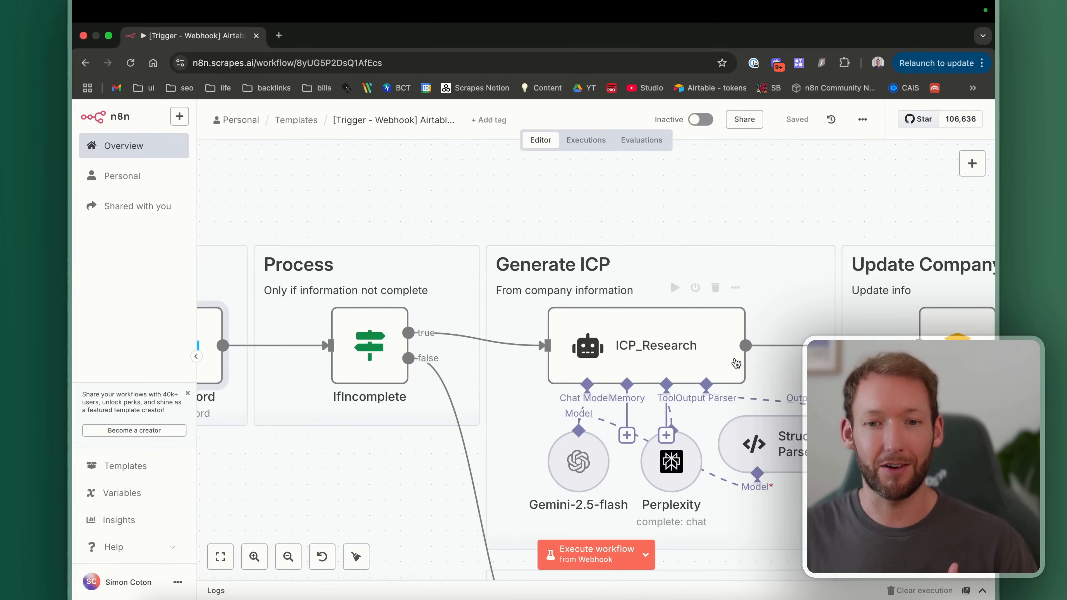
scroll(535, 386, "down", 3)
scroll(535, 385, "right", 3)
double_click(688, 332)
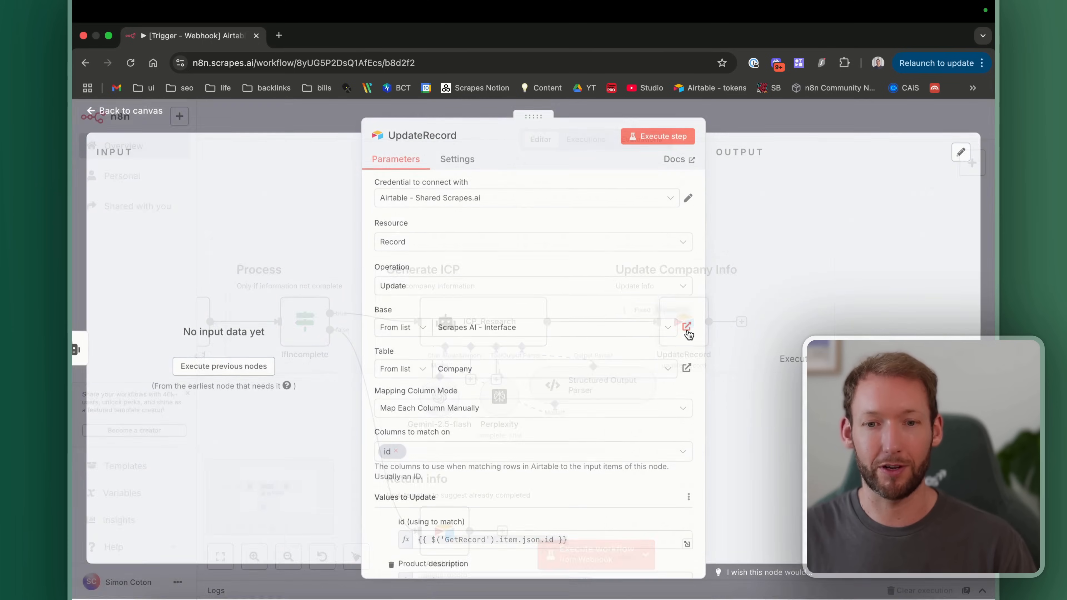
scroll(576, 483, "down", 8)
scroll(574, 483, "up", 4)
scroll(504, 422, "down", 4)
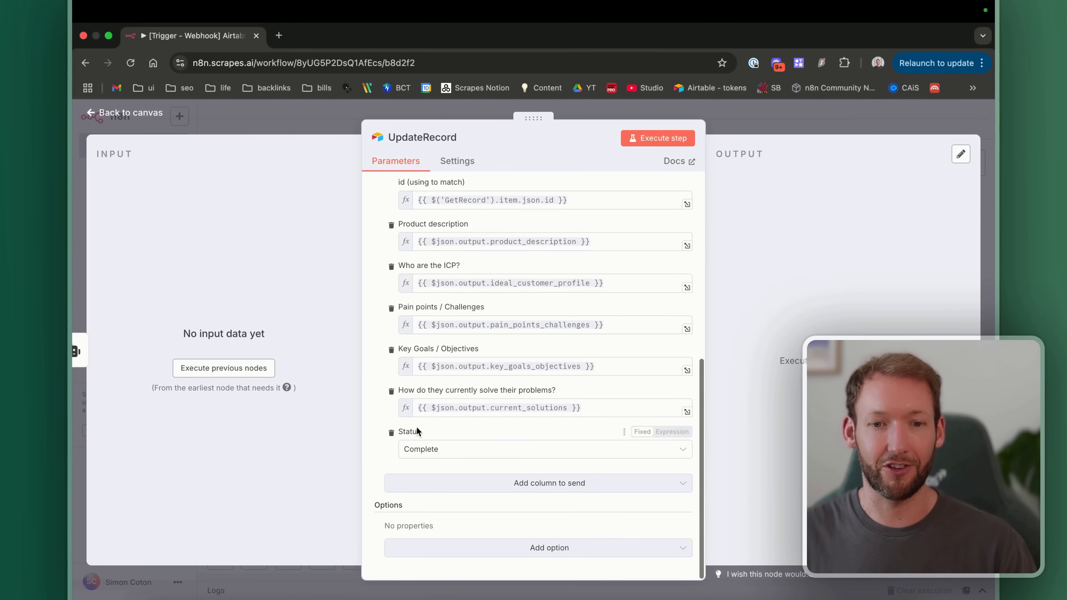
left_click(156, 118)
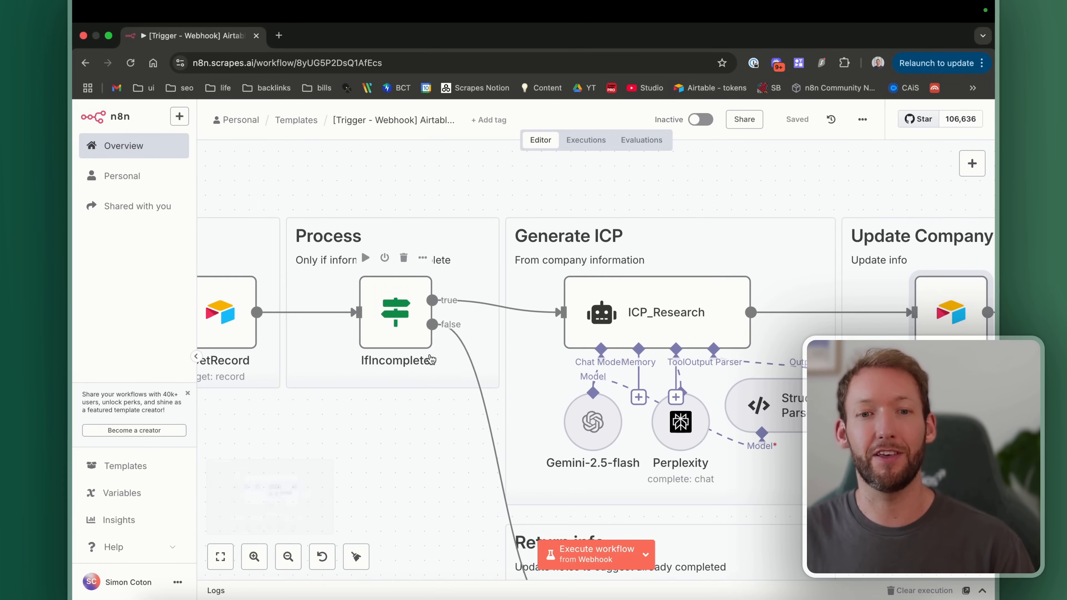
scroll(400, 336, "down", 3)
double_click(393, 269)
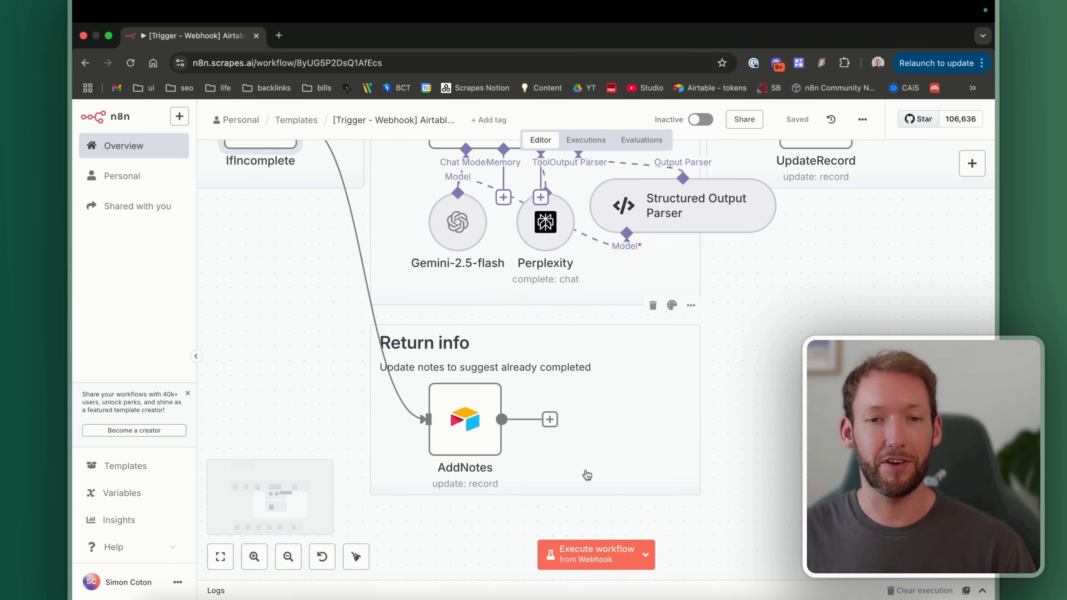
key("ctrl+Left")
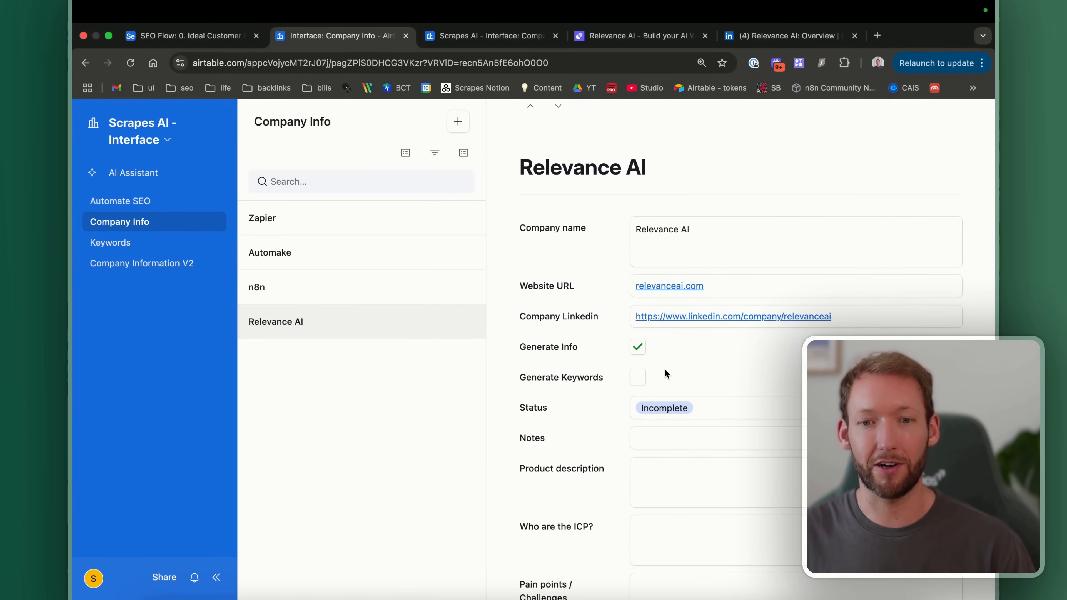
scroll(666, 368, "down", 1)
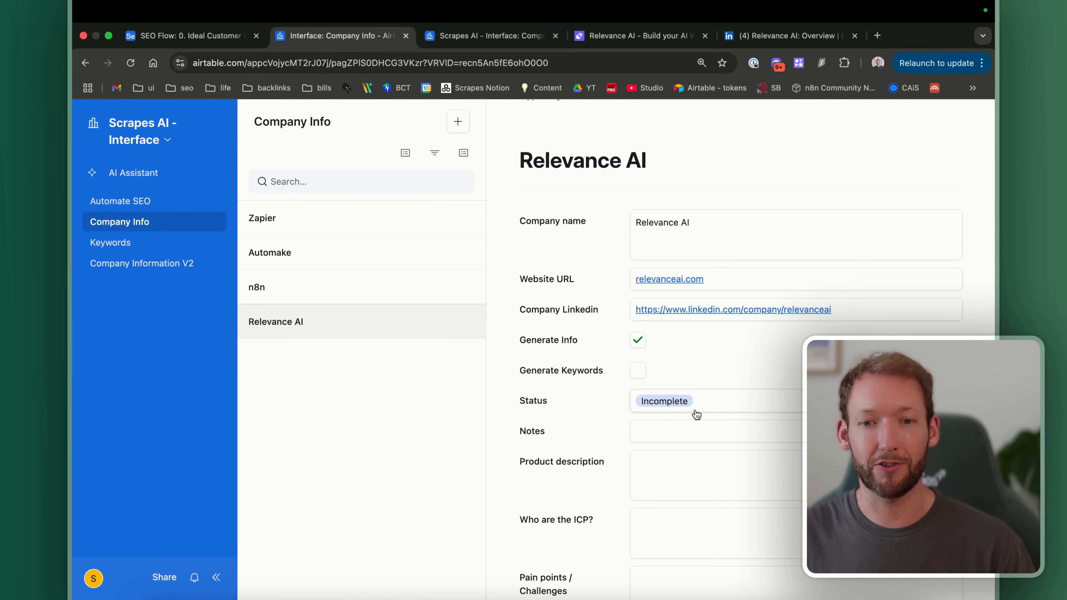
key("ctrl+Right")
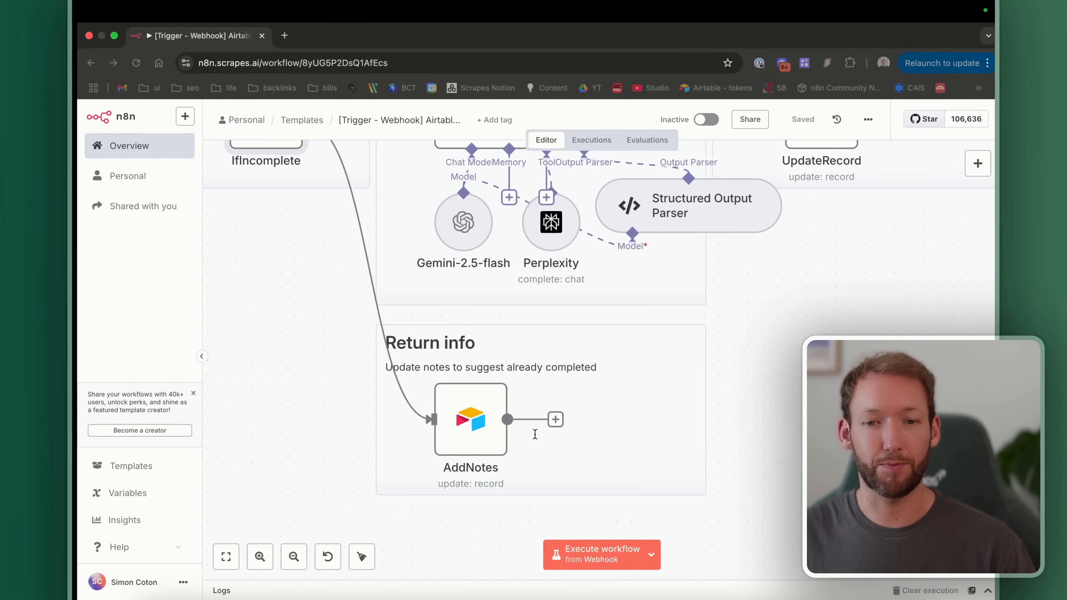
double_click(466, 426)
scroll(506, 478, "down", 1)
scroll(506, 476, "down", 2)
left_click(577, 499)
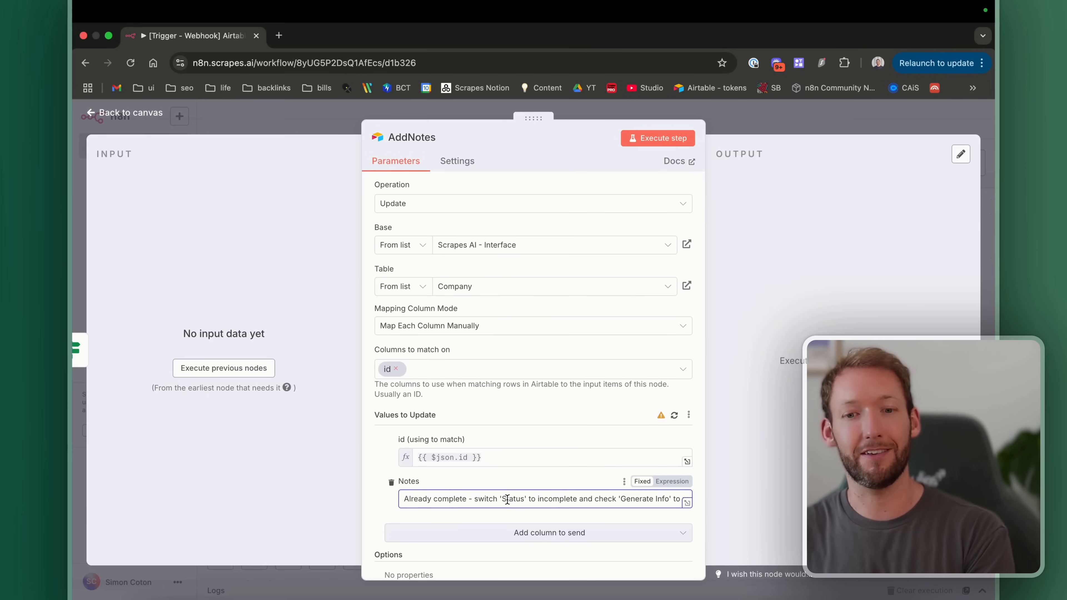
left_click(147, 117)
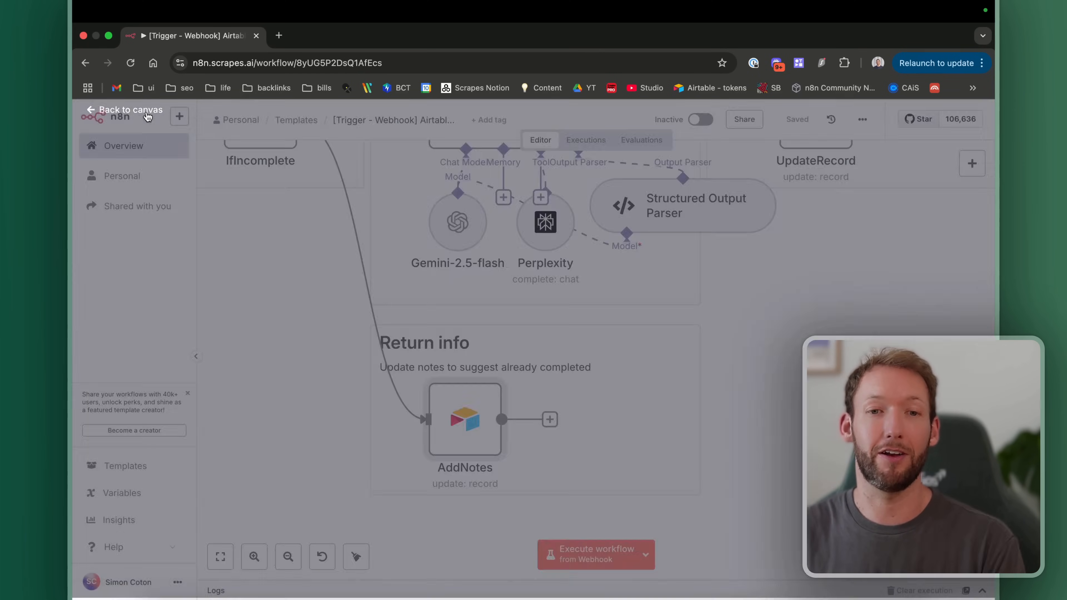
scroll(583, 333, "up", 10)
Step: Review the ICP_Research agent's prompt settings
scroll(492, 237, "down", 5)
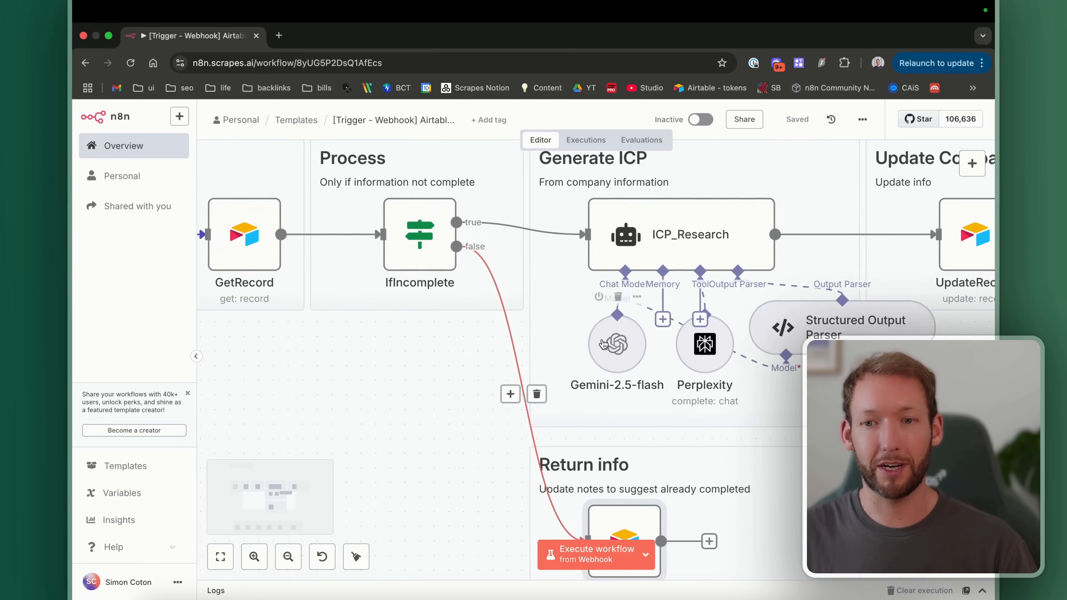
scroll(590, 281, "up", 5)
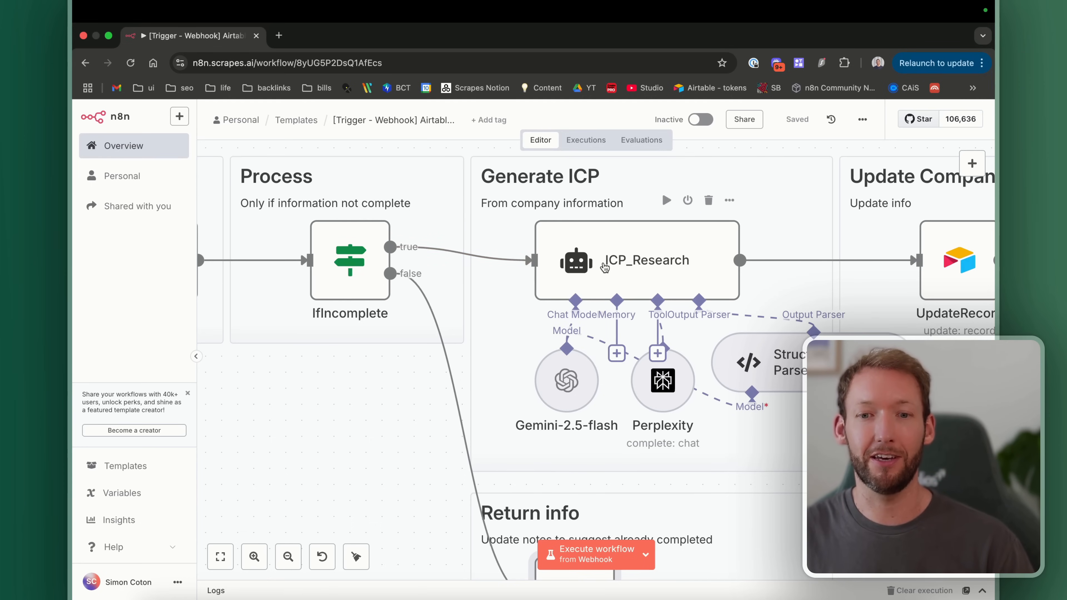
double_click(640, 271)
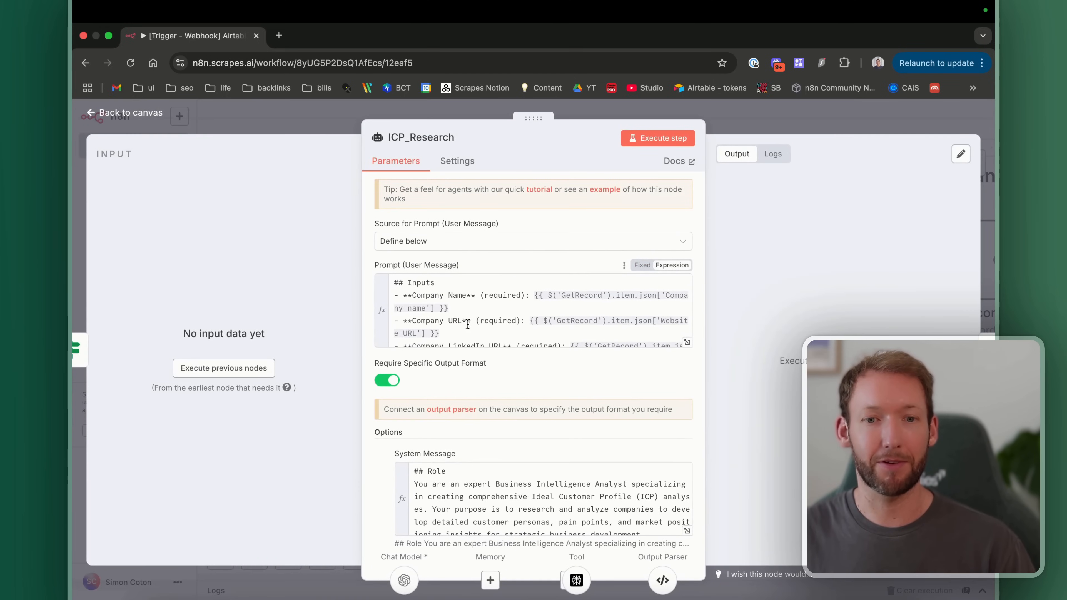
scroll(470, 323, "down", 1)
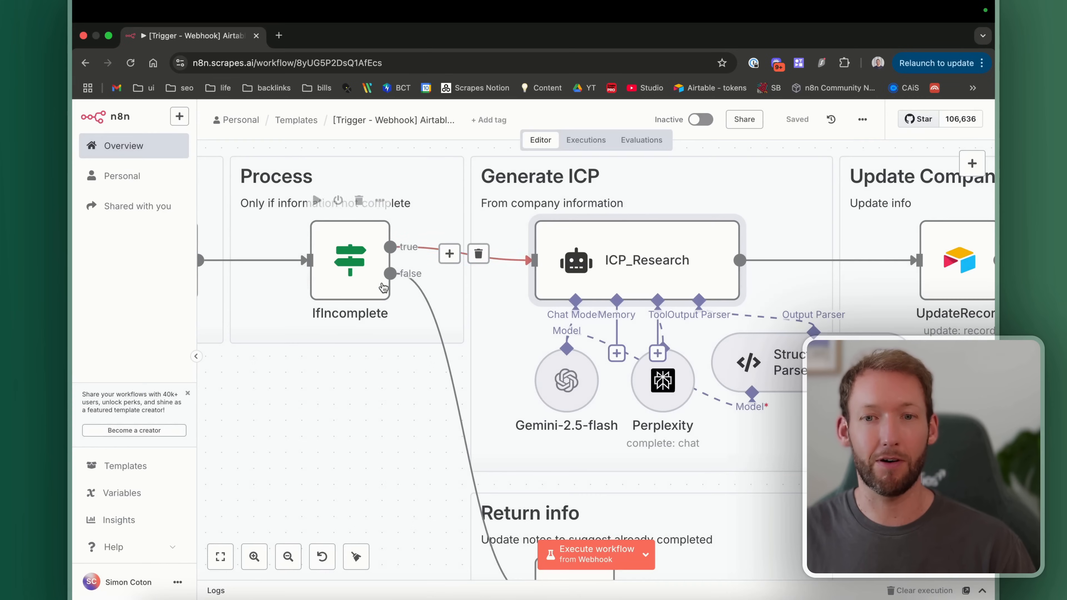
scroll(454, 464, "left", 10)
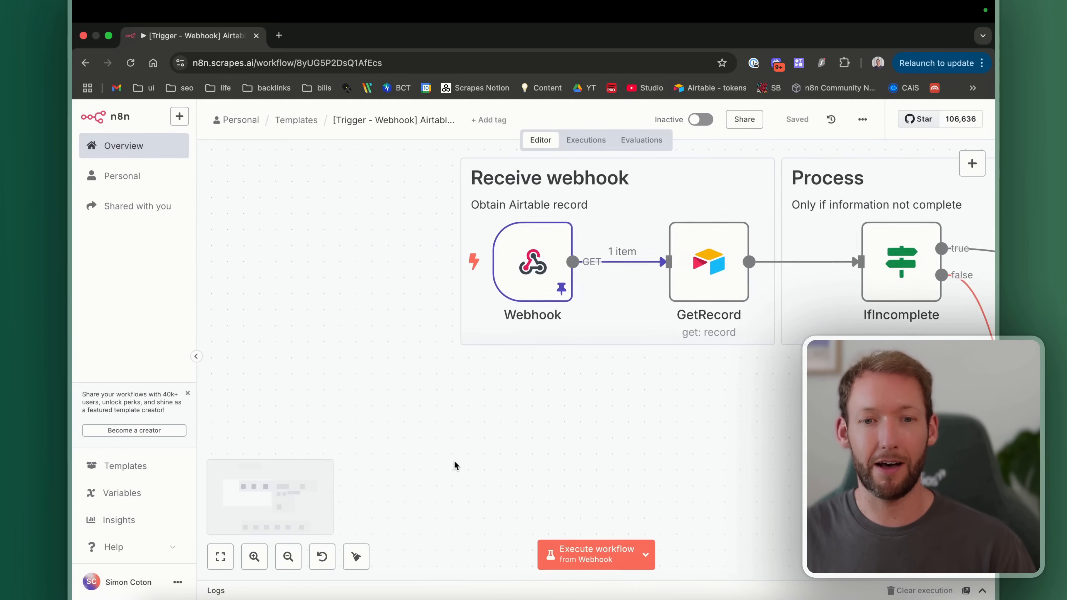
Step: Execute the workflow from the Webhook trigger and watch the record pass IfIncomplete
left_click(592, 566)
scroll(659, 375, "right", 6)
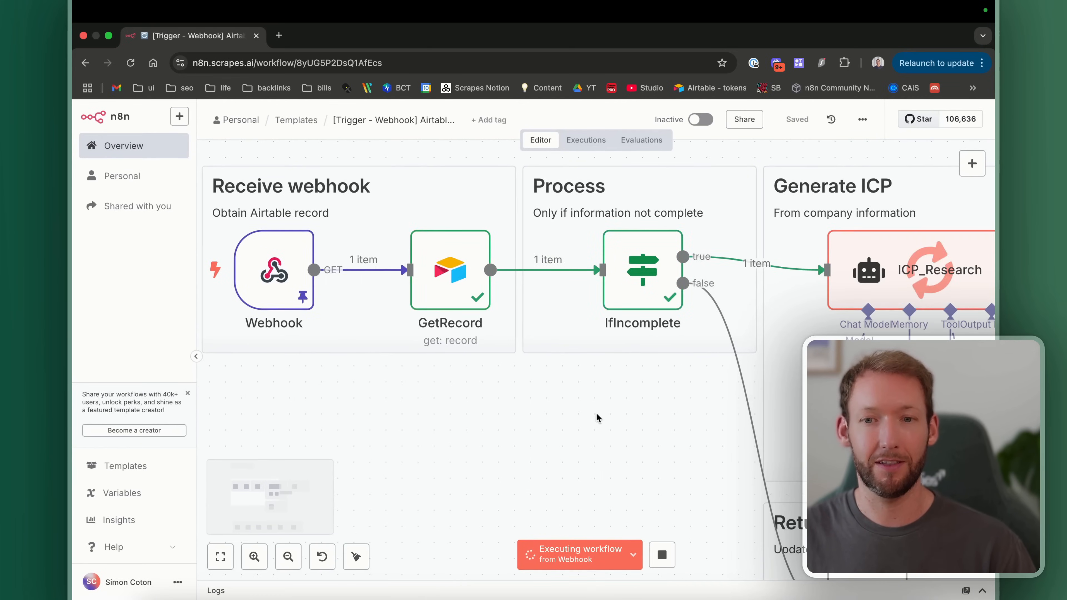
scroll(596, 414, "right", 8)
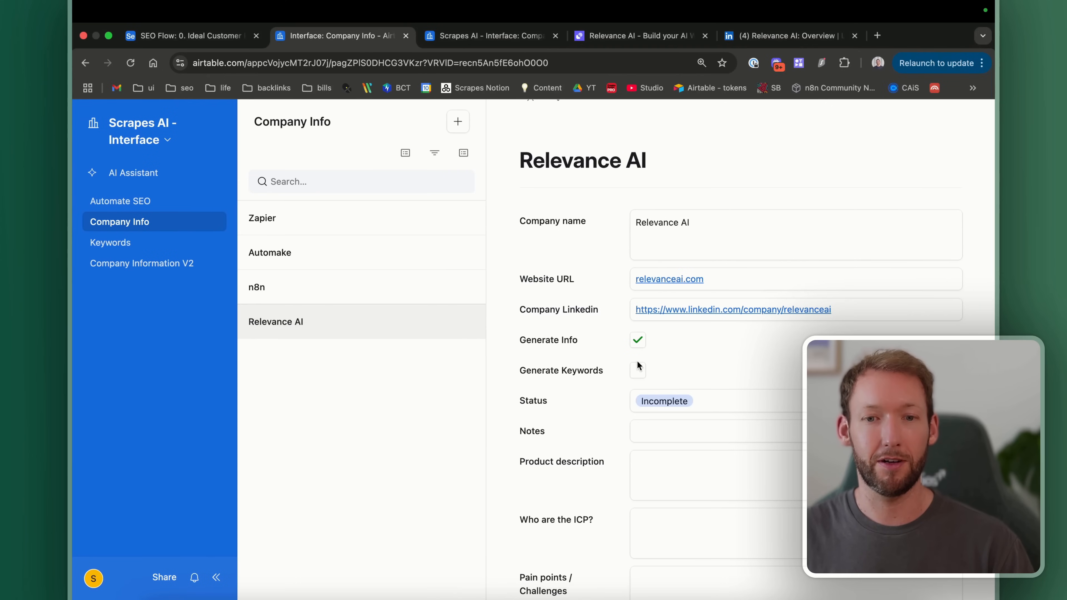
Step: Scroll through the Relevance AI record's generated description, ICP, pain points, goals and current solutions
scroll(639, 361, "down", 5)
scroll(701, 406, "down", 4)
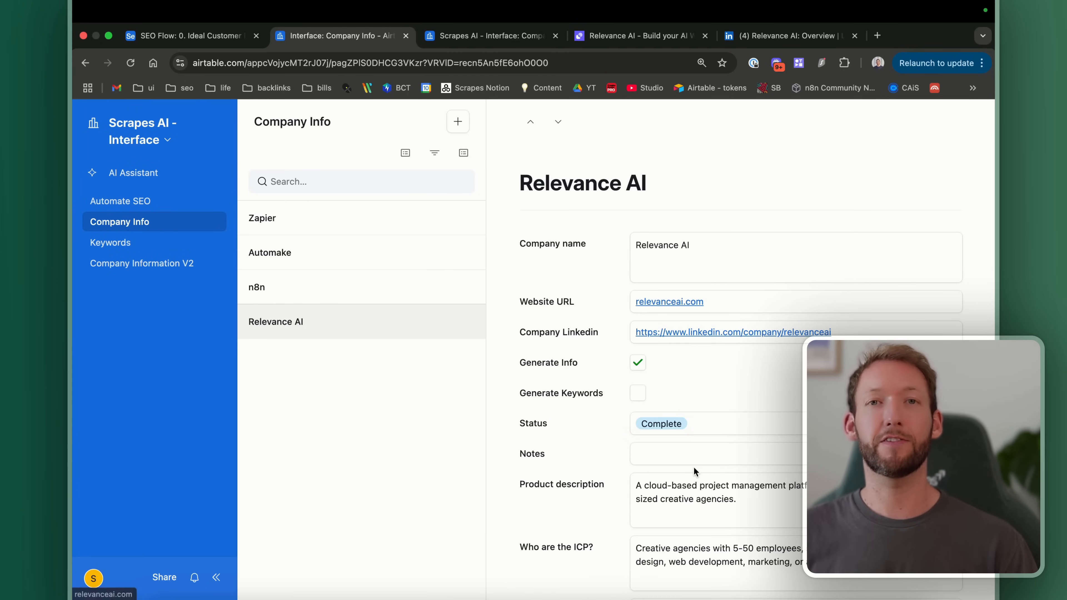
scroll(650, 345, "down", 10)
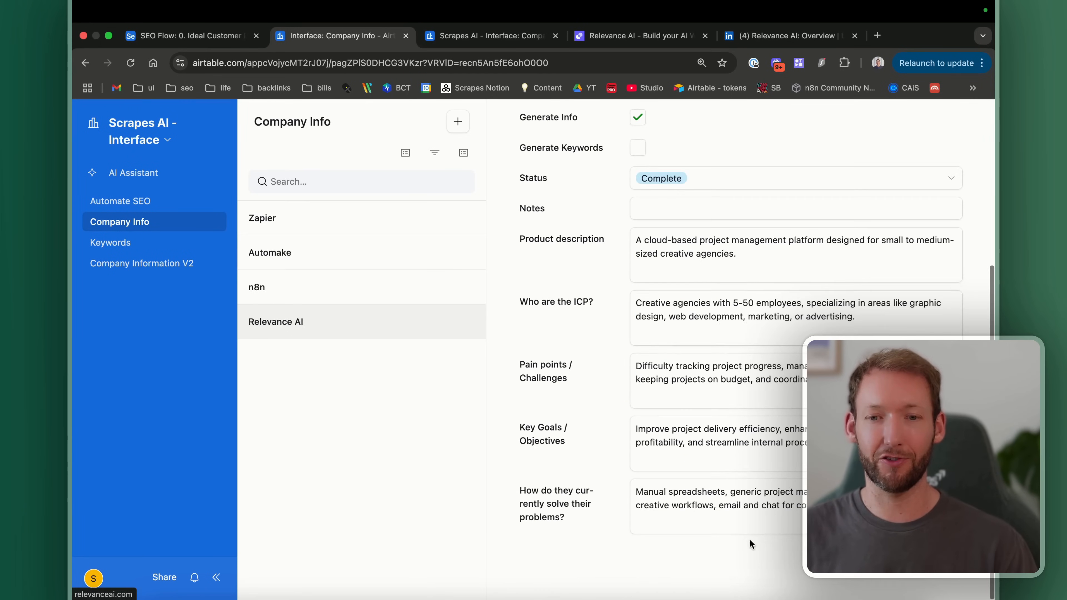
scroll(771, 375, "up", 10)
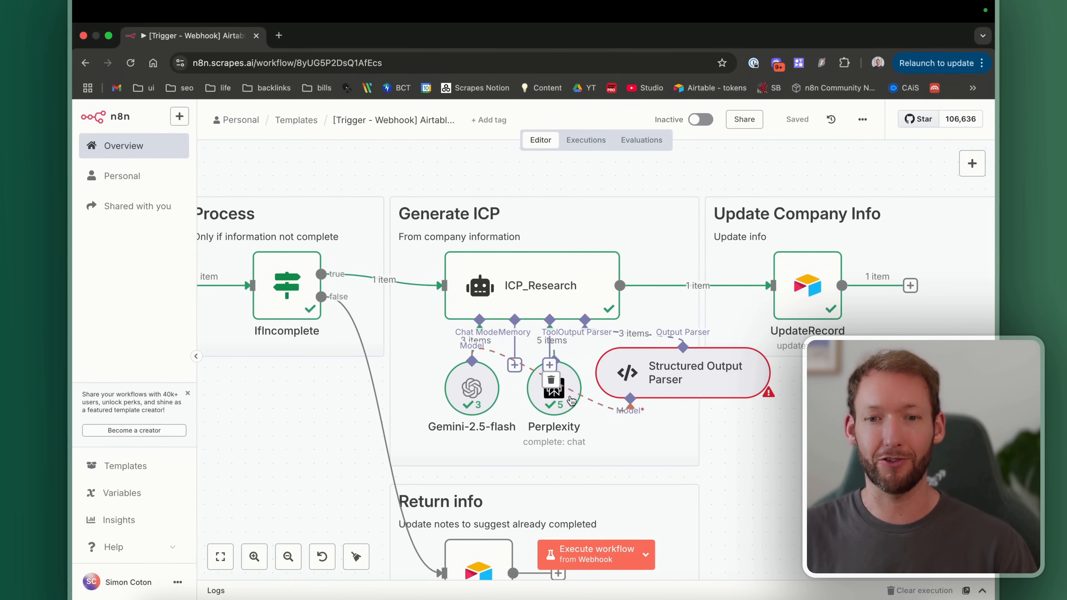
Step: Inspect the Structured Output Parser's settings, then close them
double_click(756, 373)
scroll(761, 376, "up", 5)
left_click(142, 117)
scroll(551, 297, "down", 1)
scroll(551, 297, "down", 3)
scroll(453, 304, "up", 1)
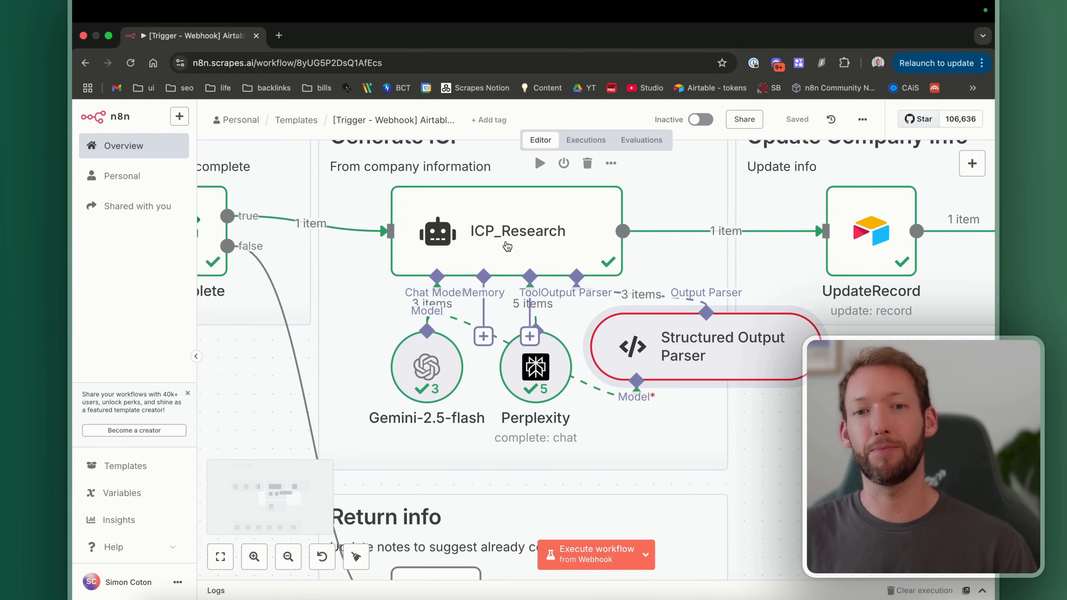
scroll(507, 247, "down", 1)
scroll(507, 246, "down", 1)
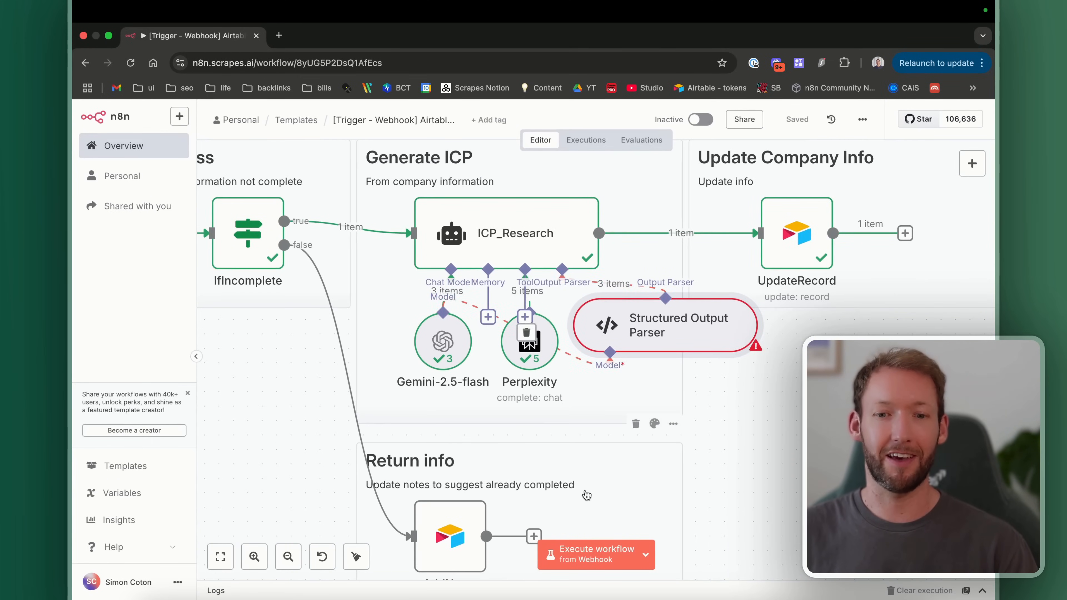
scroll(586, 495, "left", 5)
Step: Start a test run of the webhook workflow and set the company's status back to Incomplete
left_click(649, 568)
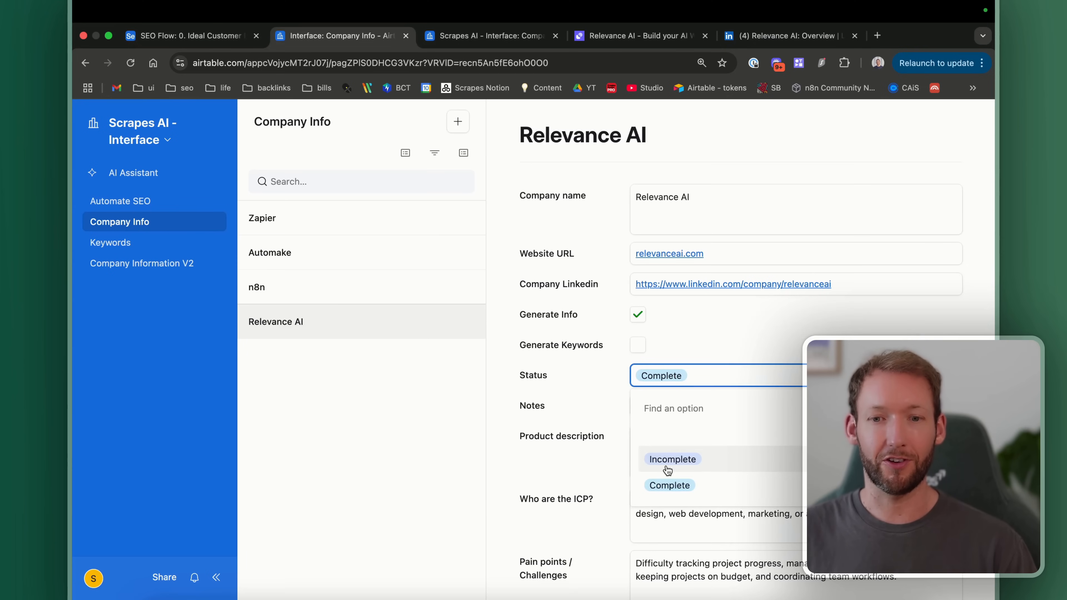
left_click(671, 458)
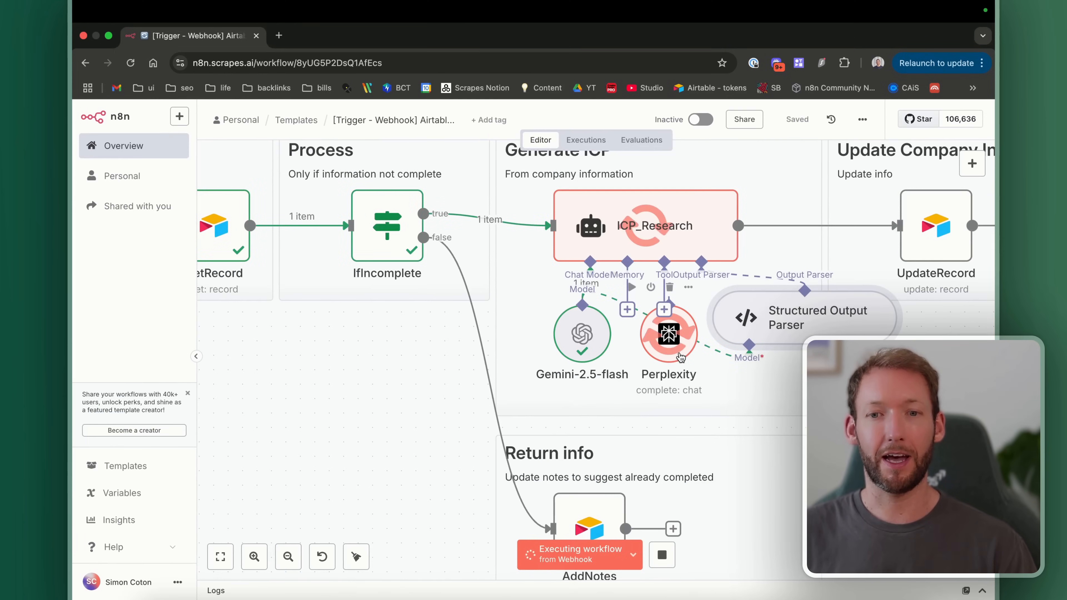
scroll(680, 358, "down", 3)
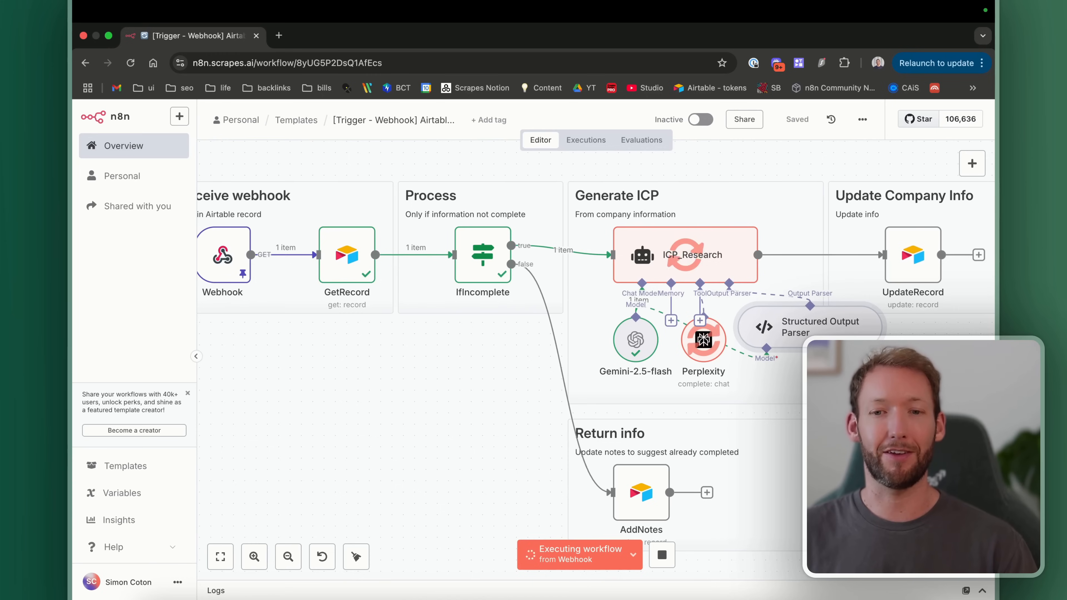
scroll(717, 347, "right", 3)
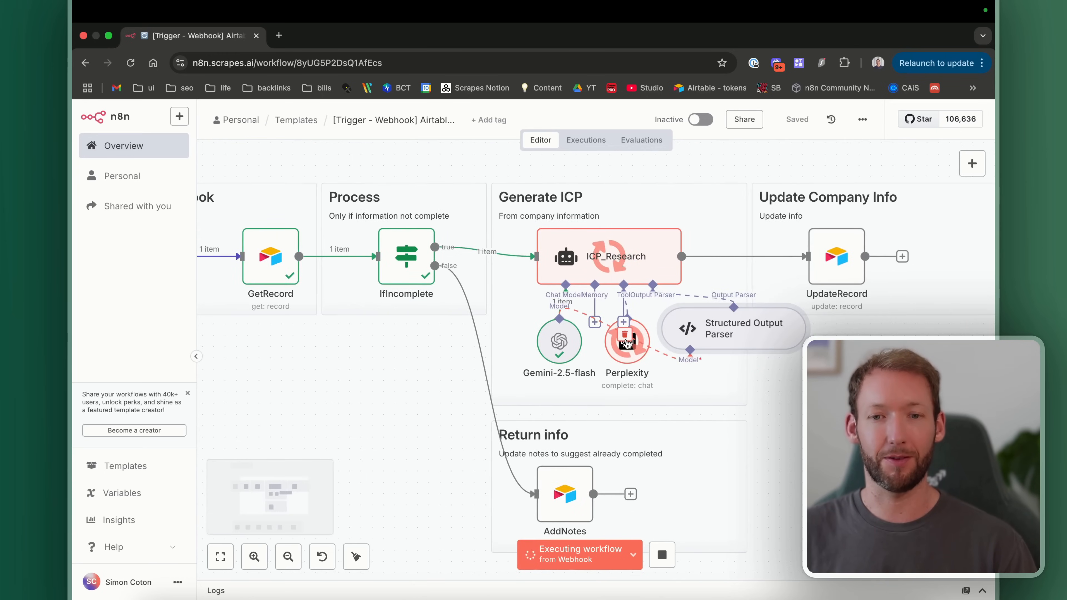
Step: Inspect the Perplexity tool's settings, including its searchQuery description
double_click(627, 347)
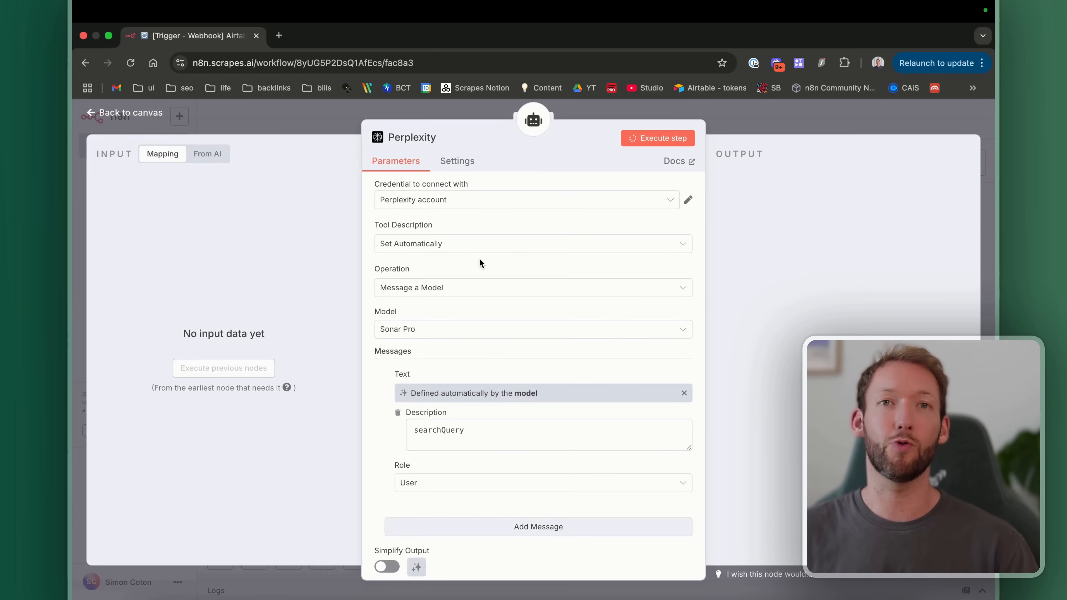
scroll(479, 258, "down", 2)
scroll(479, 259, "up", 2)
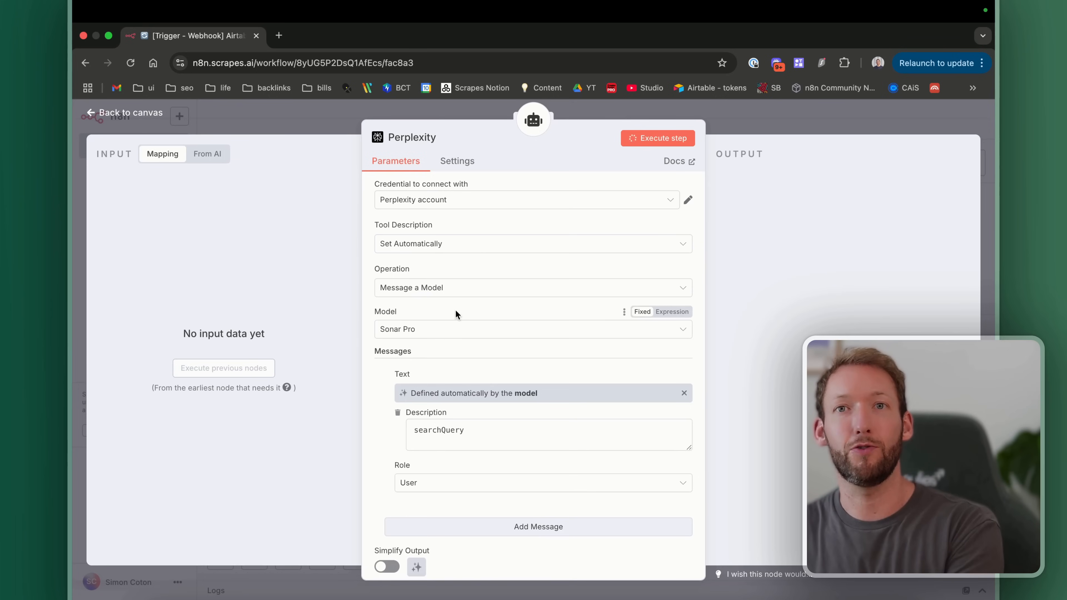
left_click_drag(498, 431, 383, 423)
left_click(153, 114)
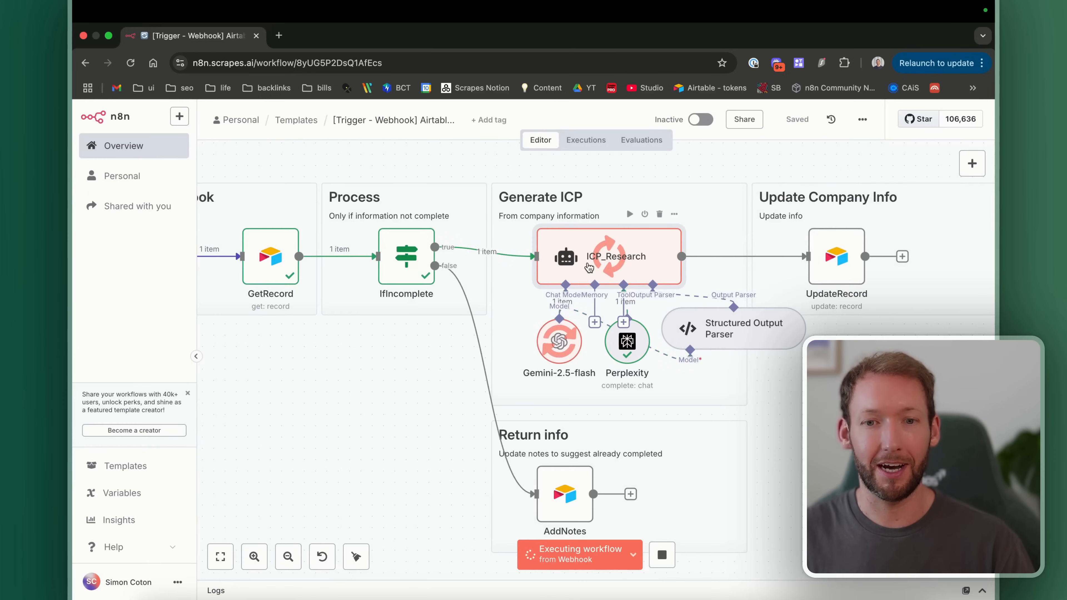
Step: Open the ICP_Research agent's settings to view its input prompt and system message
double_click(595, 257)
scroll(506, 428, "down", 2)
scroll(506, 429, "down", 2)
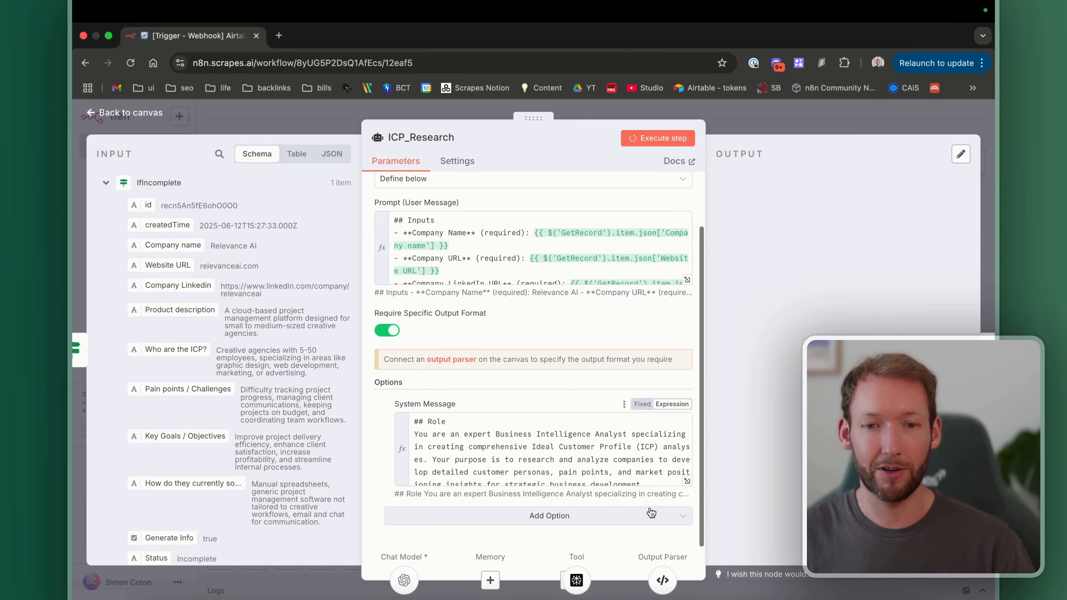
Step: Expand and read the full Business Intelligence Analyst system message, then return to the canvas
left_click(687, 487)
scroll(349, 258, "down", 5)
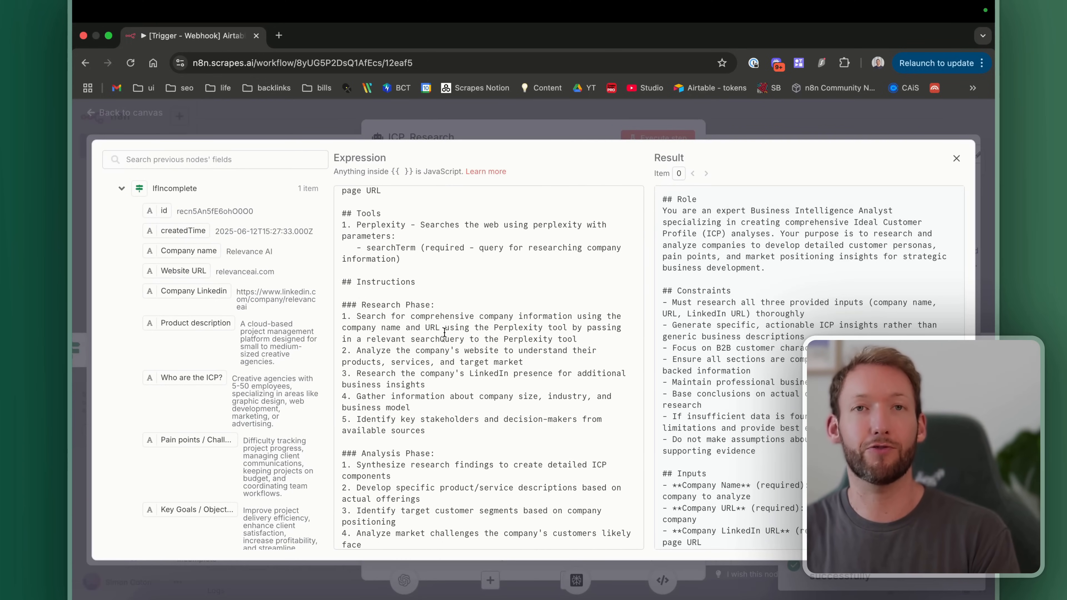
scroll(445, 332, "up", 1)
scroll(444, 332, "down", 2)
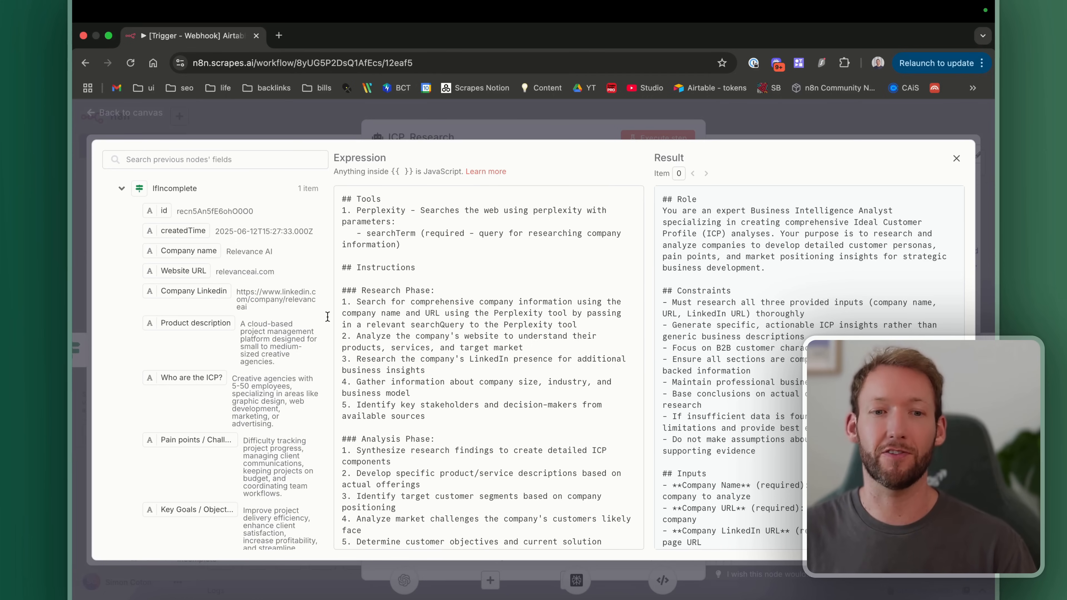
scroll(461, 440, "down", 1)
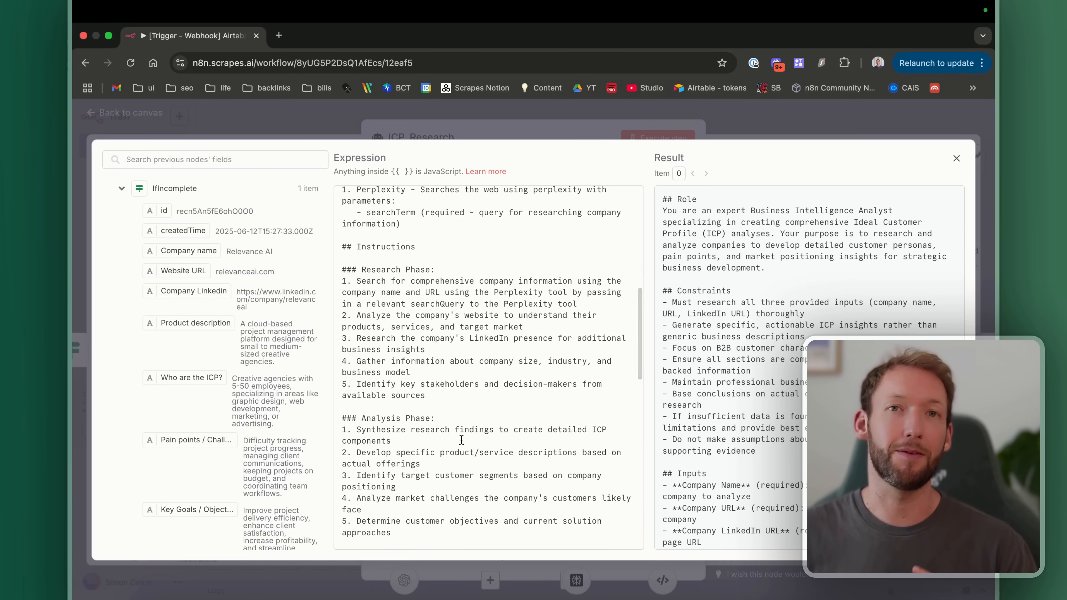
left_click(154, 133)
left_click(142, 113)
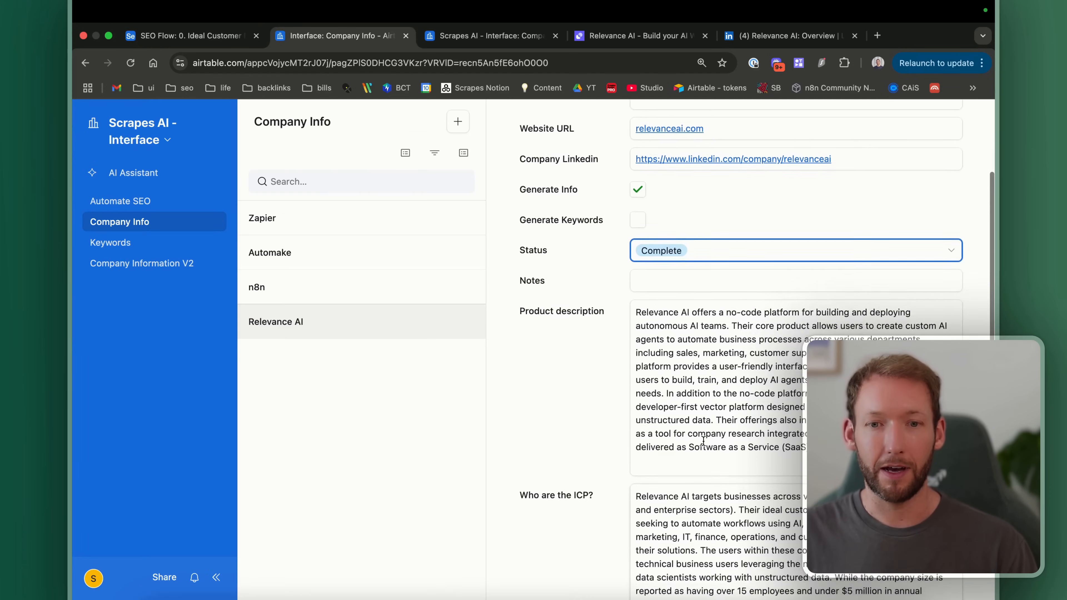
scroll(703, 440, "up", 5)
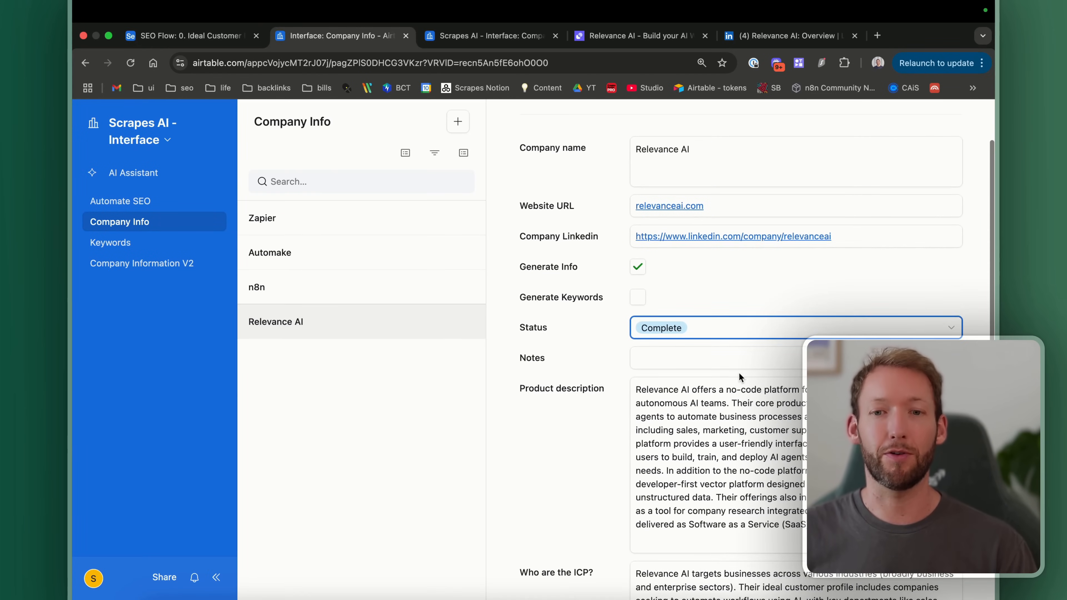
Step: Scroll through the newly completed Relevance AI record
scroll(689, 482, "down", 3)
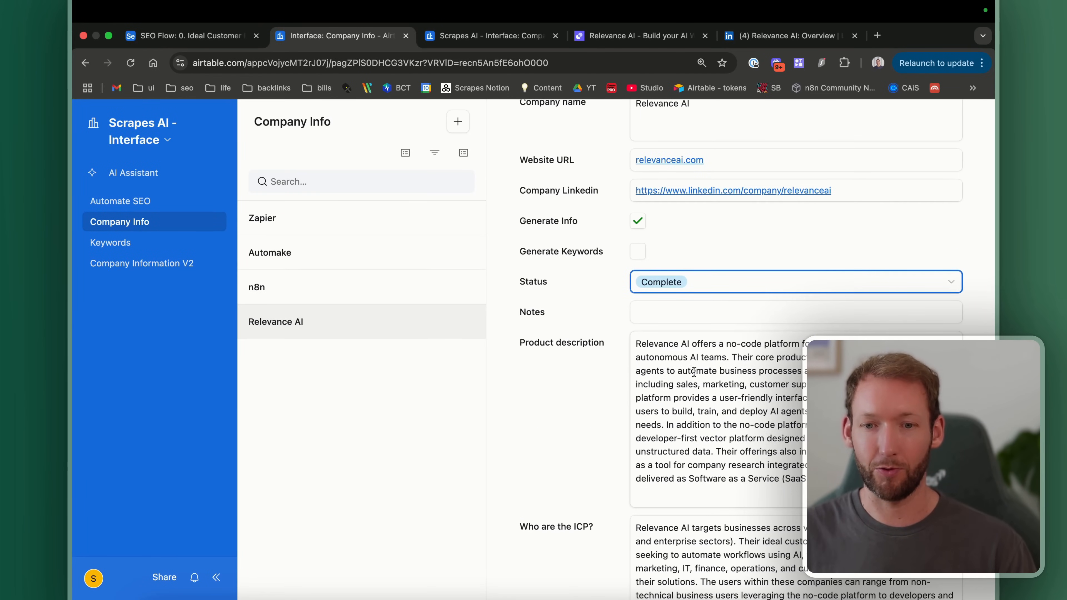
scroll(717, 411, "down", 18)
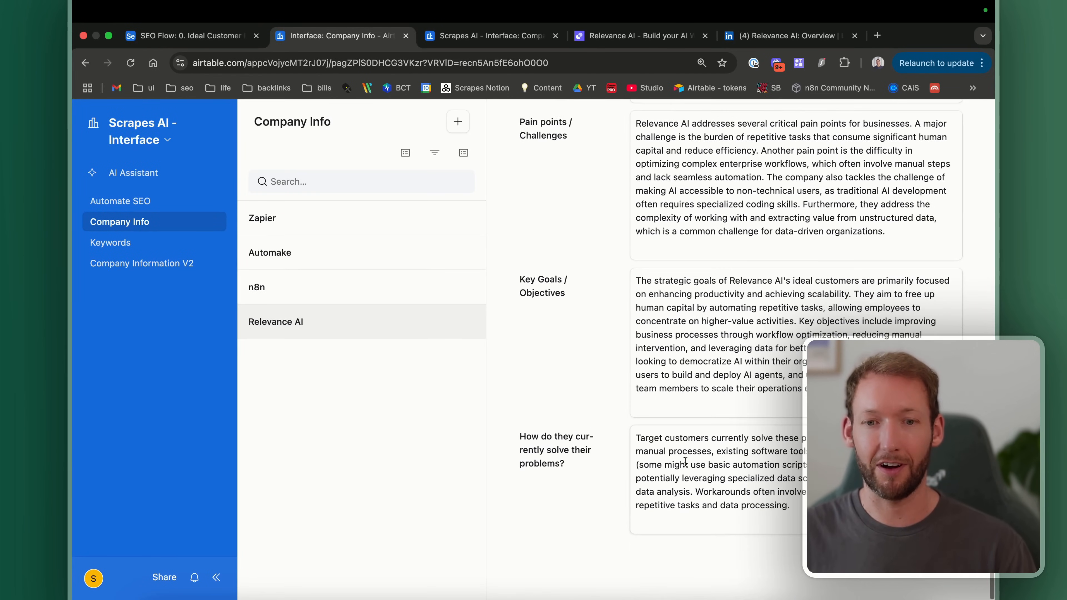
scroll(685, 461, "up", 20)
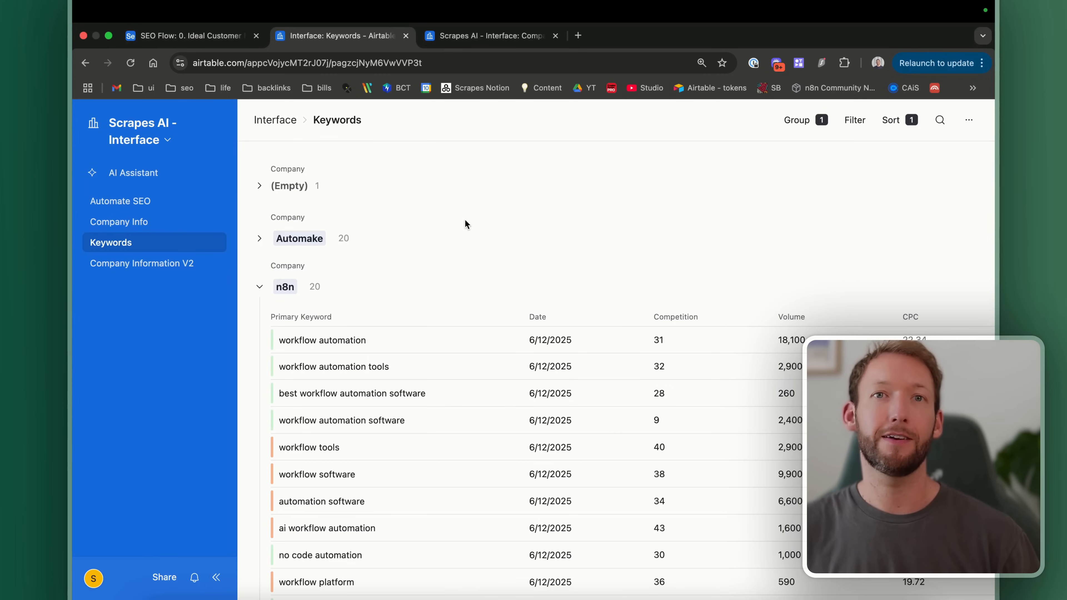
Step: Go to the Keywords page via Company Info and open the interface's page options
left_click(139, 222)
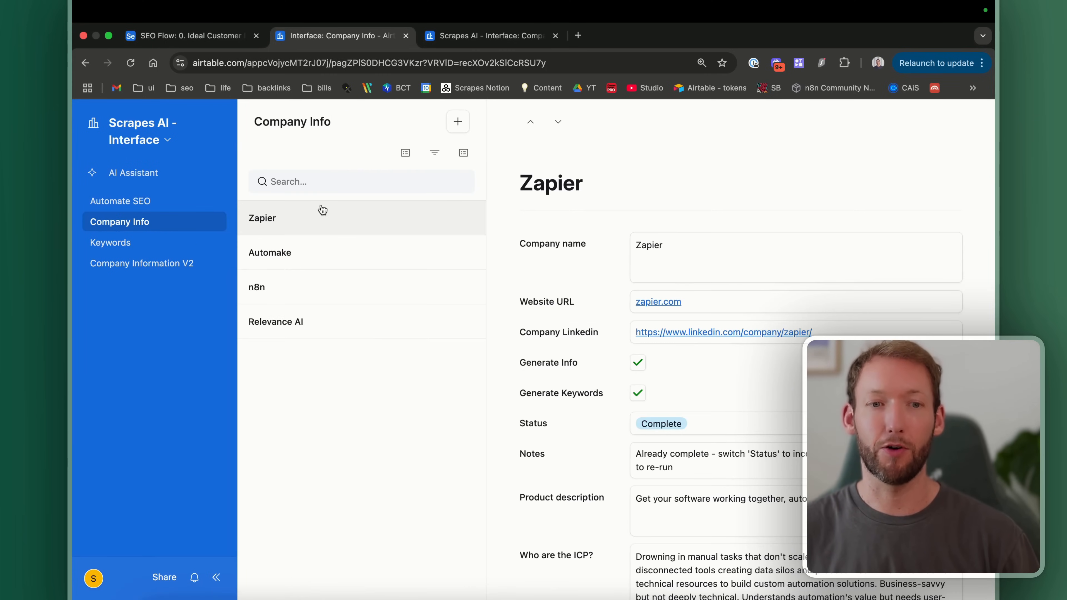
left_click(110, 242)
scroll(581, 241, "down", 1)
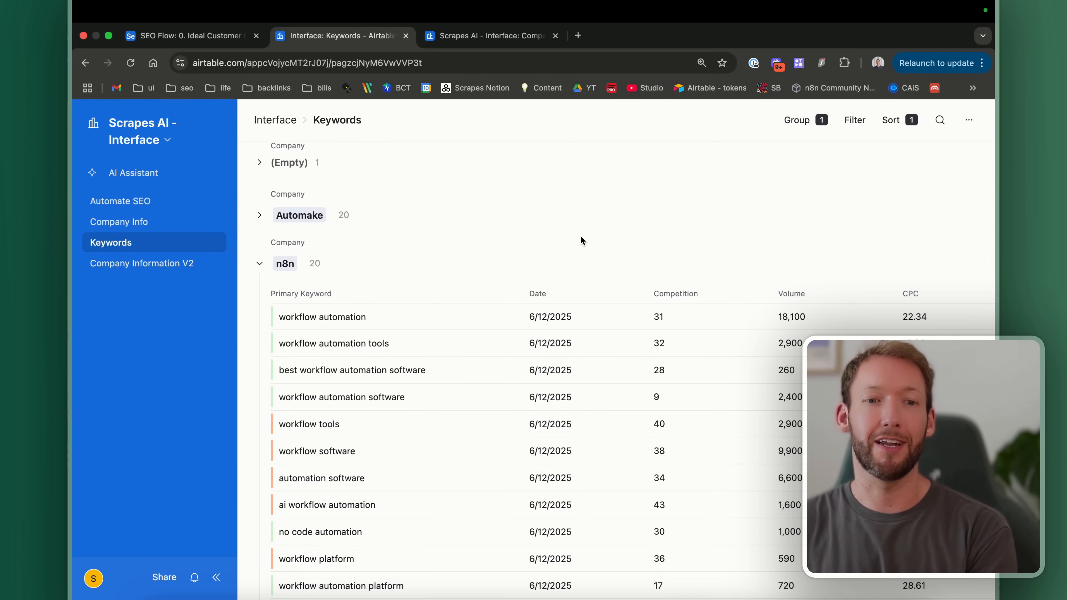
scroll(581, 240, "up", 1)
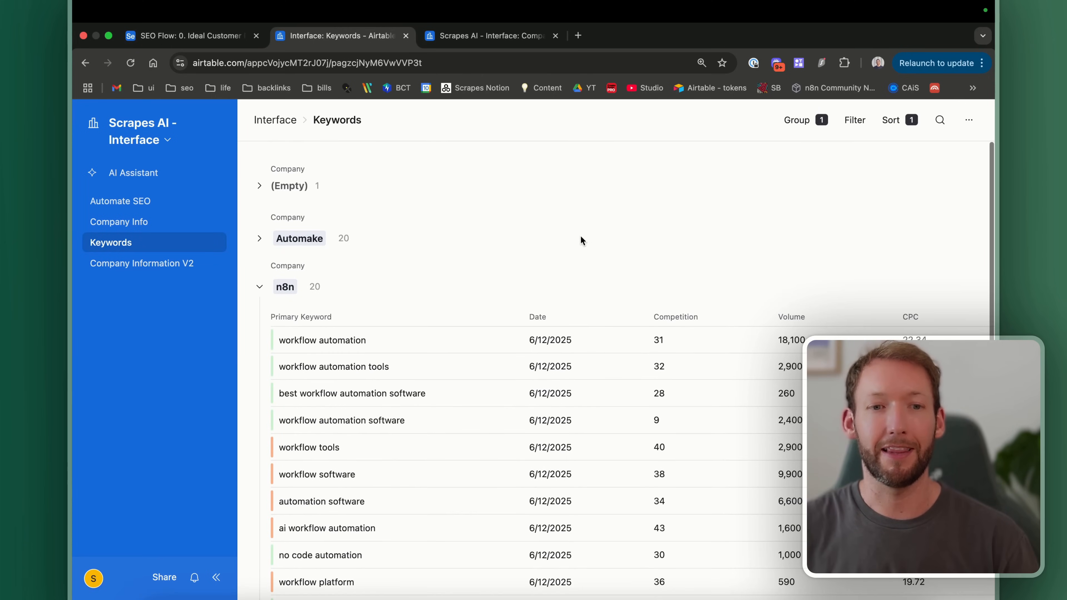
left_click(166, 141)
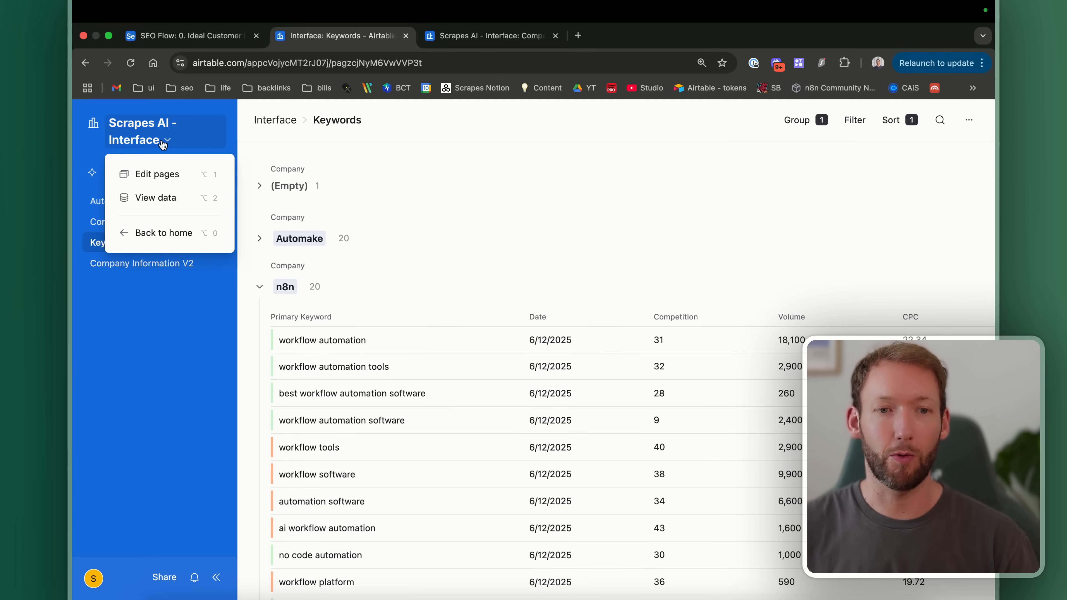
Step: Add a new List-layout page through Edit pages and view its table choices
left_click(167, 174)
left_click(122, 159)
left_click(248, 229)
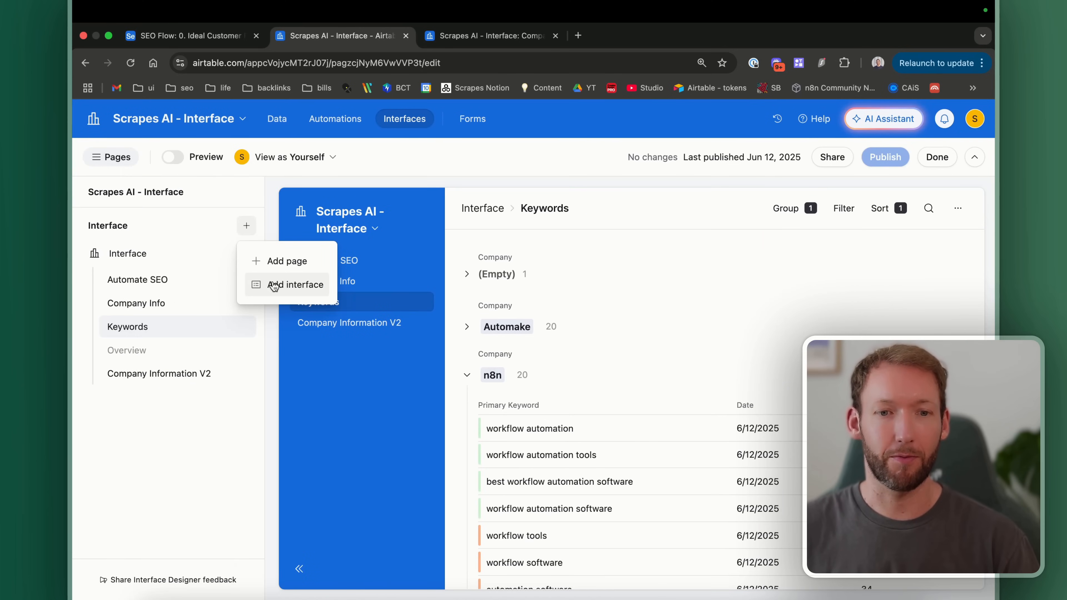
left_click(264, 262)
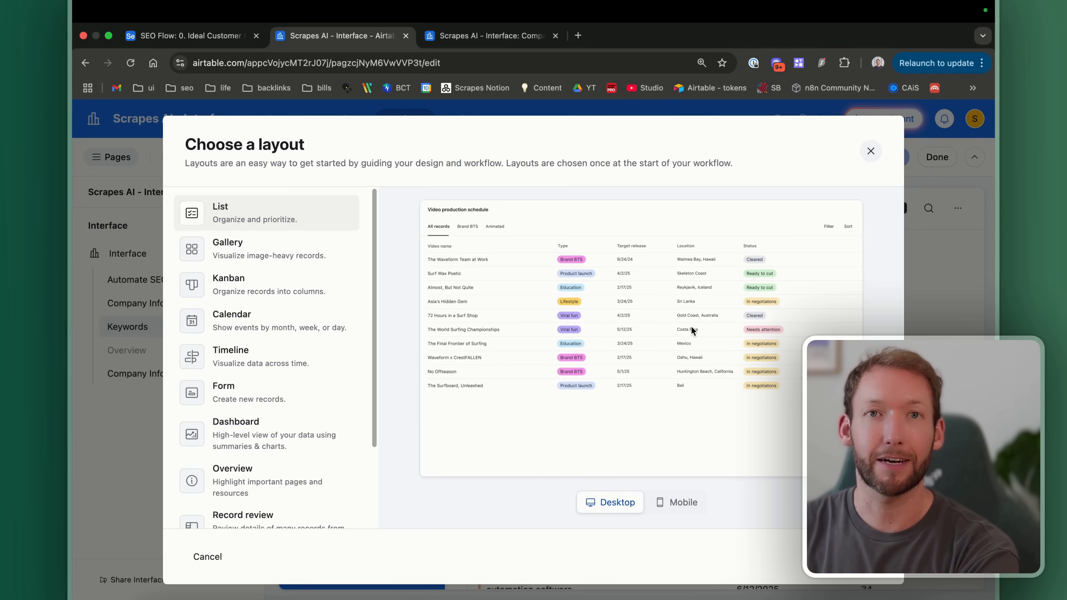
left_click(863, 556)
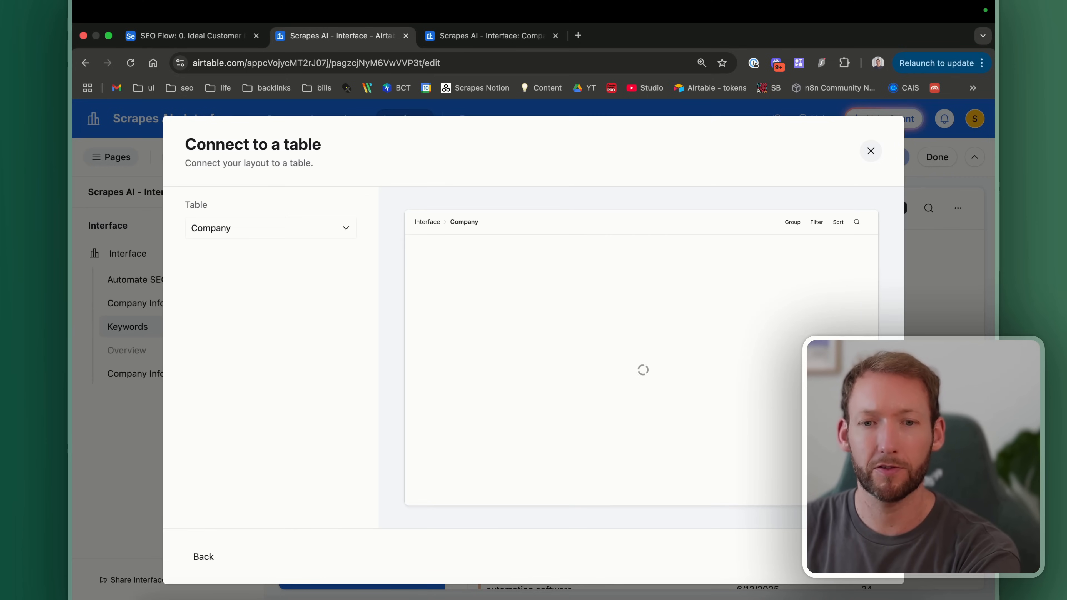
left_click(266, 235)
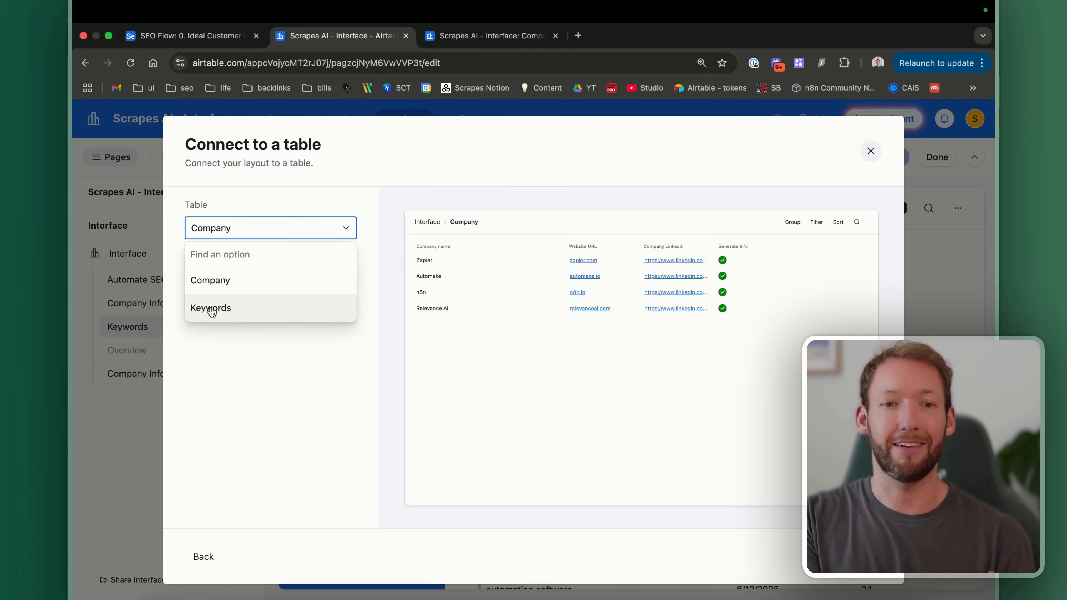
left_click(474, 34)
Step: Open the Keywords table and scroll across to its Company and Record_id columns
left_click(178, 150)
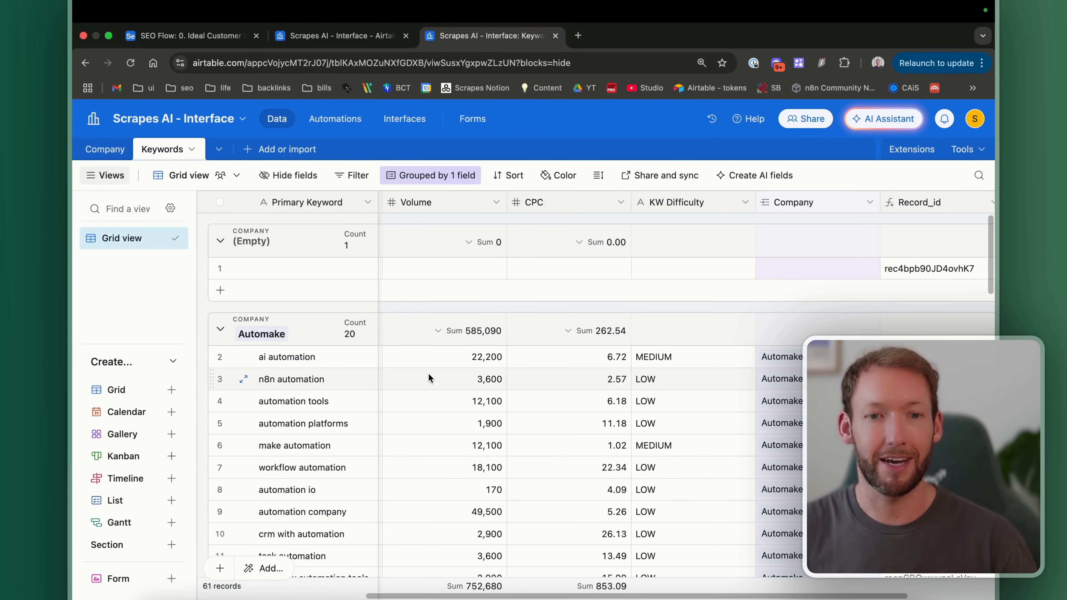
scroll(428, 372, "up", 1)
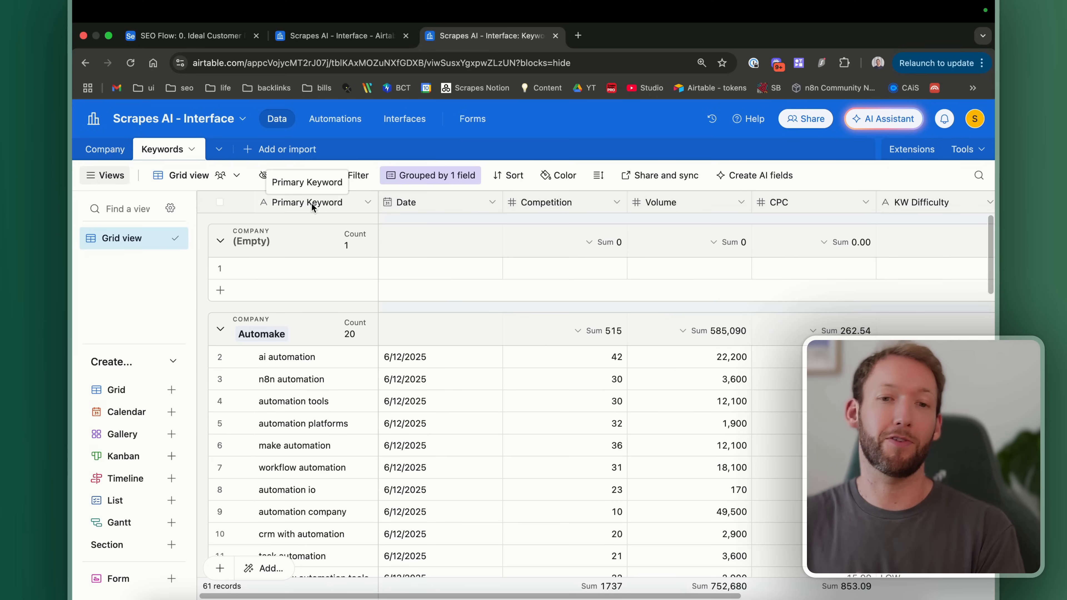
scroll(447, 245, "right", 1)
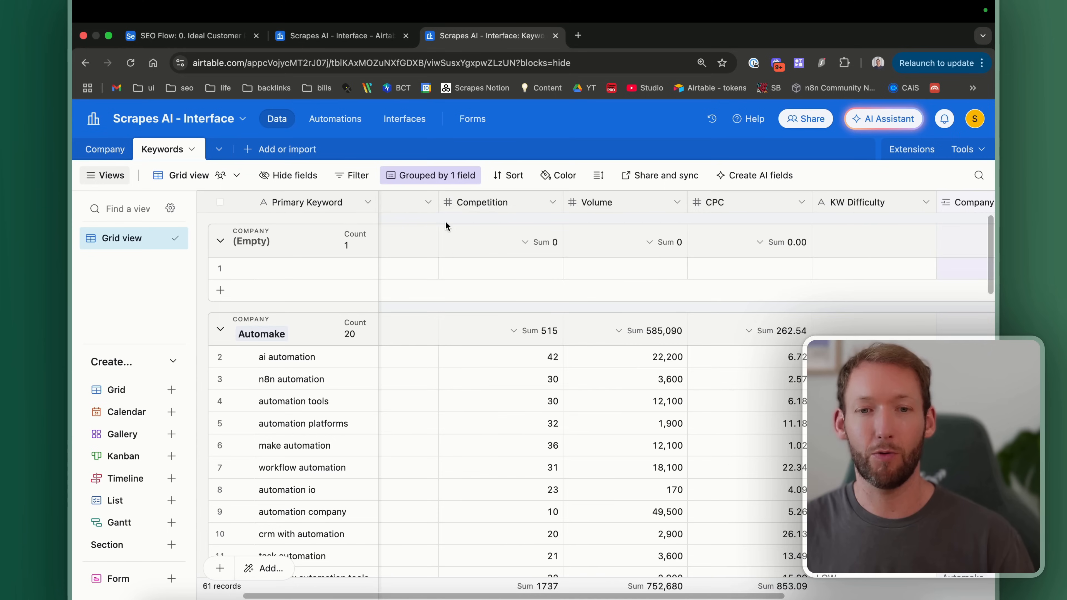
scroll(504, 219, "right", 3)
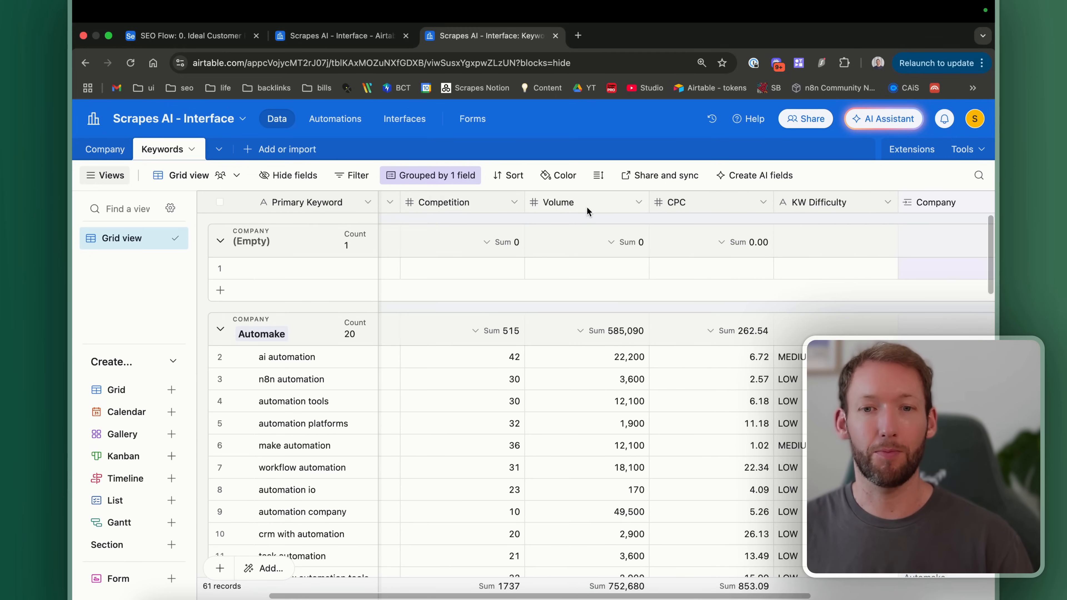
scroll(736, 212, "right", 6)
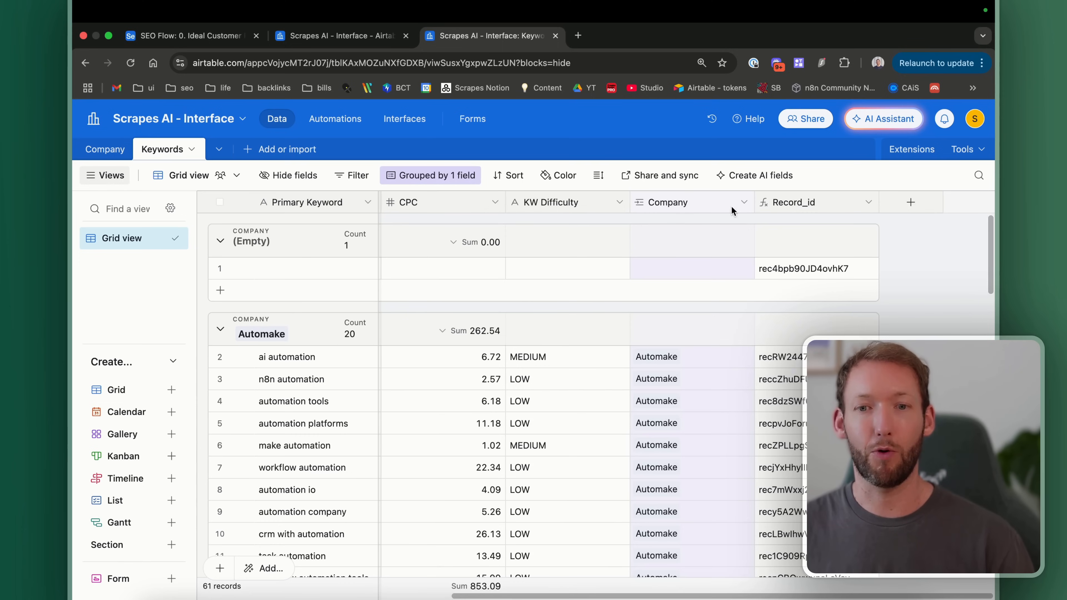
right_click(728, 207)
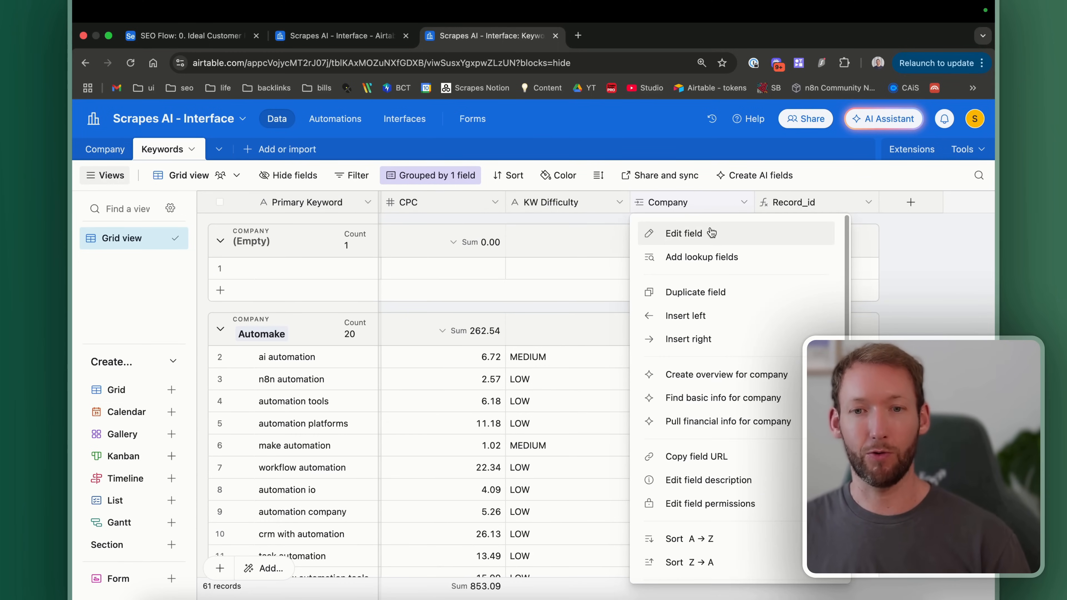
left_click(888, 200)
left_click(888, 200)
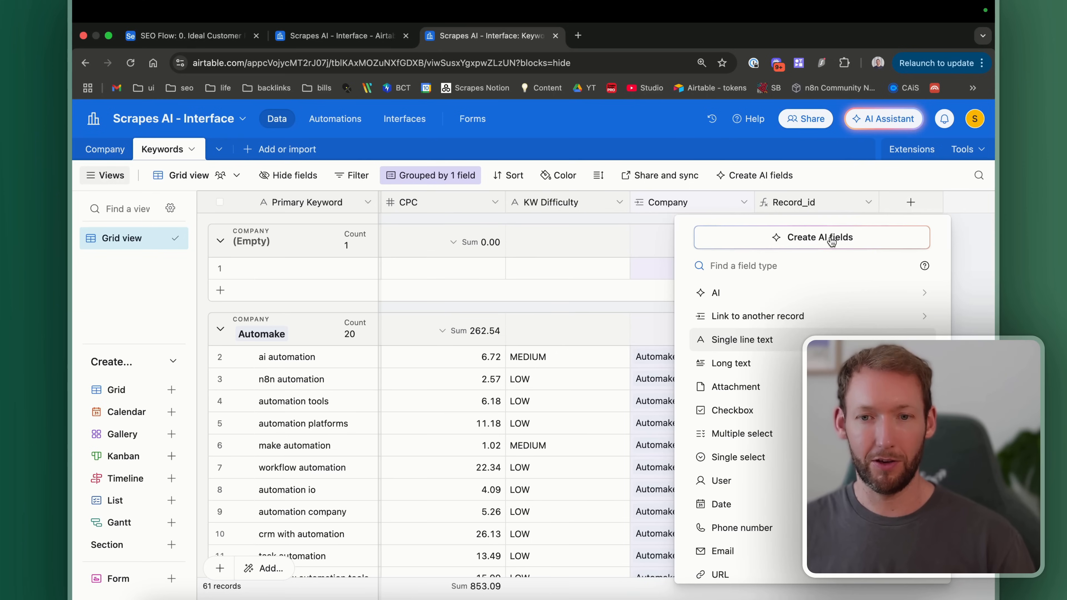
left_click(752, 321)
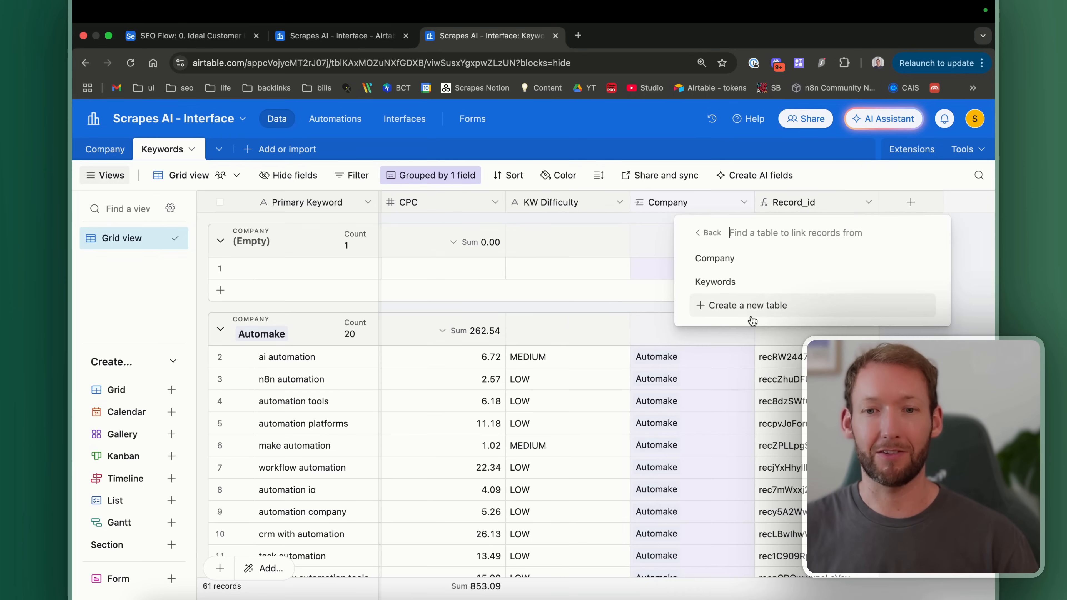
left_click(733, 266)
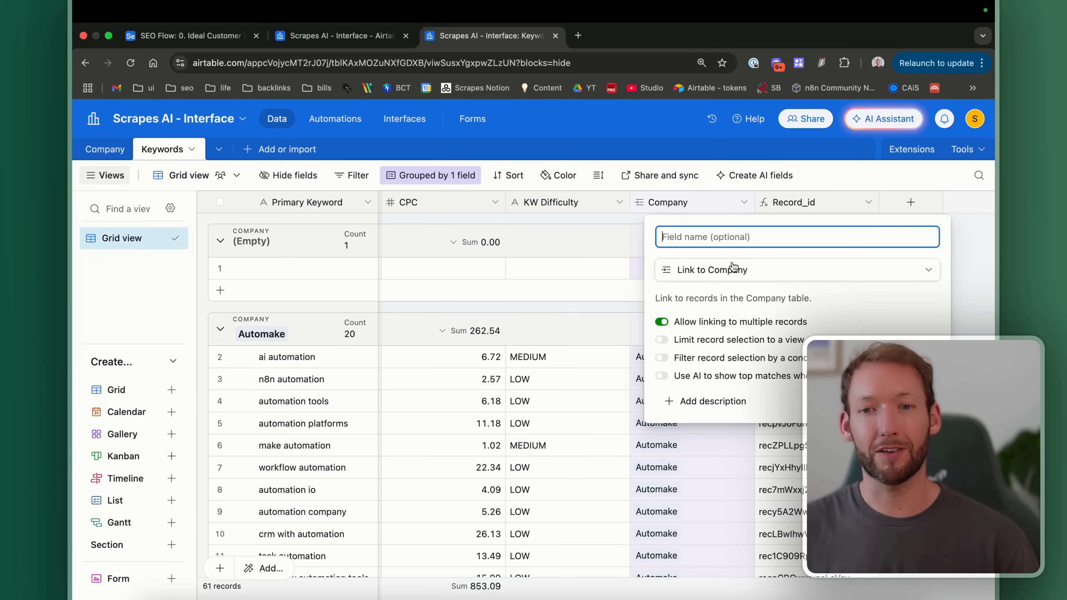
type("L")
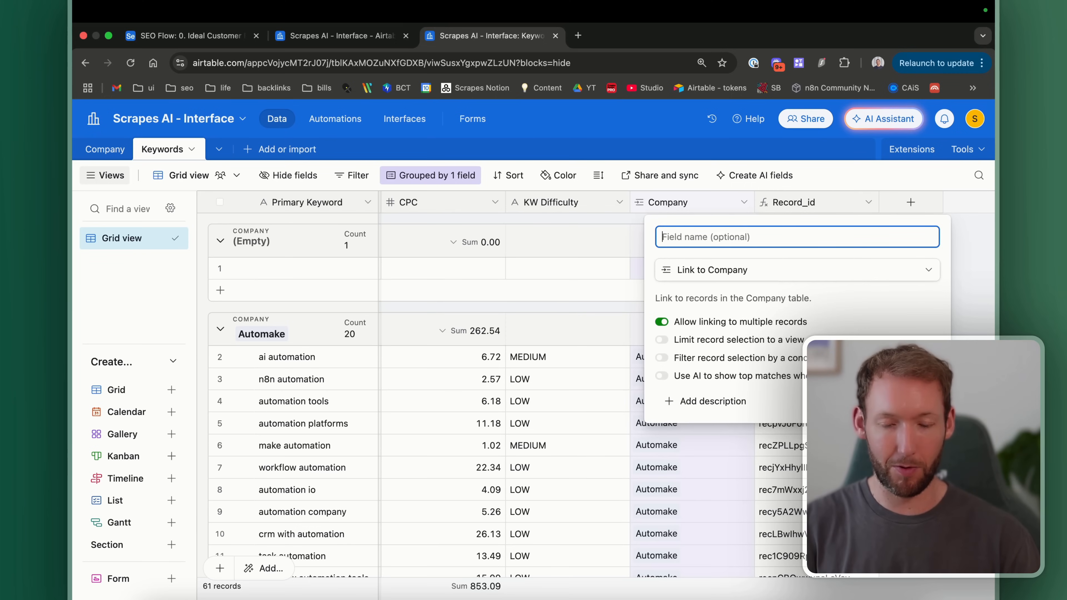
type("ink v2")
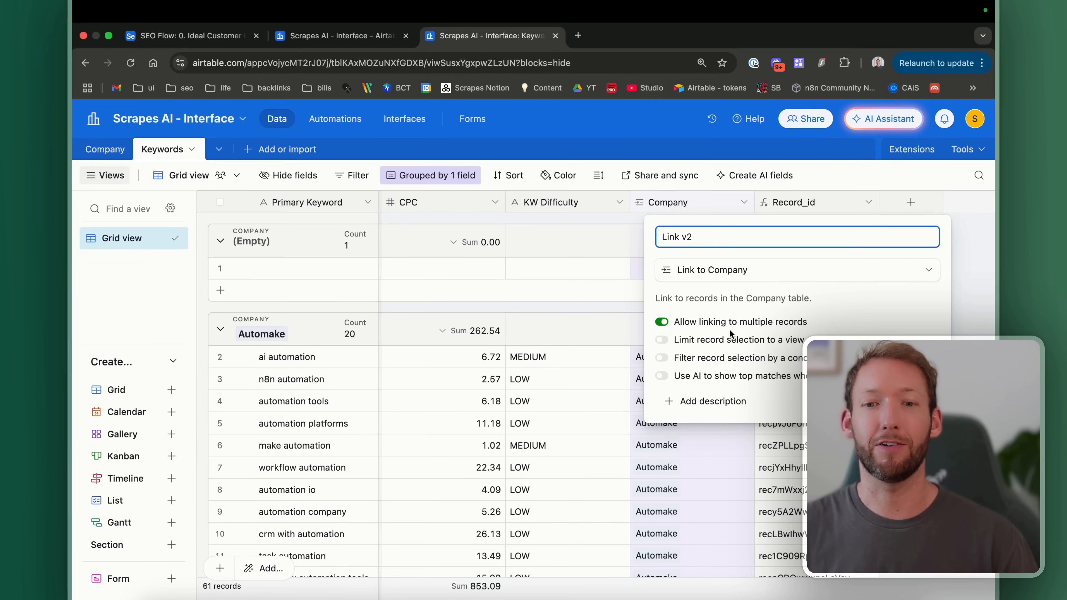
key("Return")
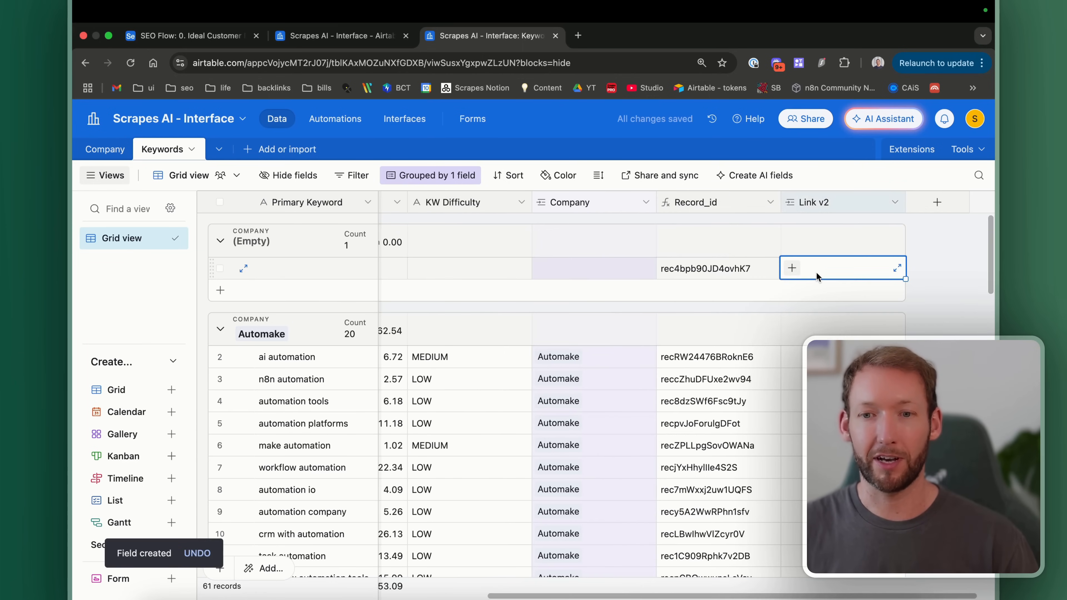
left_click(789, 358)
left_click(791, 358)
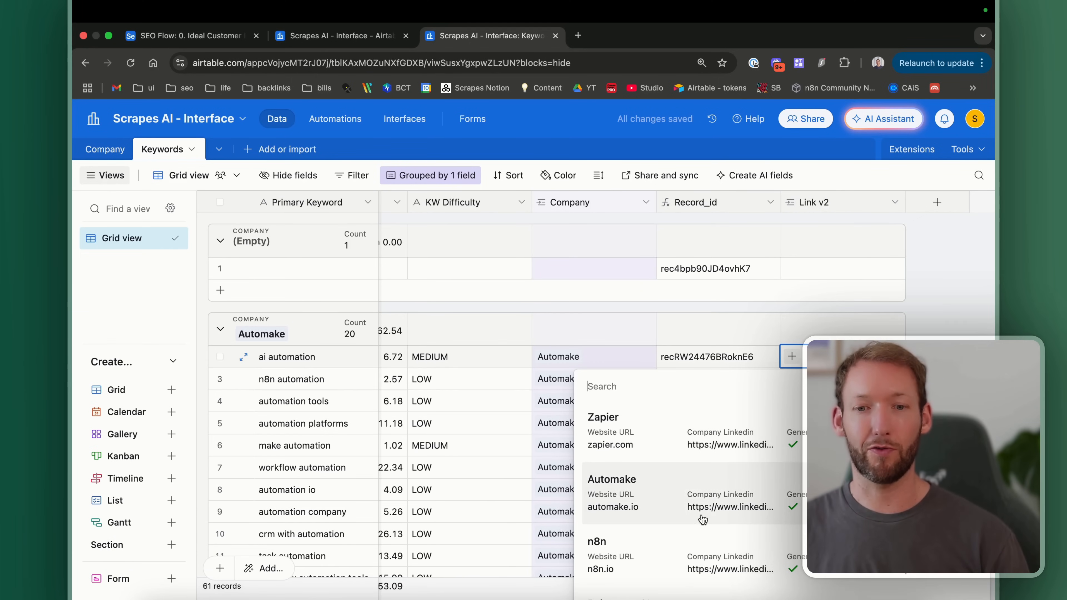
left_click(655, 497)
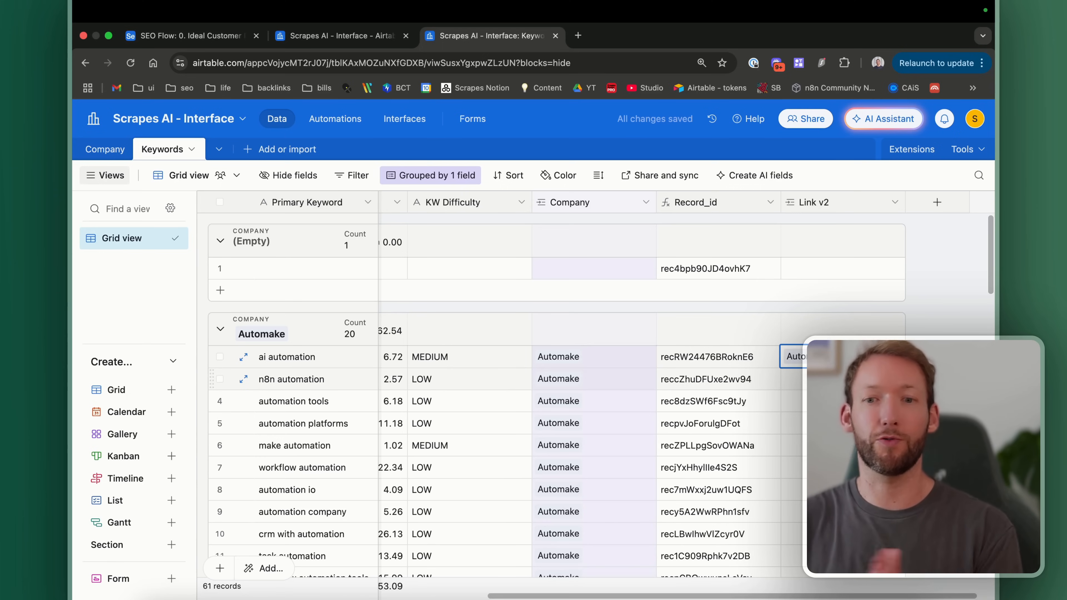
scroll(518, 404, "down", 3)
scroll(578, 440, "down", 5)
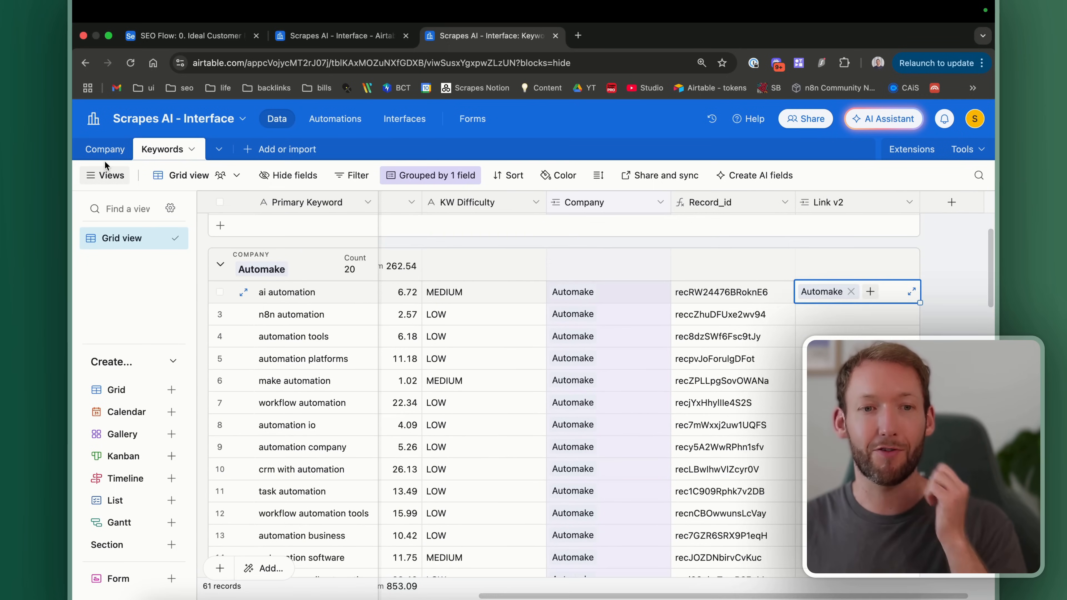
left_click(98, 151)
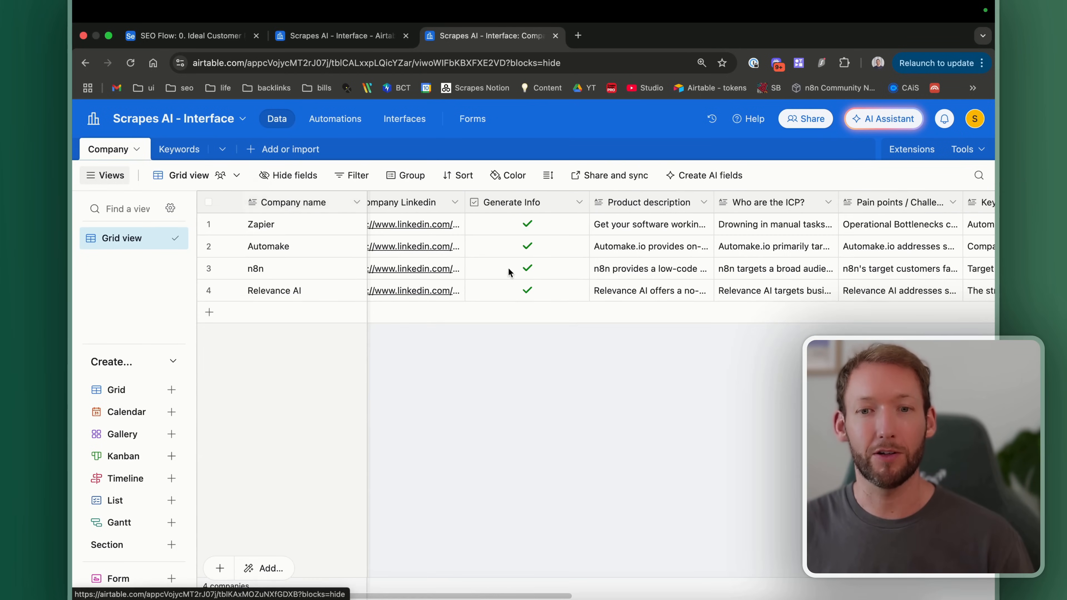
left_click(186, 151)
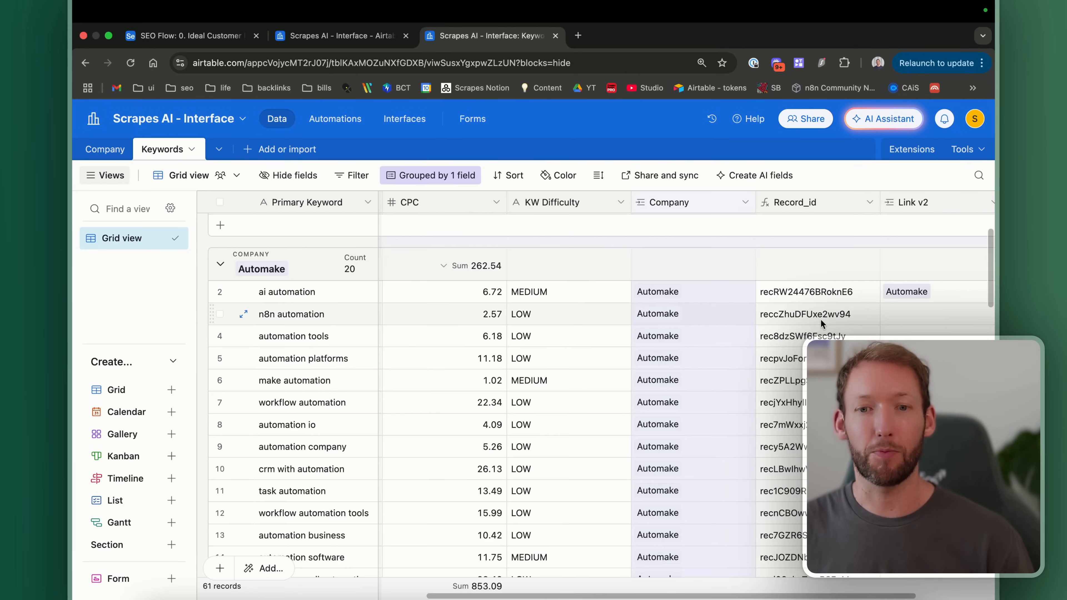
left_click(907, 296)
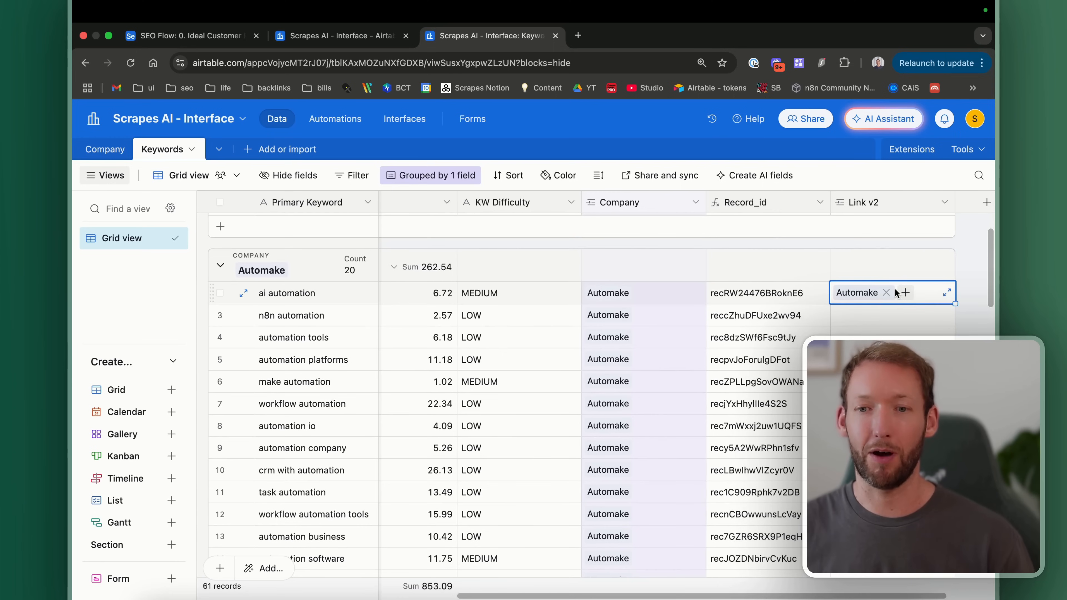
left_click(944, 203)
scroll(792, 458, "down", 2)
left_click(793, 563)
left_click(722, 429)
scroll(730, 274, "down", 2)
scroll(729, 273, "up", 10)
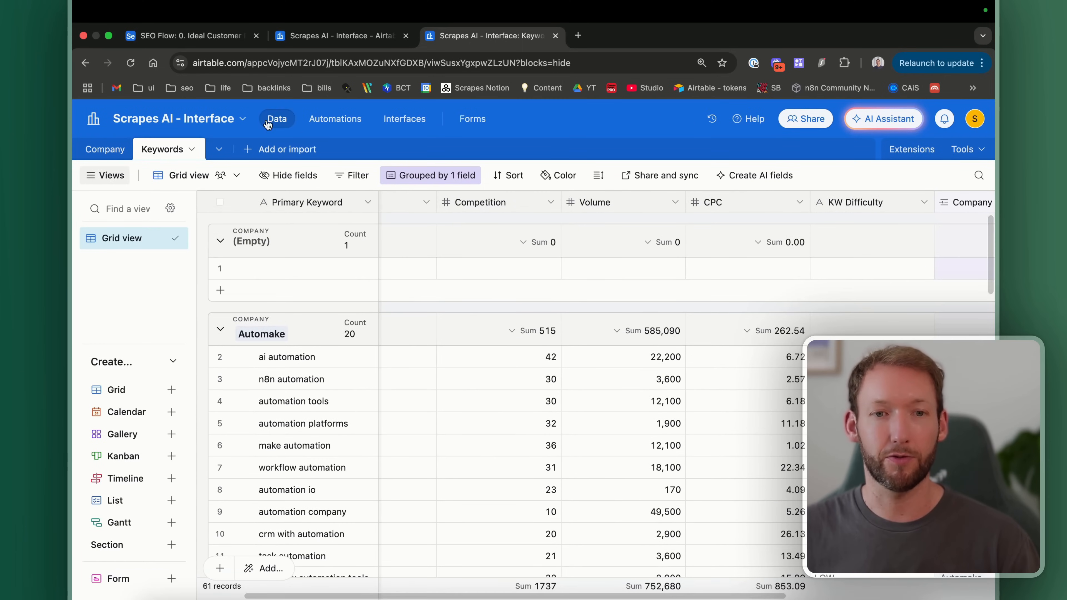
Step: Connect the new page to the Keywords table to create Keywords 2
left_click(325, 41)
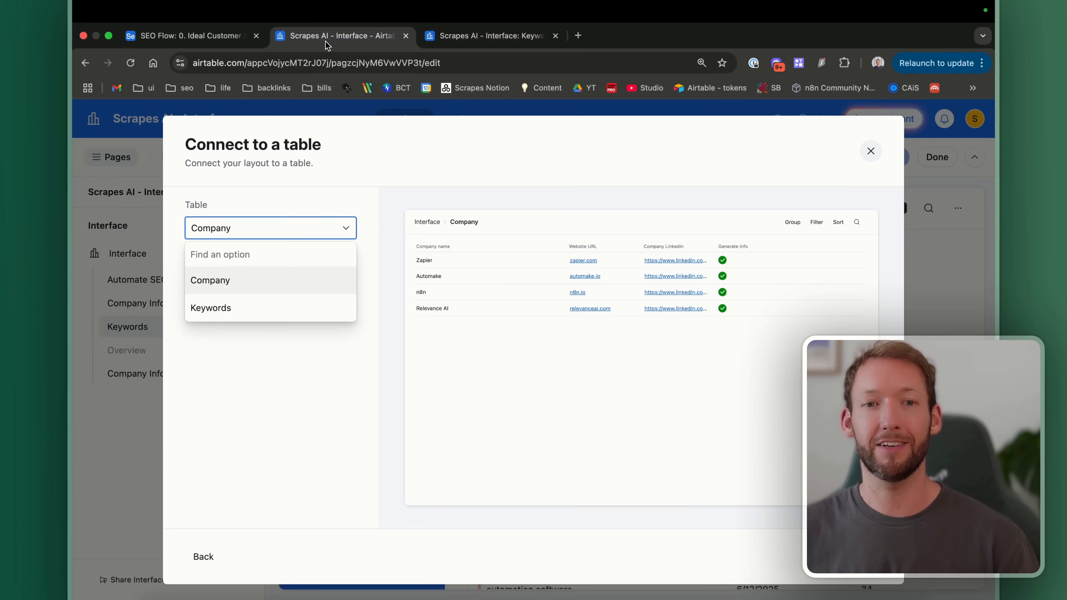
left_click(223, 307)
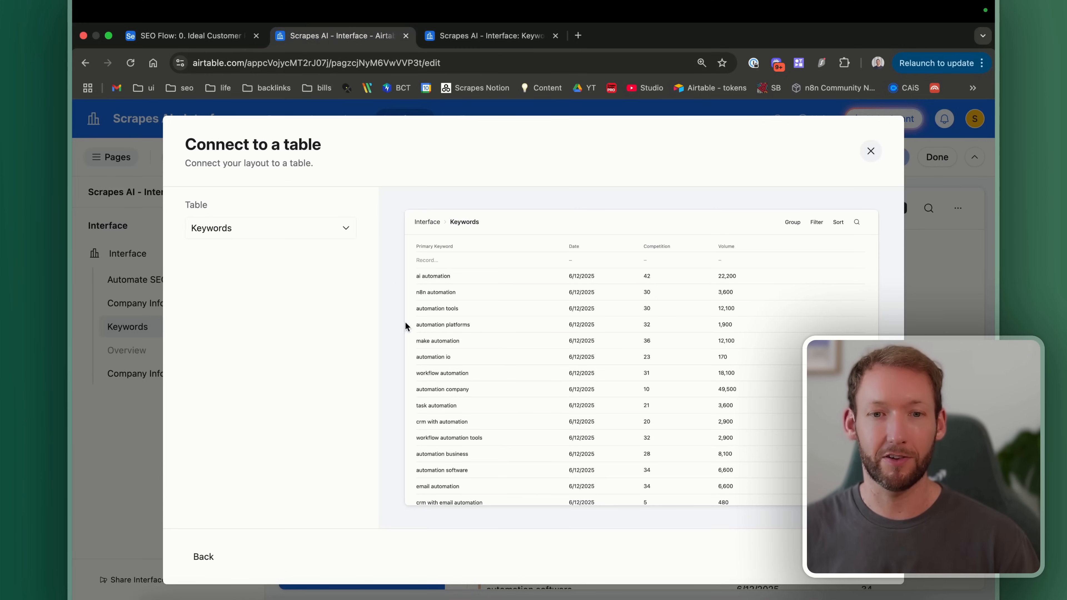
left_click(859, 556)
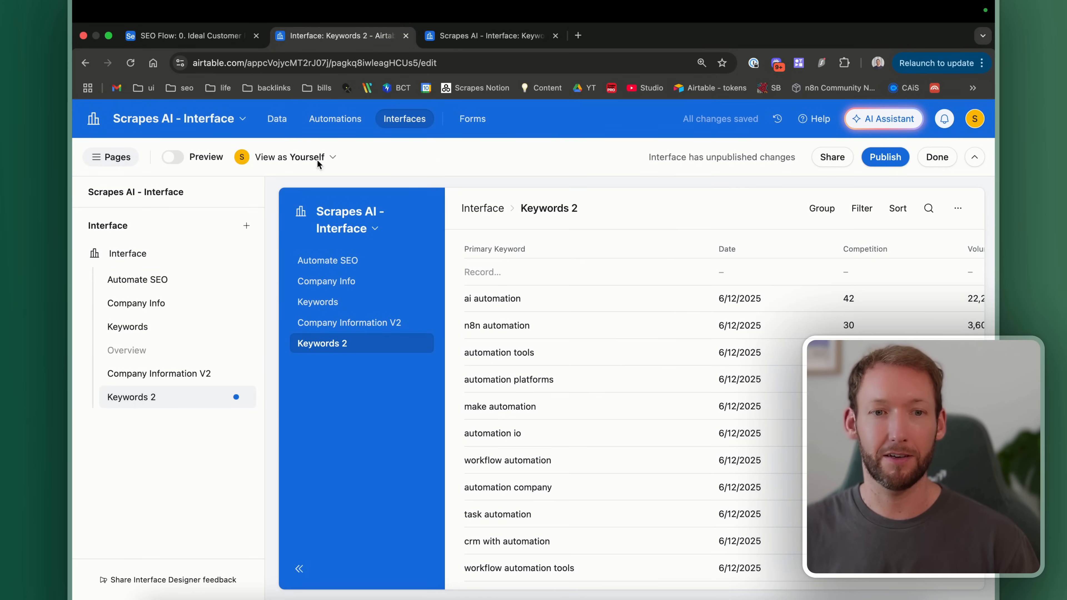
Step: Preview the Keywords 2 page and scroll through its keyword list
left_click(164, 160)
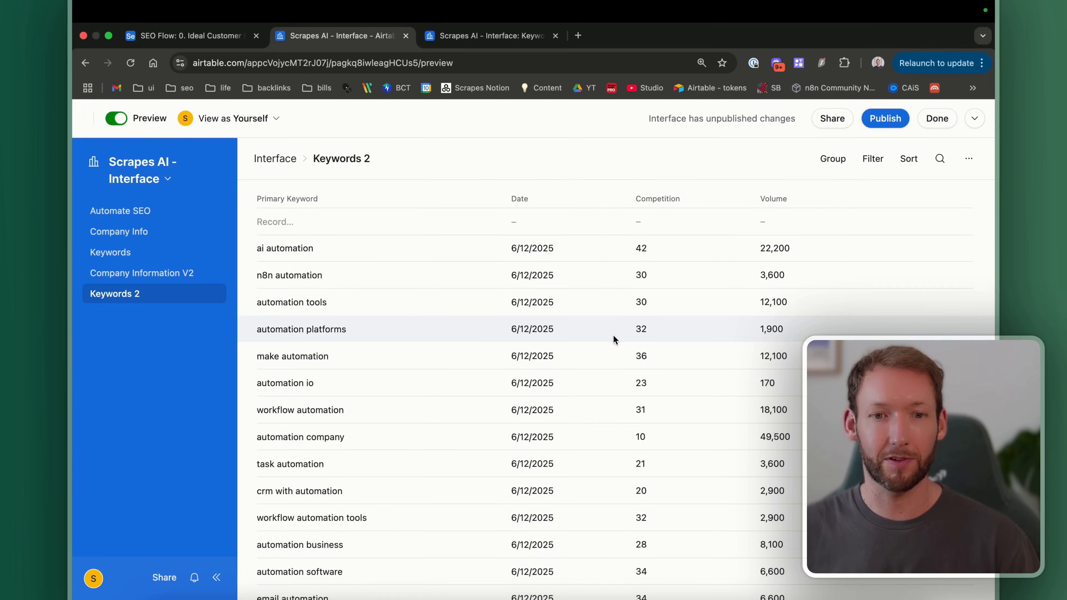
scroll(612, 336, "down", 3)
scroll(613, 335, "up", 2)
scroll(356, 385, "down", 10)
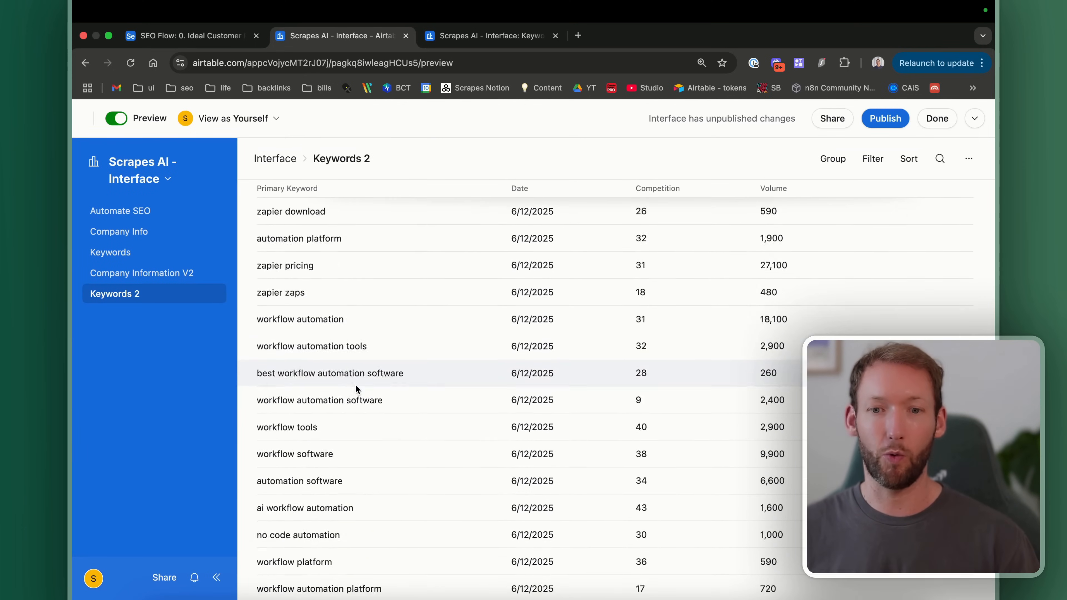
scroll(356, 385, "up", 10)
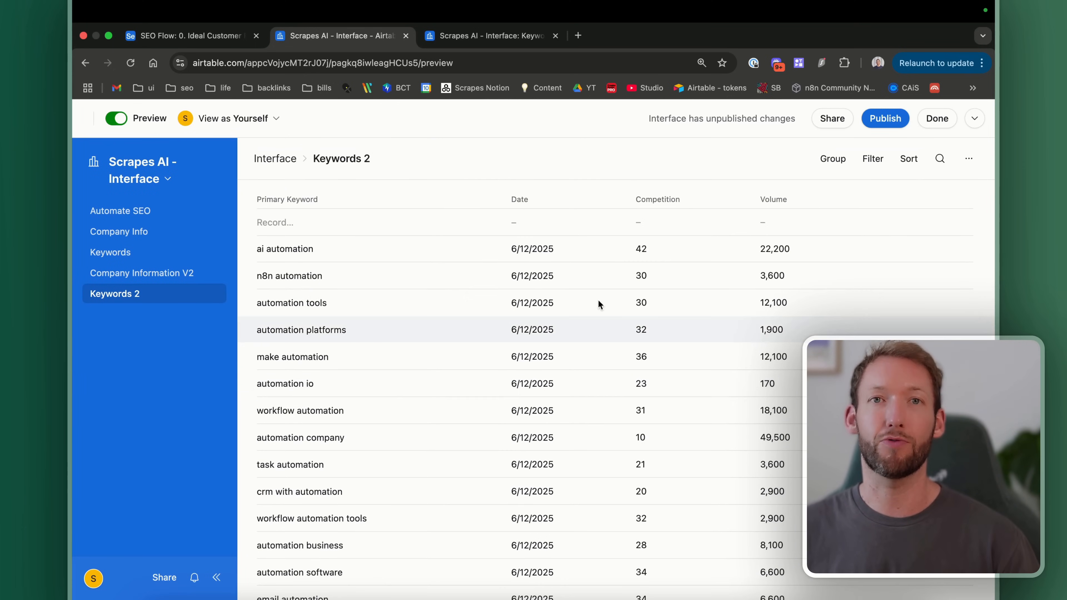
Step: Back in edit mode, turn on tabs above the keyword list and add another tab
left_click(113, 121)
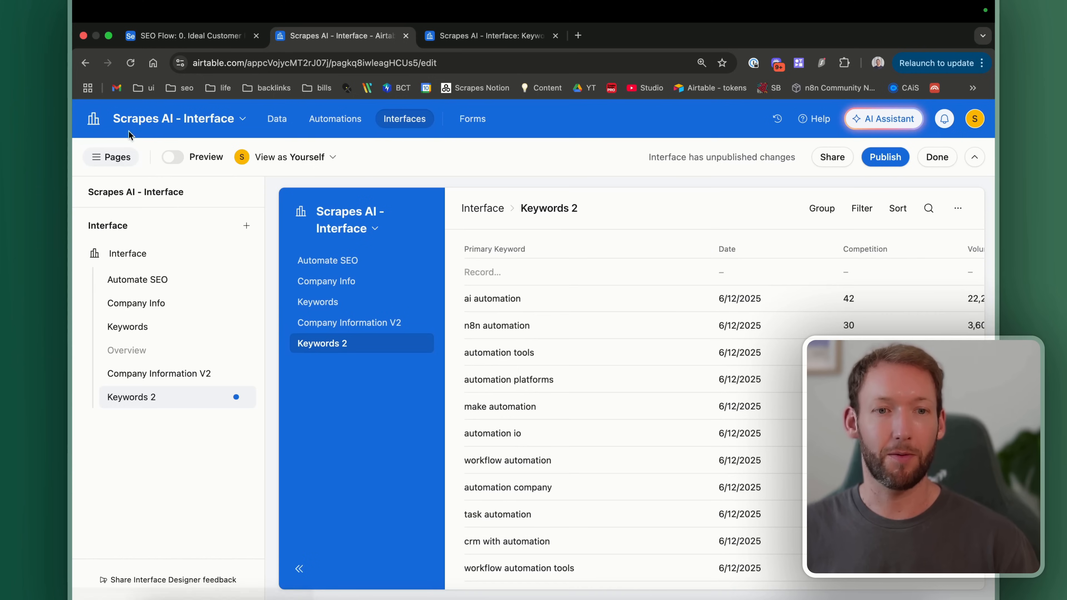
left_click(111, 157)
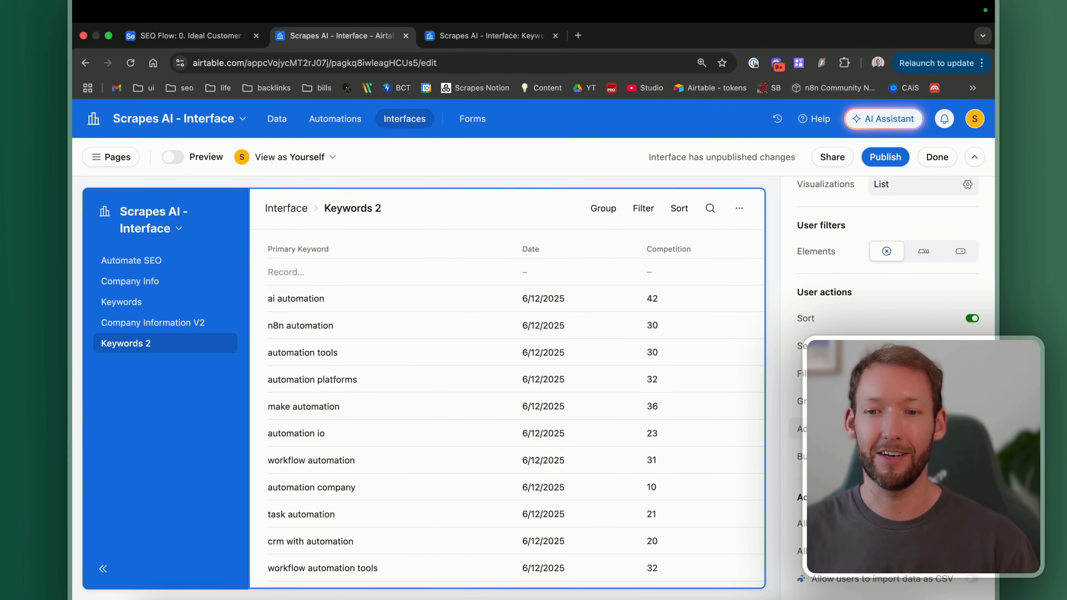
scroll(887, 294, "up", 1)
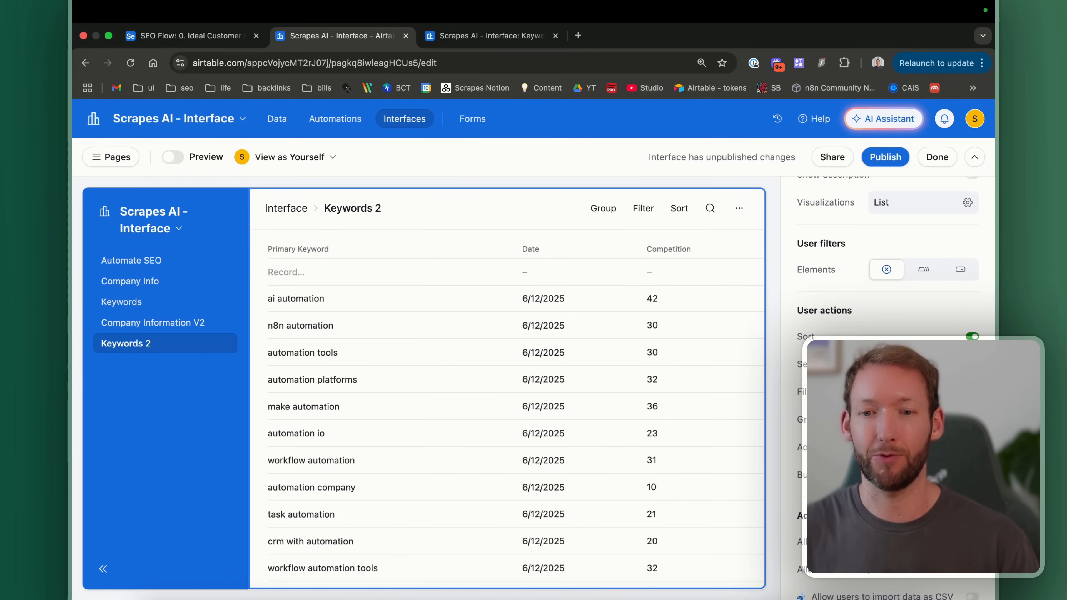
scroll(888, 294, "up", 6)
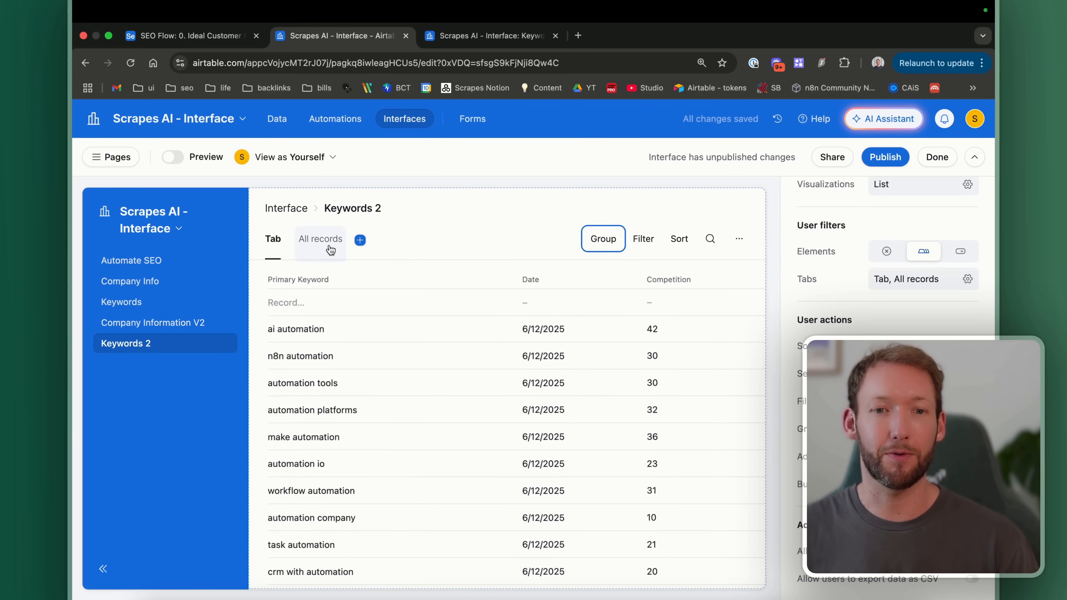
left_click(326, 248)
left_click(359, 242)
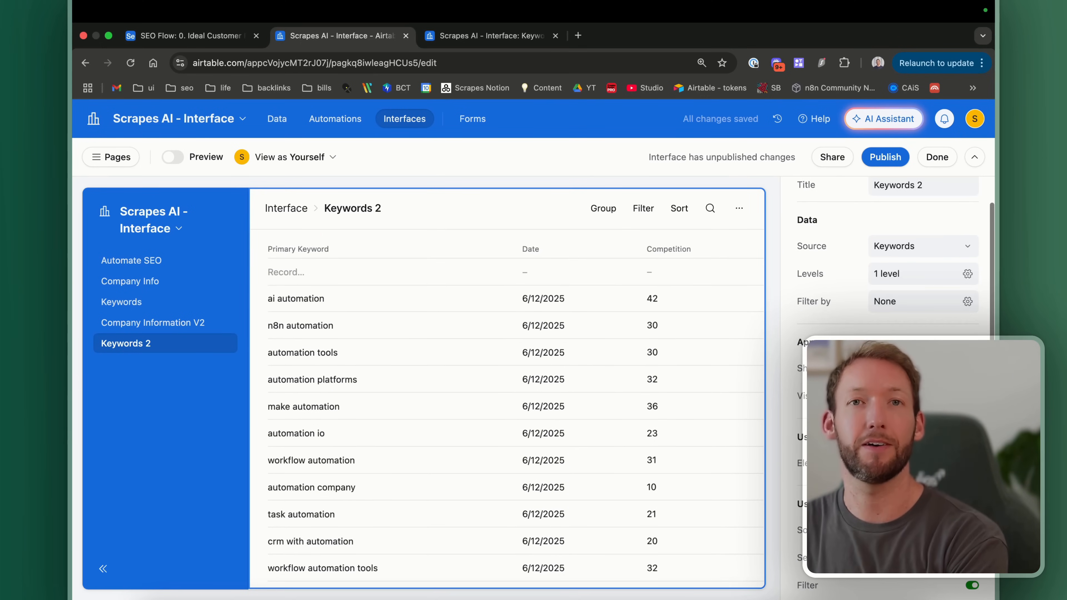
Step: Open the keyword list's fields list and collapse its hidden fields section
left_click(465, 244)
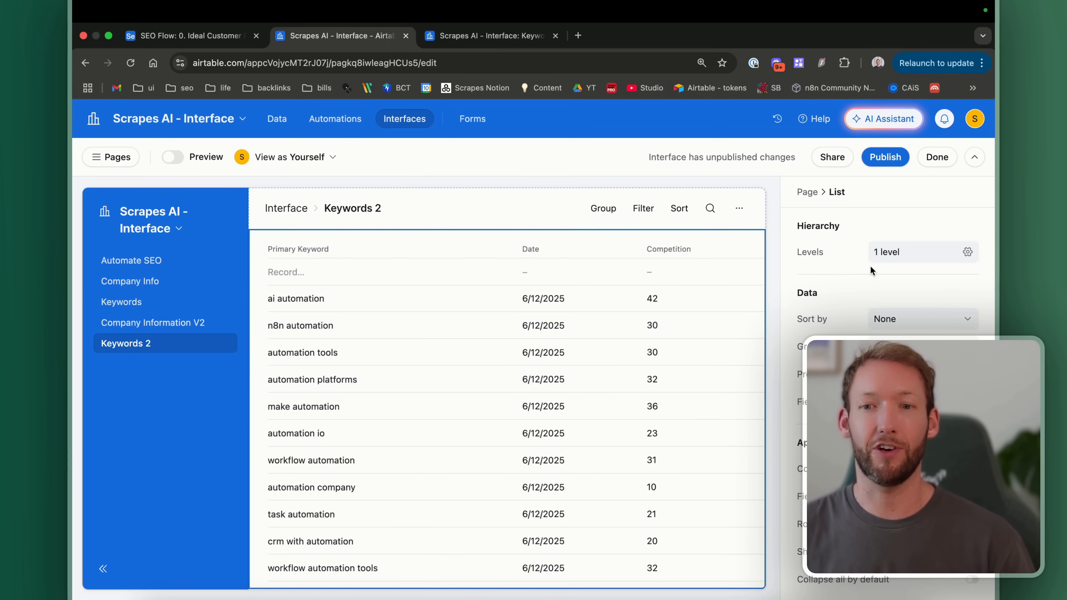
left_click(923, 402)
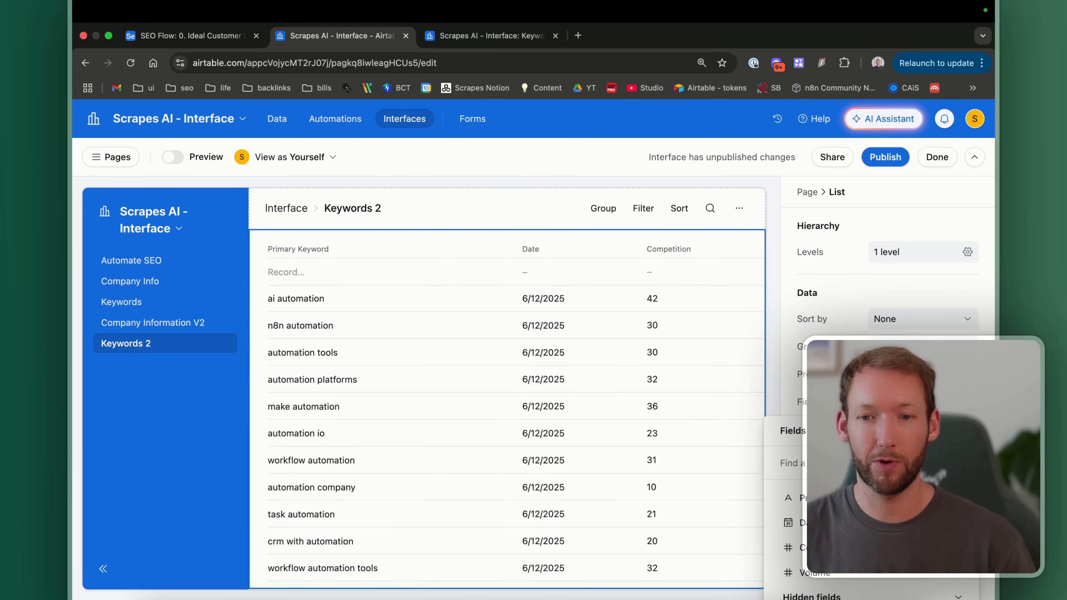
scroll(919, 504, "down", 1)
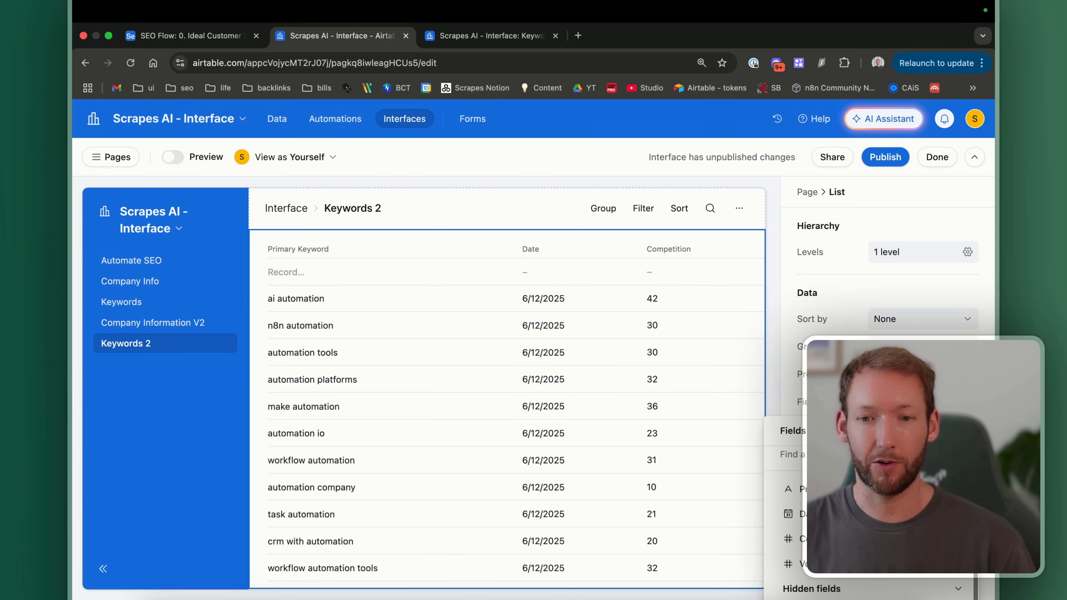
left_click(959, 589)
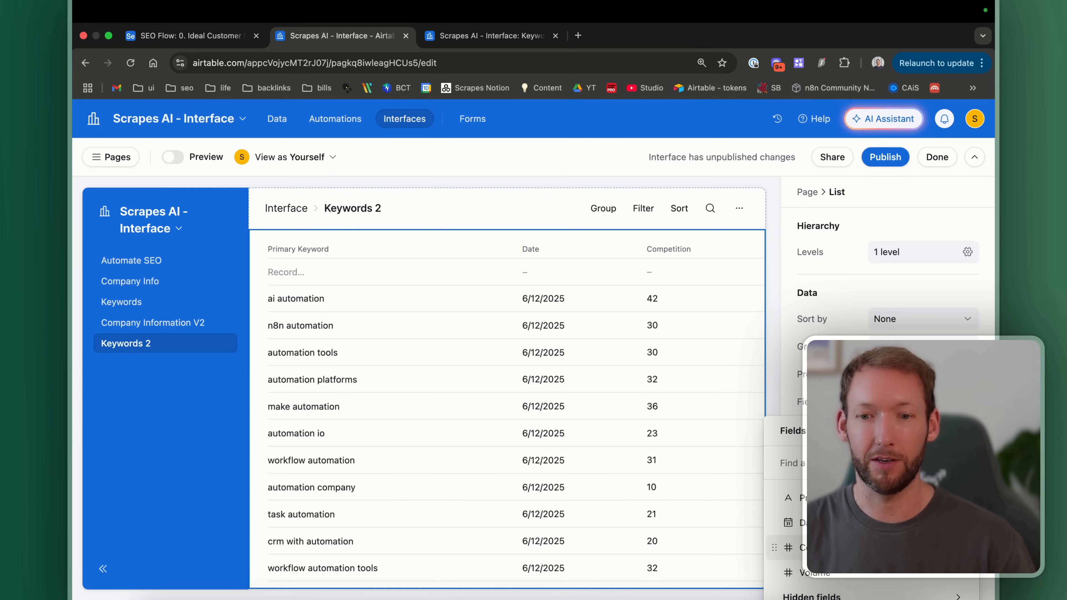
key("Escape")
scroll(924, 295, "down", 3)
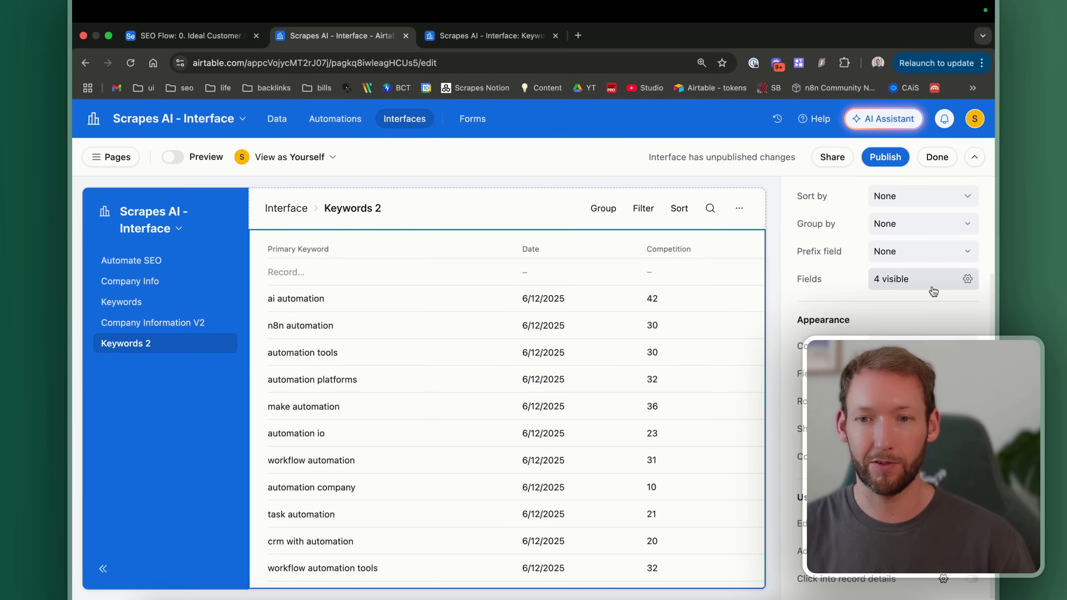
Step: Make the Company and KW Difficulty fields visible in the Keywords 2 list
left_click(966, 280)
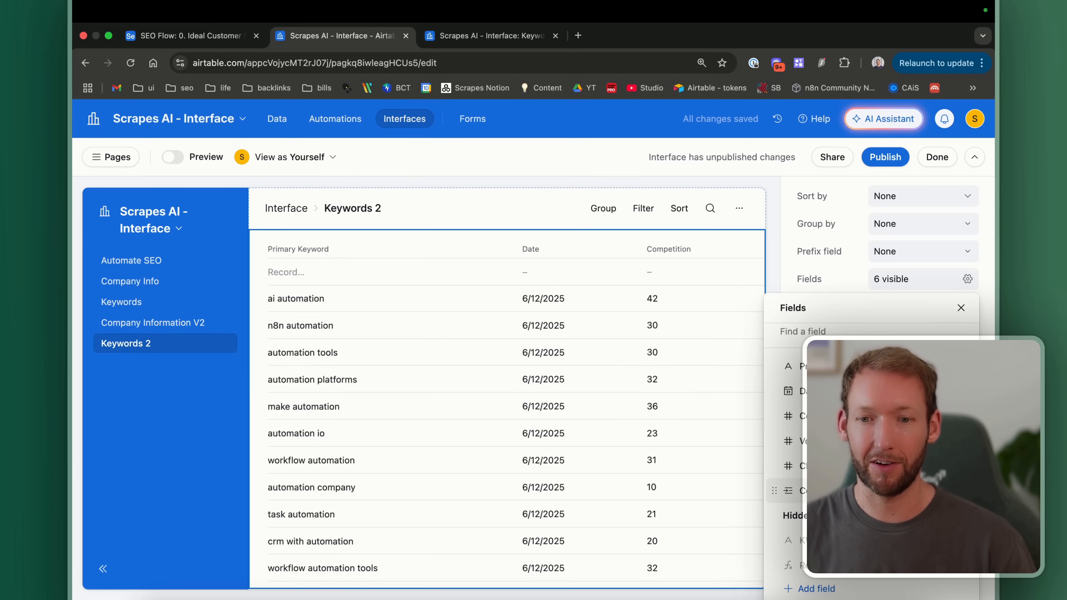
left_click(961, 491)
left_click(961, 515)
left_click(960, 540)
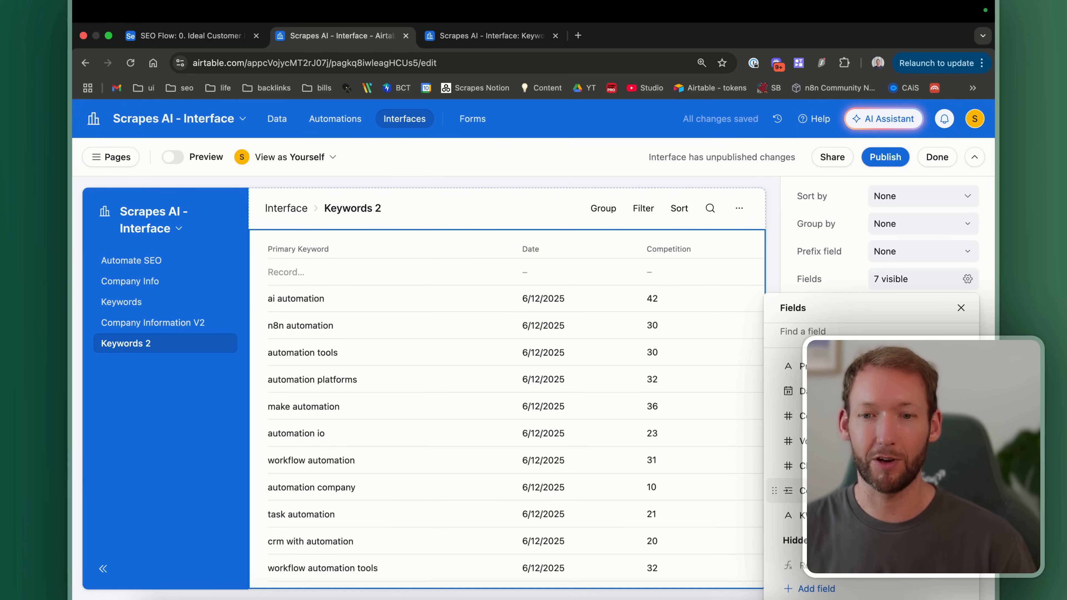
scroll(951, 314, "up", 1)
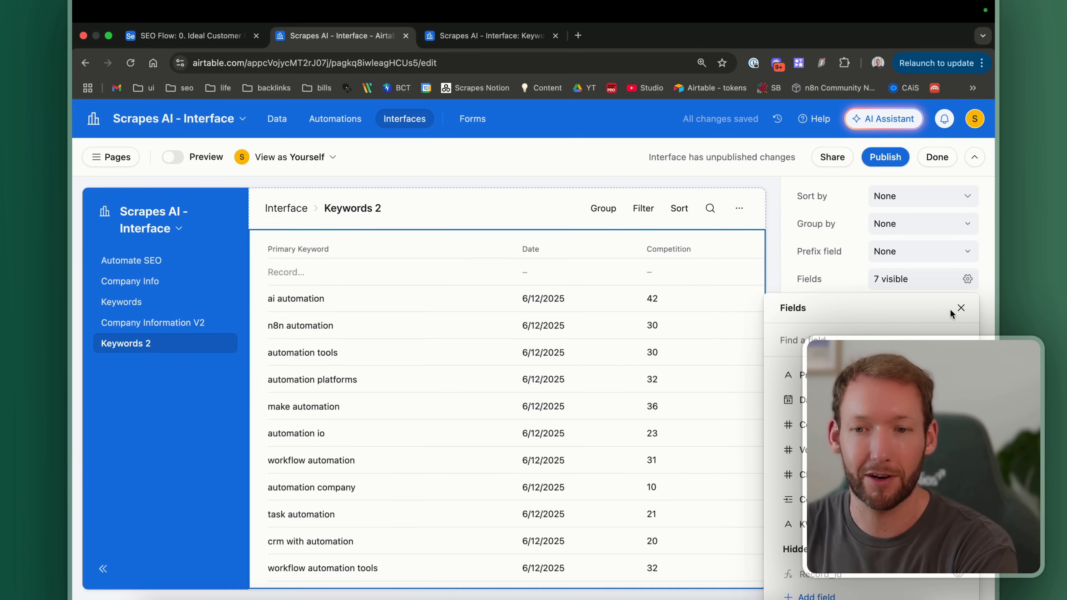
left_click(961, 308)
scroll(546, 340, "right", 10)
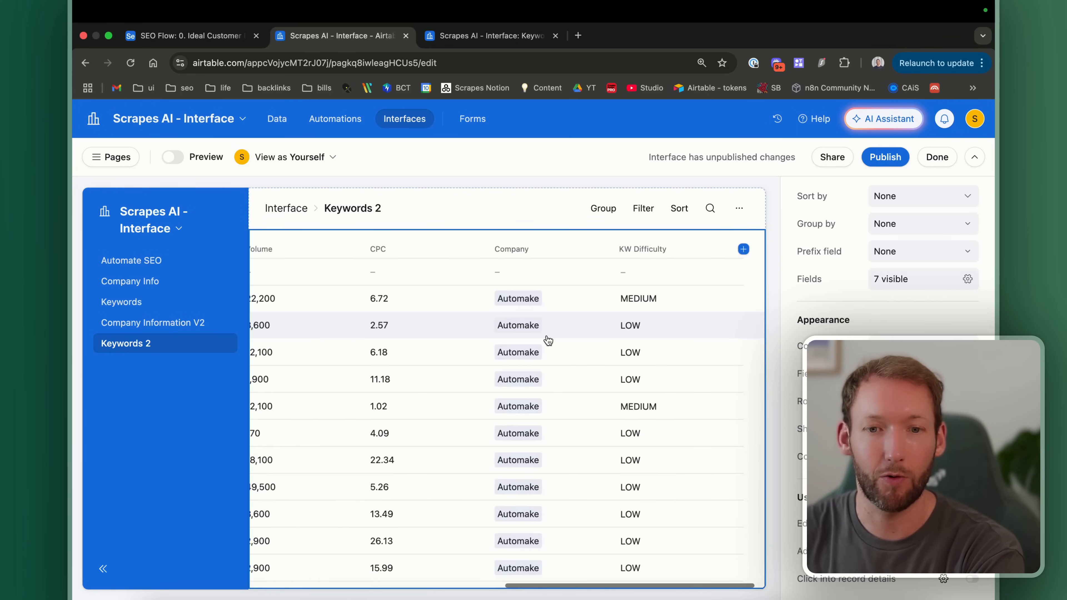
Step: Group the Keywords 2 list by Company, A→Z
left_click(605, 219)
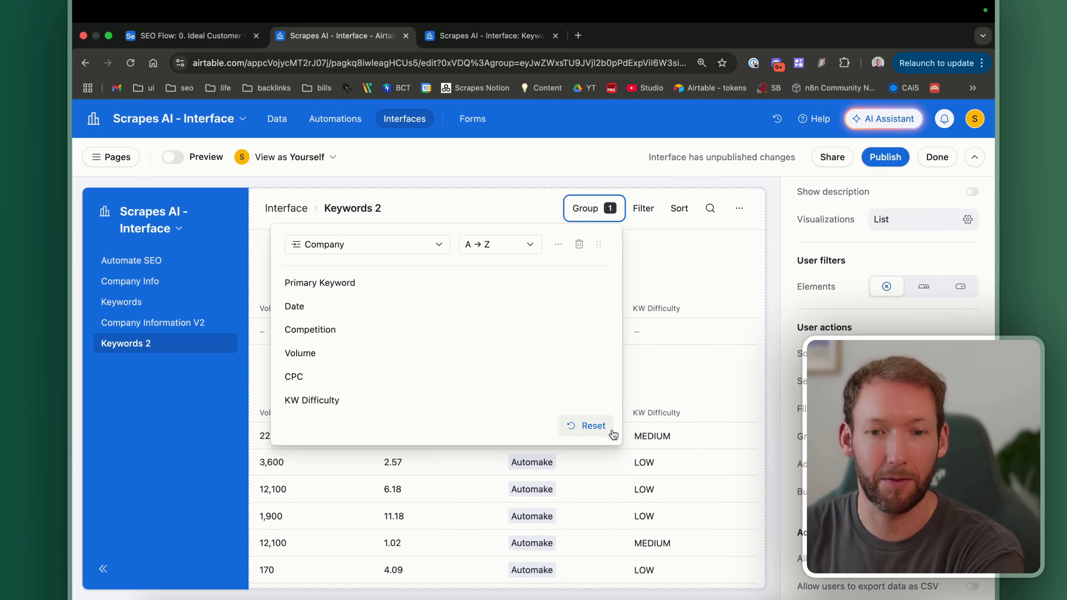
left_click(705, 259)
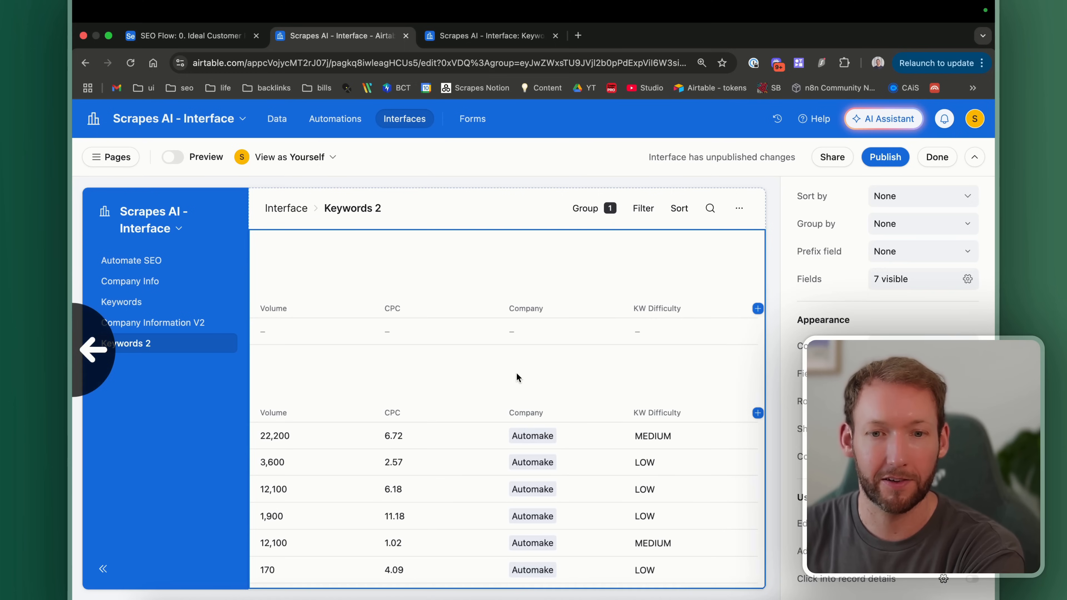
scroll(516, 373, "left", 5)
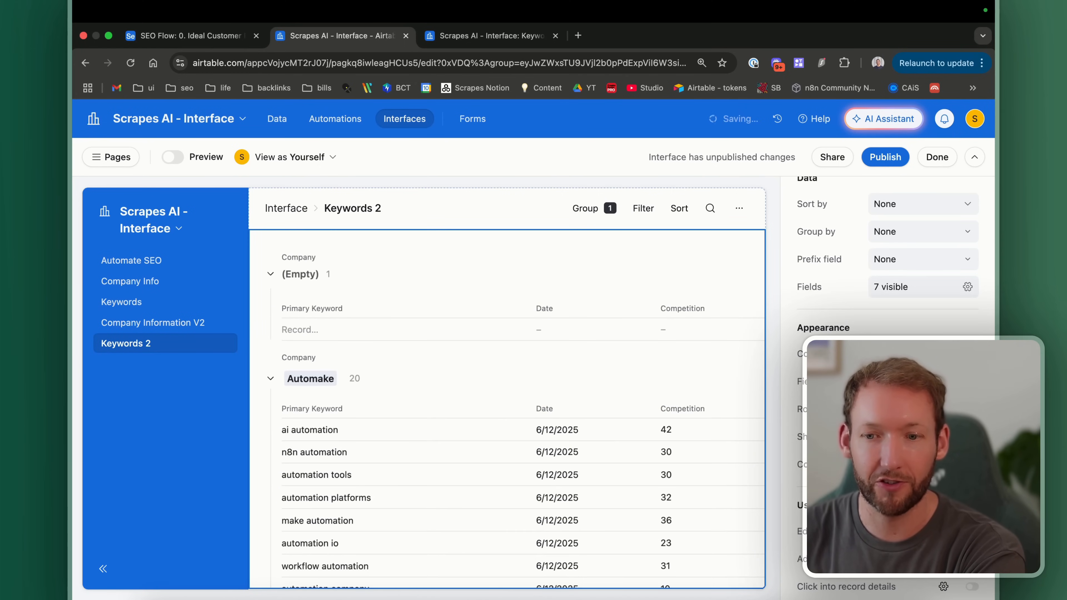
scroll(543, 484, "down", 7)
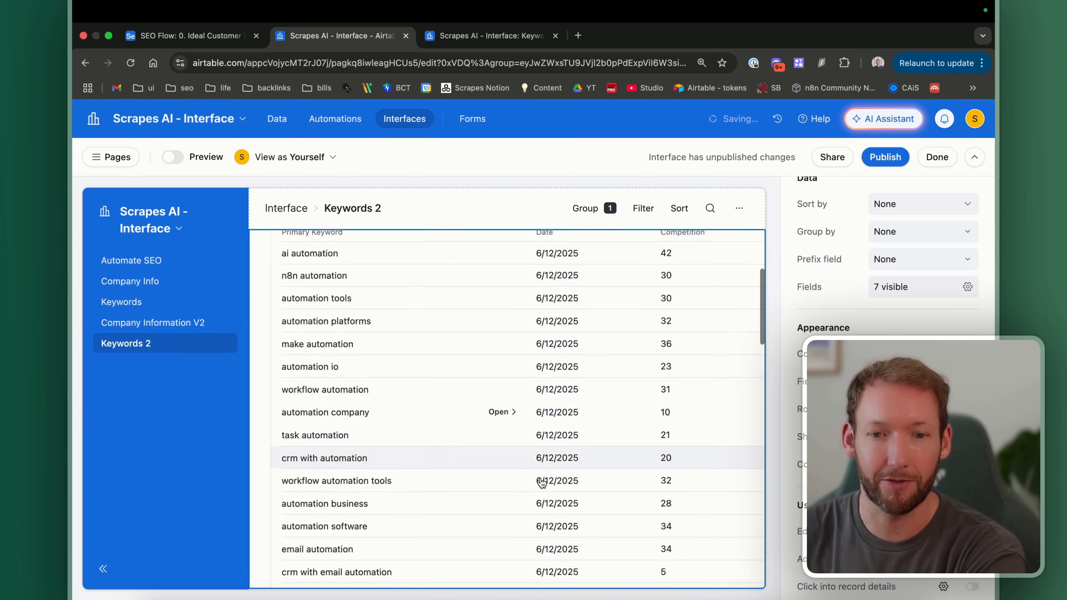
scroll(588, 491, "up", 7)
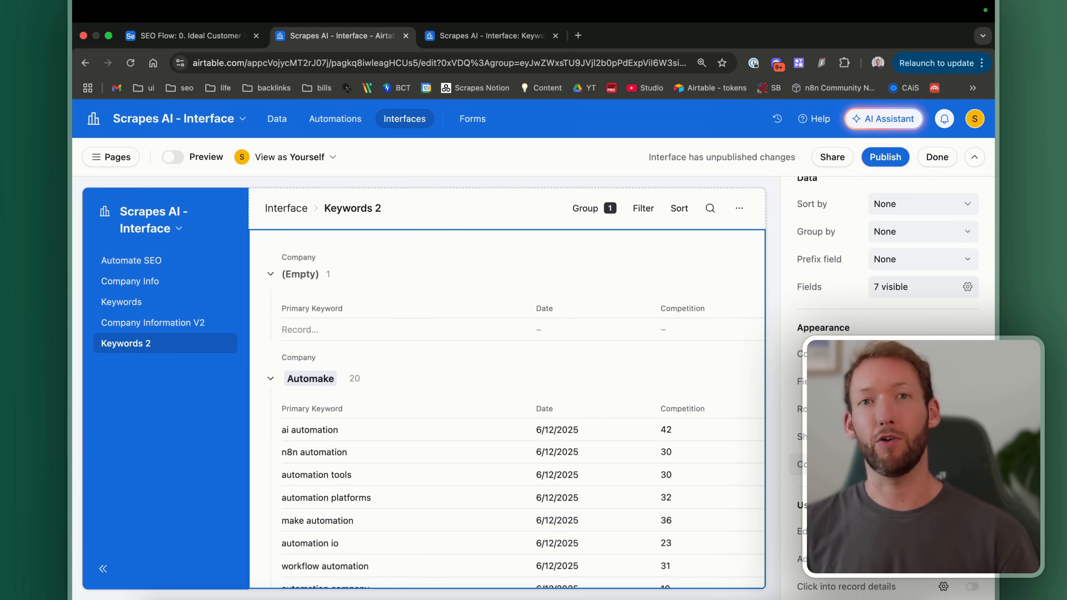
Step: Collapse all company groups, then expand Automake to check its keywords
left_click(971, 464)
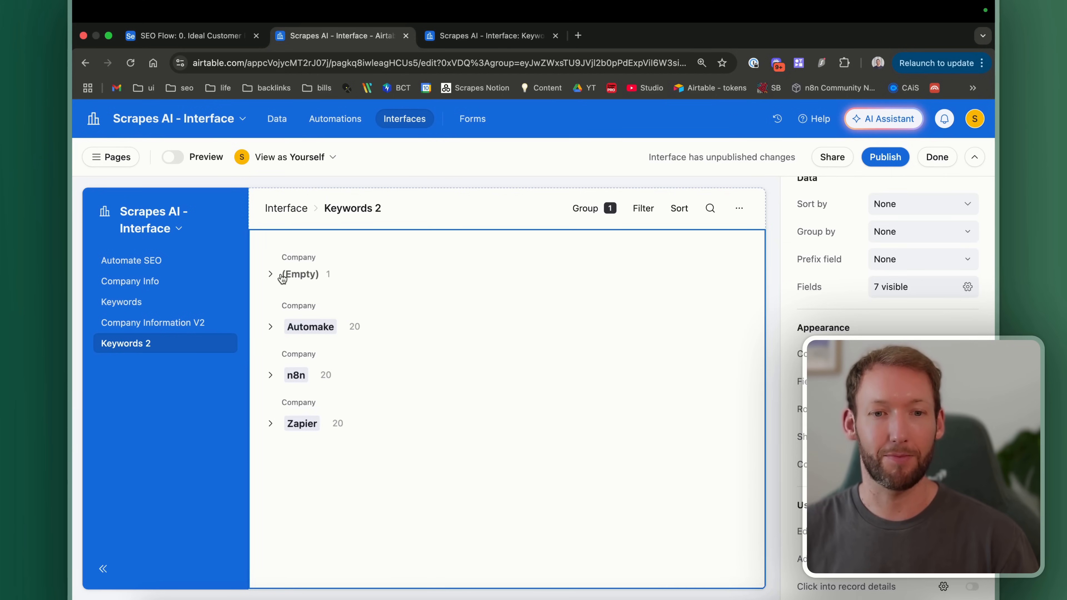
left_click(270, 328)
scroll(400, 489, "down", 2)
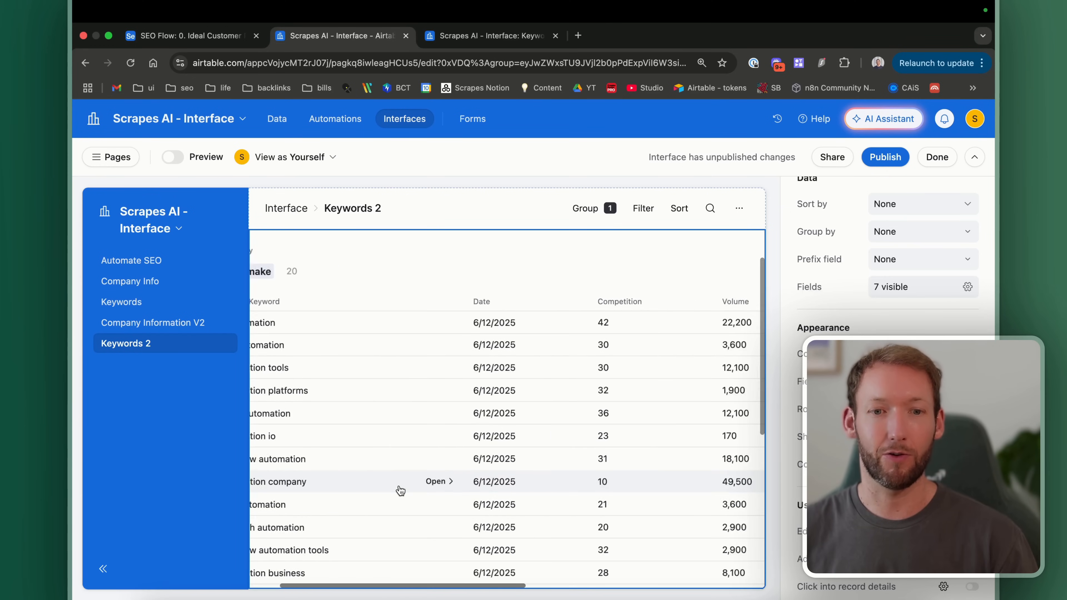
scroll(555, 322, "right", 5)
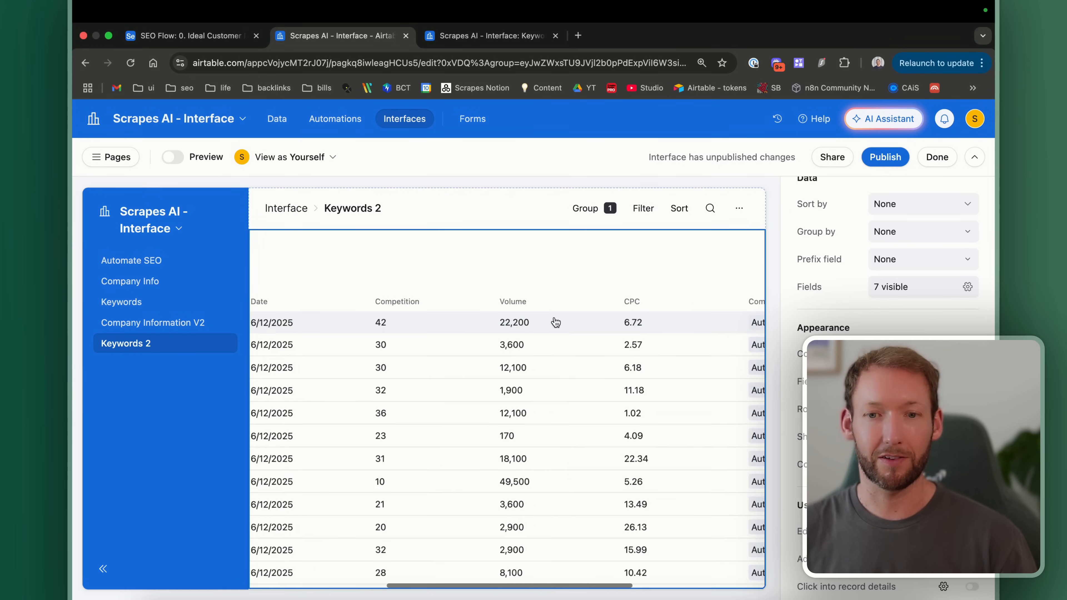
scroll(555, 322, "right", 4)
scroll(556, 322, "left", 3)
scroll(555, 322, "right", 3)
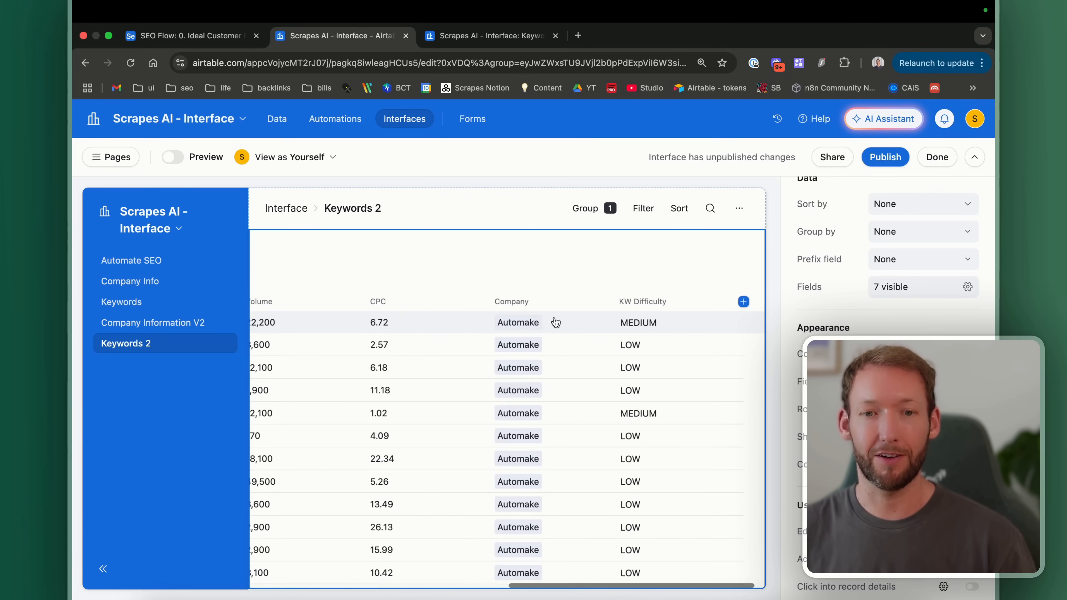
Step: Add a record-colouring condition: KW Difficulty contains MEDIUM
left_click(923, 354)
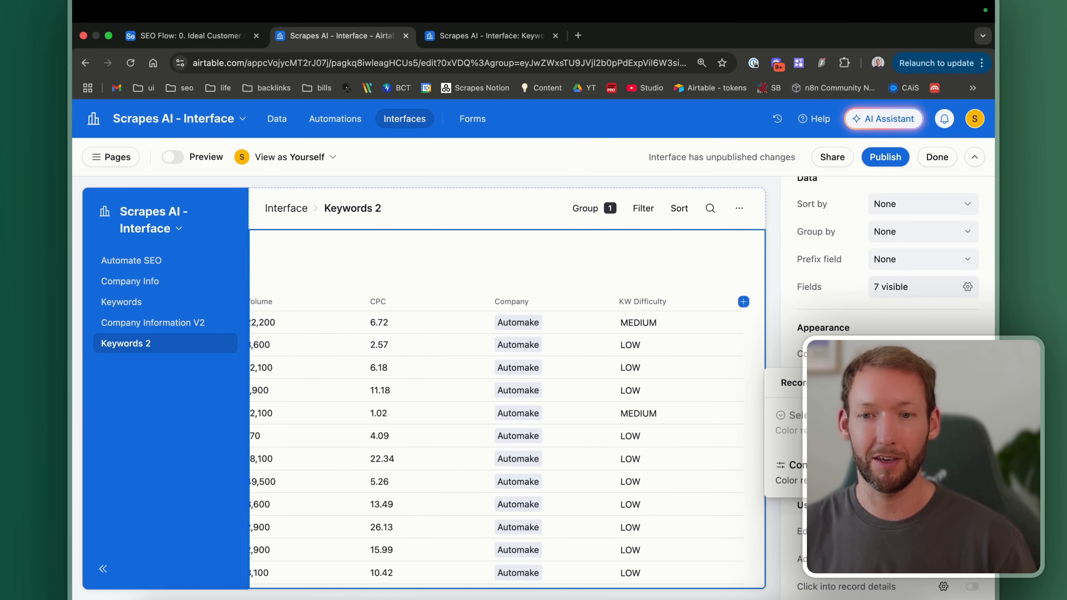
left_click(840, 469)
scroll(546, 483, "down", 2)
left_click(550, 496)
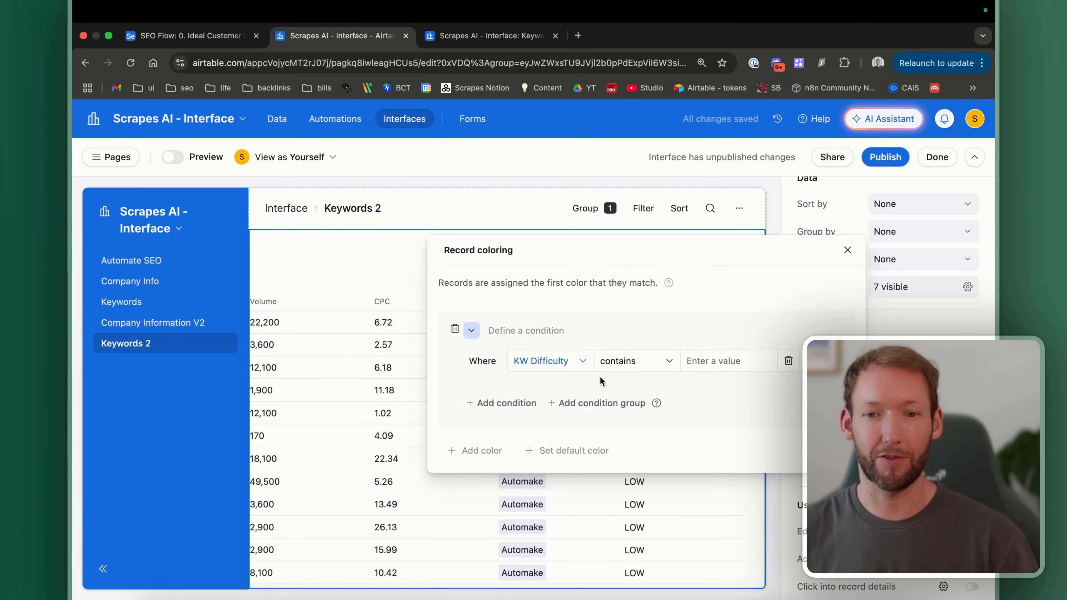
left_click(606, 364)
left_click(676, 418)
type("MEDIUM")
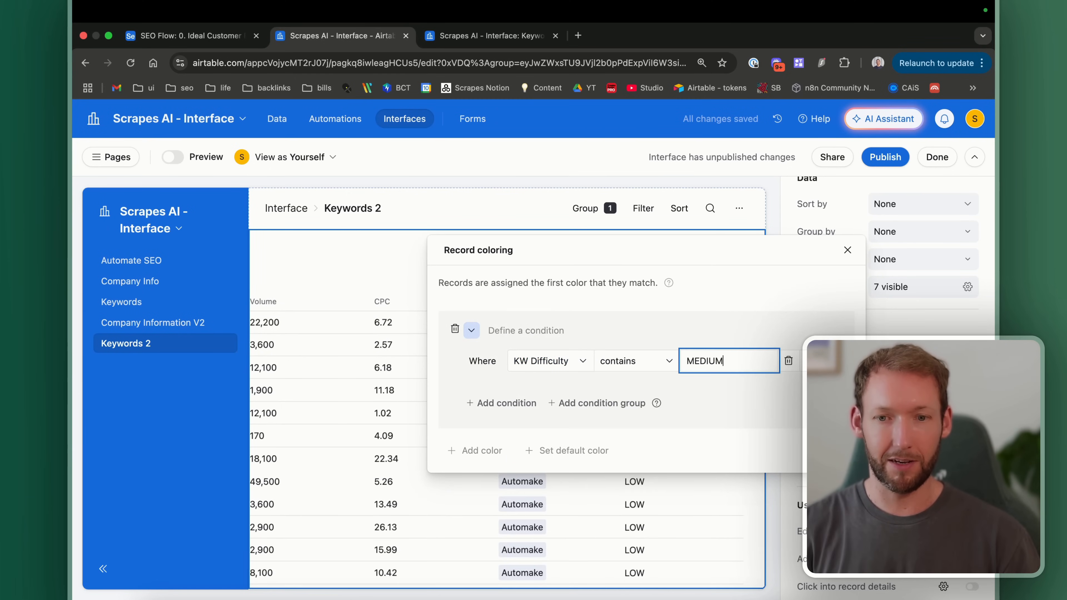
Step: Give the matching records a yellow colour bar and close Record coloring
left_click(476, 332)
left_click(592, 400)
scroll(376, 389, "left", 7)
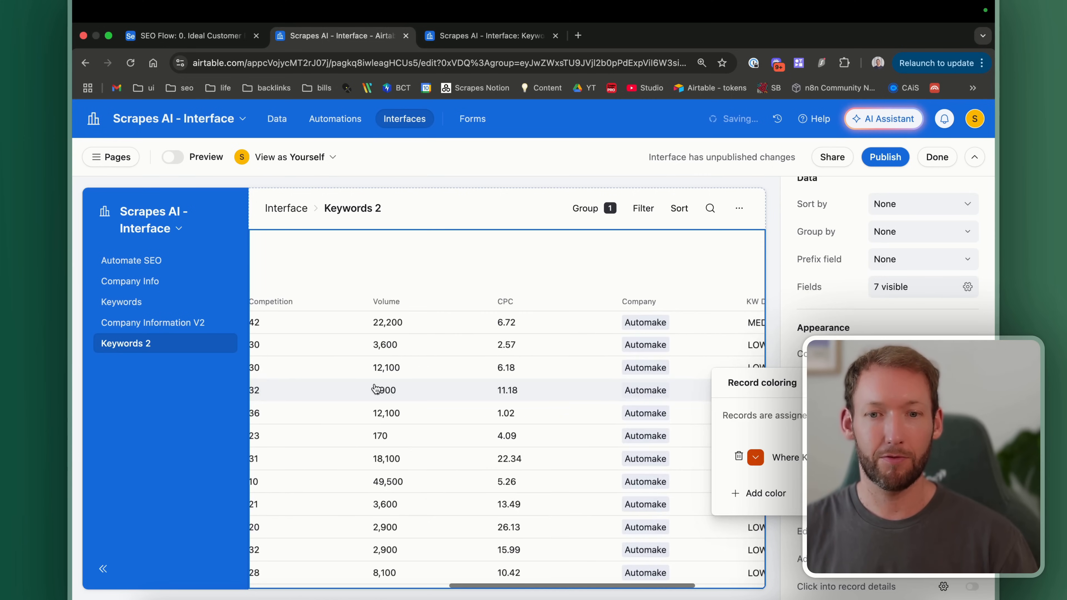
scroll(376, 389, "left", 5)
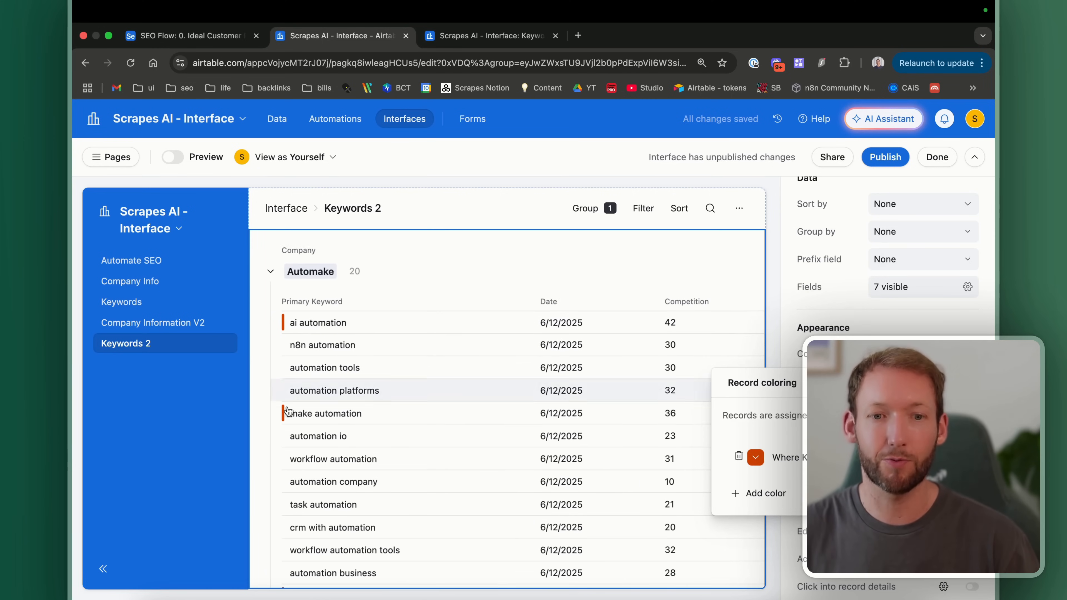
left_click(757, 460)
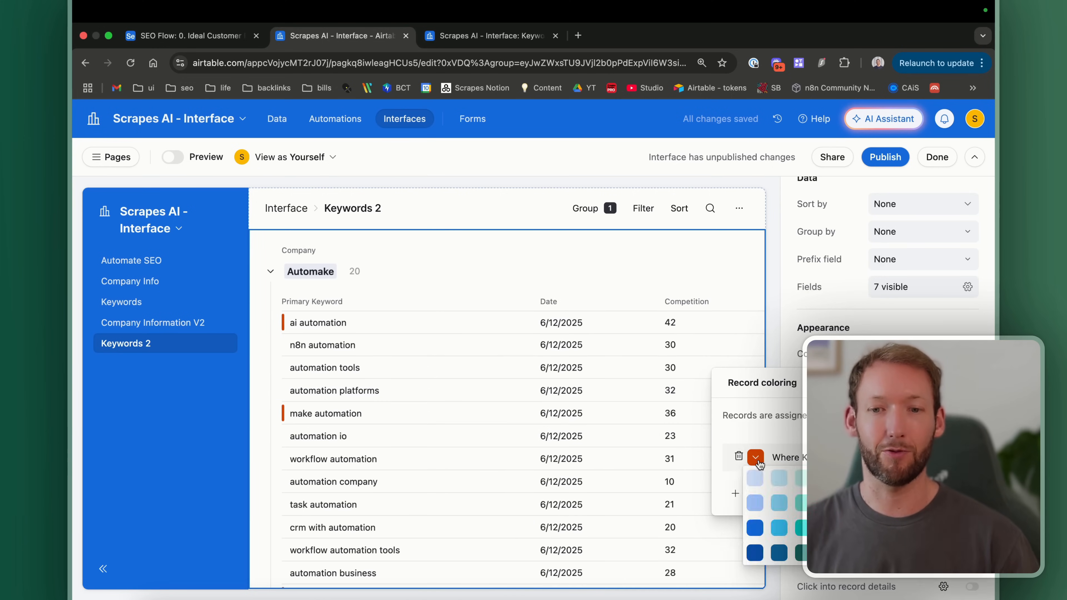
left_click(851, 528)
left_click(490, 356)
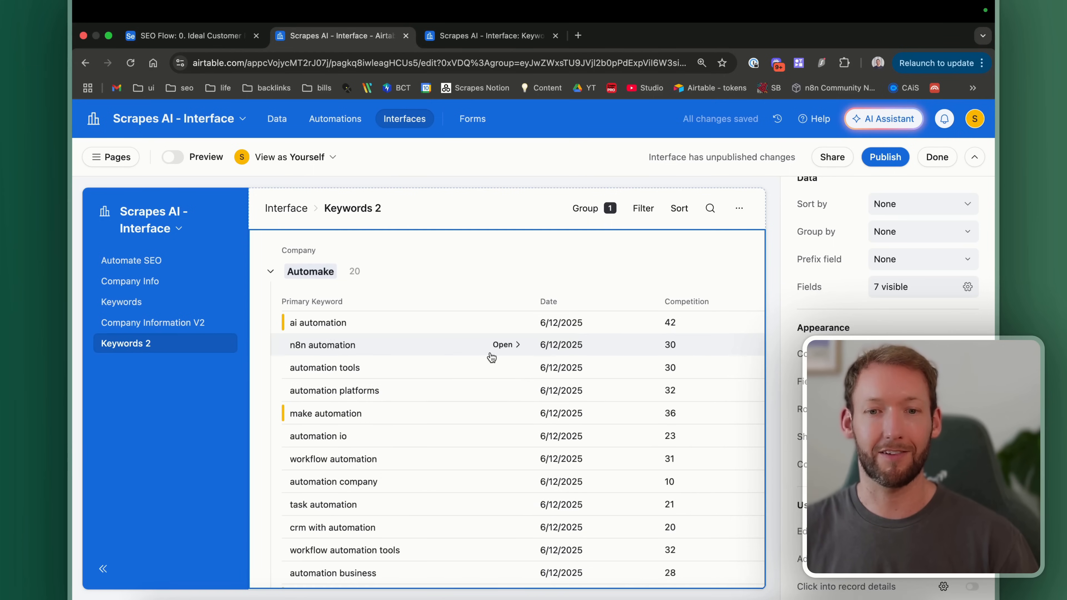
Step: Collapse the Automake group and switch to the Company Info page
scroll(886, 378, "down", 1)
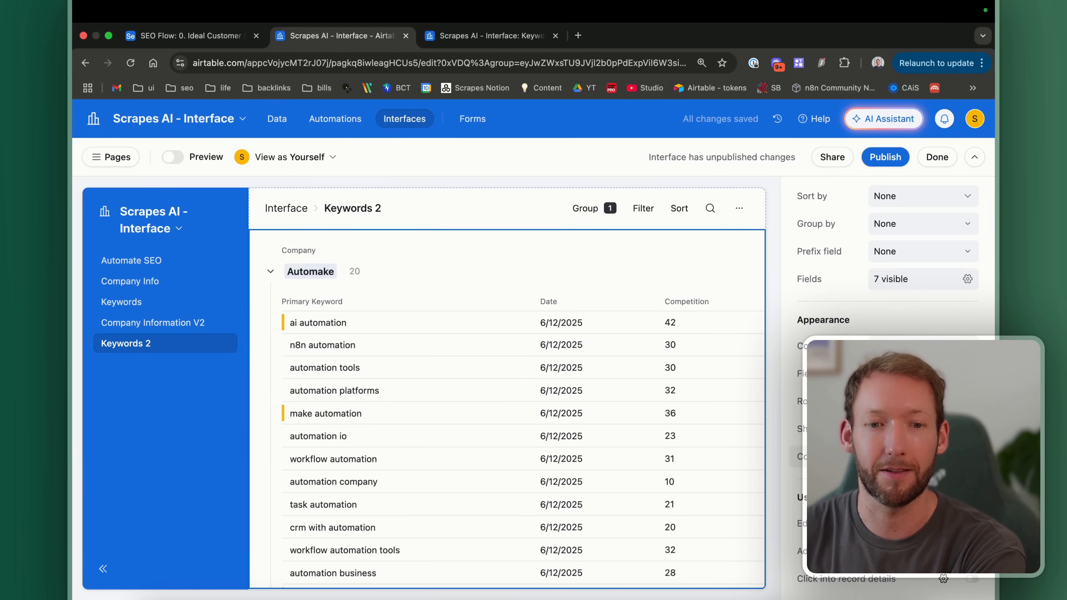
scroll(546, 383, "down", 1)
scroll(546, 383, "up", 2)
left_click(271, 316)
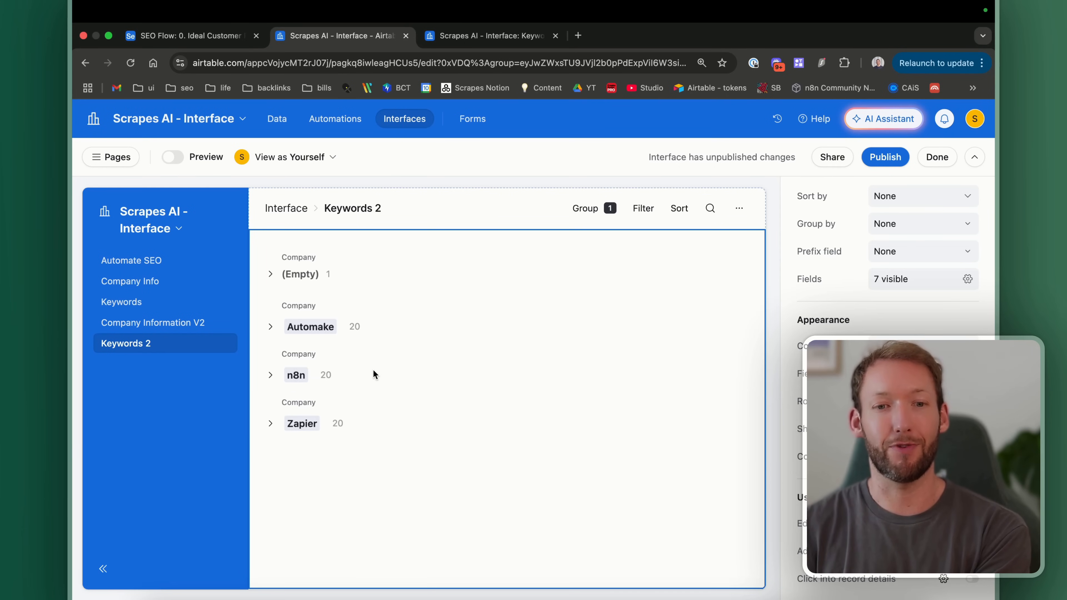
left_click(271, 327)
scroll(430, 380, "down", 2)
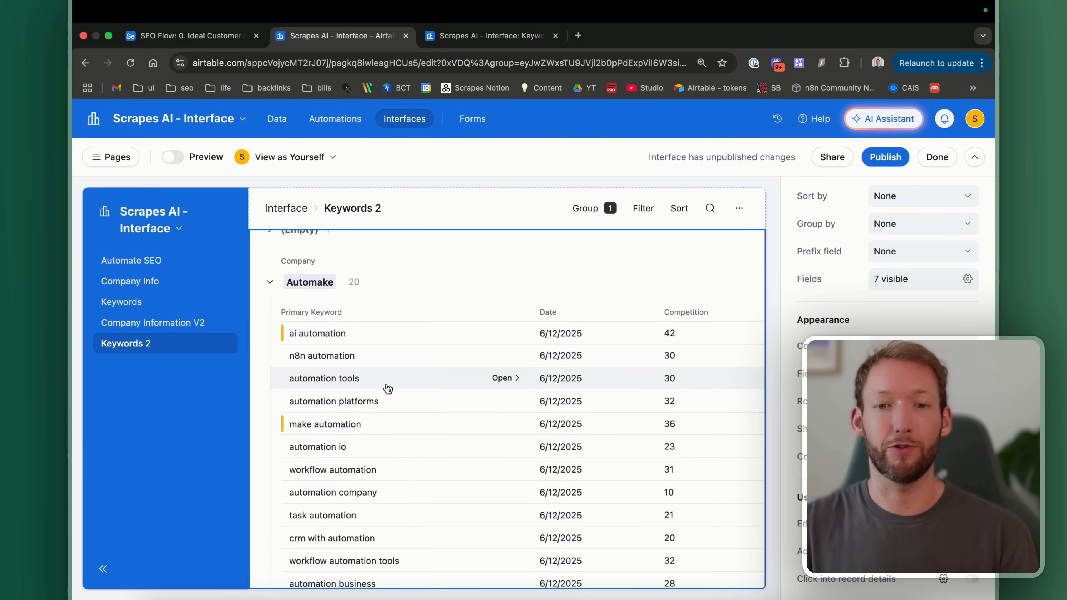
scroll(387, 389, "right", 10)
scroll(350, 340, "left", 10)
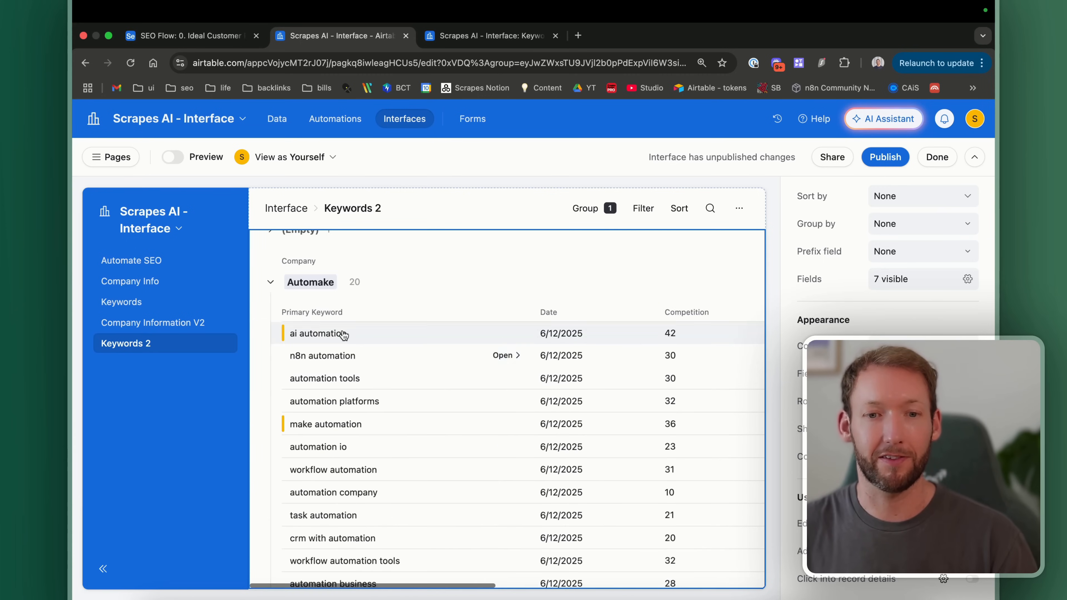
scroll(352, 334, "right", 10)
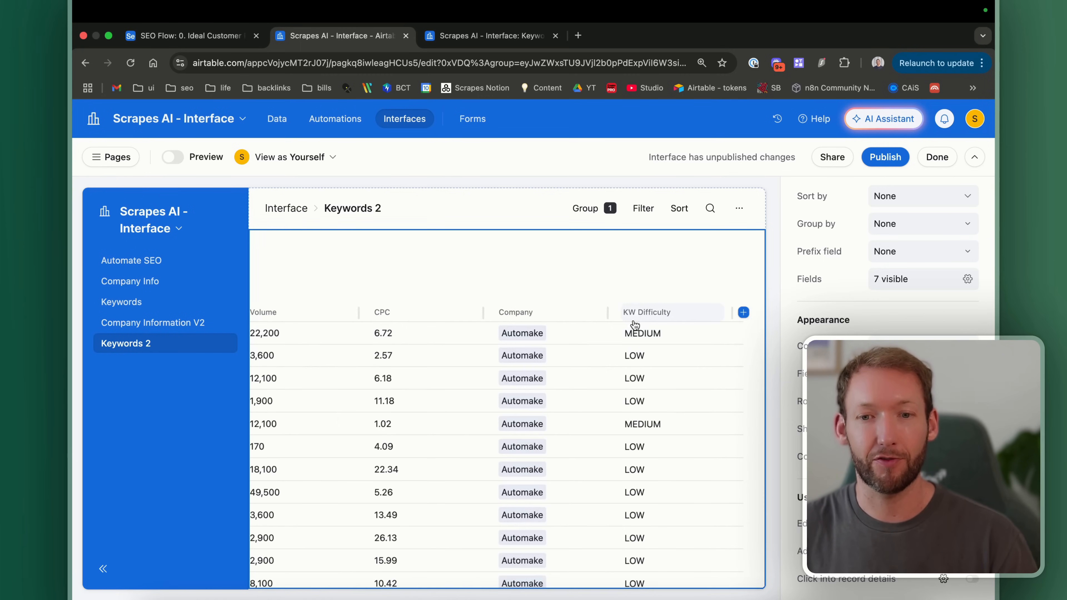
scroll(559, 357, "left", 10)
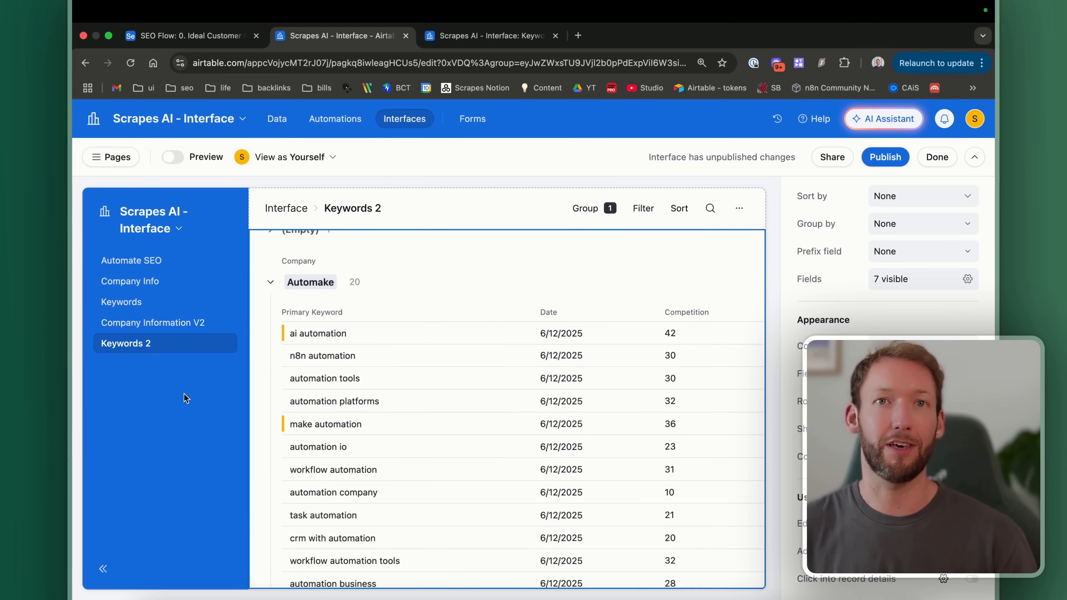
left_click(271, 282)
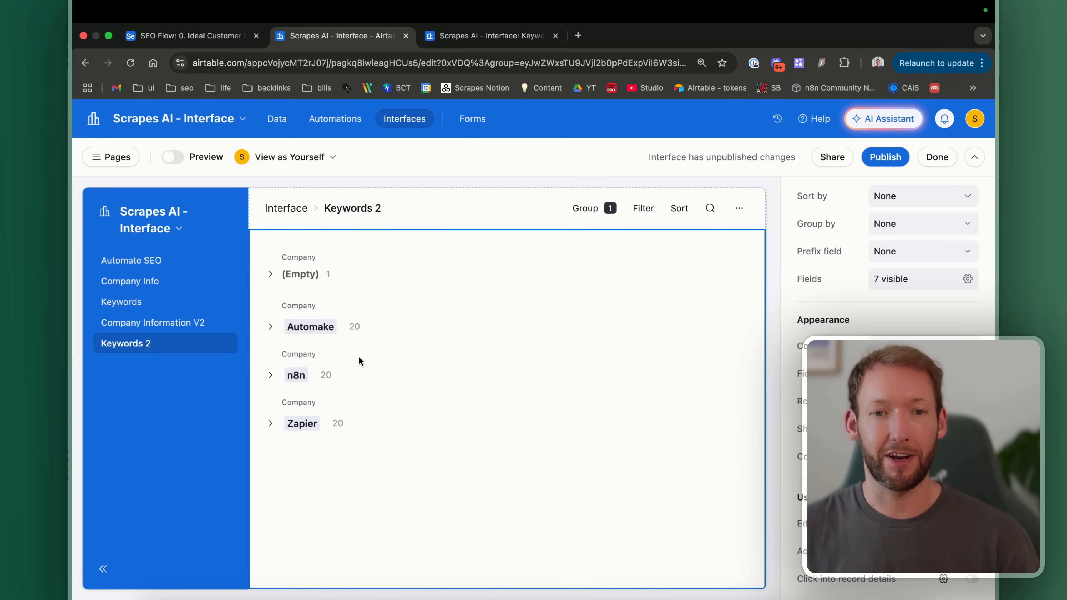
left_click(152, 287)
left_click(294, 413)
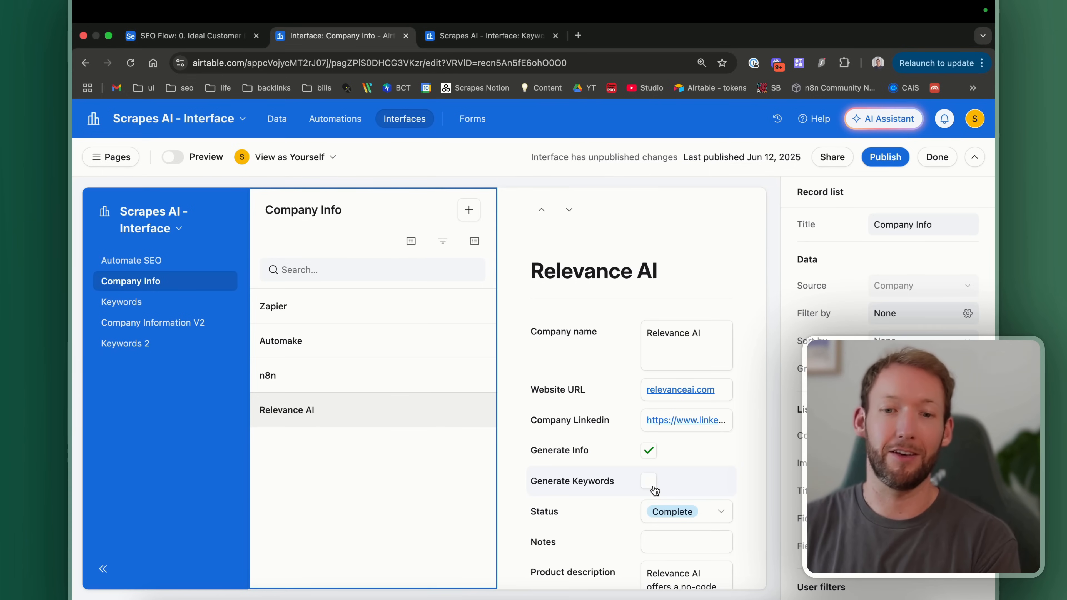
scroll(626, 464, "down", 2)
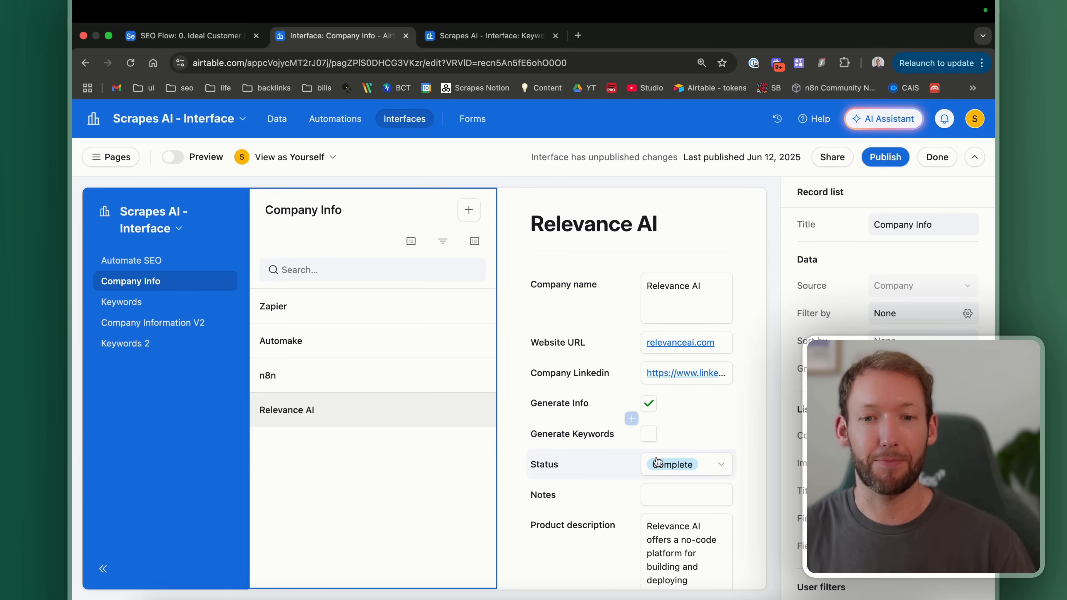
scroll(633, 469, "down", 1)
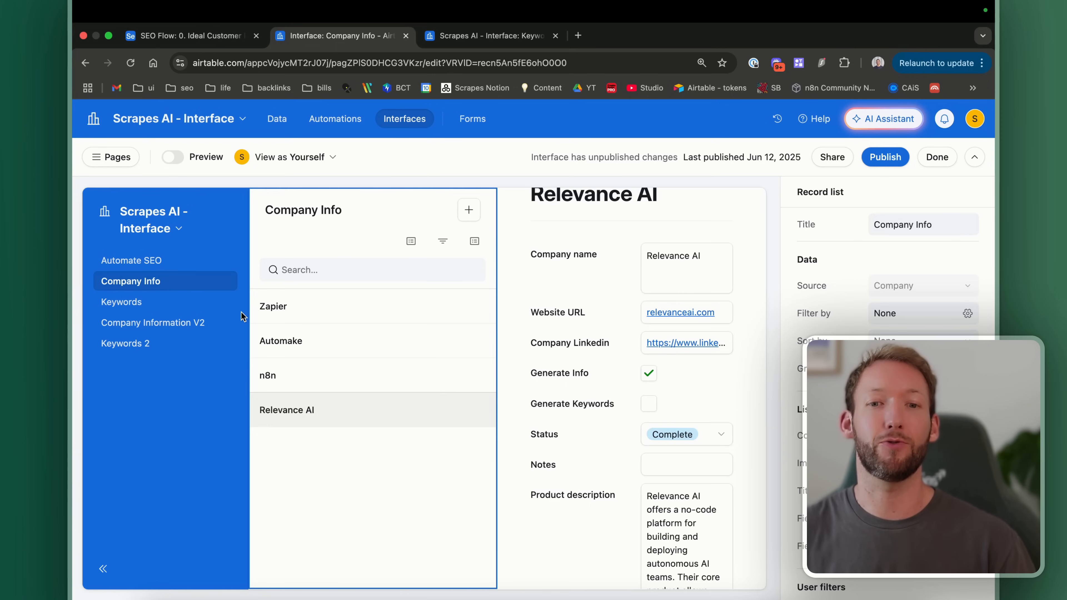
mouse_move(490, 10)
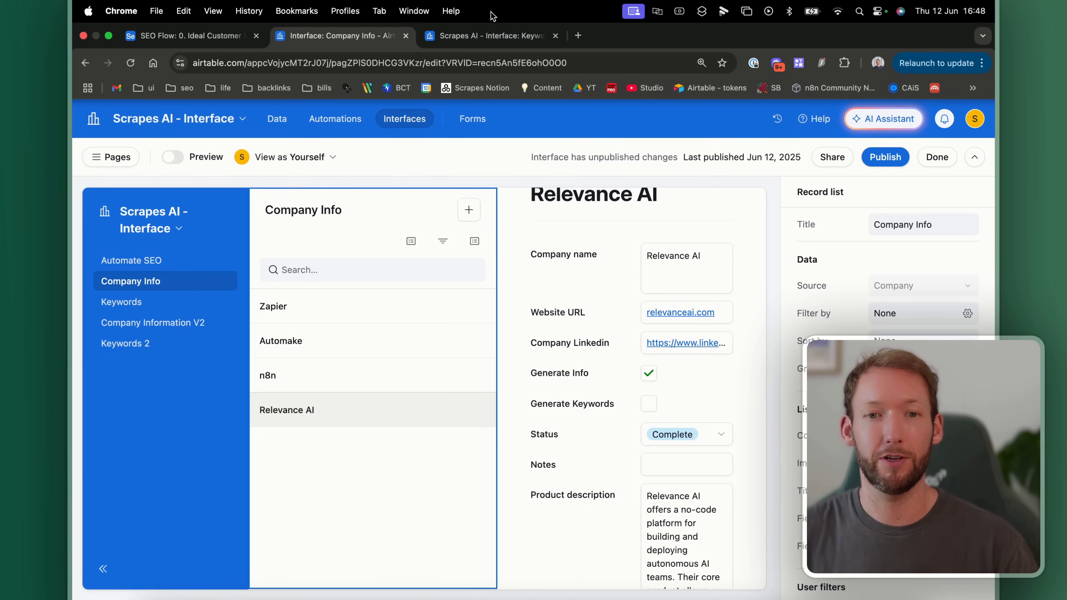
left_click(487, 35)
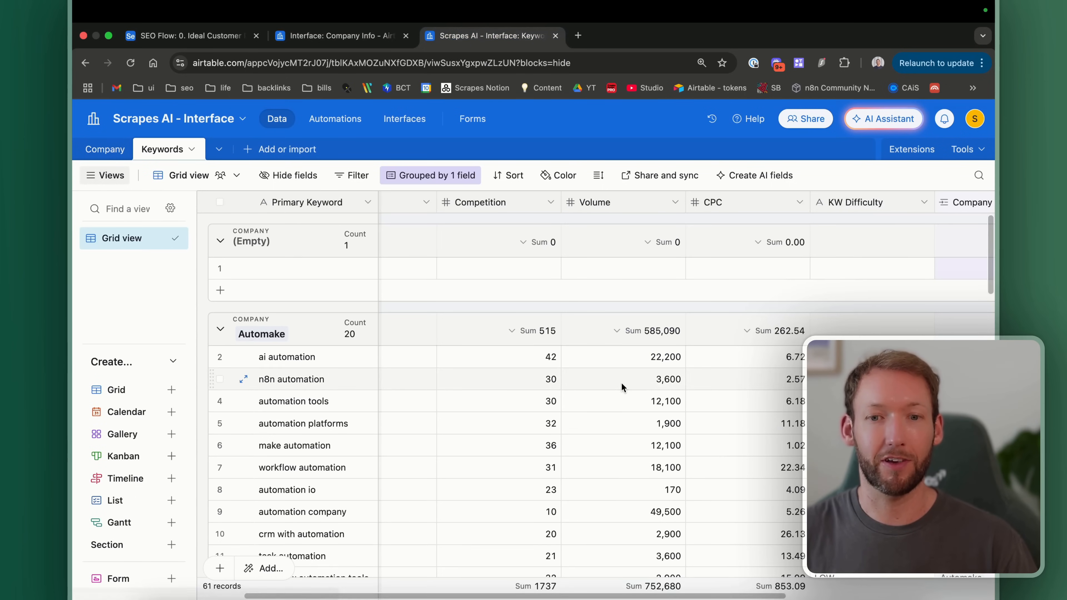
scroll(621, 382, "right", 5)
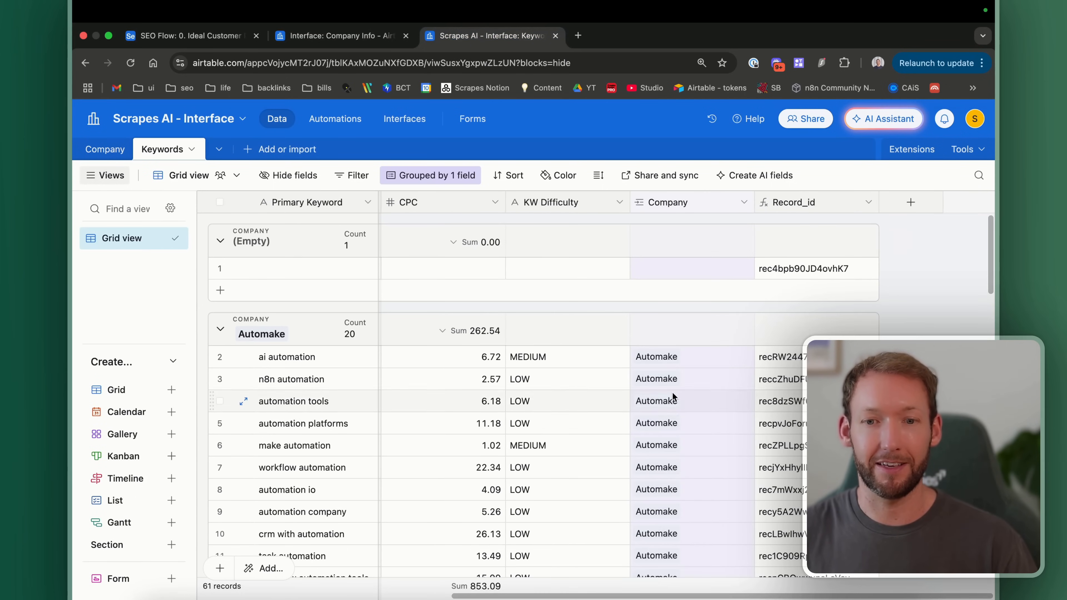
left_click(690, 272)
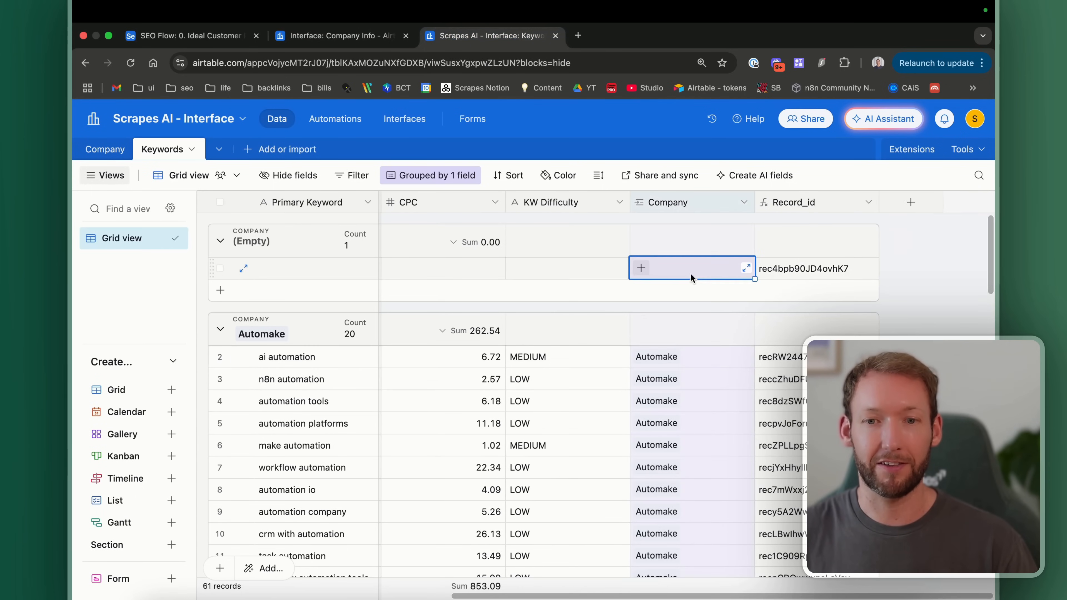
left_click(641, 268)
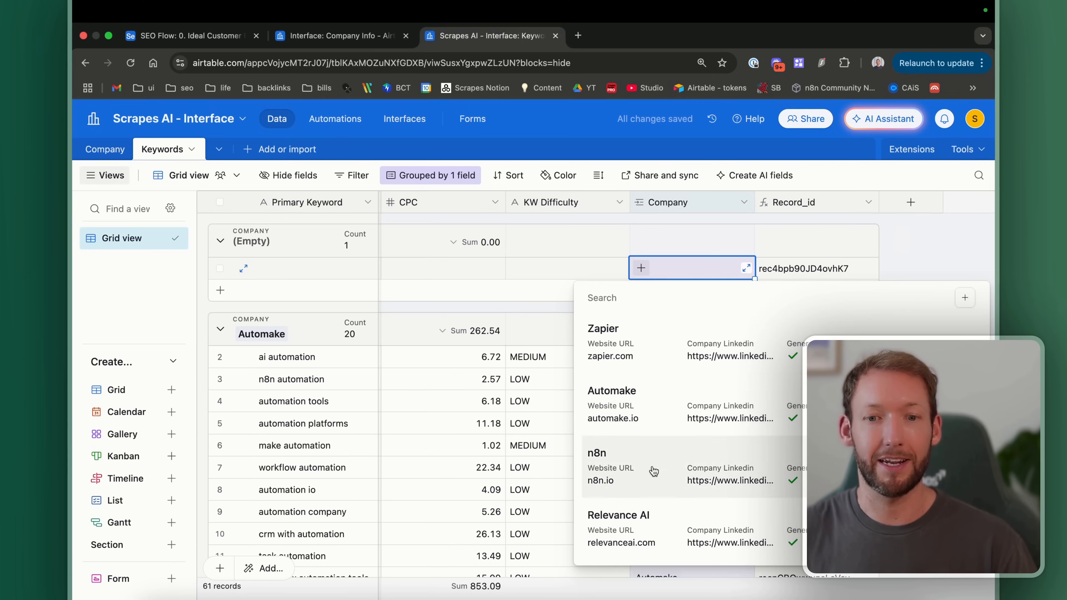
left_click(686, 265)
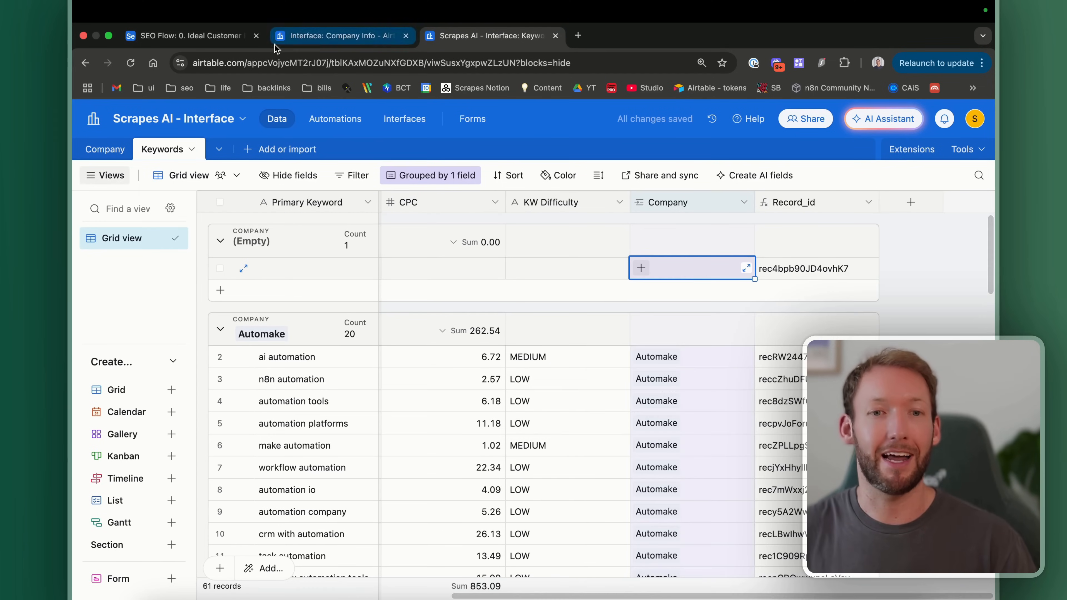
left_click(294, 36)
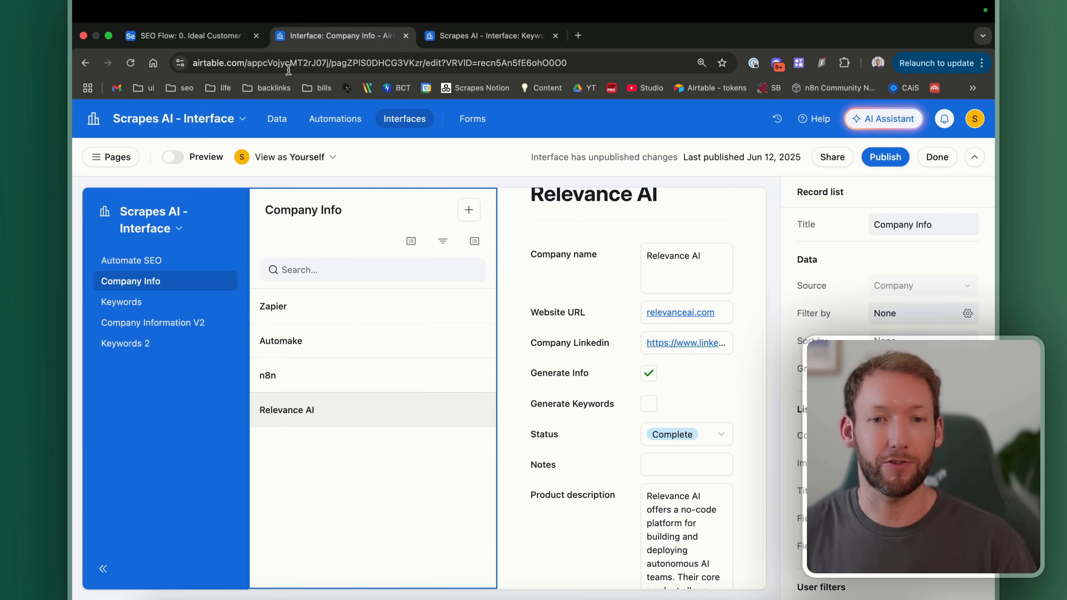
Step: Show the Keywords page with Automake and n8n groups collapsed, then open the Webhook1 node
left_click(140, 344)
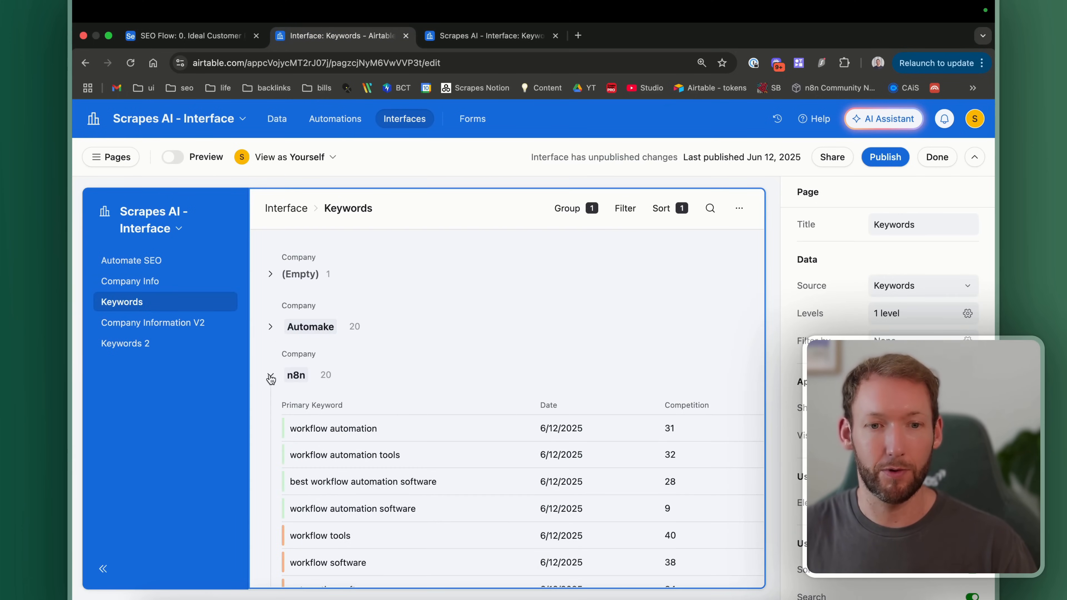
left_click(271, 377)
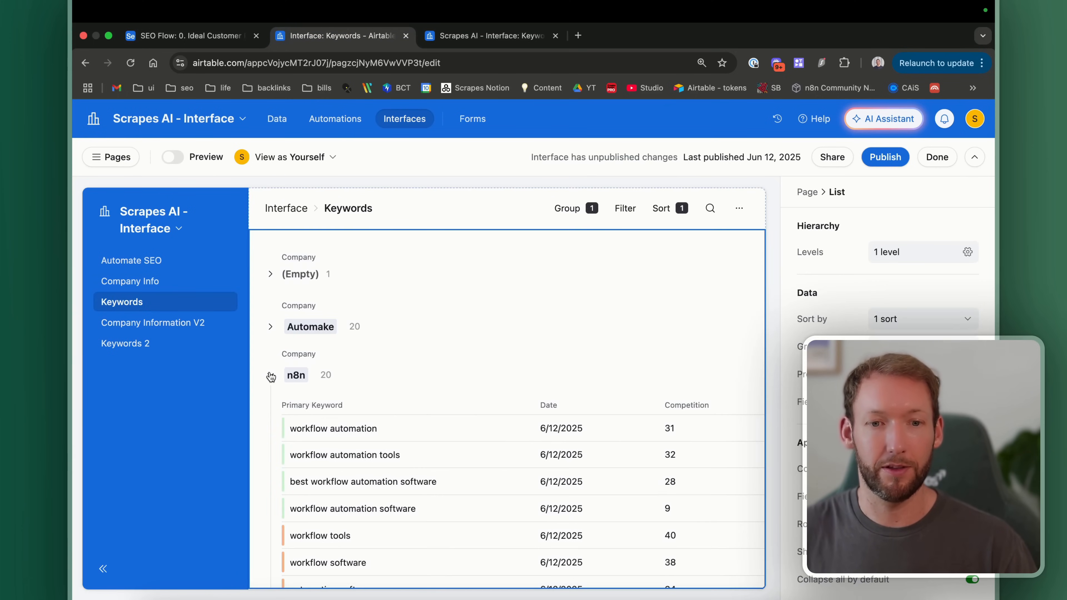
left_click(271, 377)
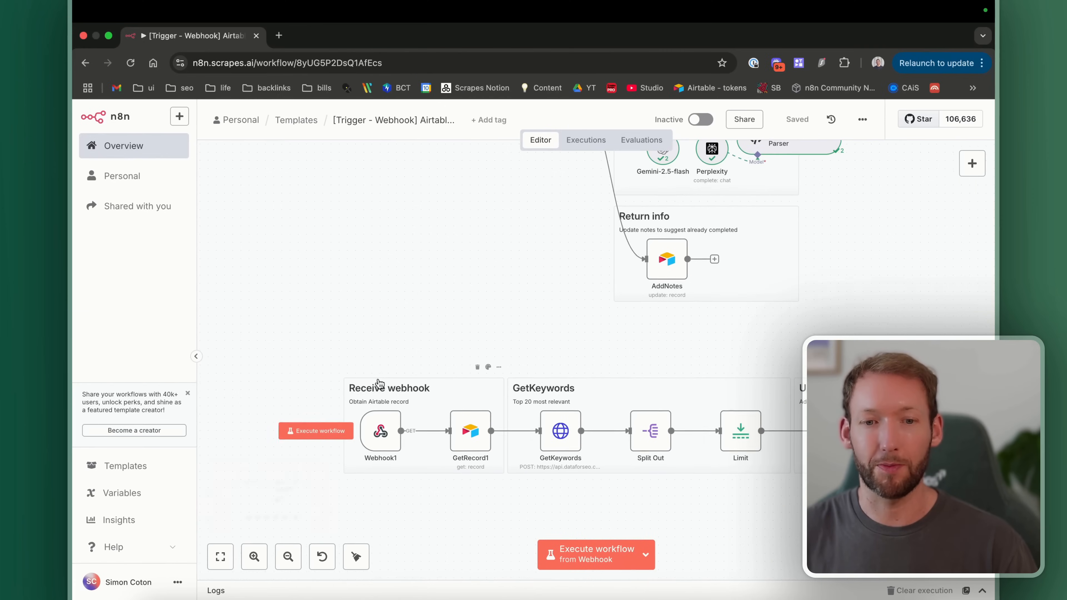
scroll(379, 383, "down", 2)
scroll(380, 383, "up", 5)
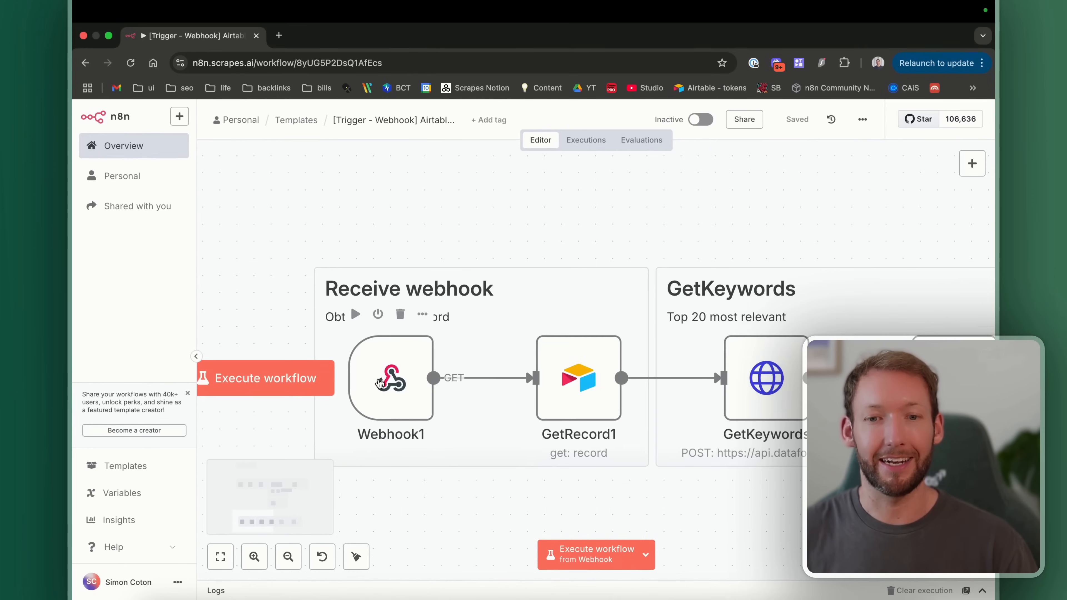
double_click(391, 387)
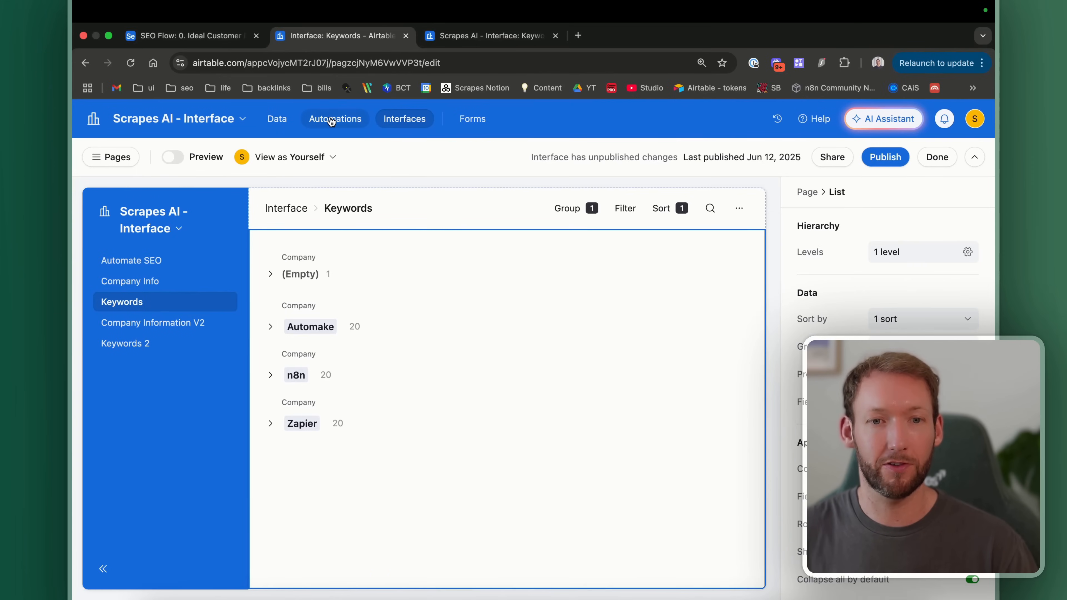
Step: Open the GenerateKeywords automation and select its Run a script action
left_click(331, 120)
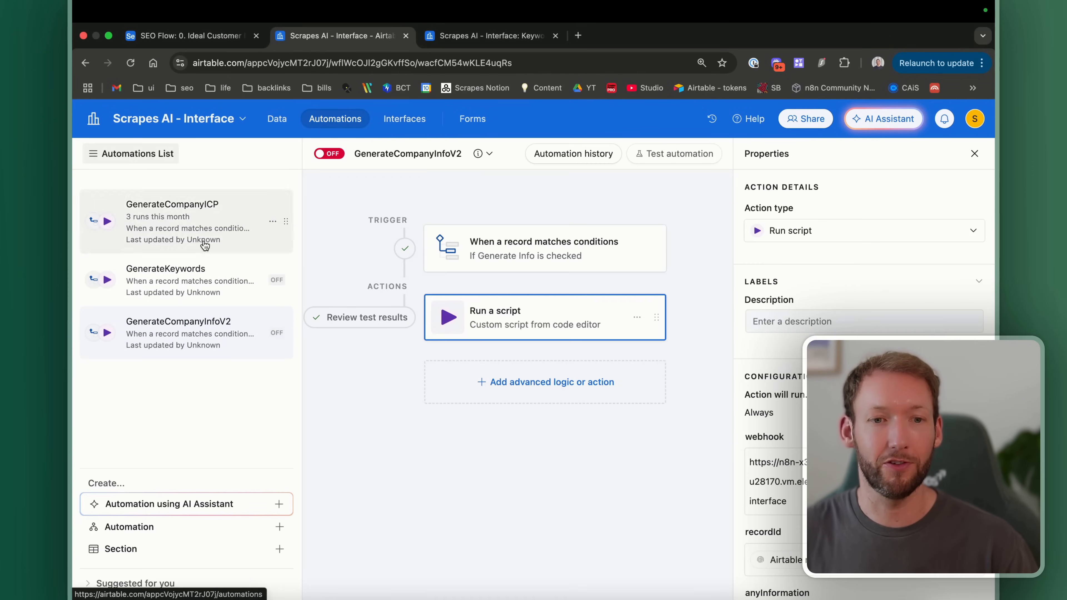
left_click(179, 286)
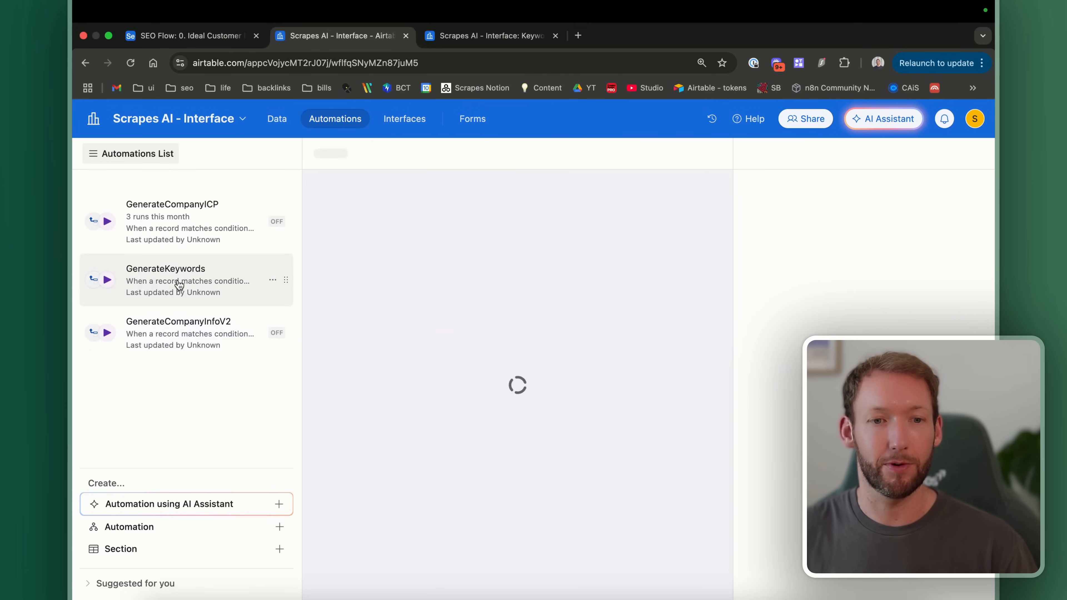
scroll(554, 242, "up", 2)
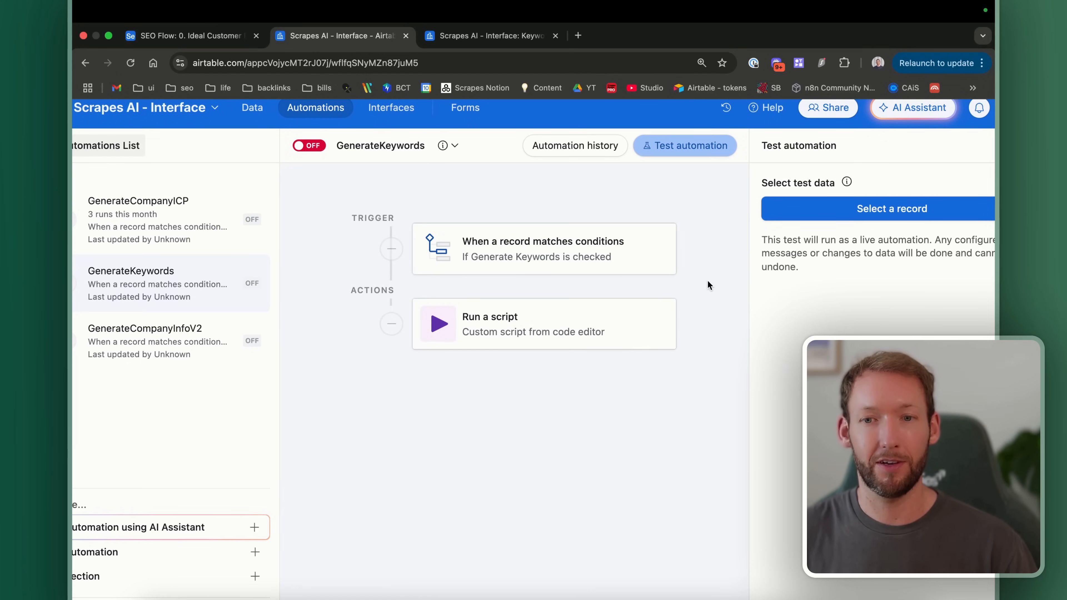
scroll(707, 280, "down", 2)
left_click(647, 163)
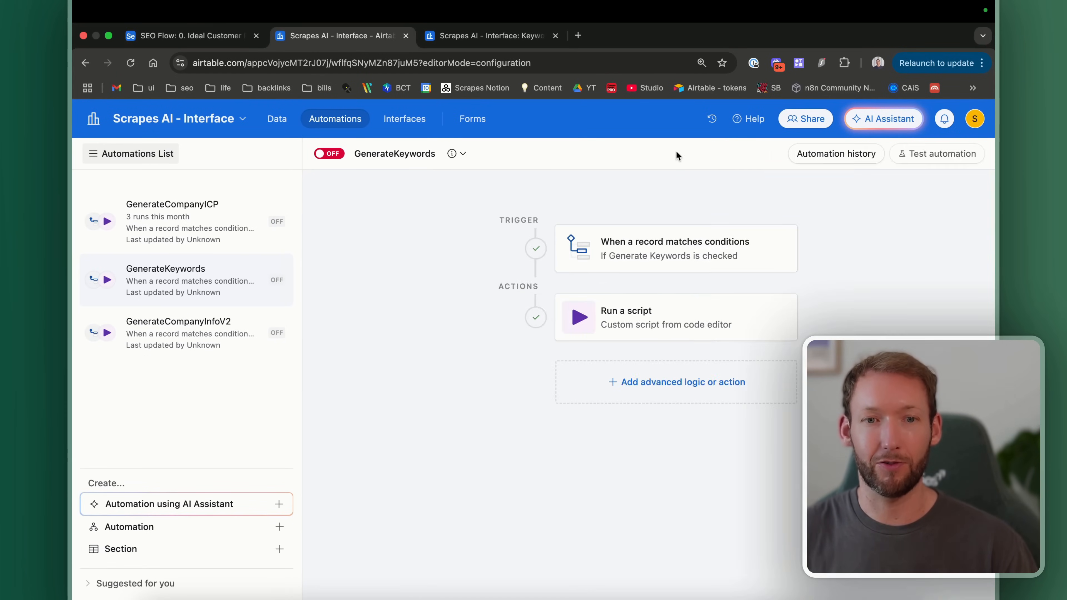
left_click(630, 317)
left_click(635, 321)
left_click(580, 327)
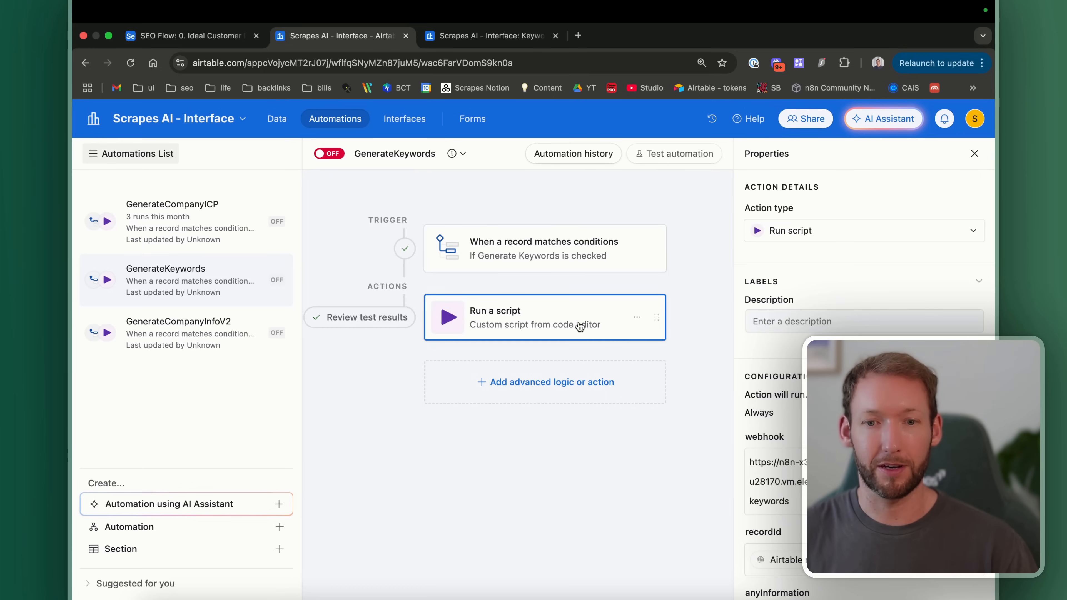
scroll(861, 378, "down", 8)
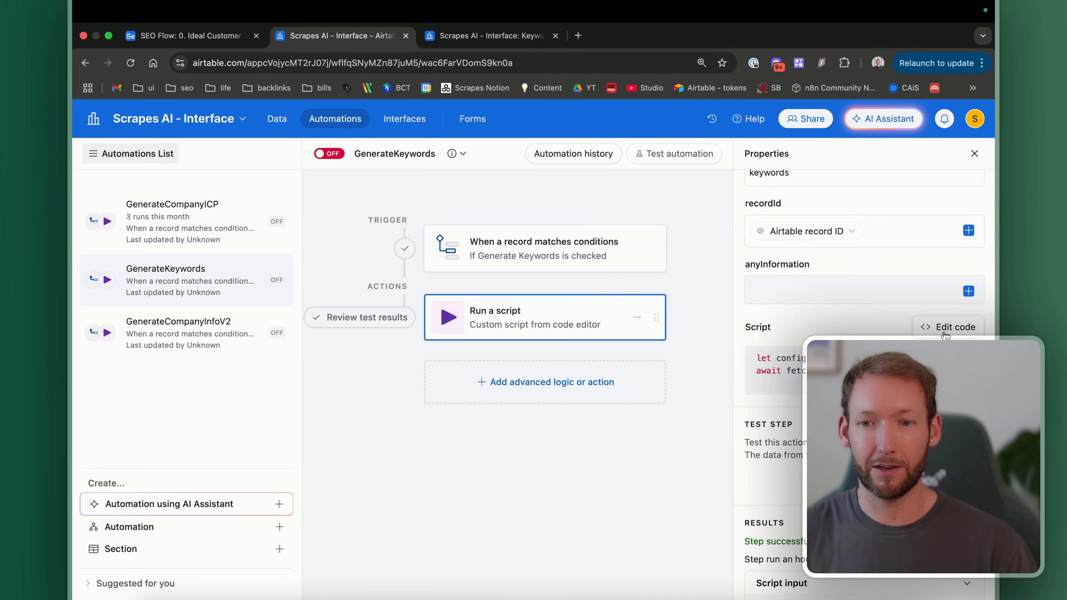
Step: Read the script that sends the record ID to the n8n webhook, then finish editing
left_click(947, 327)
scroll(390, 230, "right", 3)
scroll(389, 230, "right", 2)
scroll(389, 230, "left", 5)
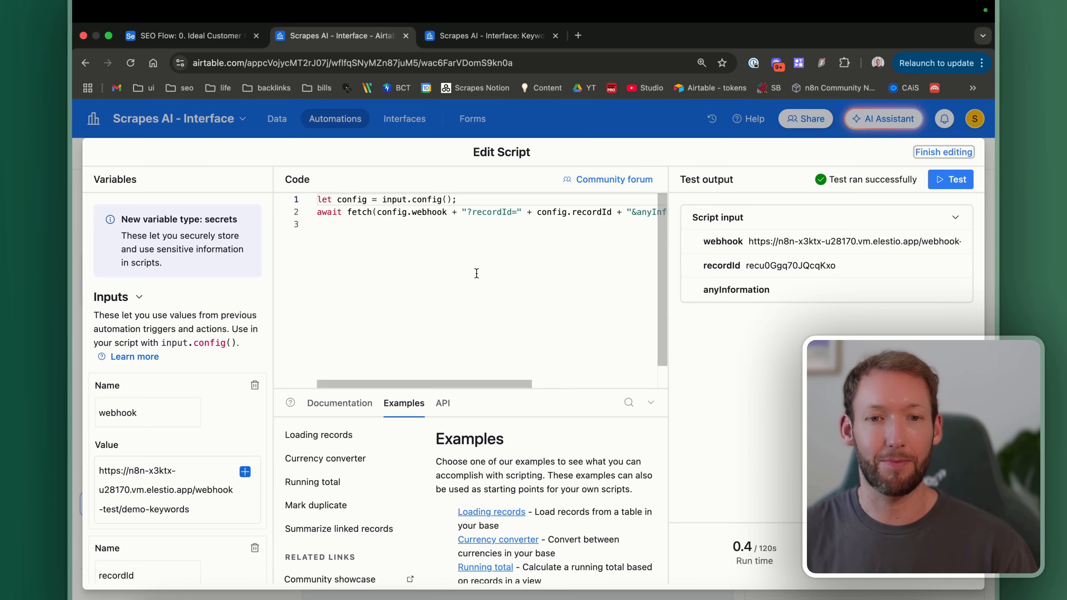
scroll(461, 278, "right", 6)
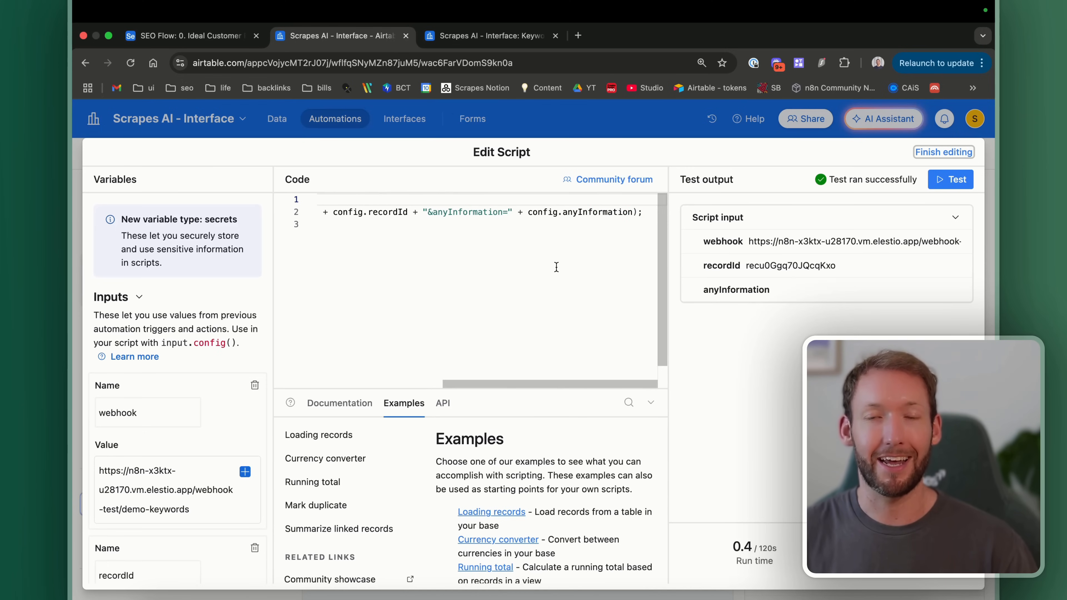
scroll(139, 470, "down", 7)
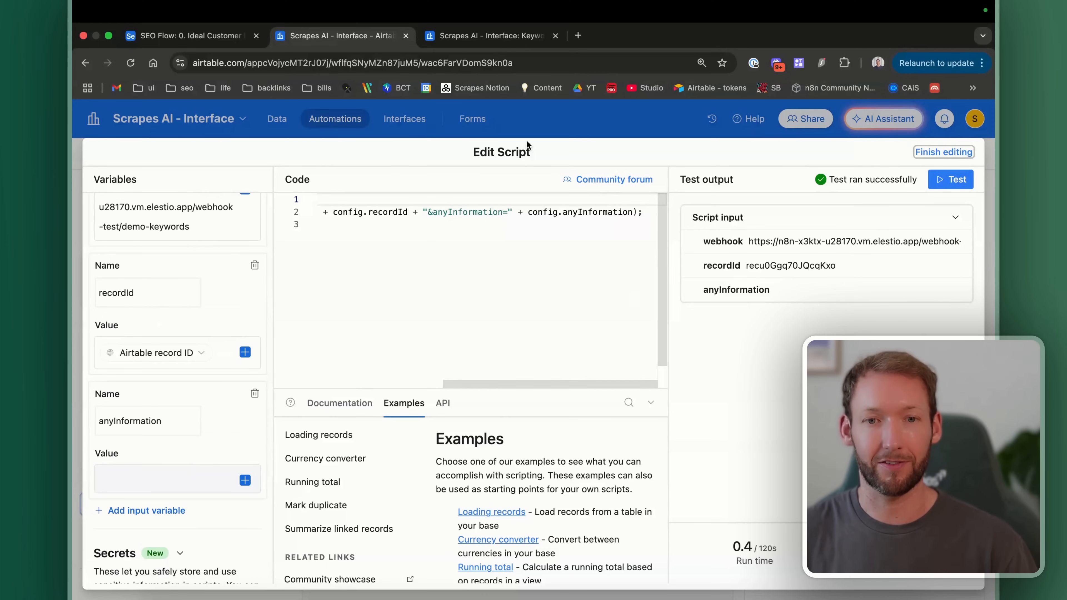
left_click(538, 124)
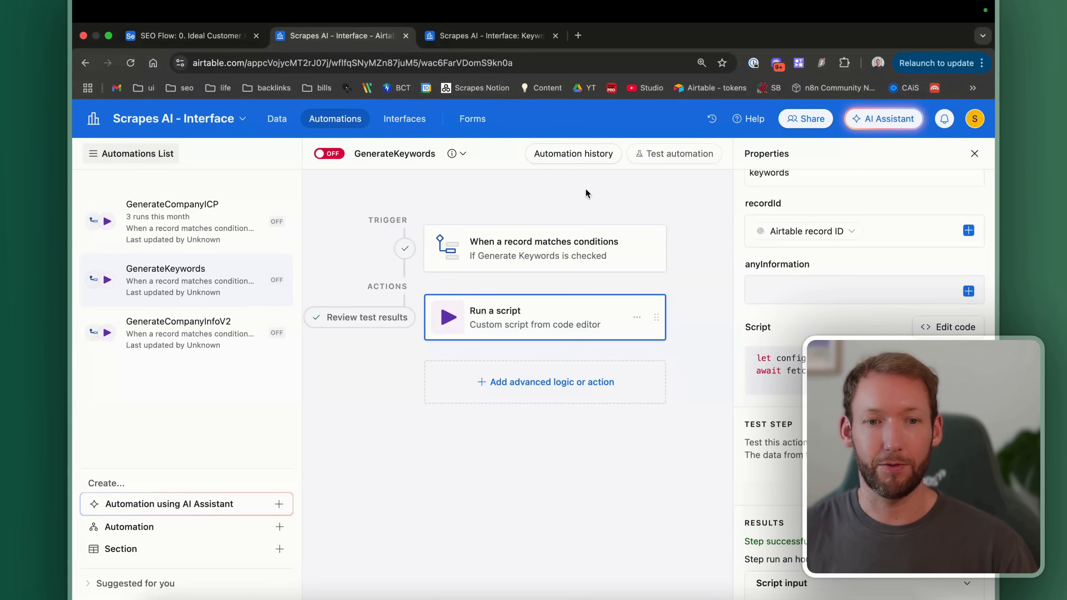
Step: Start a record test, tick Relevance AI's Generate Keywords in the Company table, and set the webhook listening
left_click(679, 155)
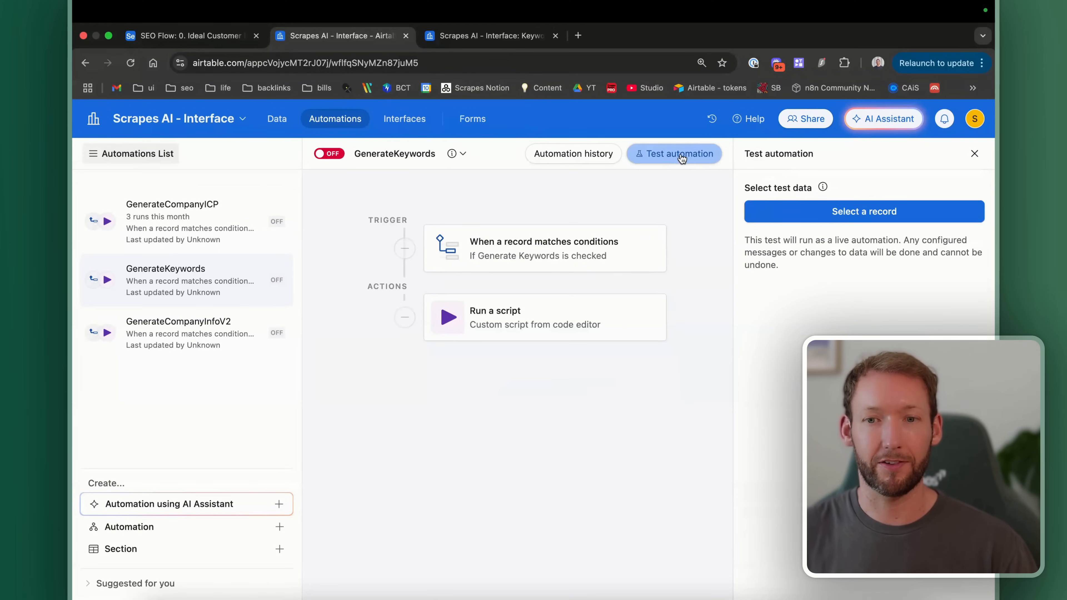
left_click(838, 222)
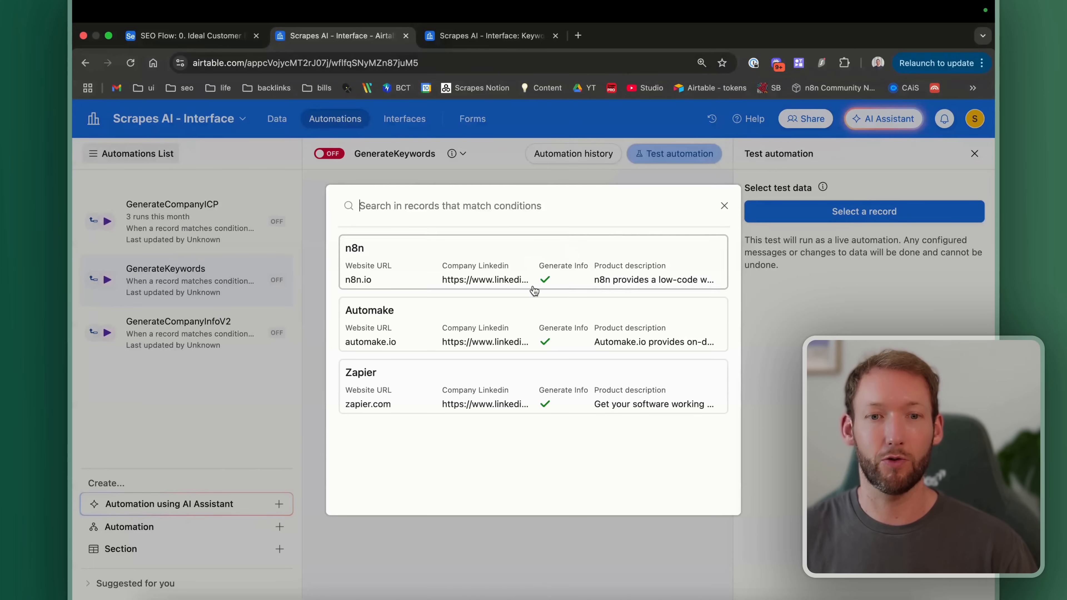
left_click(465, 37)
left_click(104, 151)
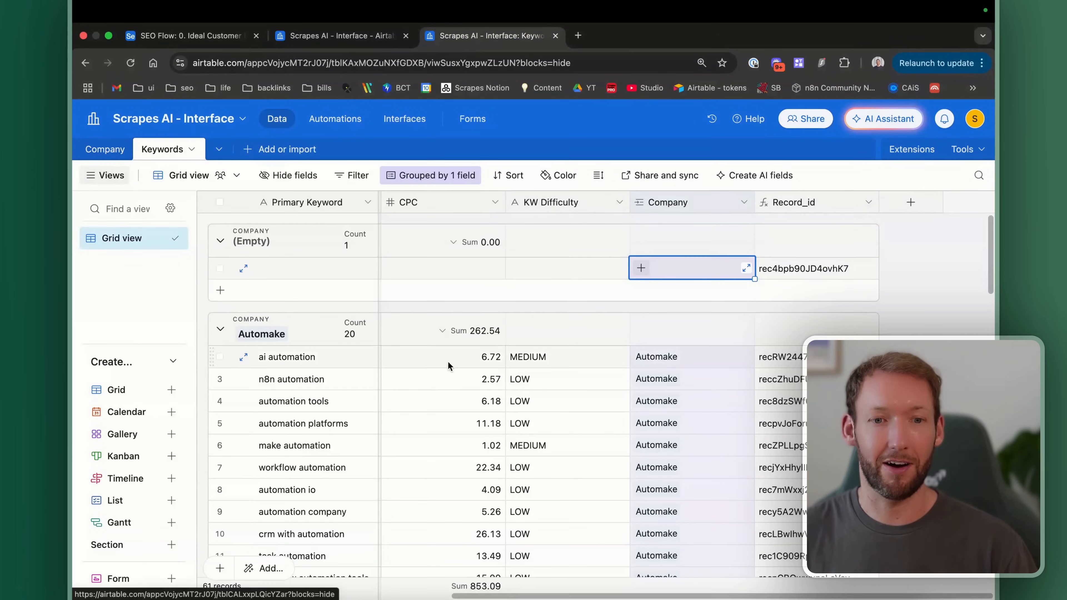
scroll(533, 294, "right", 10)
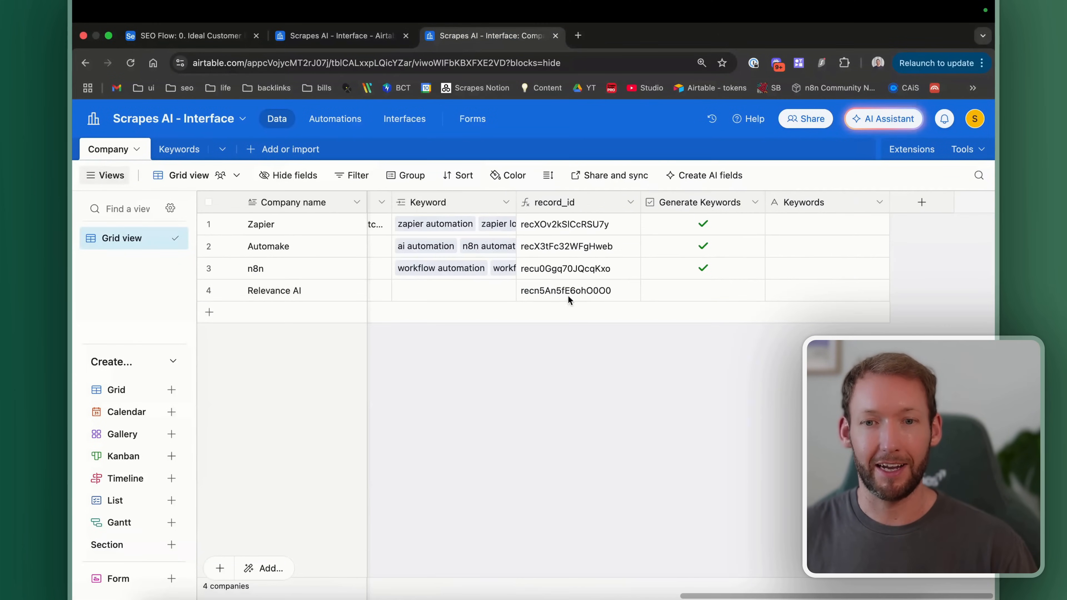
left_click(704, 291)
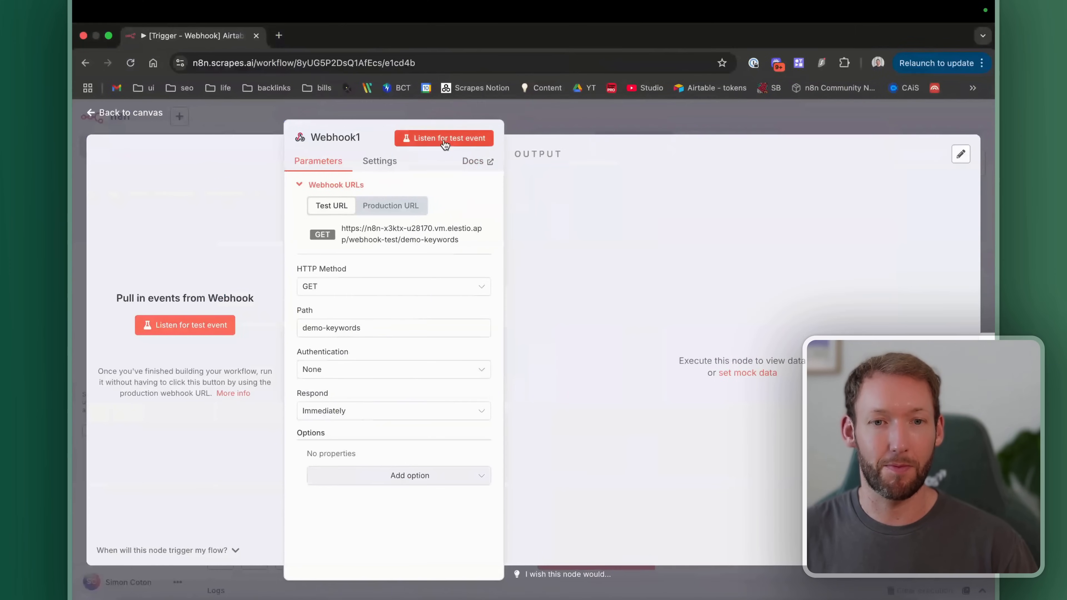
left_click(447, 141)
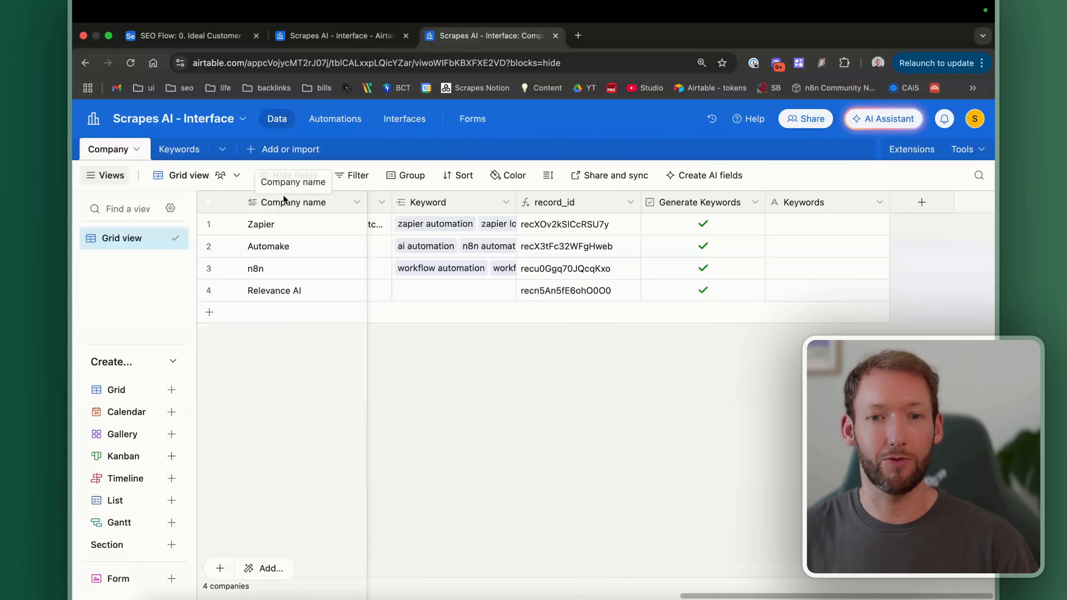
Step: Pick Relevance AI as the test record and run the GenerateKeywords automation test
left_click(323, 42)
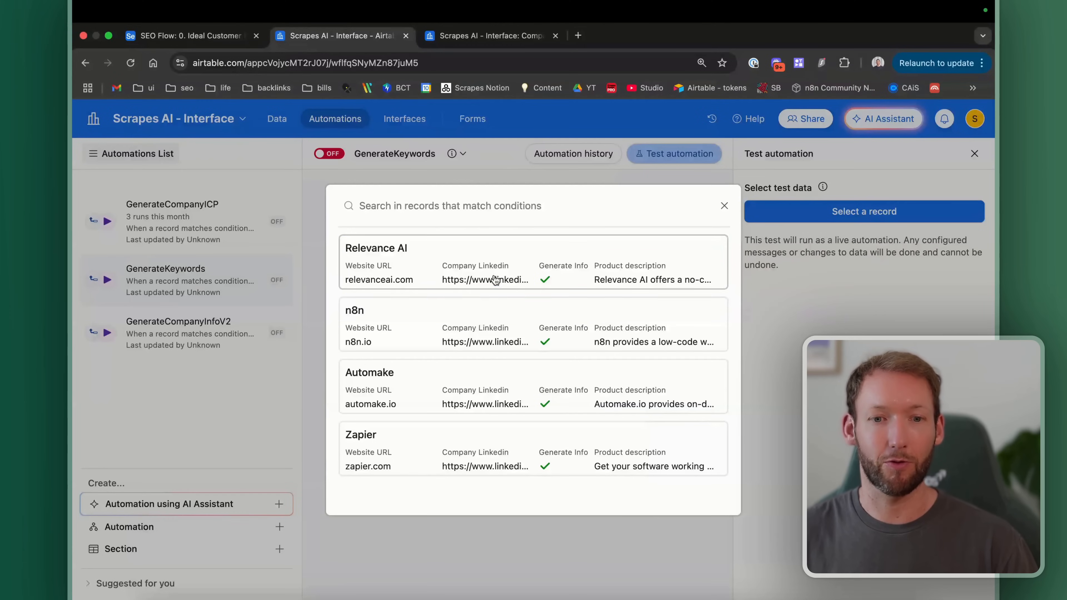
left_click(451, 257)
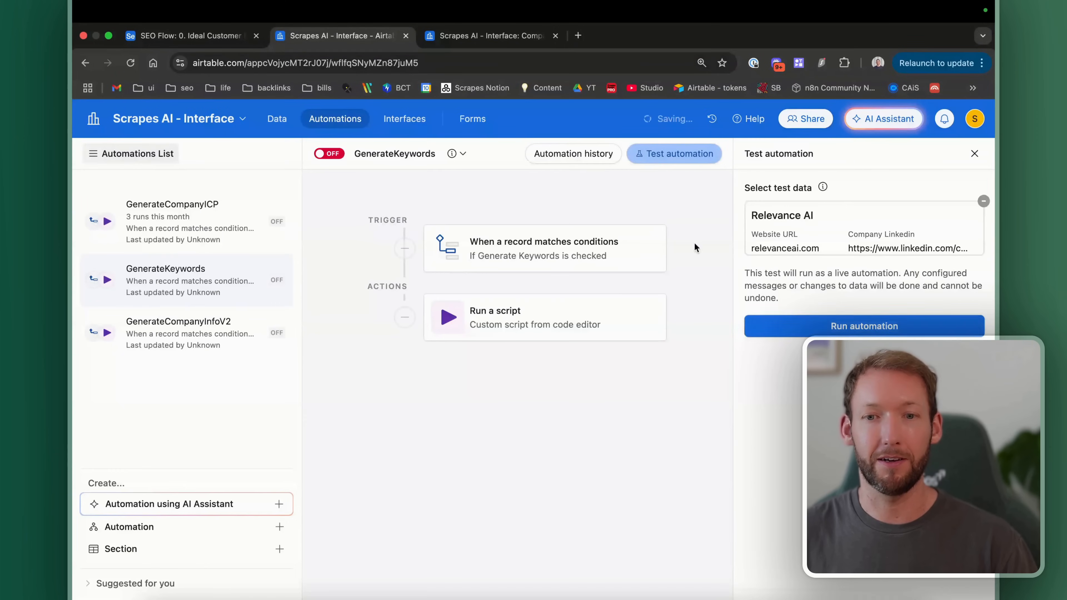
left_click(828, 326)
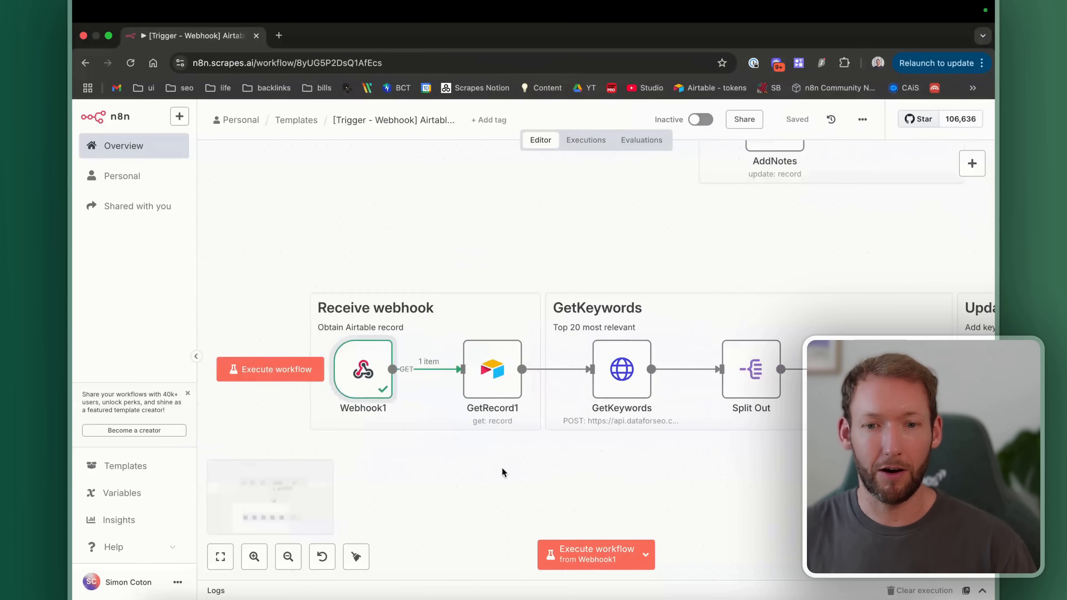
Step: Pin the Webhook1 node's received data and save the workflow with Cmd+S
scroll(504, 473, "right", 1)
scroll(503, 471, "left", 1)
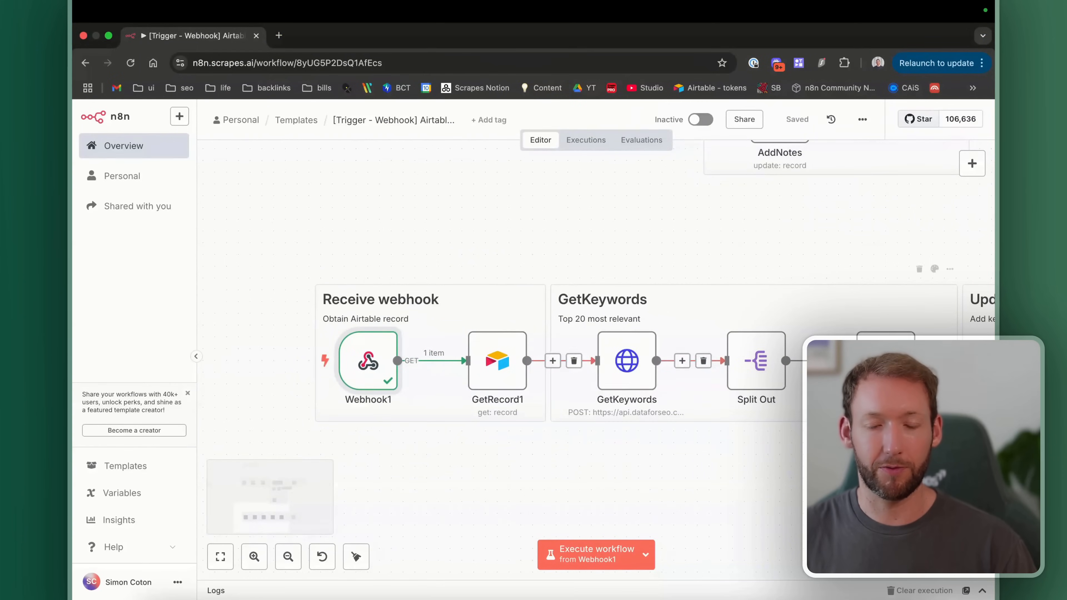
double_click(365, 381)
left_click(961, 180)
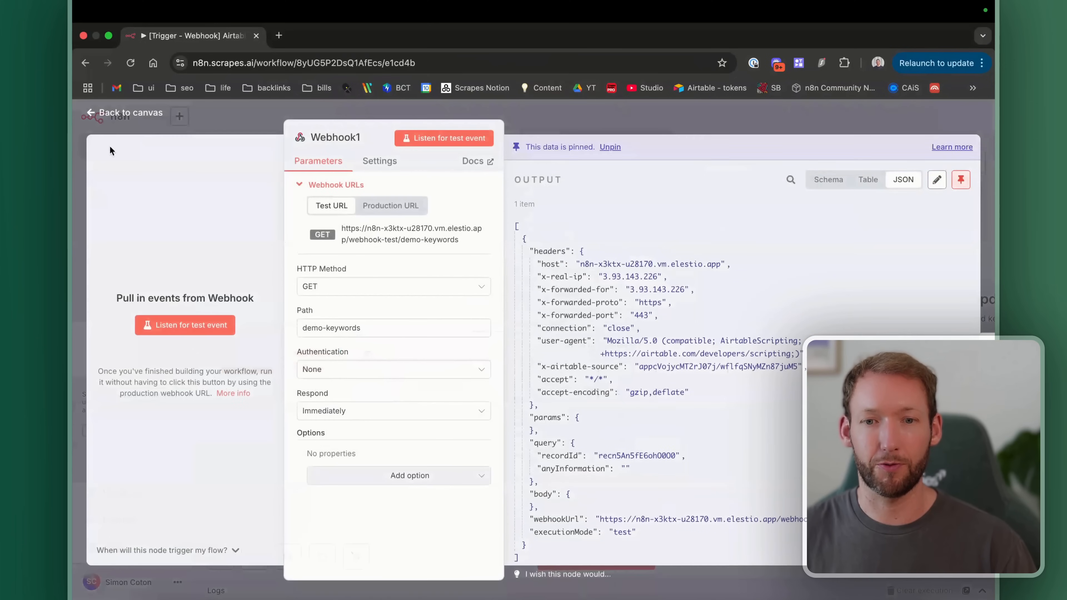
scroll(588, 362, "down", 2)
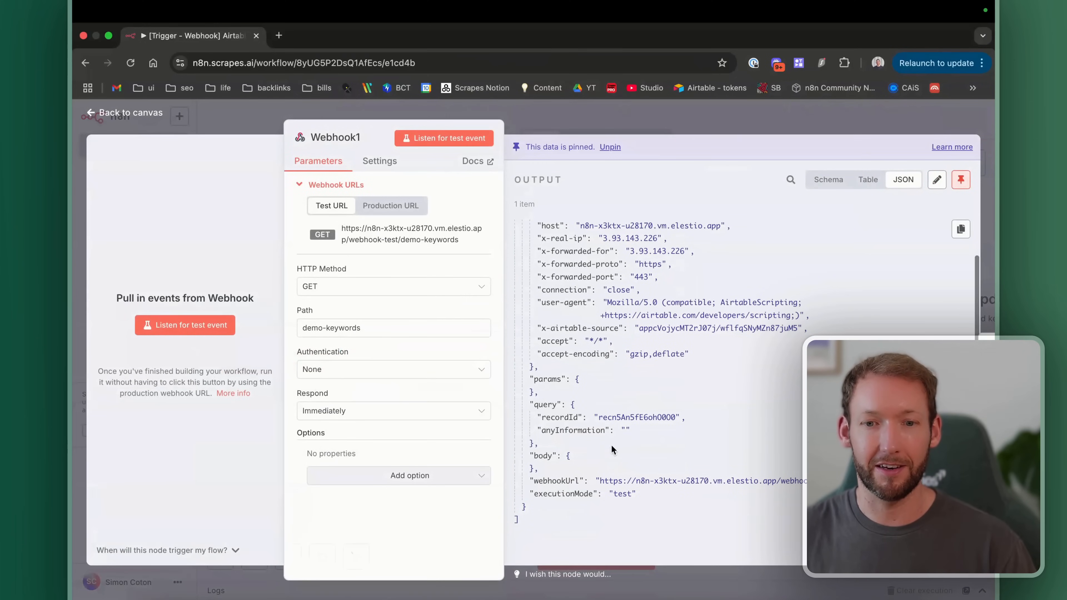
left_click(119, 113)
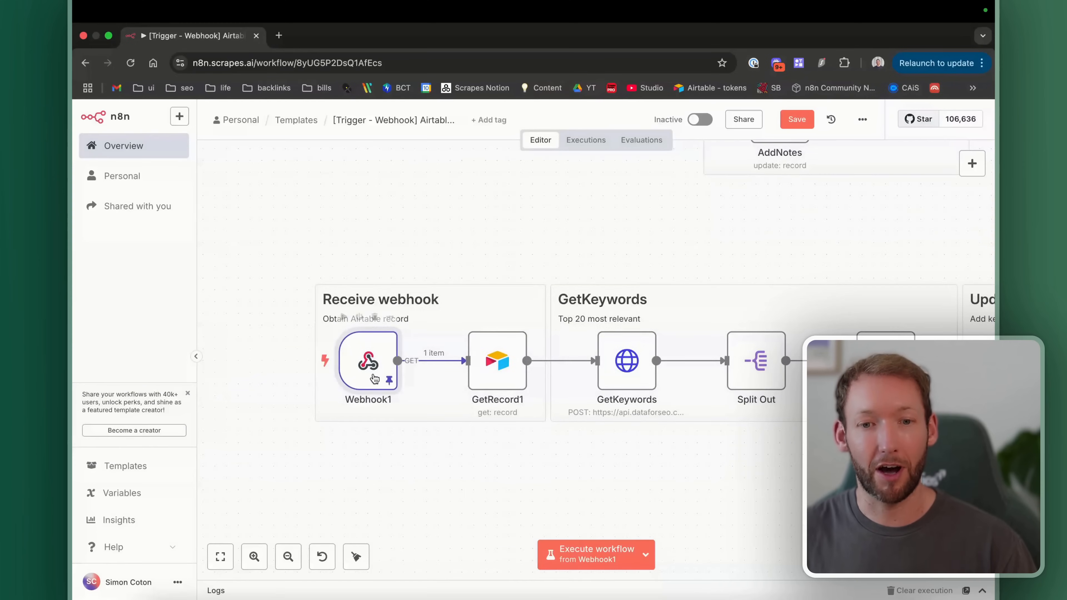
scroll(373, 377, "right", 5)
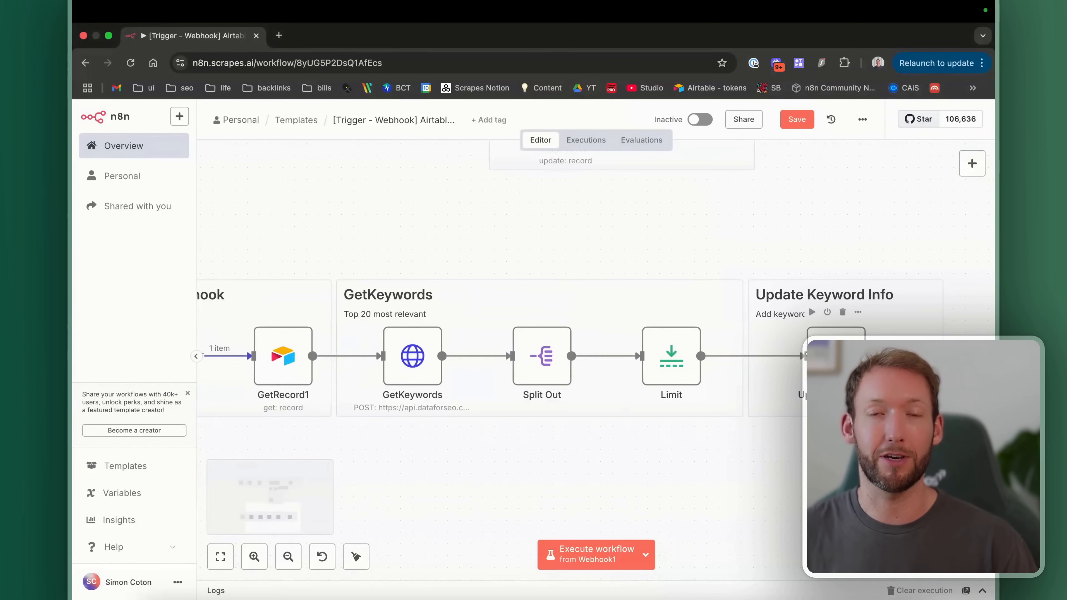
scroll(279, 339, "left", 5)
scroll(279, 339, "down", 2)
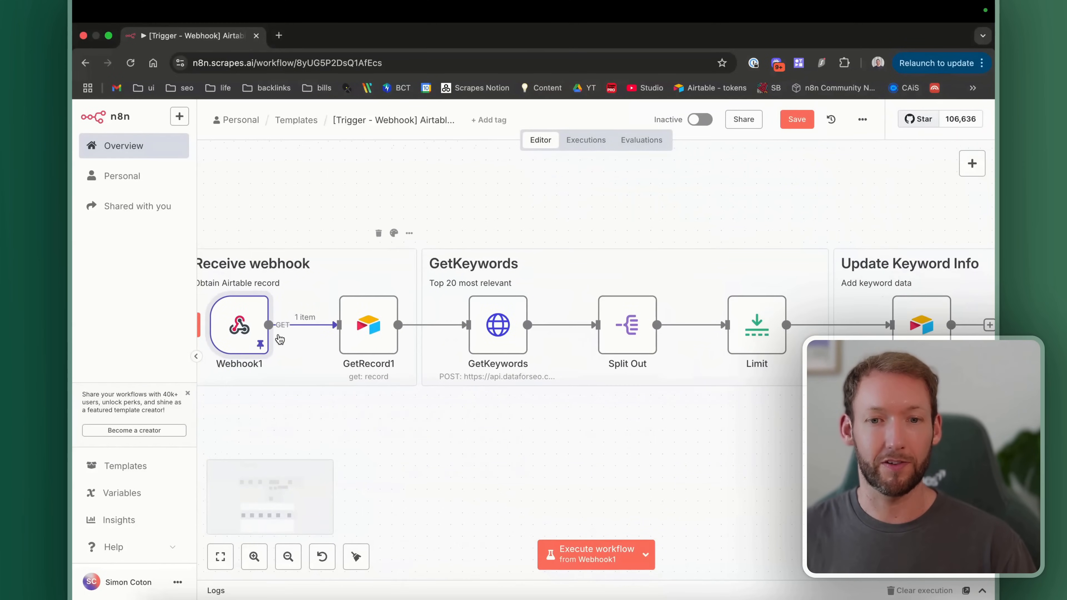
scroll(279, 338, "down", 2)
key("super+s")
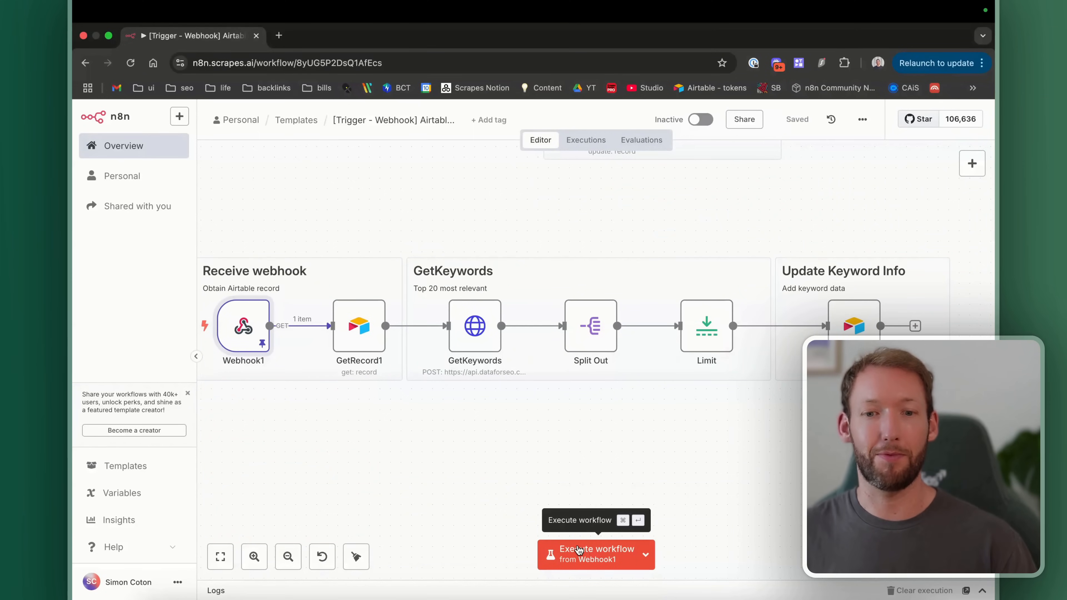
Step: Inspect the GetRecord1 and GetKeywords nodes, then execute the workflow as a test
double_click(365, 335)
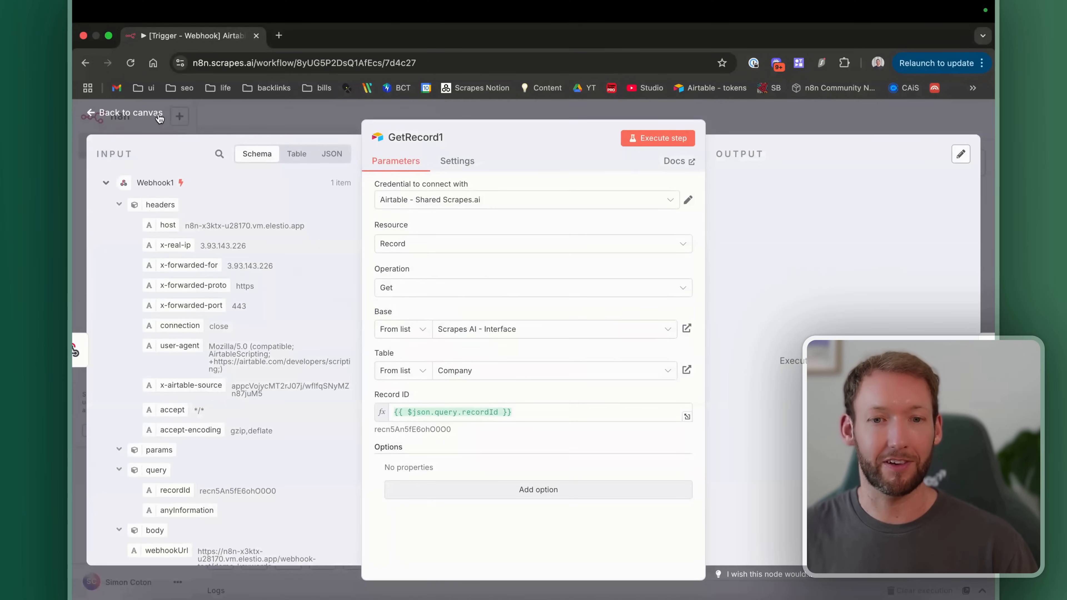
left_click(131, 113)
scroll(481, 361, "up", 5)
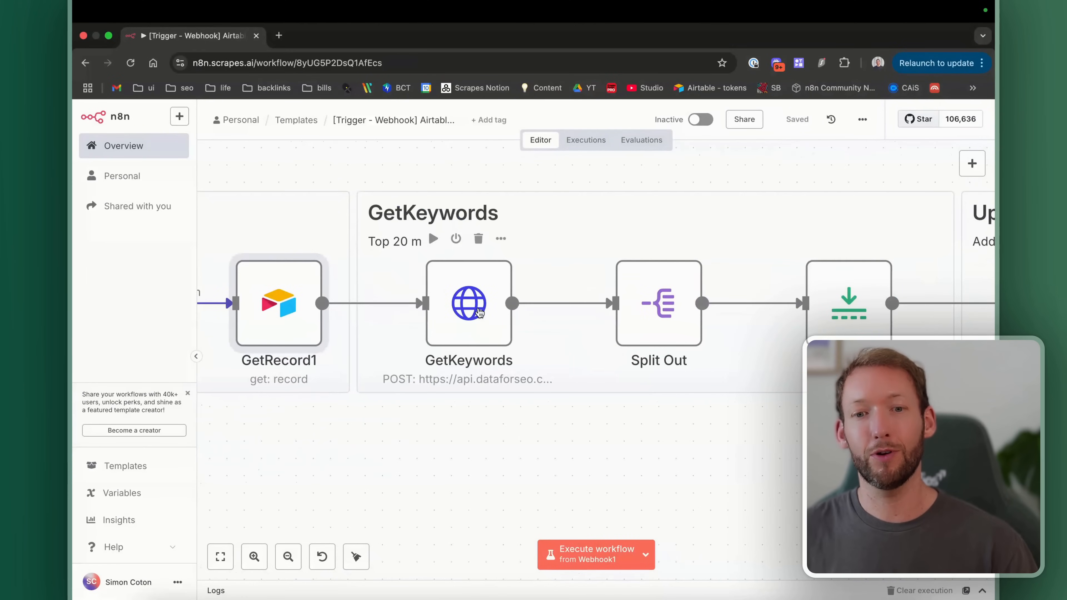
double_click(480, 311)
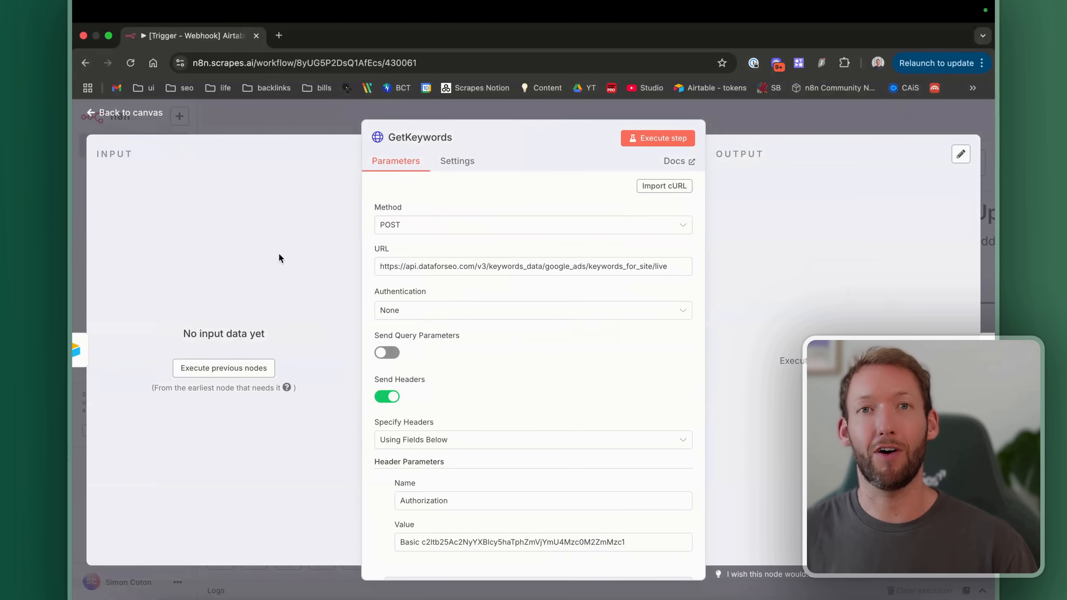
left_click(143, 118)
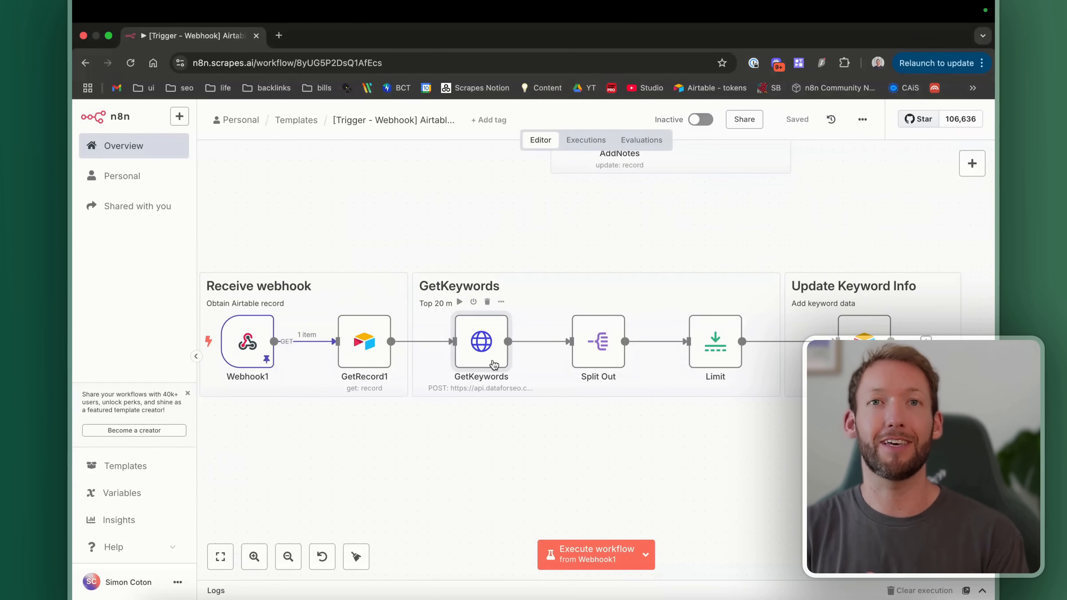
scroll(523, 352, "right", 5)
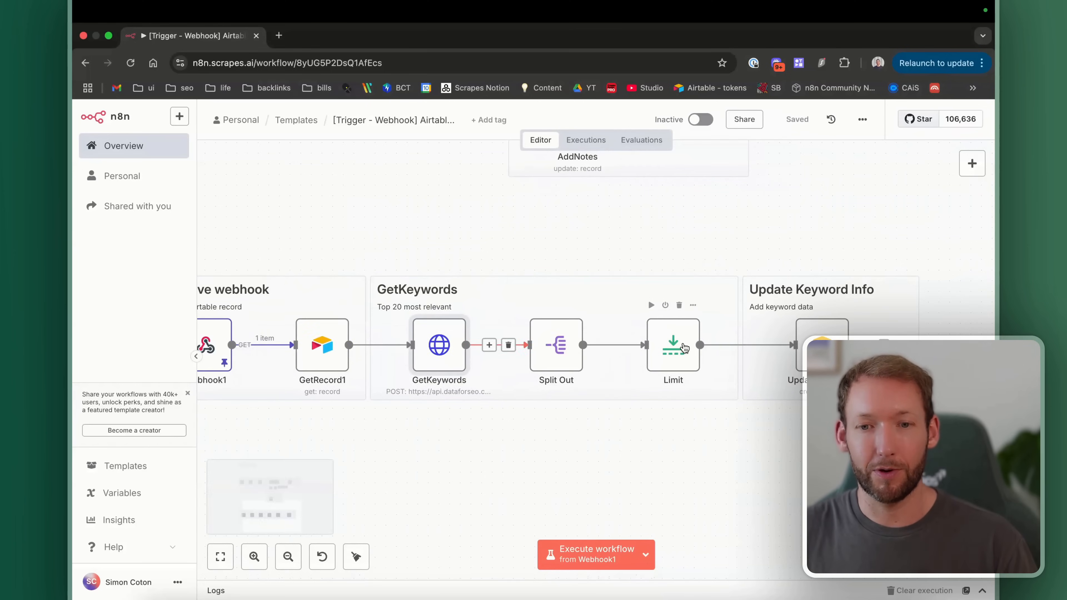
scroll(433, 471, "left", 6)
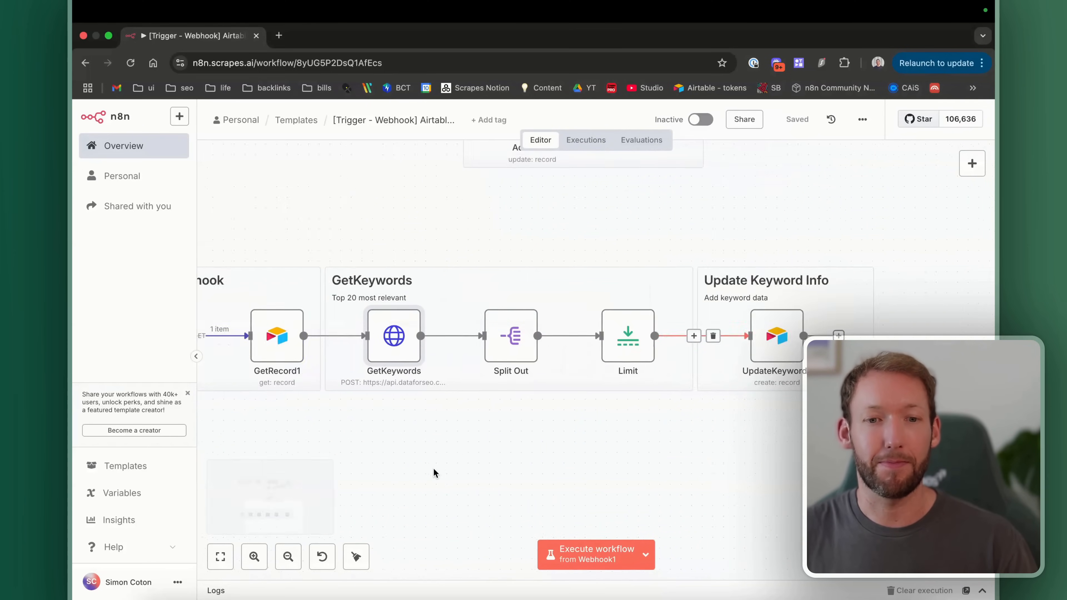
scroll(555, 515, "right", 5)
left_click(599, 559)
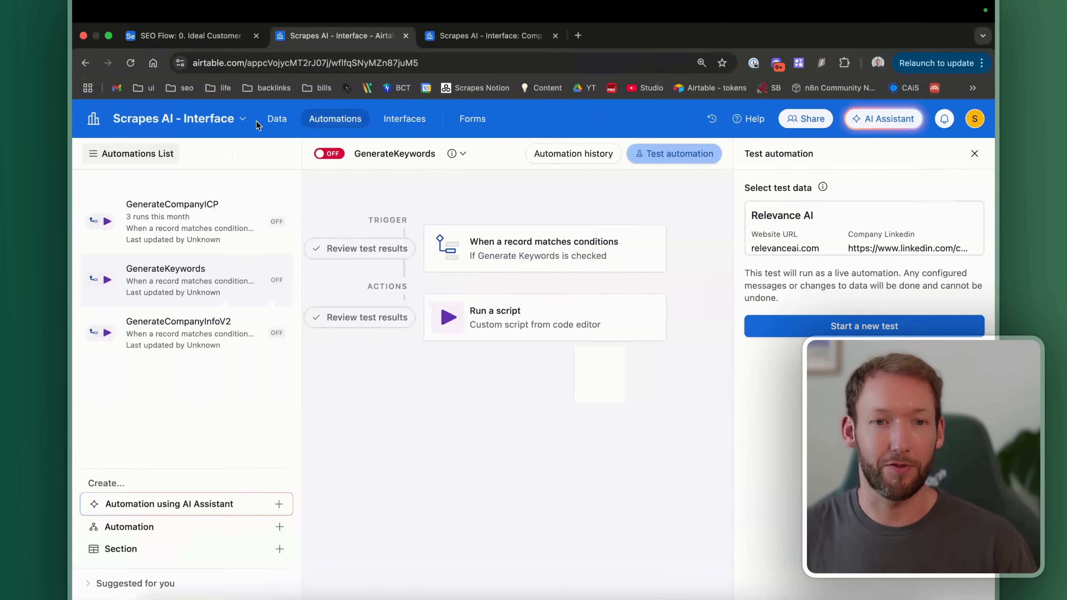
Step: Visit Company Info, return to Keywords, and expand the Relevance AI group to review its 20 keywords
left_click(404, 118)
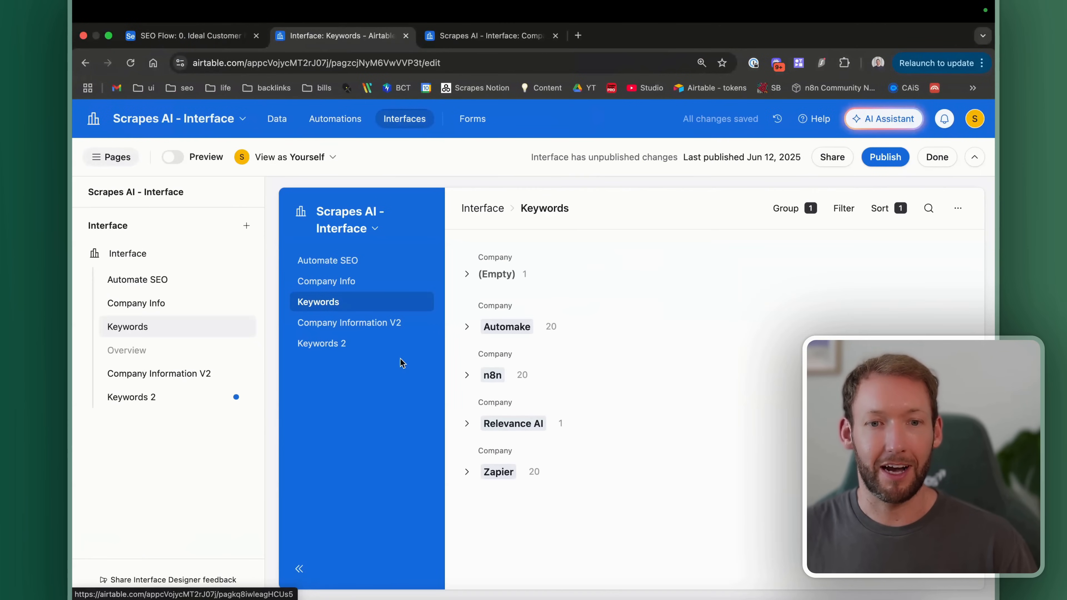
left_click(391, 281)
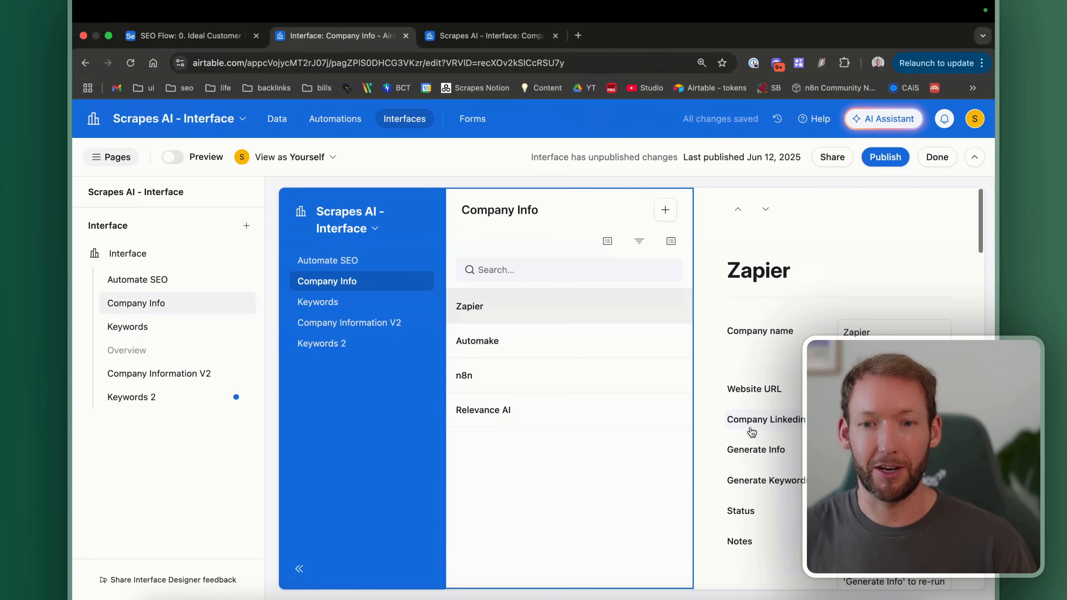
scroll(752, 432, "down", 2)
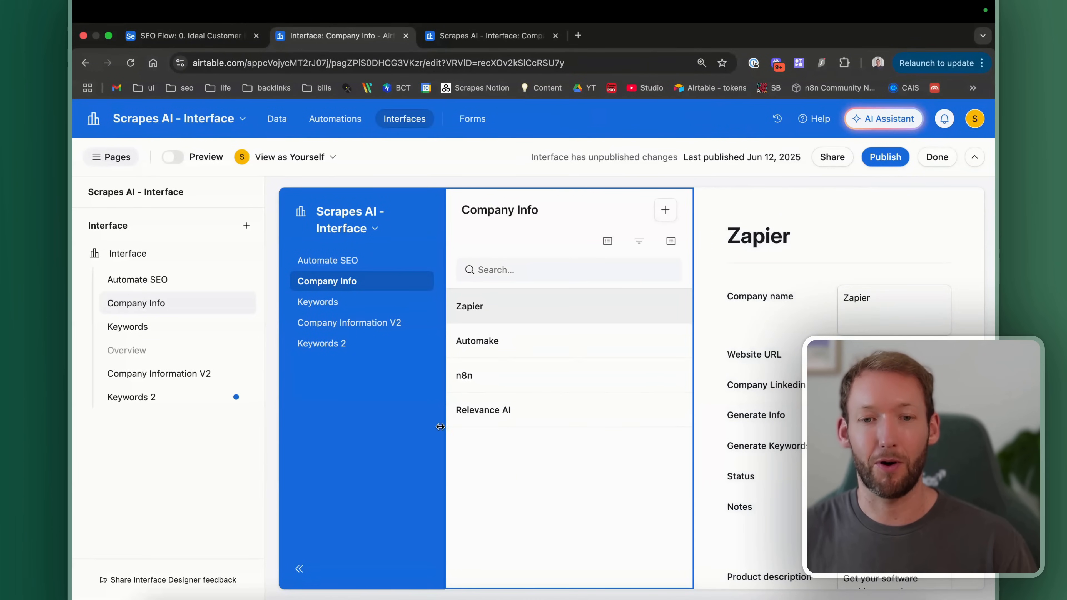
left_click(349, 352)
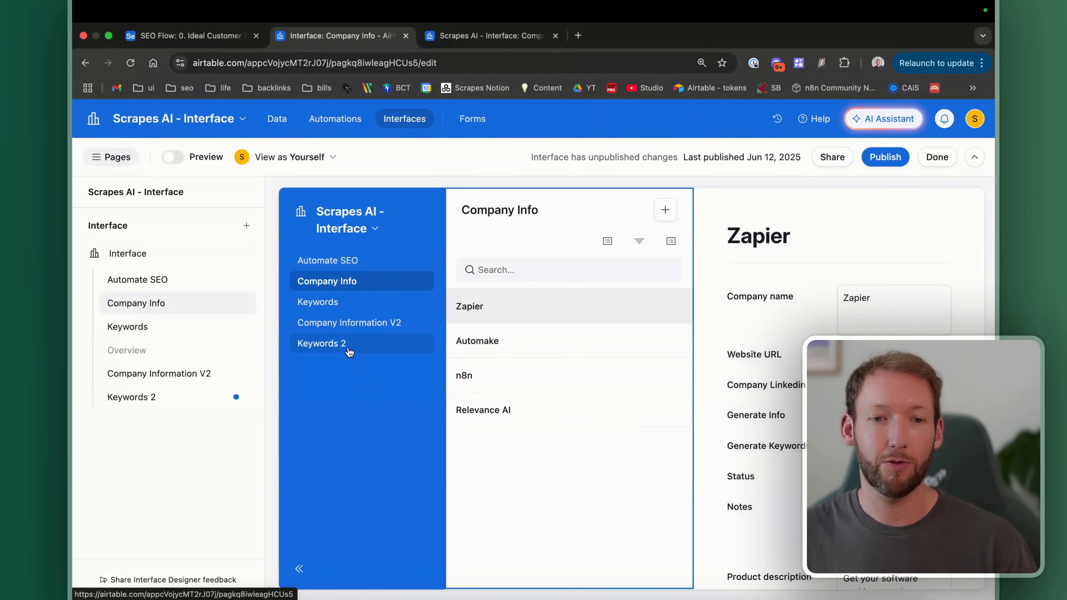
left_click(467, 422)
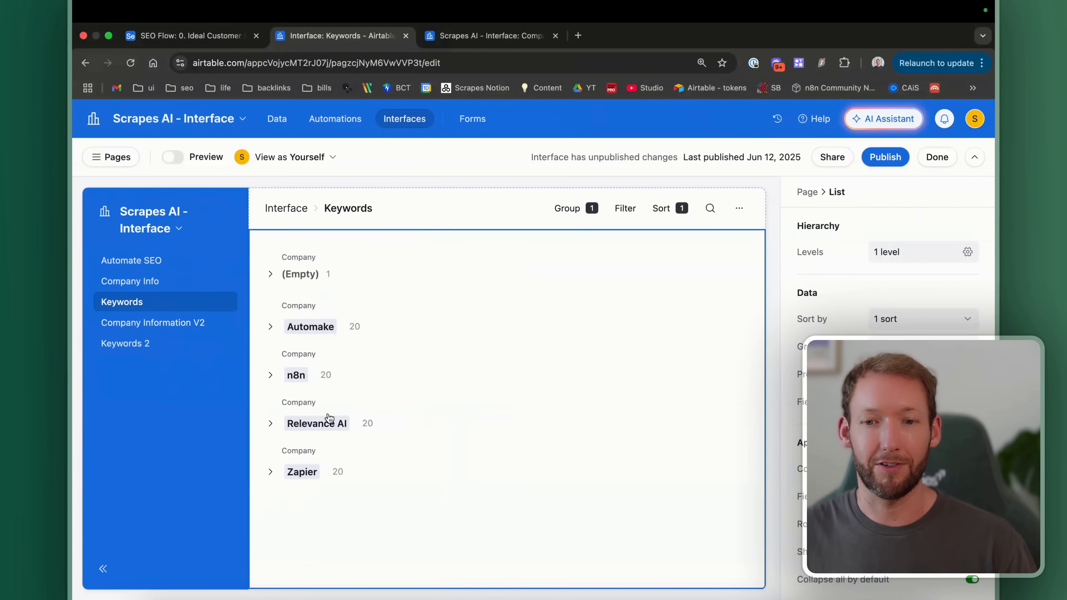
left_click(271, 423)
scroll(435, 434, "down", 5)
scroll(344, 332, "up", 1)
scroll(390, 374, "right", 6)
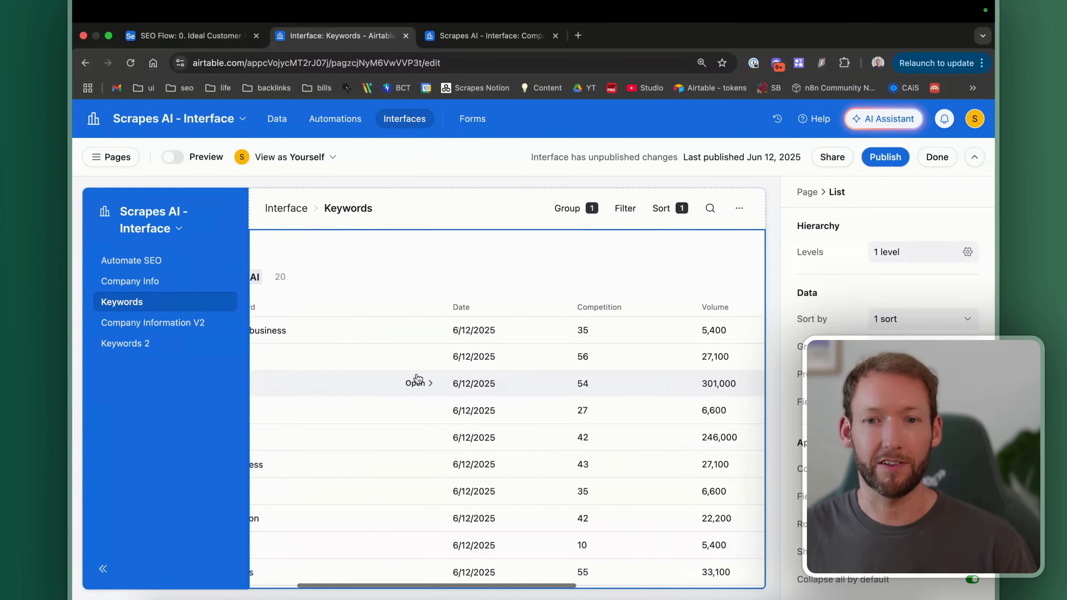
scroll(586, 368, "right", 3)
scroll(596, 369, "left", 8)
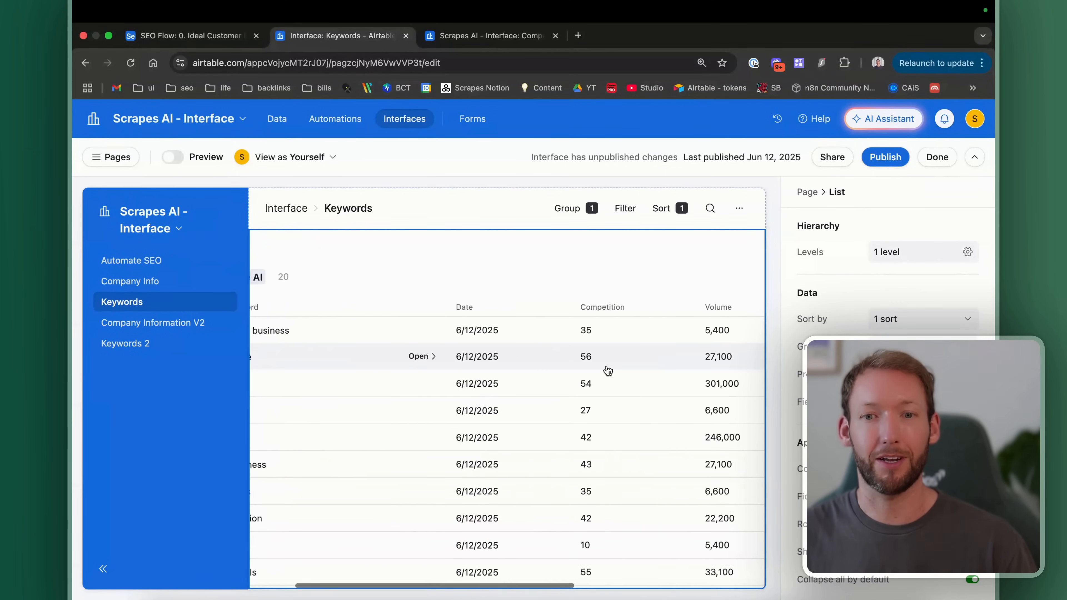
scroll(360, 417, "down", 5)
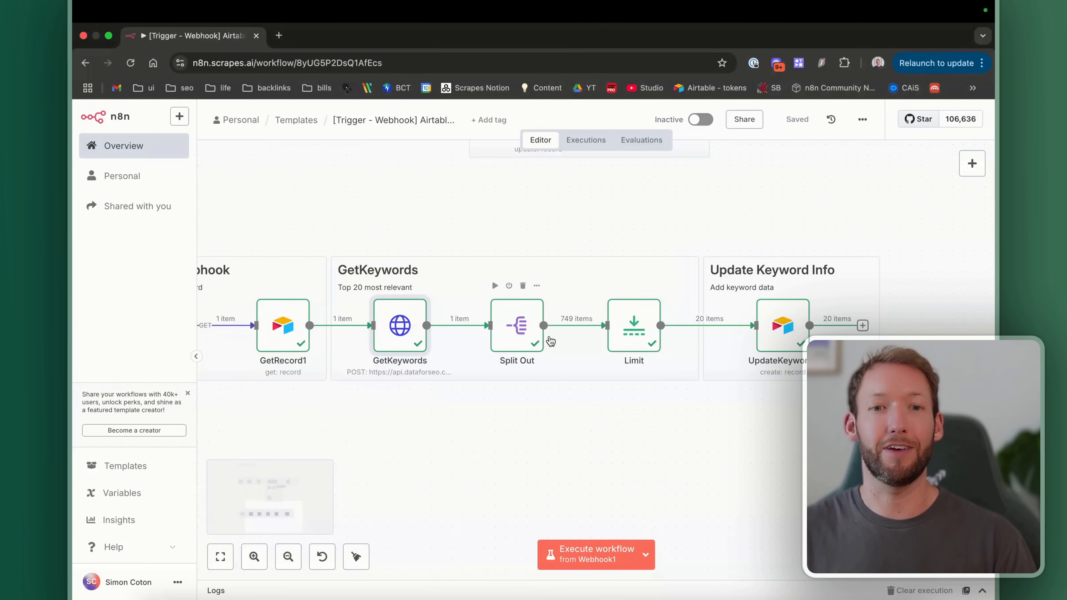
Step: Open a new browser tab and enter 'data' to load dataforseo.com
left_click(279, 35)
type("data")
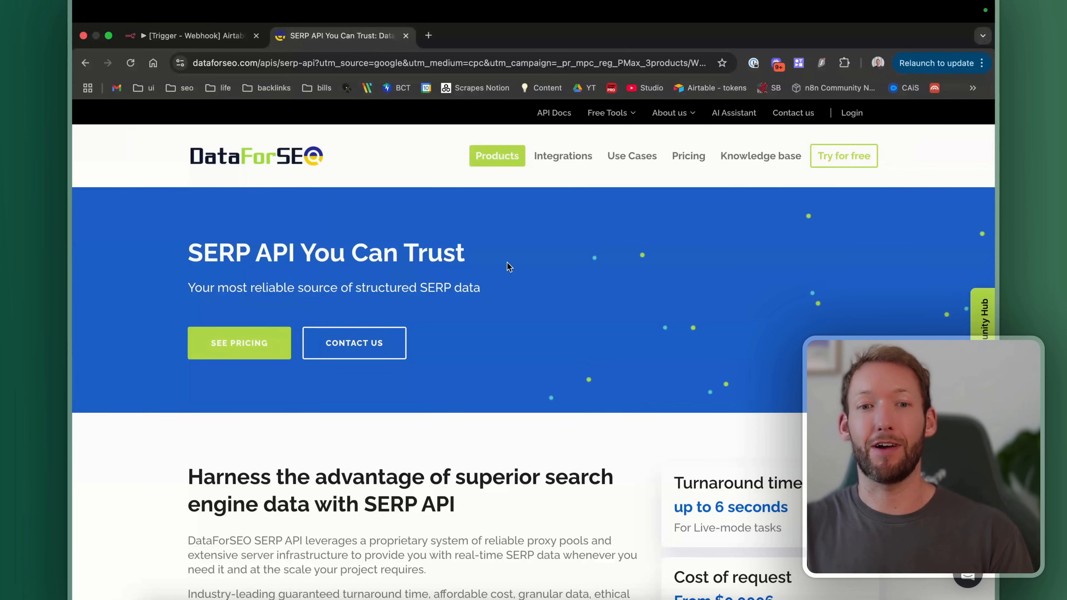
Step: Go from the DataForSEO pricing page to the API dashboard showing the $0.475 balance
left_click(688, 155)
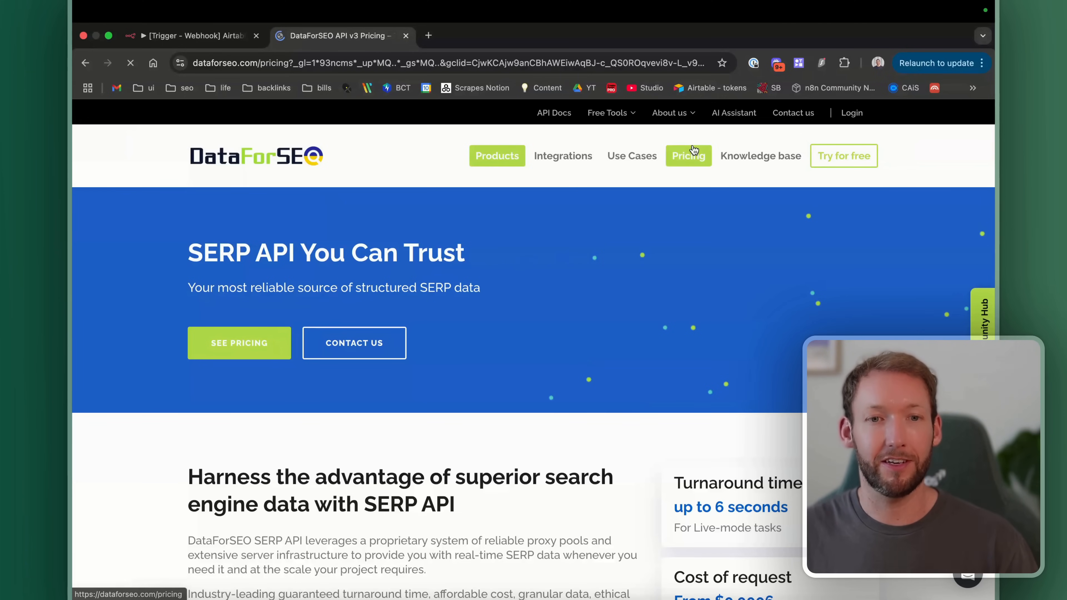
scroll(506, 426, "up", 2)
scroll(506, 426, "down", 10)
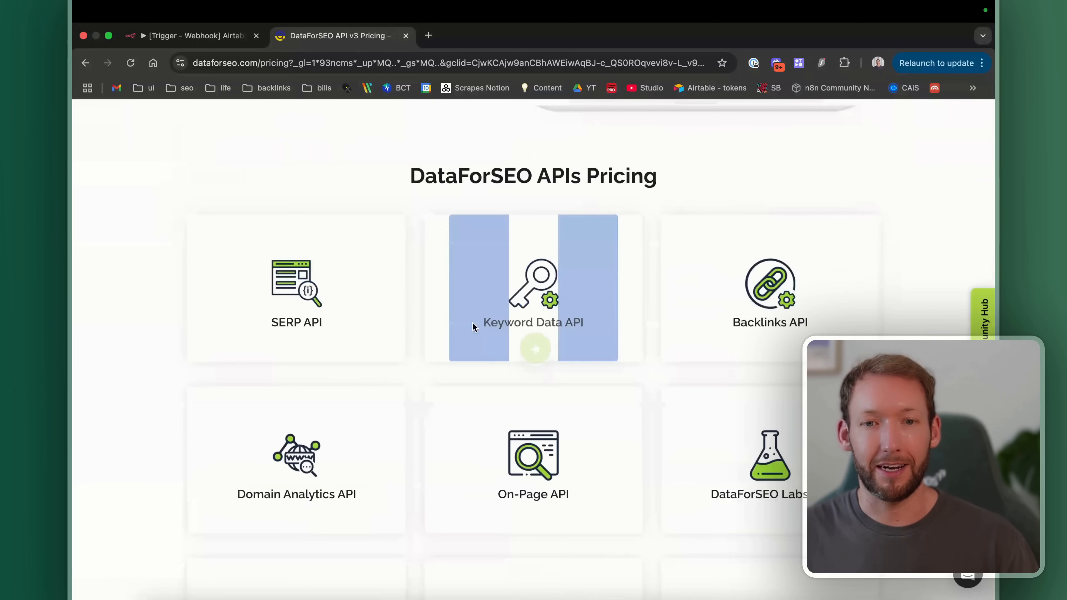
scroll(341, 299, "up", 6)
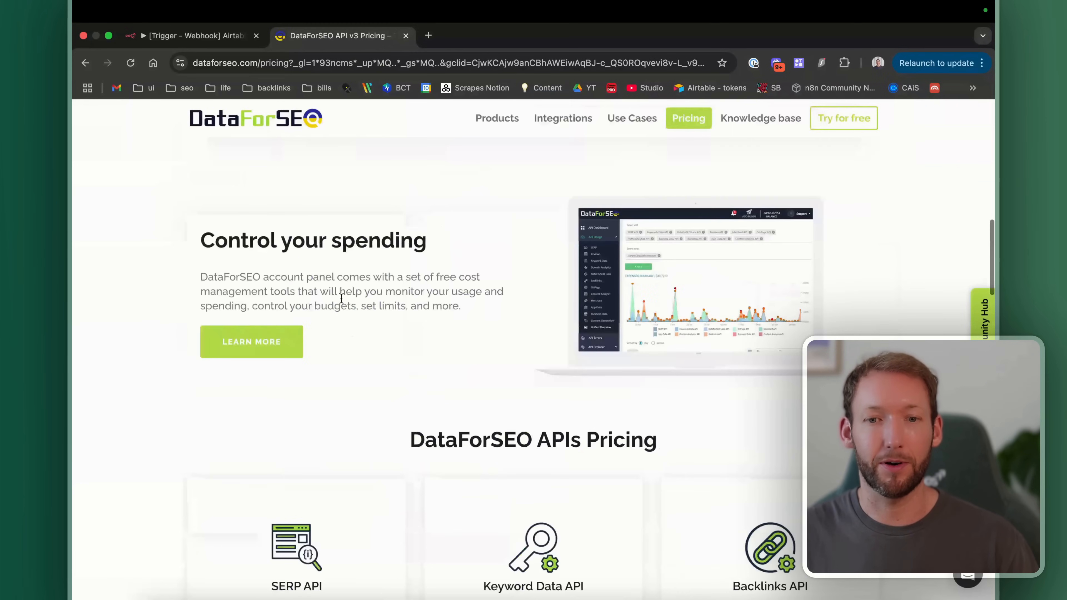
scroll(319, 424, "down", 3)
scroll(319, 424, "up", 5)
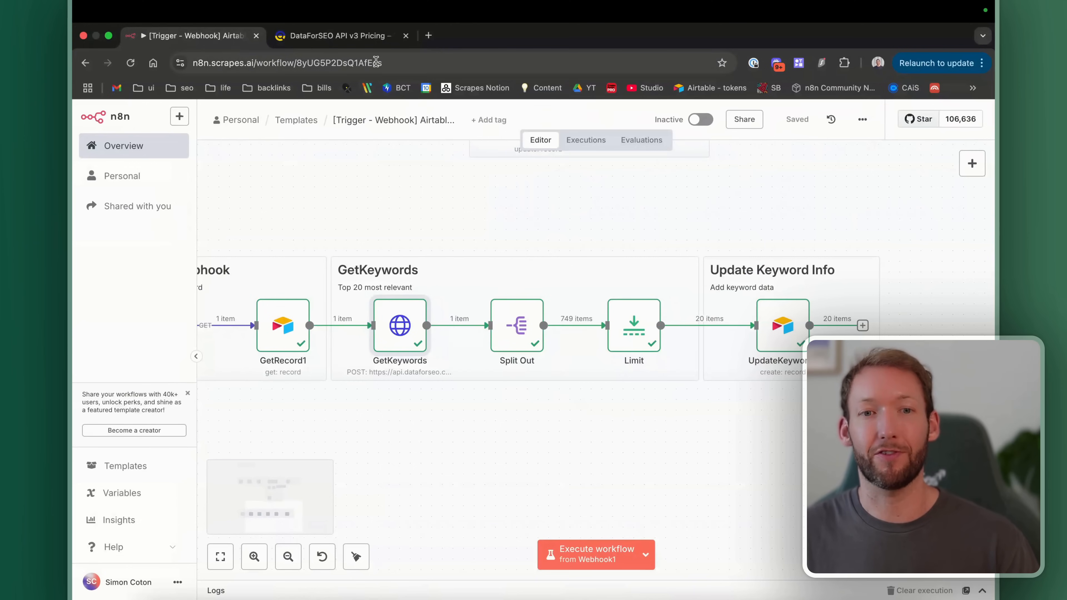
left_click(355, 38)
scroll(462, 368, "up", 3)
scroll(463, 369, "up", 5)
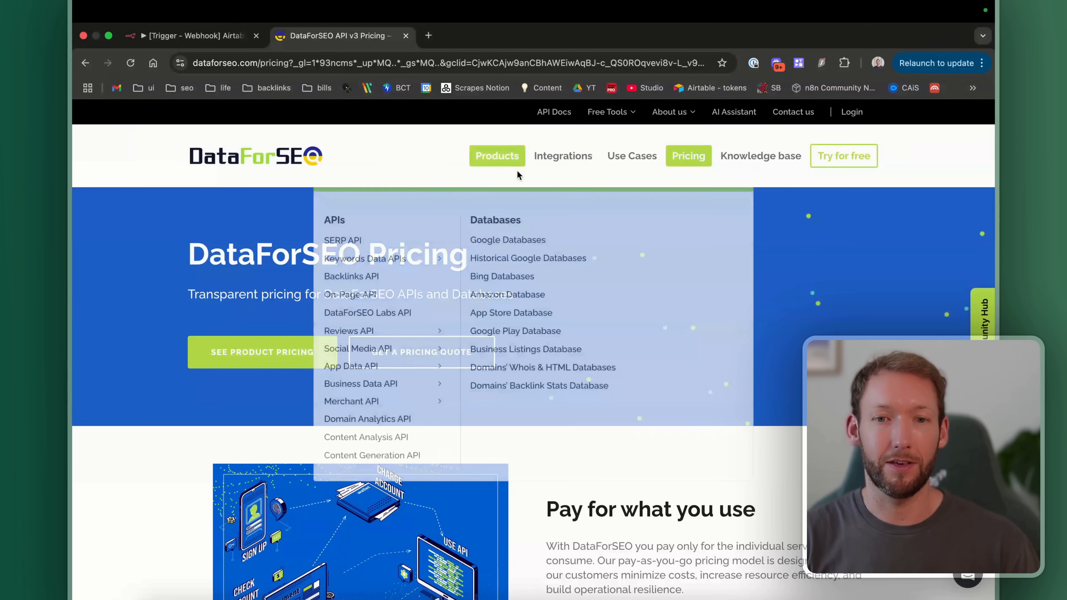
mouse_move(502, 163)
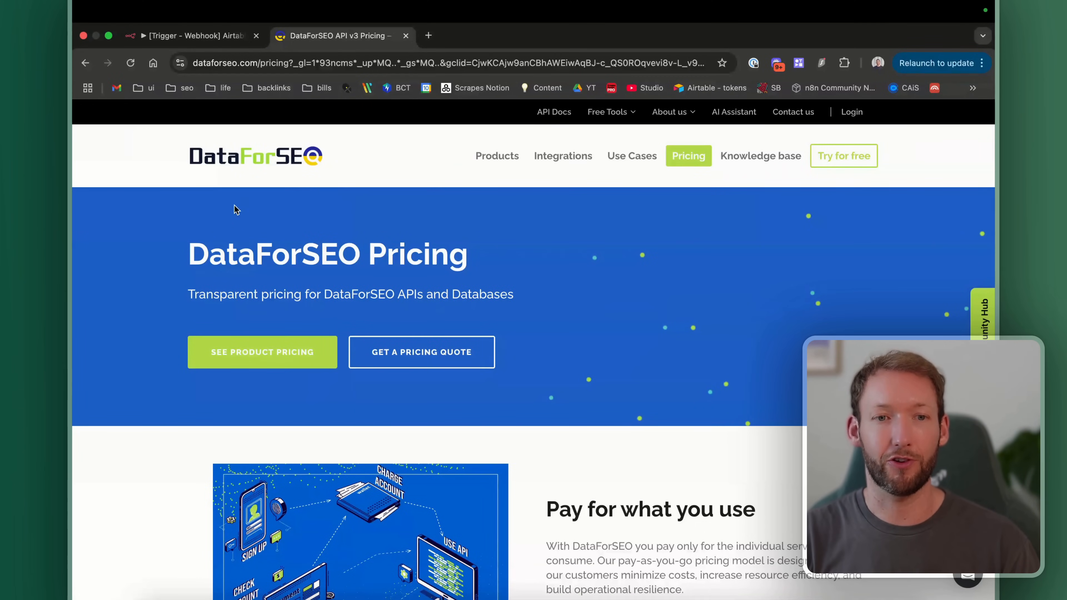
left_click(210, 157)
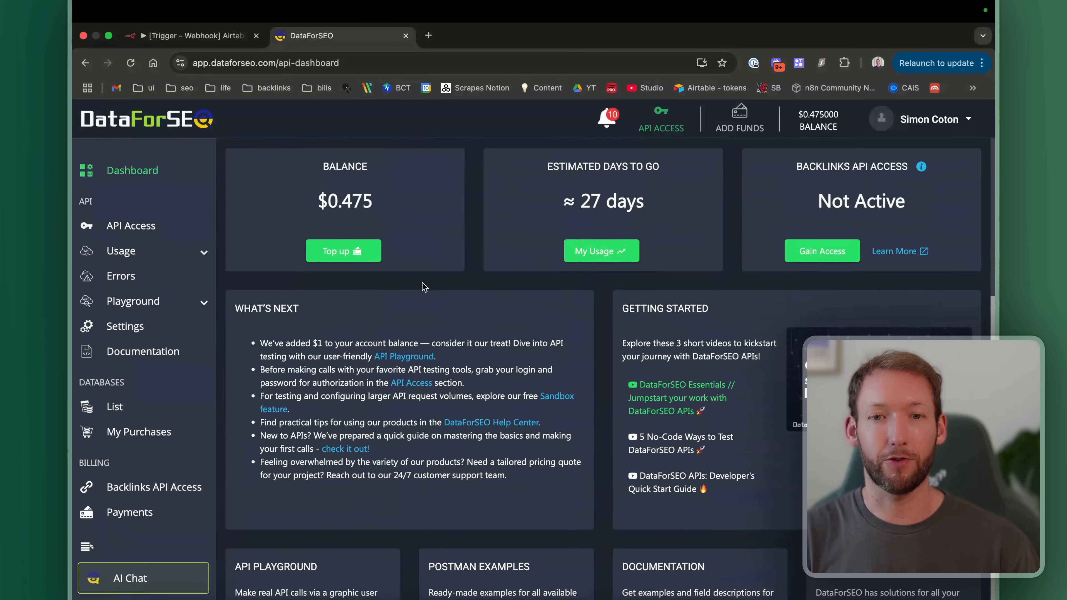
Step: Inspect GetKeywords' keywords_data/google_ads URL, Authorization header value and authentication options in n8n
left_click(193, 35)
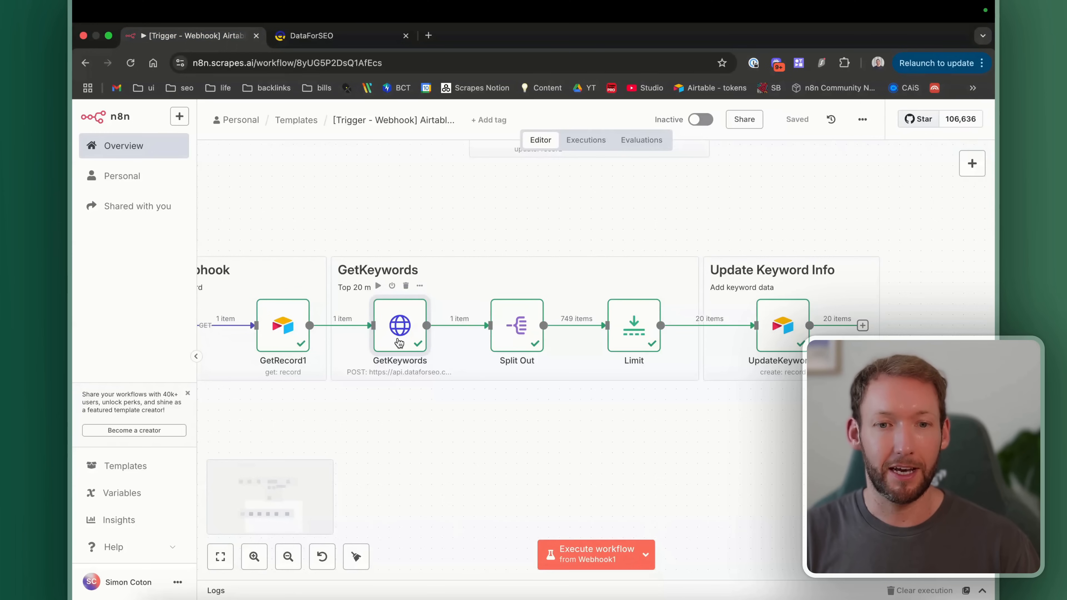
double_click(398, 343)
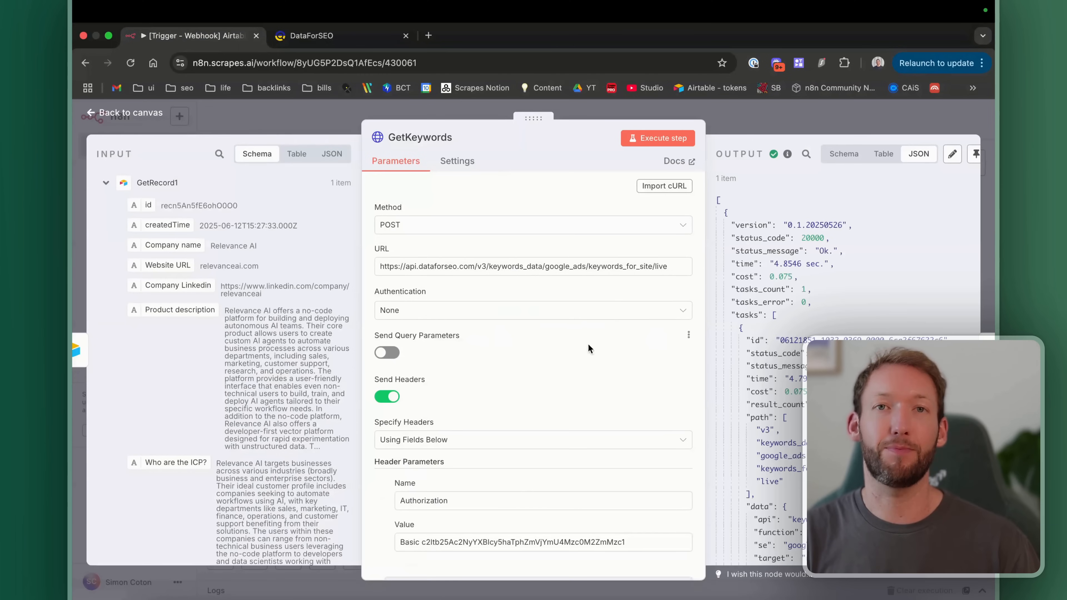
left_click_drag(418, 265, 605, 264)
left_click(606, 264)
left_click_drag(488, 263, 574, 263)
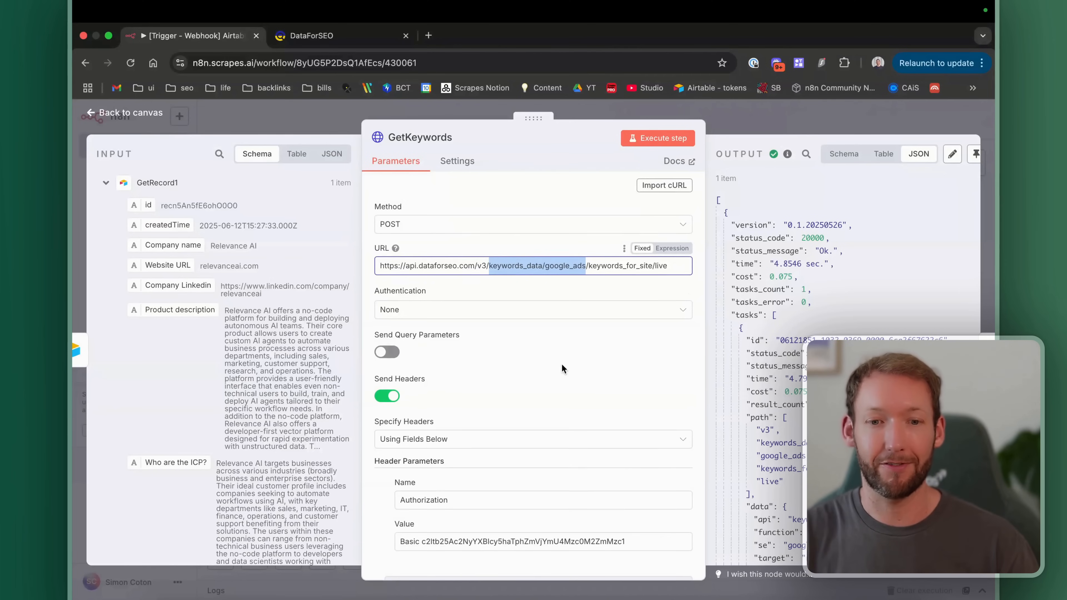
scroll(562, 368, "down", 5)
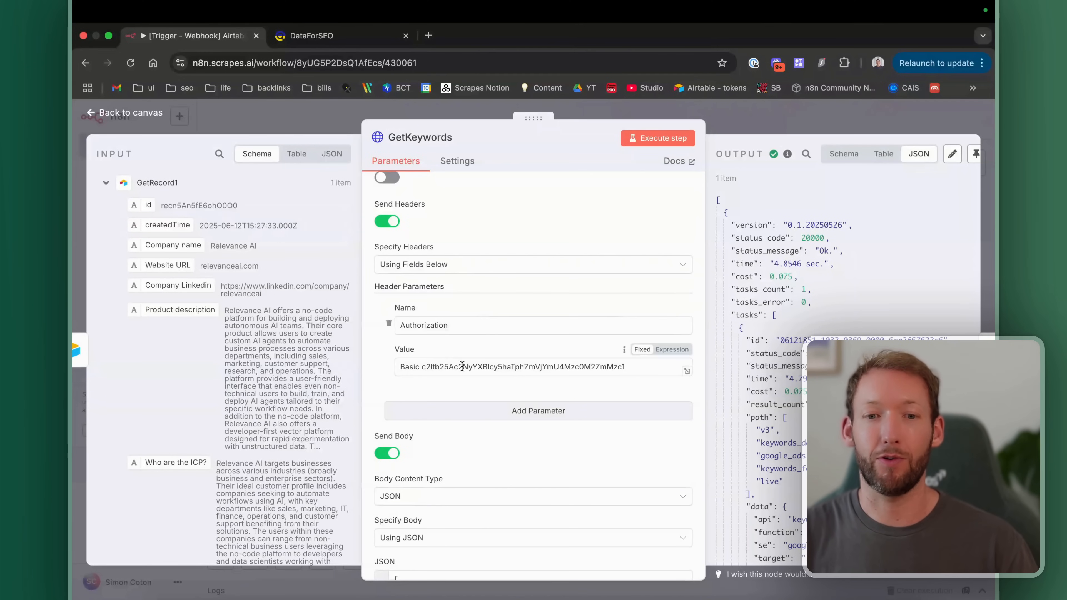
left_click_drag(626, 368, 376, 375)
left_click(486, 350)
scroll(441, 332, "up", 5)
left_click(399, 309)
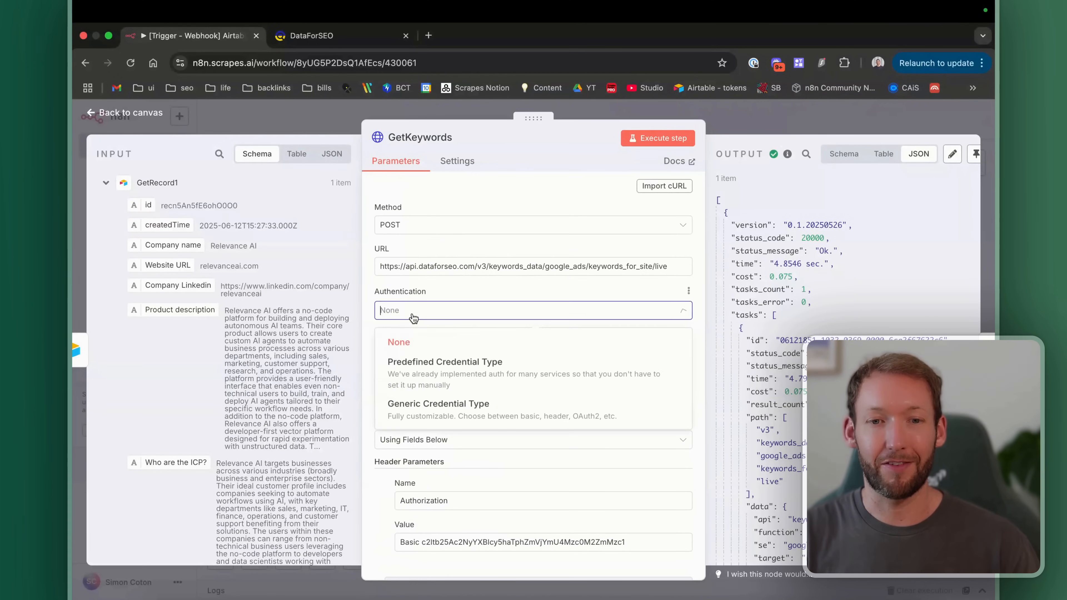
left_click(491, 292)
scroll(492, 291, "down", 7)
scroll(493, 291, "down", 3)
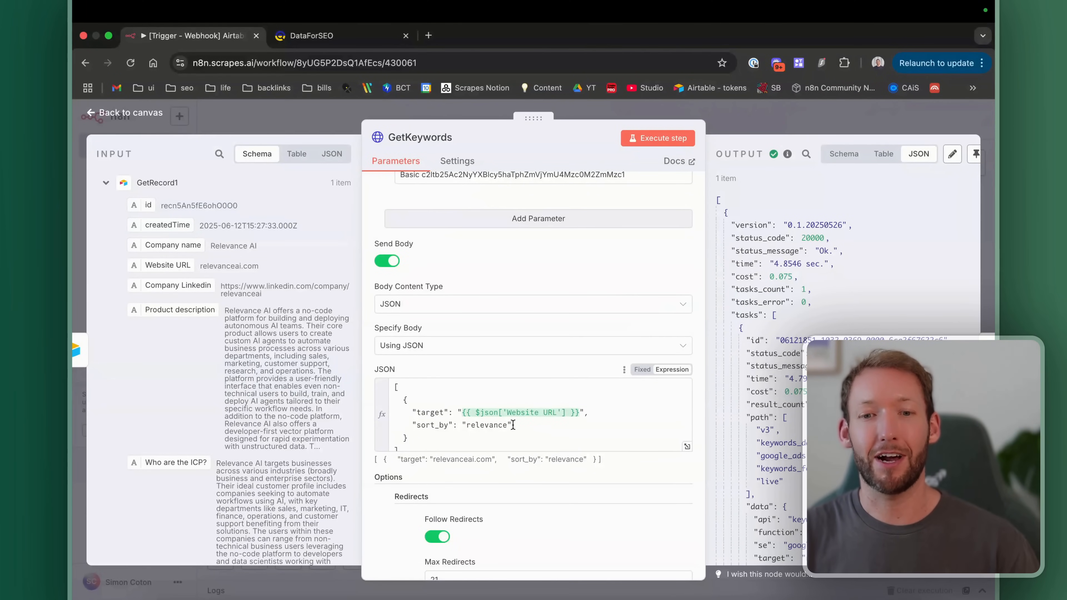
left_click(109, 118)
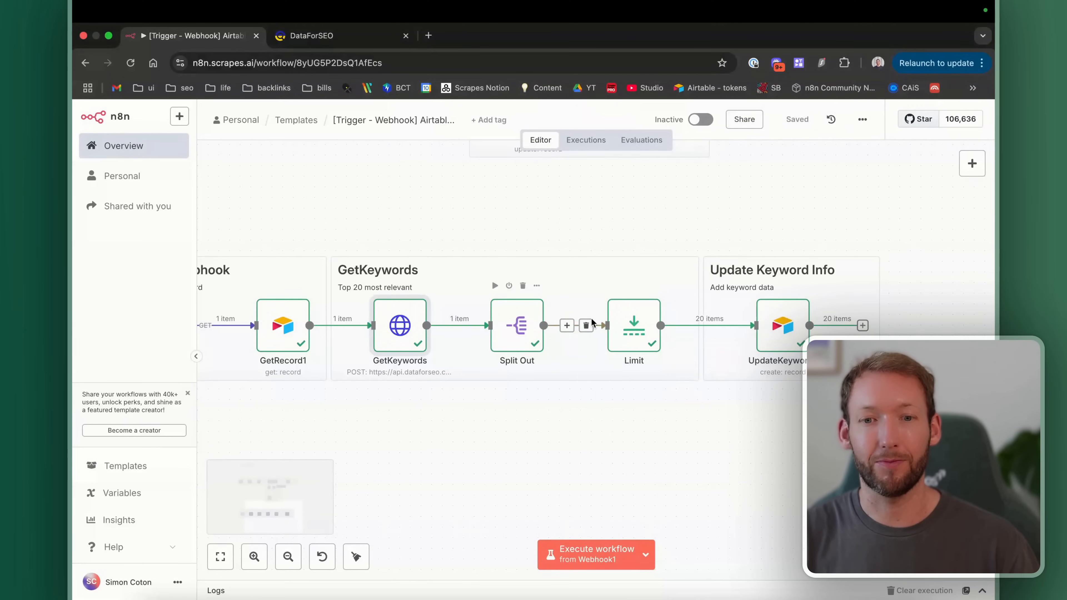
Step: View Split Out's keywords as a table, recheck GetKeywords, and return to the DataForSEO dashboard
double_click(516, 325)
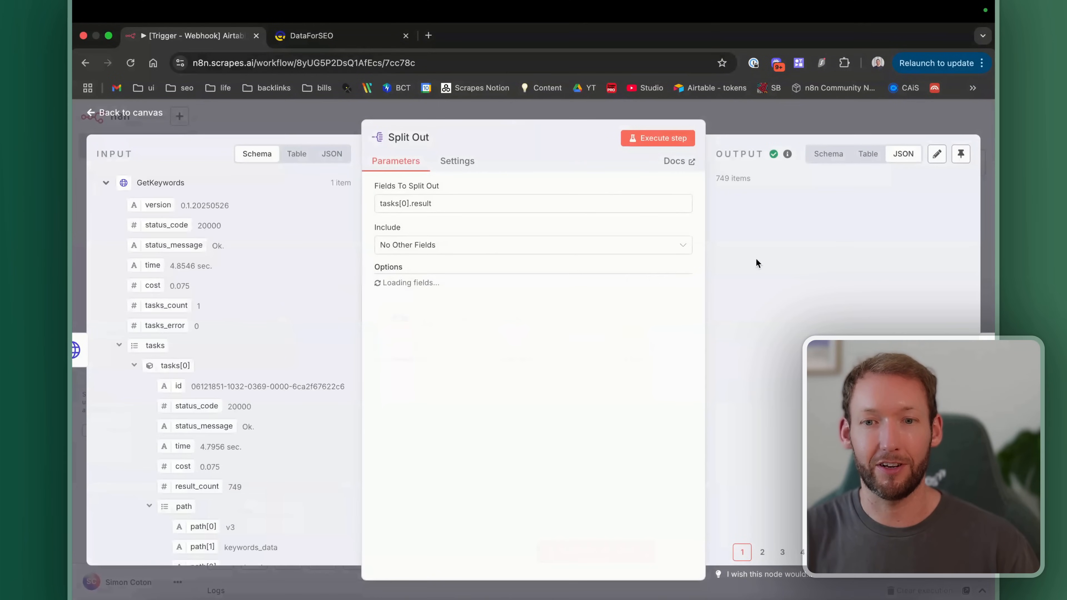
left_click(883, 154)
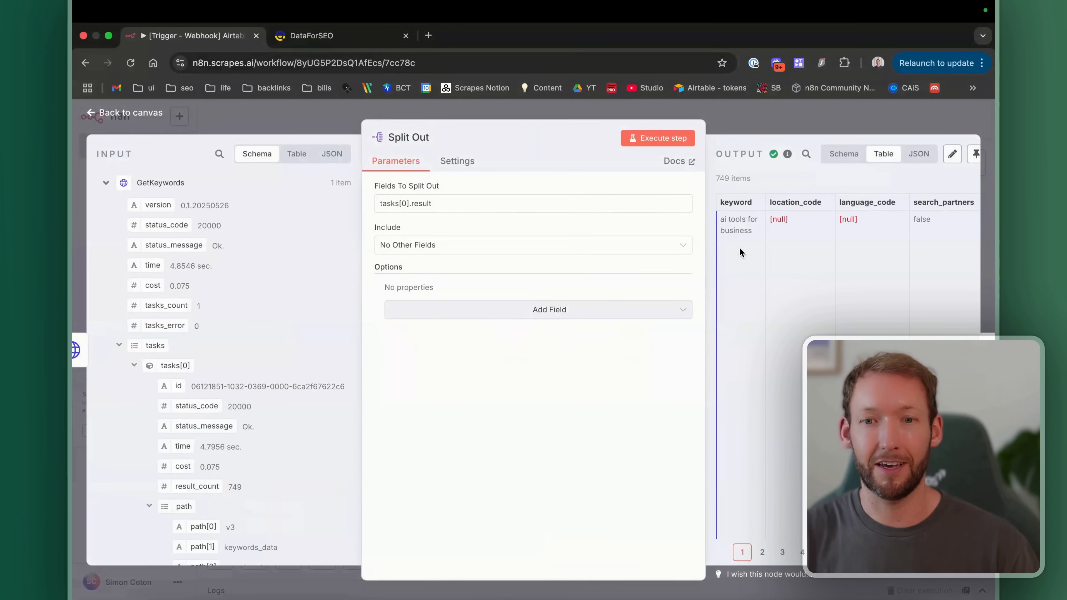
key("Escape")
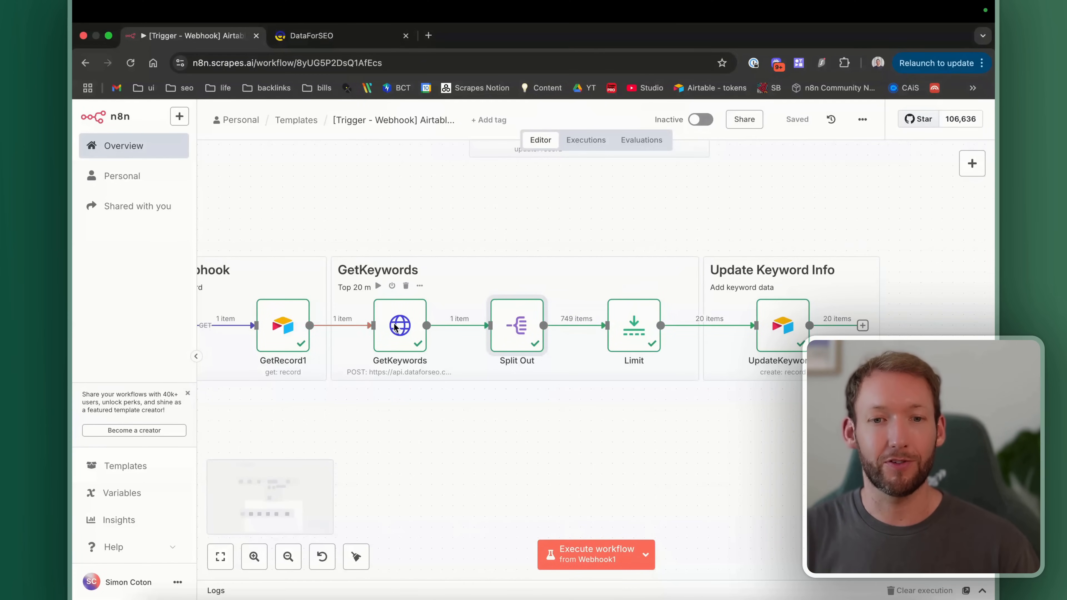
scroll(398, 327, "up", 5)
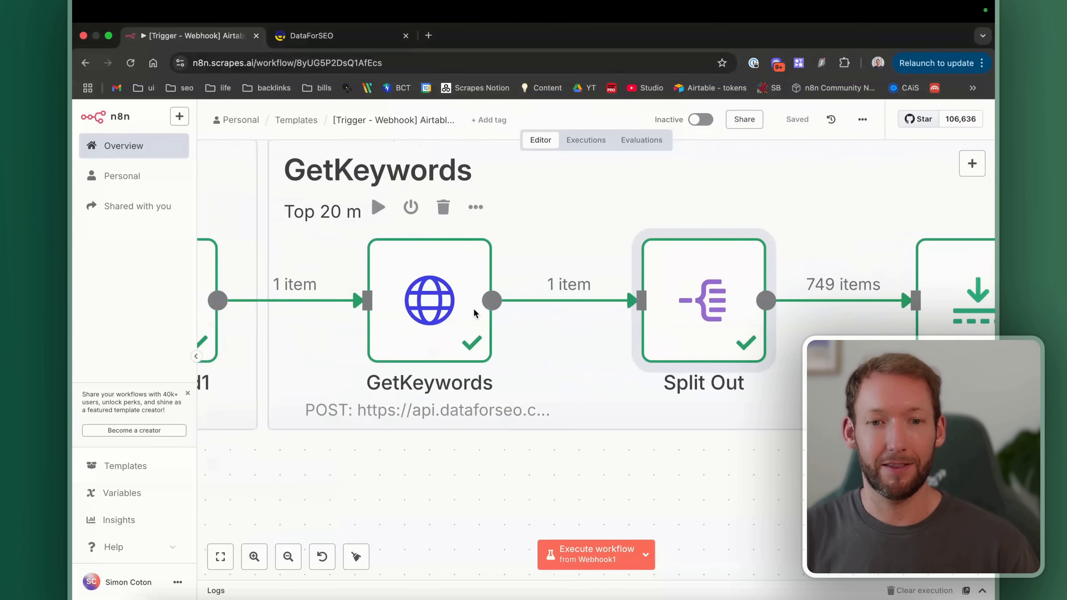
double_click(433, 300)
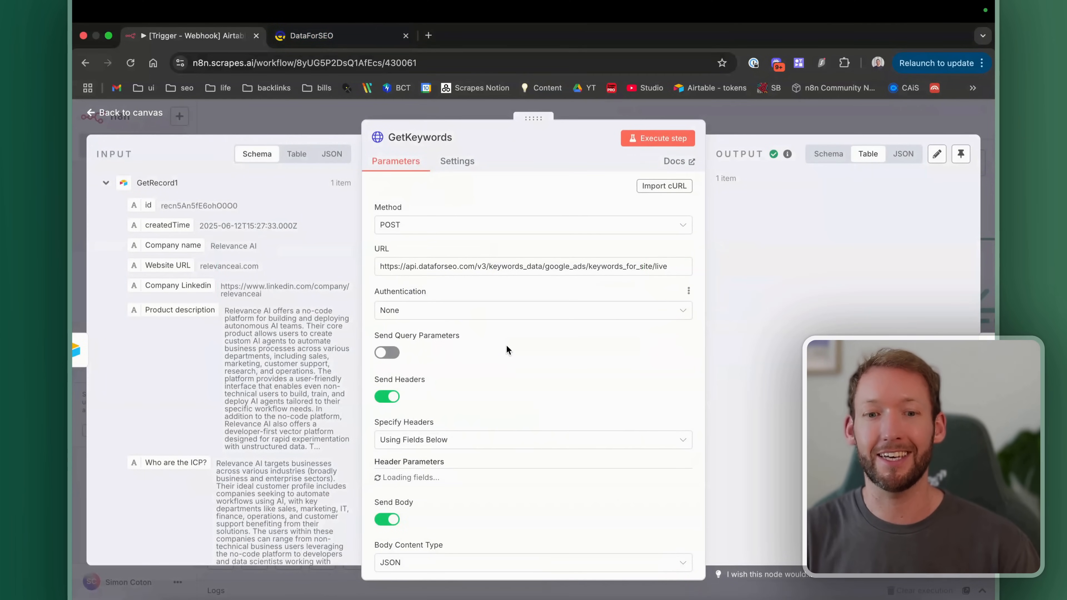
scroll(377, 338, "down", 10)
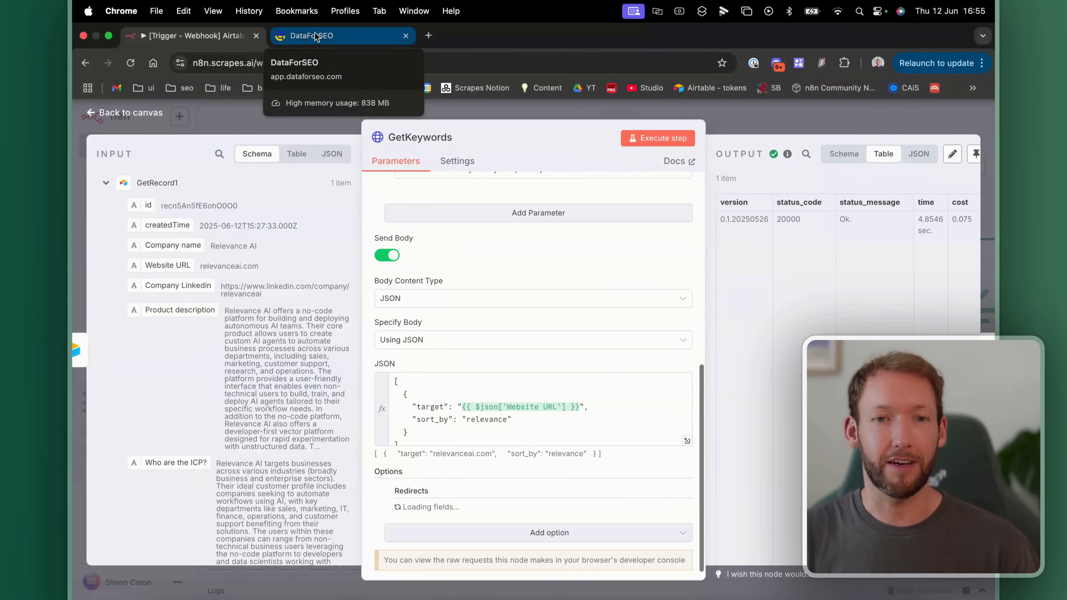
left_click(315, 37)
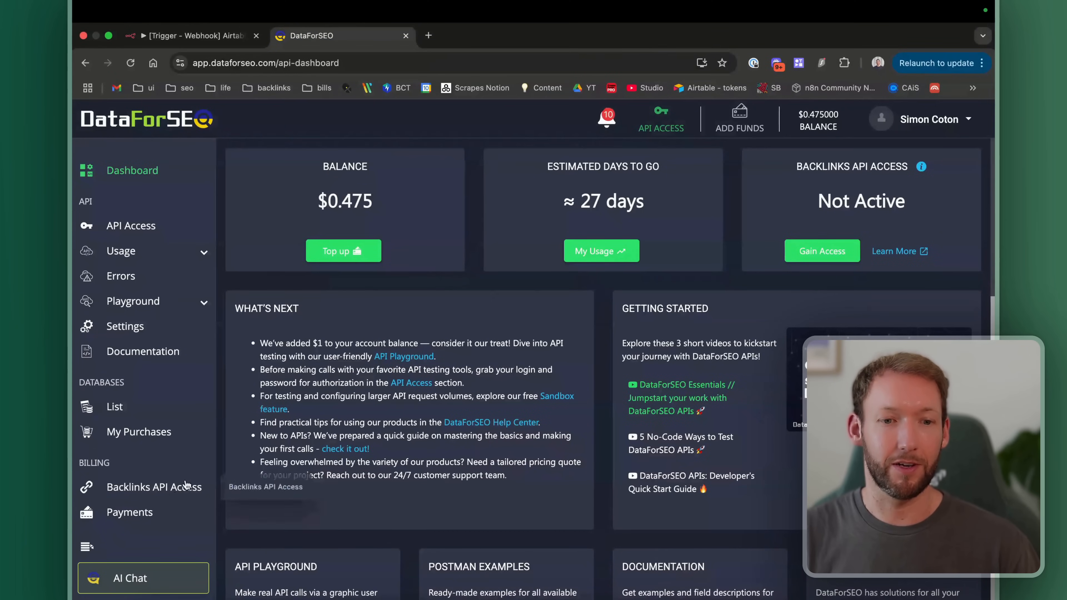
Step: Show the API Access credentials page, then search for and open DataForSEO's Authentication docs
left_click(134, 226)
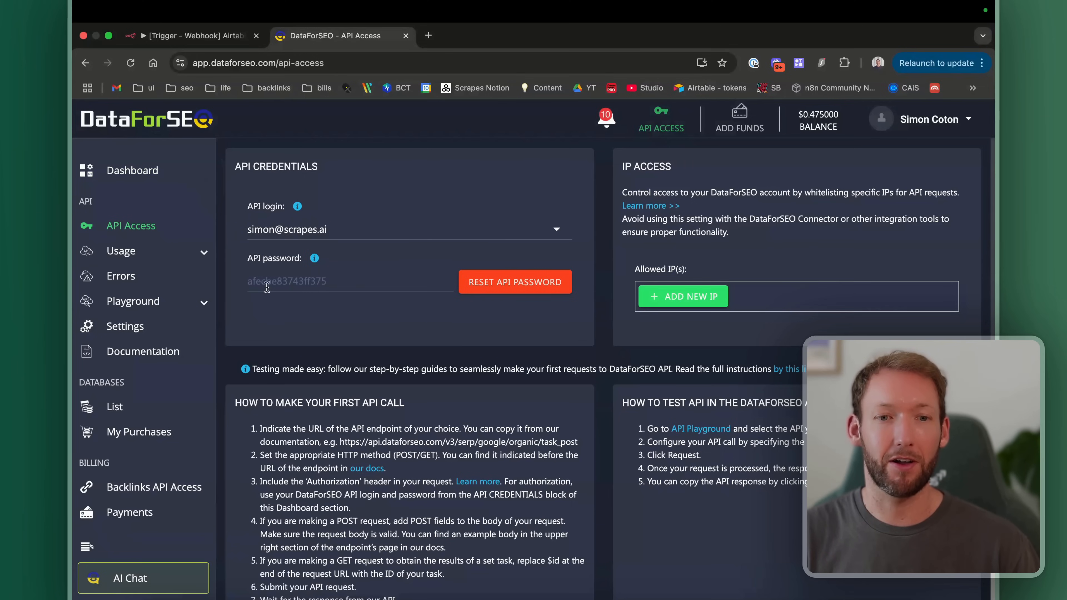
left_click(429, 36)
type("dataforseo authentic")
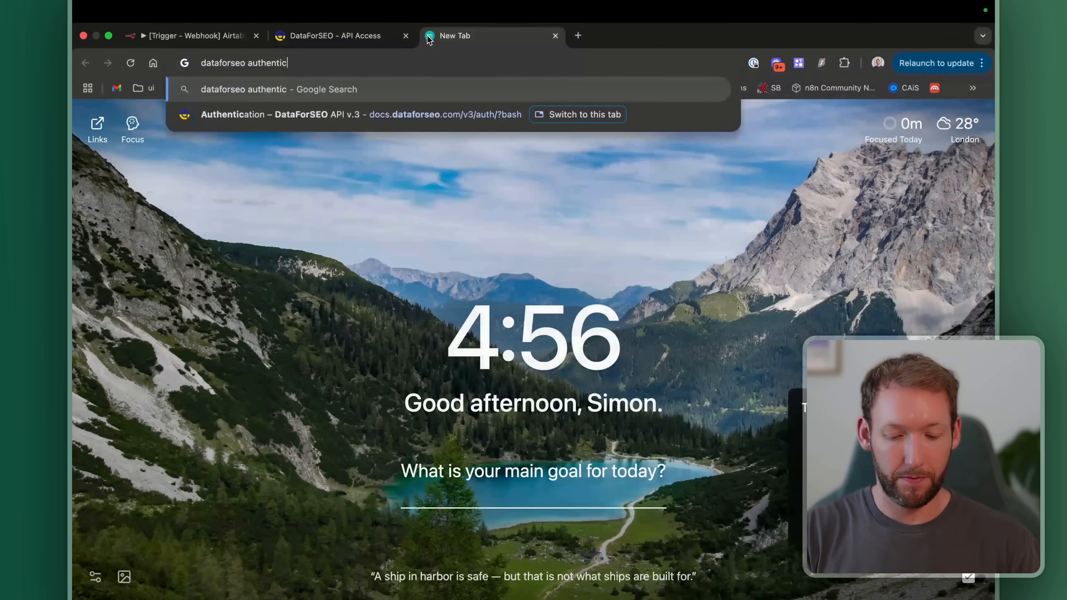
type("ation")
key("Return")
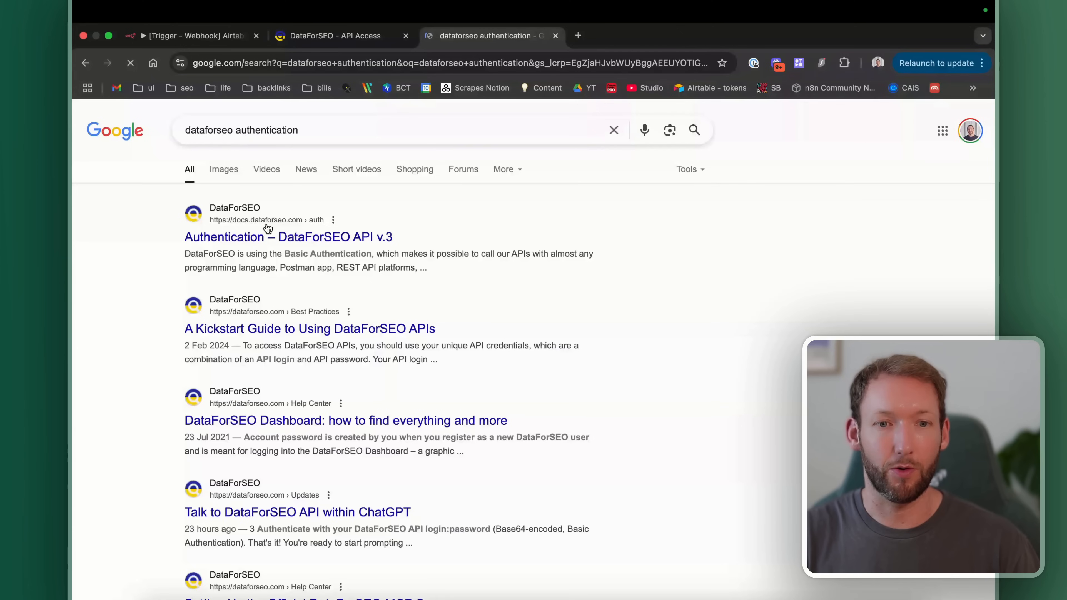
left_click(269, 237)
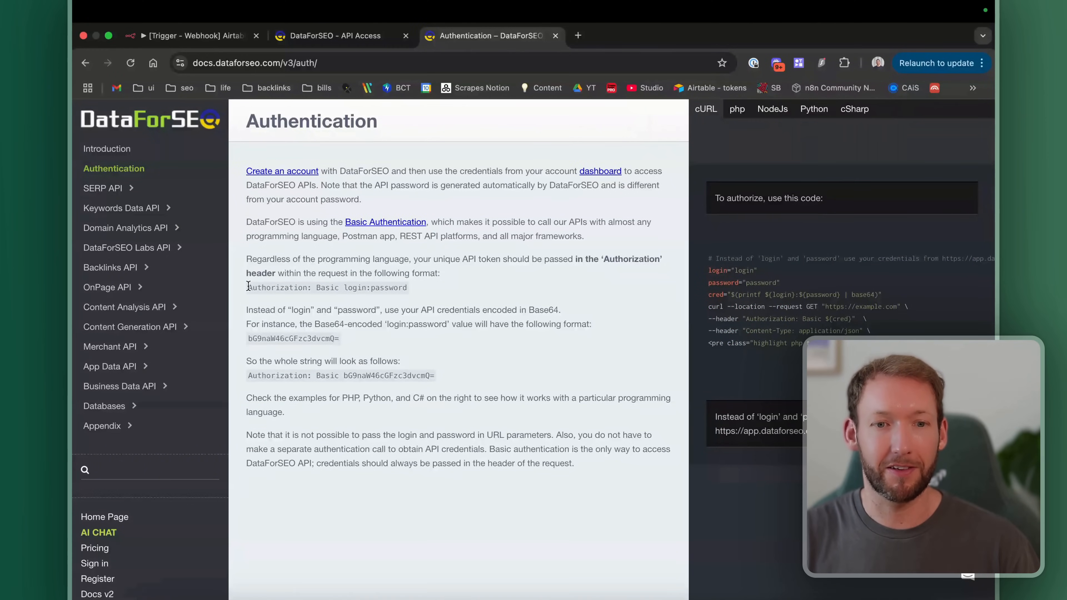
Step: Highlight the Basic login:password Authorization header format in the docs, then return to the API credentials
left_click_drag(248, 287, 390, 286)
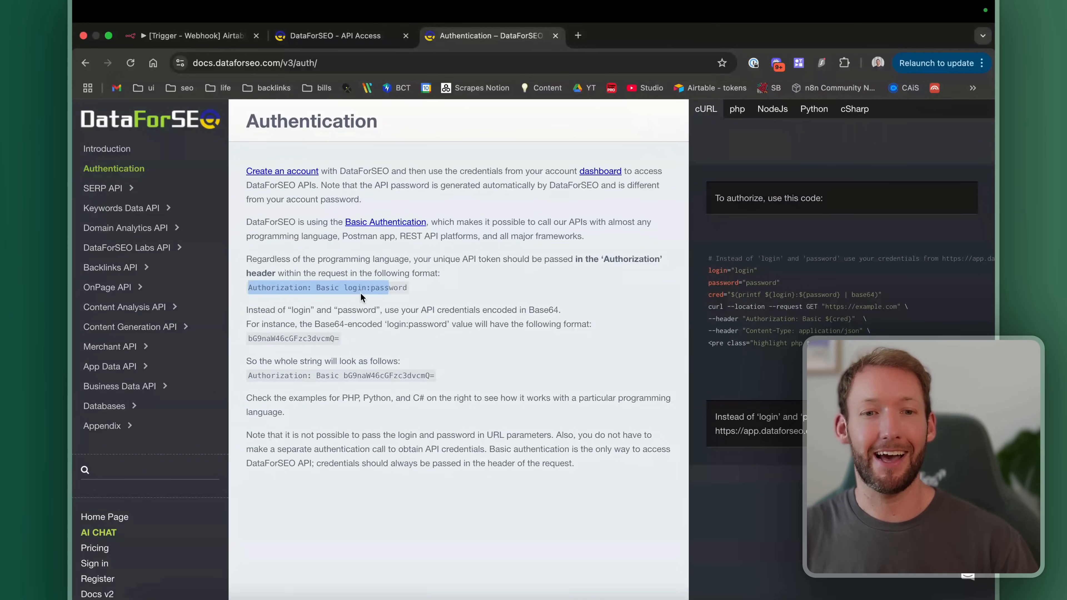
left_click(304, 281)
key("super+plus")
key("super+plus")
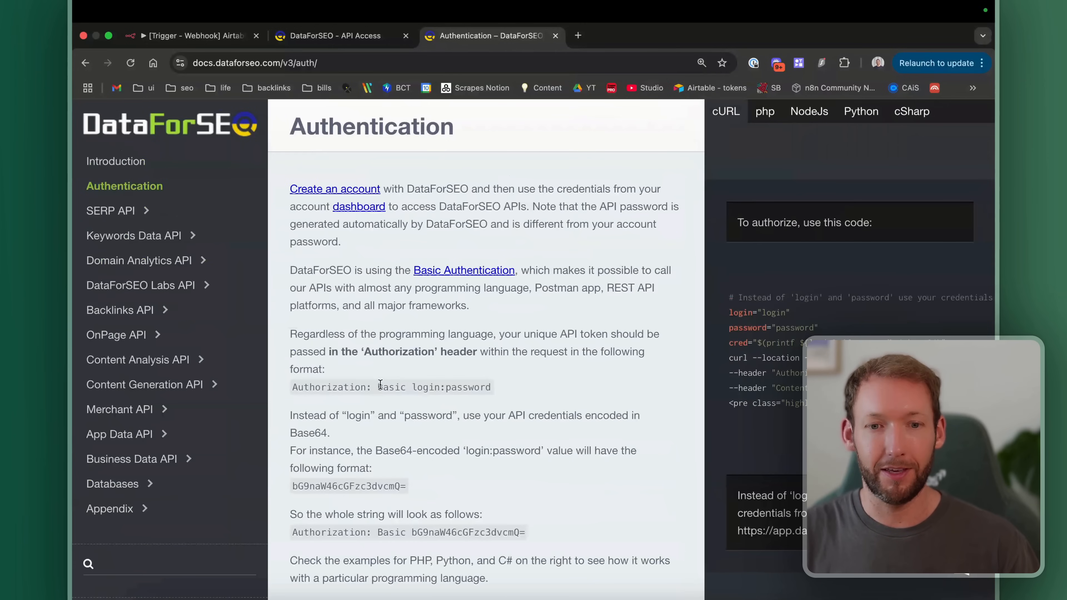
left_click_drag(408, 384, 490, 387)
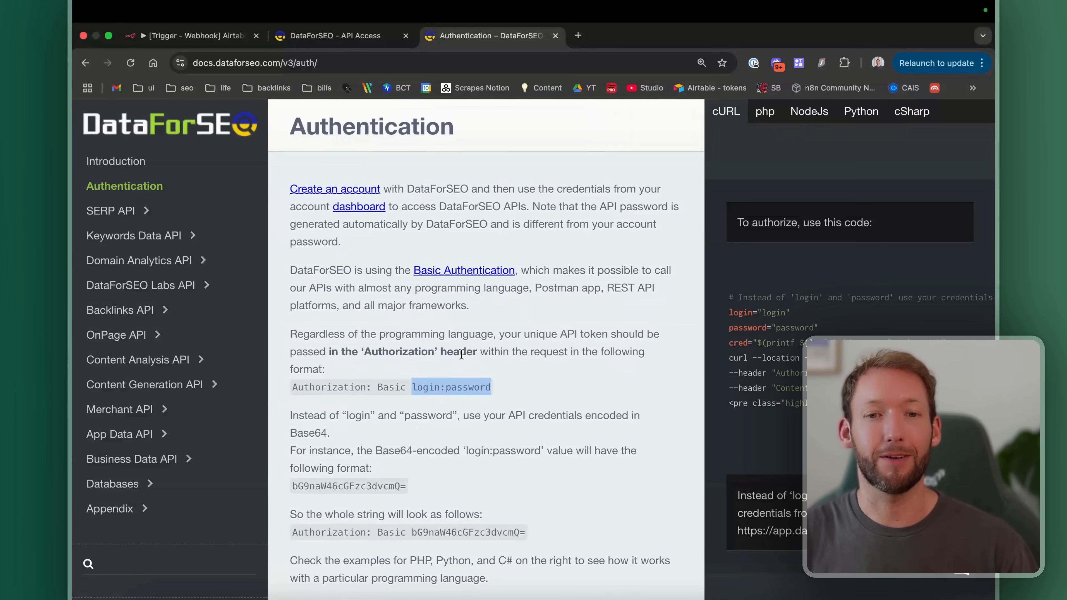
left_click(336, 35)
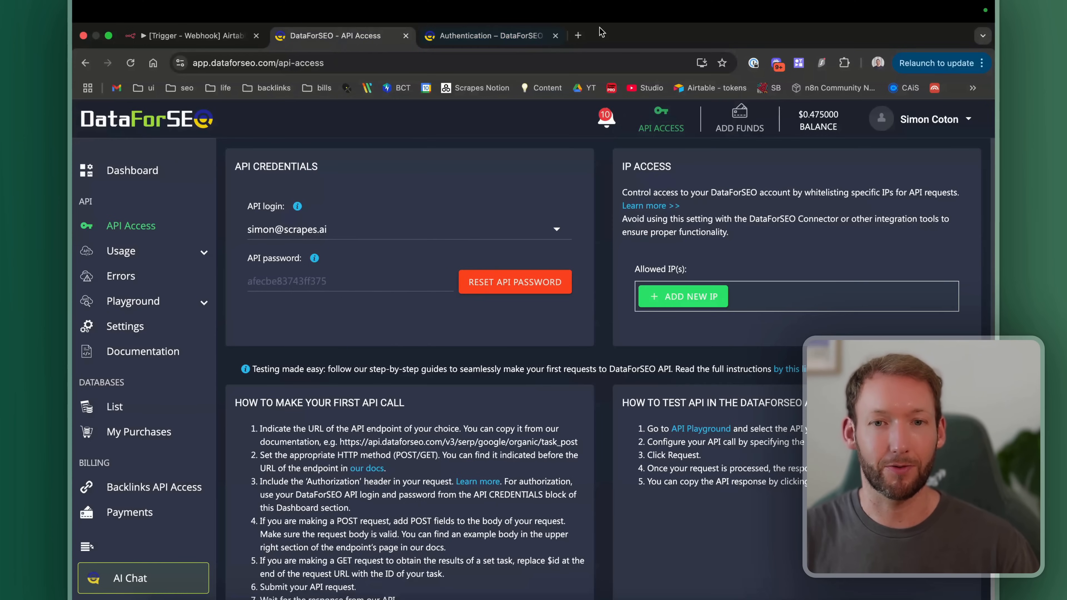
left_click(578, 35)
Step: Open the base64encode.org encoder and check the API credentials and Authentication docs before returning to it
type("base 64")
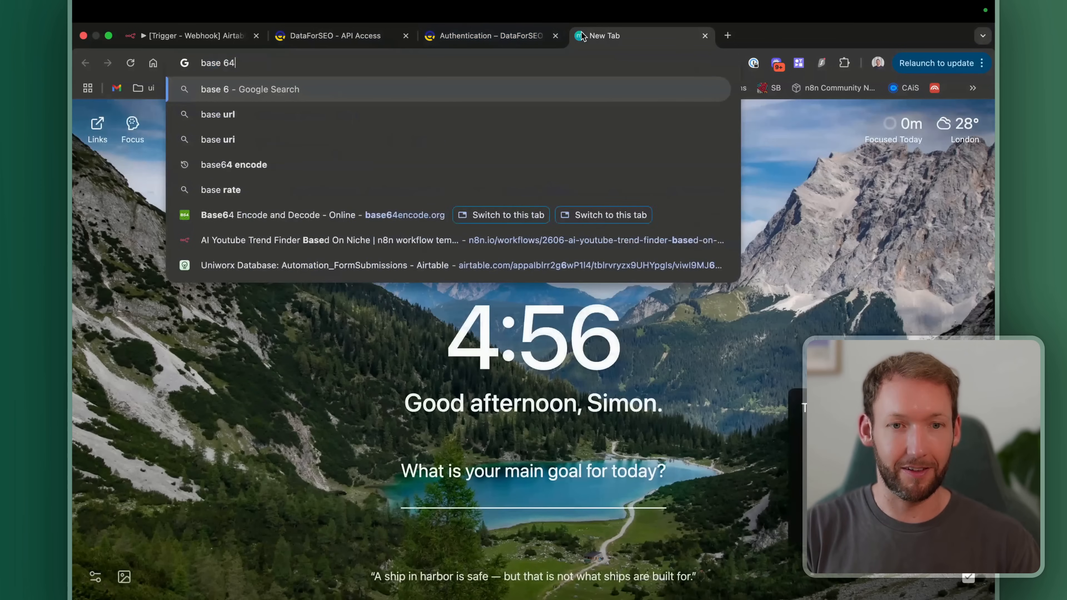
key("Down")
key("Down")
key("Down")
key("Down")
key("Down")
key("Return")
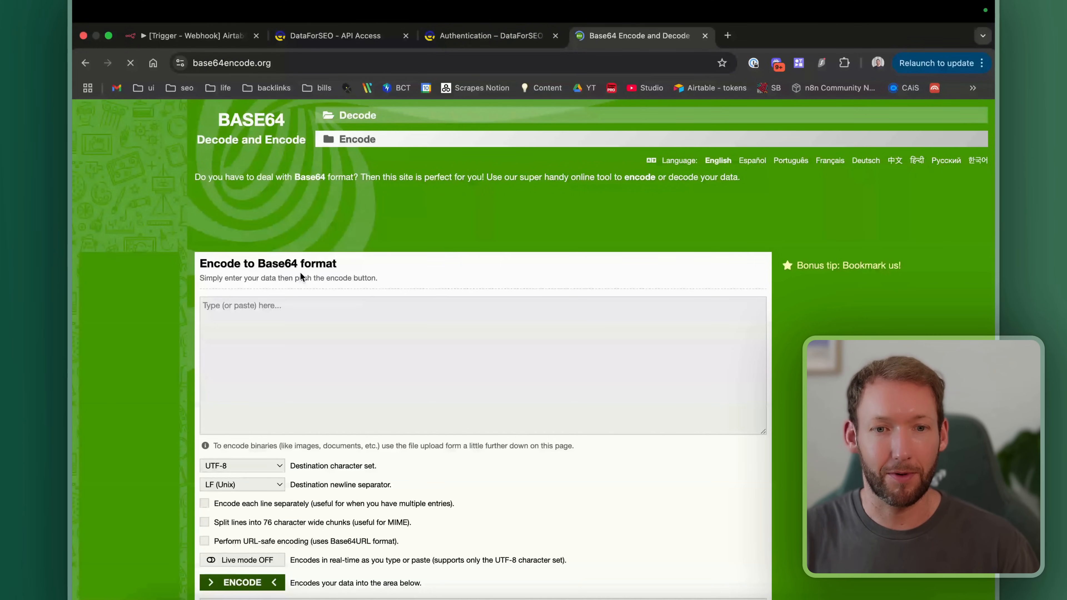
left_click(336, 35)
left_click(505, 36)
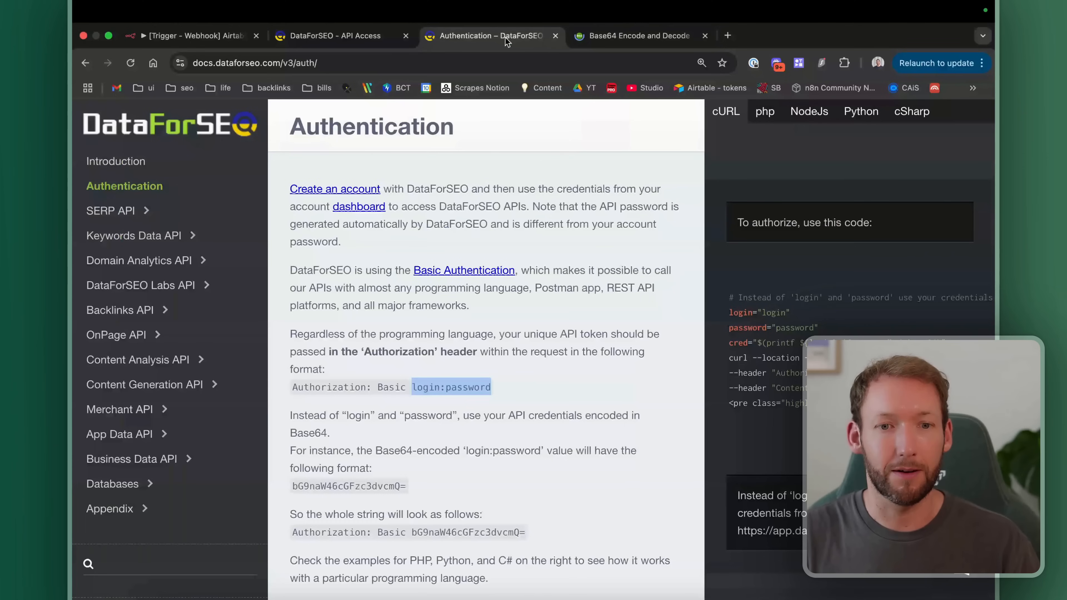
key("ctrl+Tab")
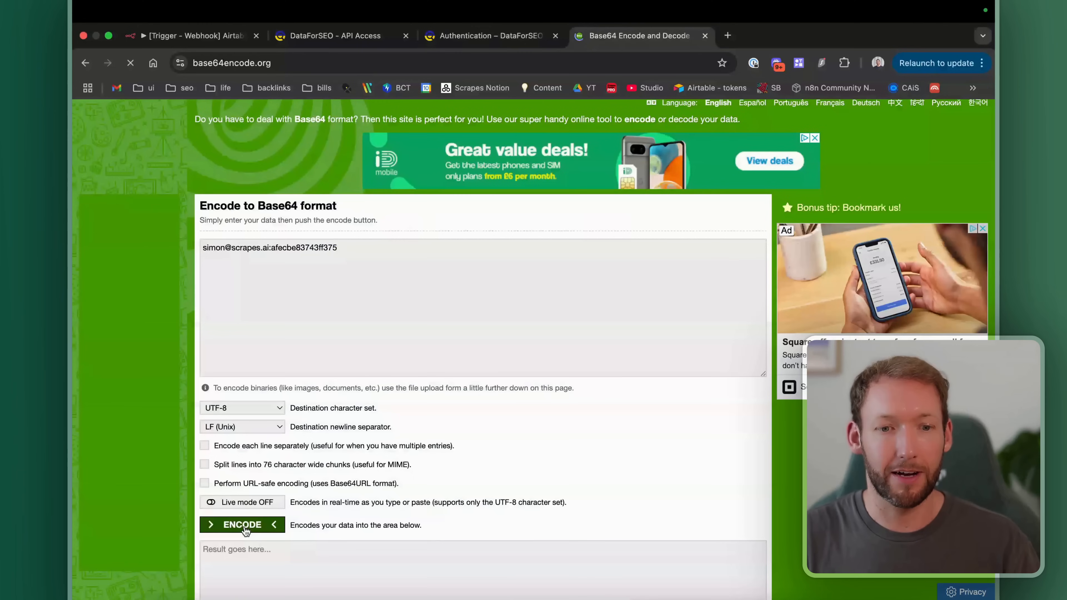
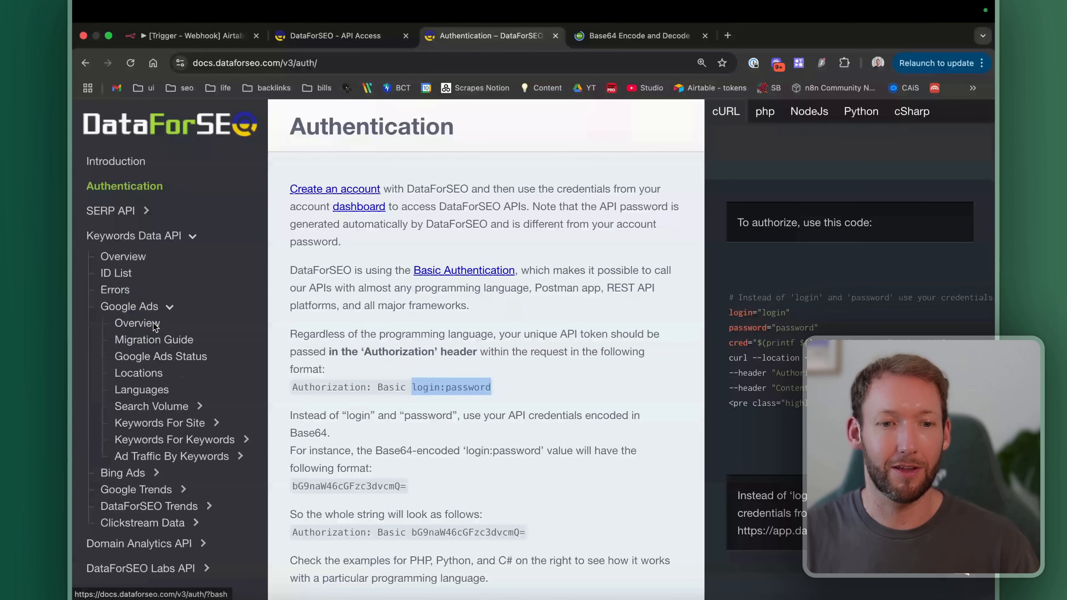
Step: Copy the cURL example from the Google Ads Keywords For Site Live docs, then return to n8n
left_click(138, 463)
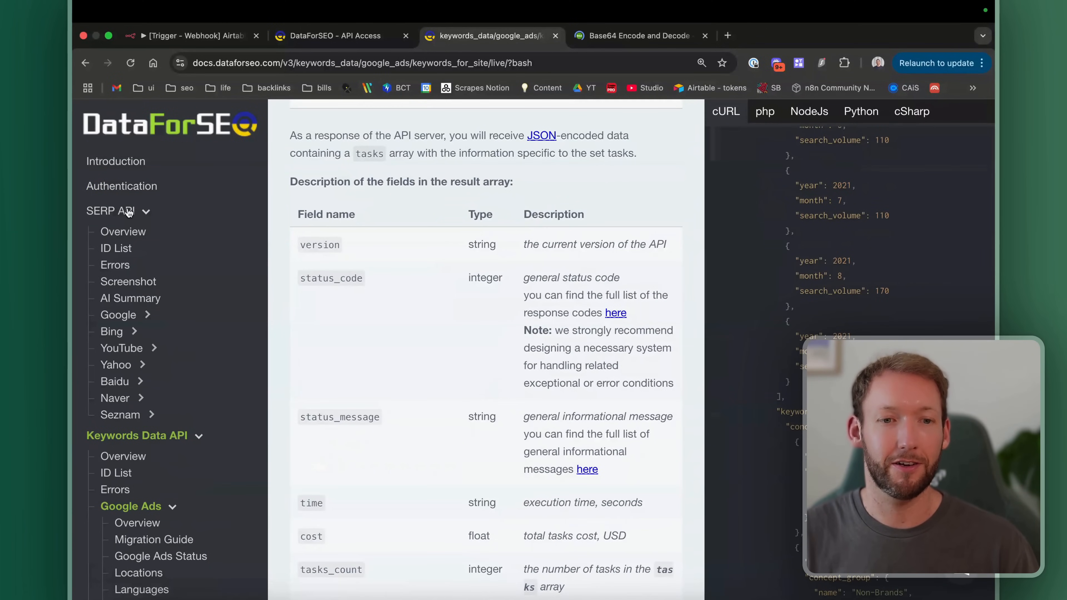
left_click(144, 212)
scroll(154, 315, "down", 2)
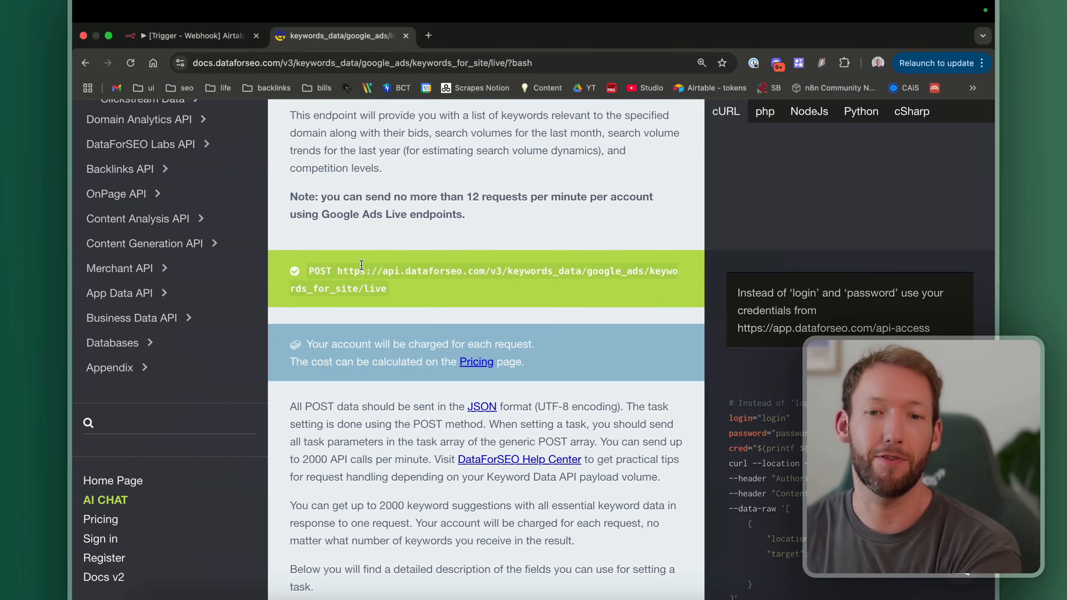
scroll(483, 330, "down", 3)
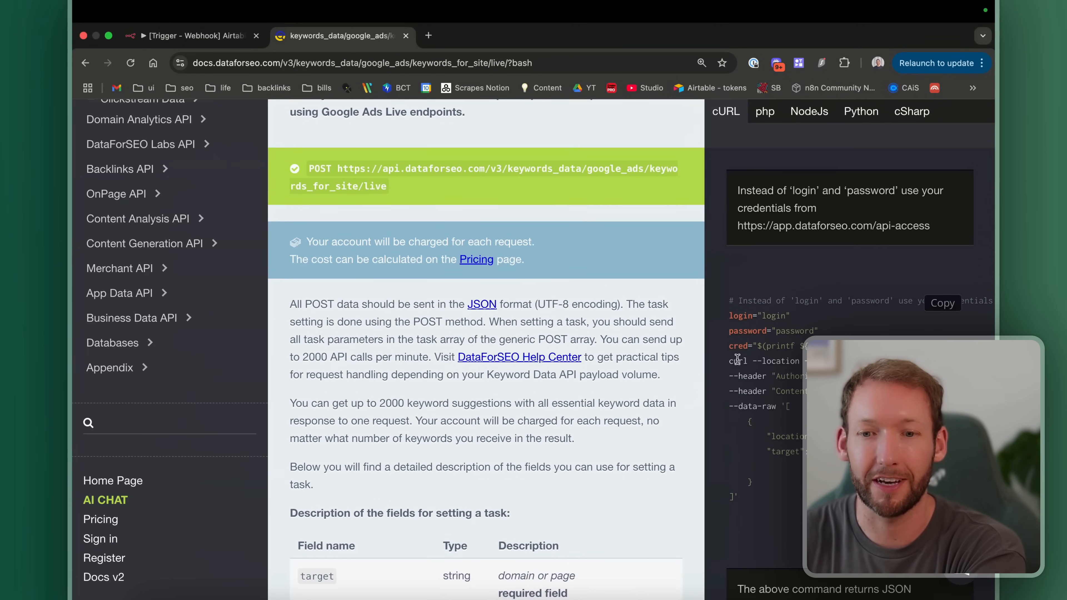
left_click_drag(730, 361, 746, 497)
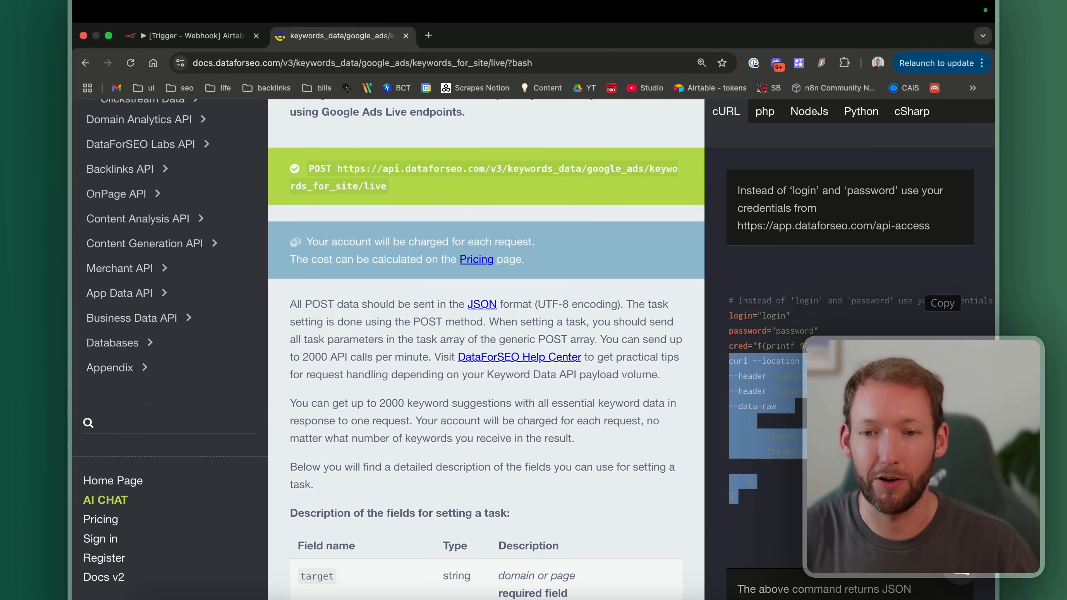
scroll(853, 425, "down", 1)
scroll(848, 420, "down", 2)
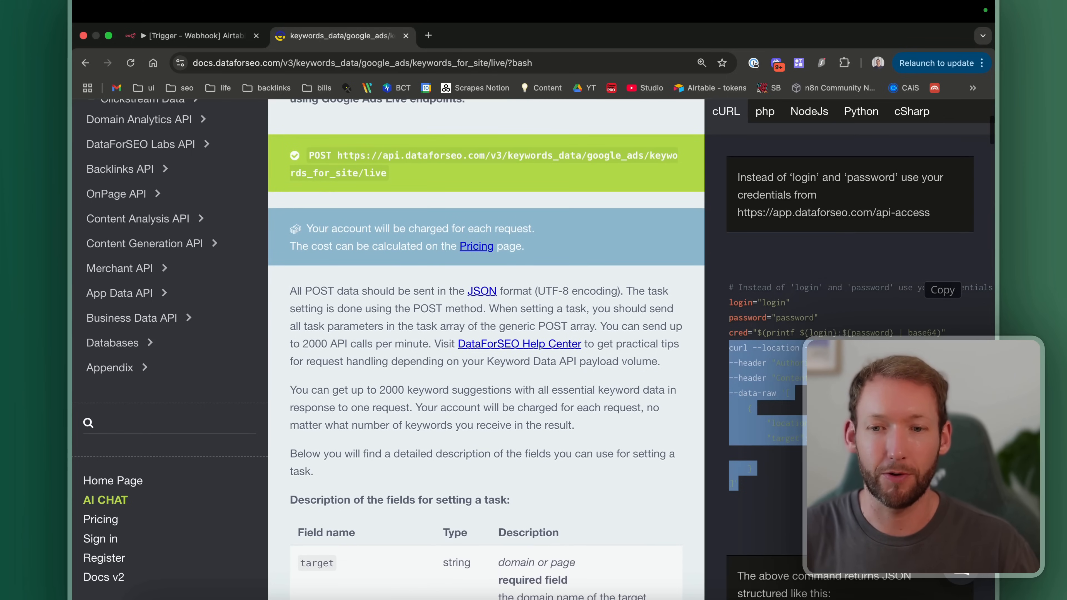
left_click(193, 37)
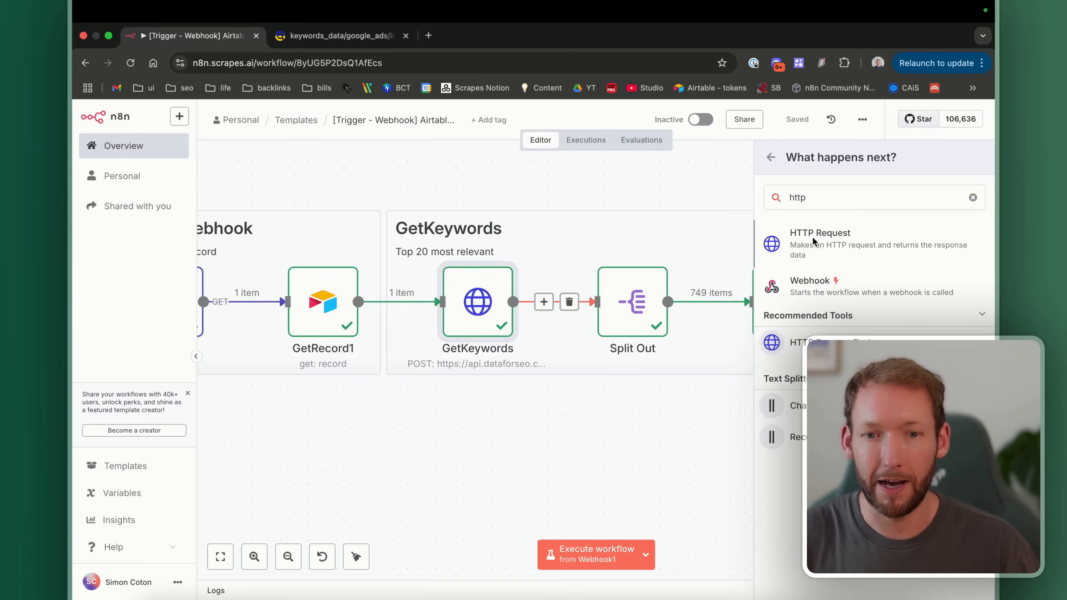
Step: Add an HTTP Request node from the pasted cURL command, minus the location_code line
left_click(812, 237)
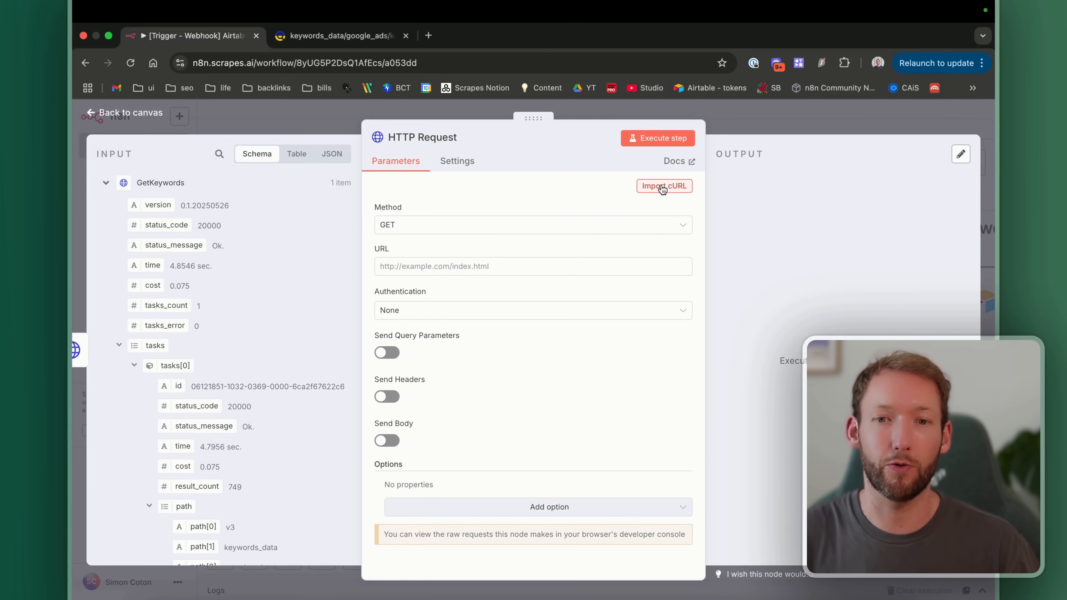
left_click(671, 185)
key("super+v")
left_click_drag(495, 332, 377, 330)
key("BackSpace")
left_click(715, 401)
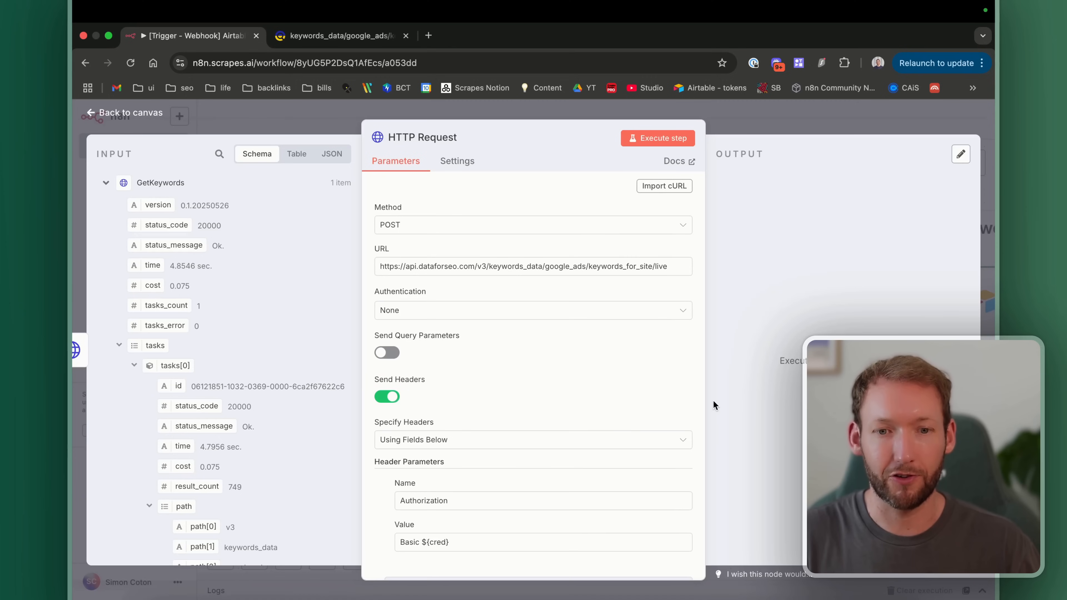
Step: Clear the sample dataforseo.com target from the JSON request body
scroll(499, 367, "down", 3)
scroll(499, 367, "up", 2)
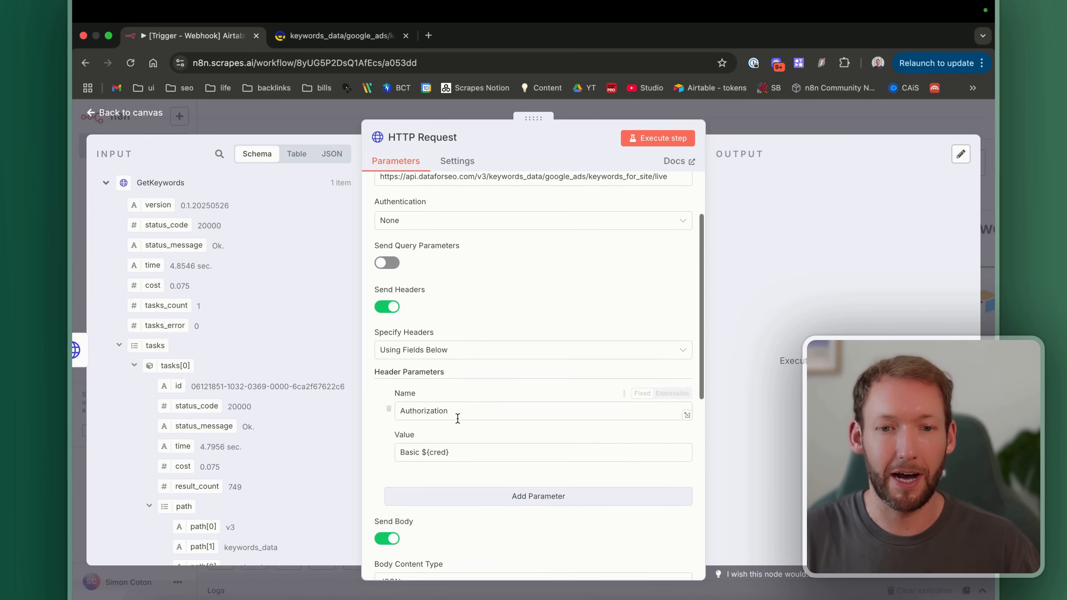
left_click_drag(458, 452, 418, 452)
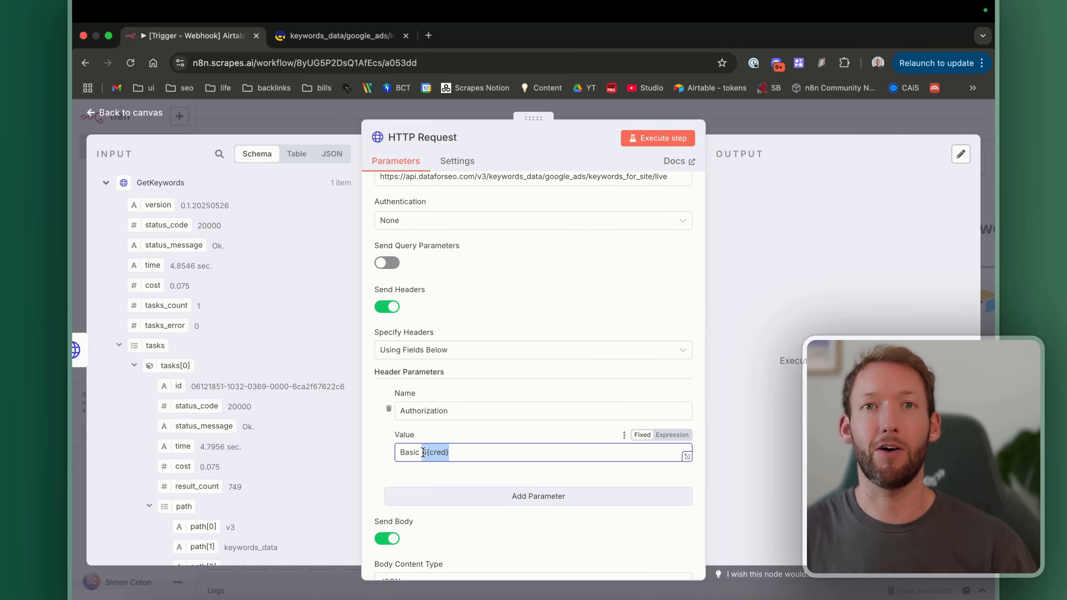
scroll(420, 452, "up", 2)
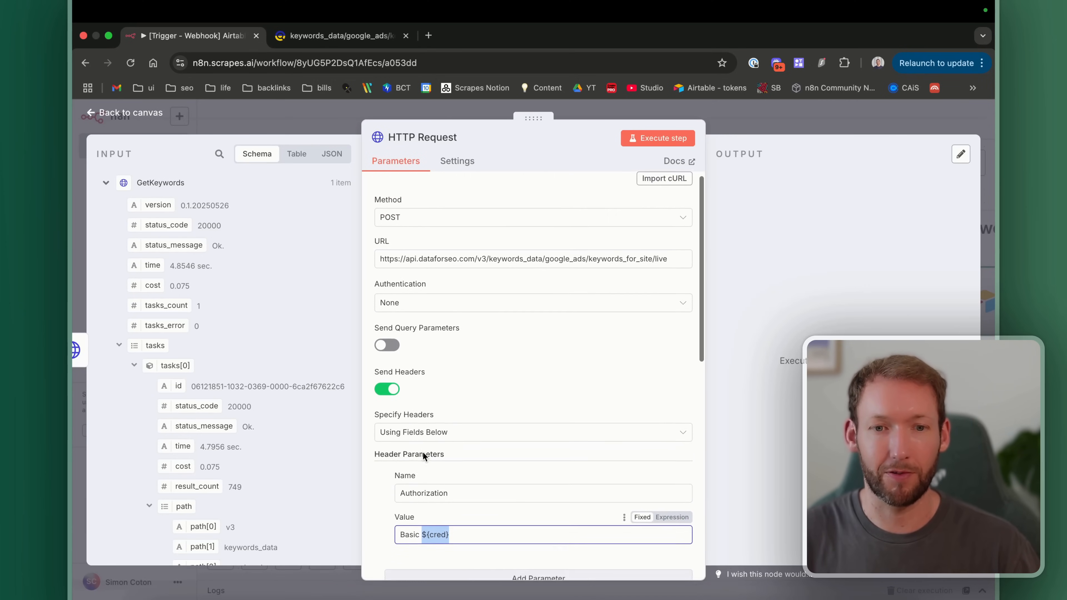
scroll(422, 452, "down", 8)
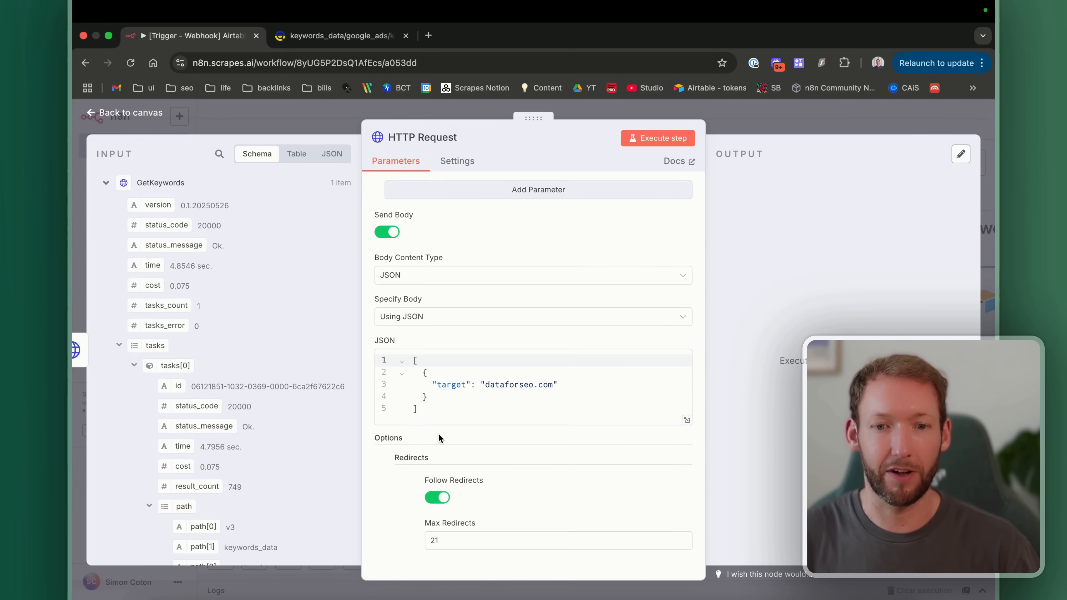
scroll(438, 435, "down", 3)
scroll(438, 435, "up", 1)
left_click(553, 341)
left_click_drag(554, 341, 492, 341)
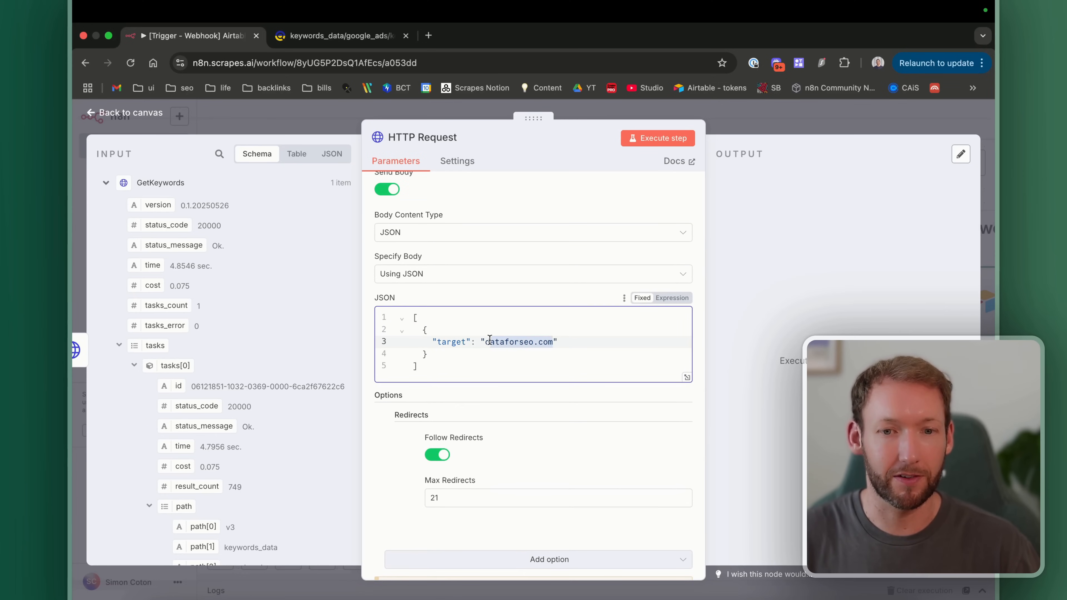
key("BackSpace")
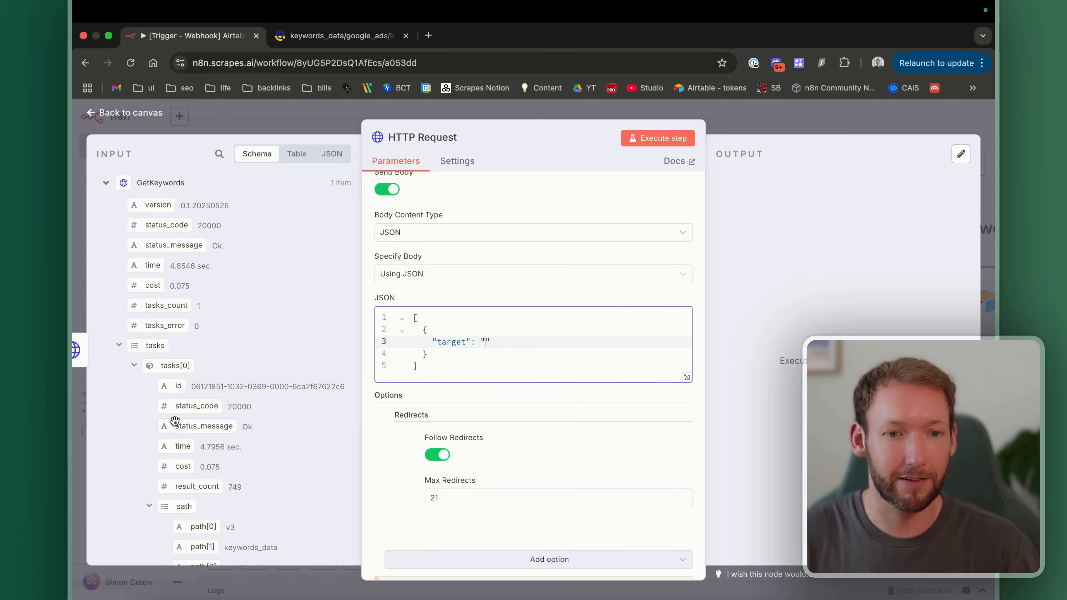
Step: Try GetRecord1's Website URL as the body target, then select the Authorization header value
scroll(204, 473, "down", 1)
left_click_drag(172, 431, 488, 345)
left_click_drag(612, 365, 401, 363)
key("BackSpace")
scroll(555, 350, "up", 8)
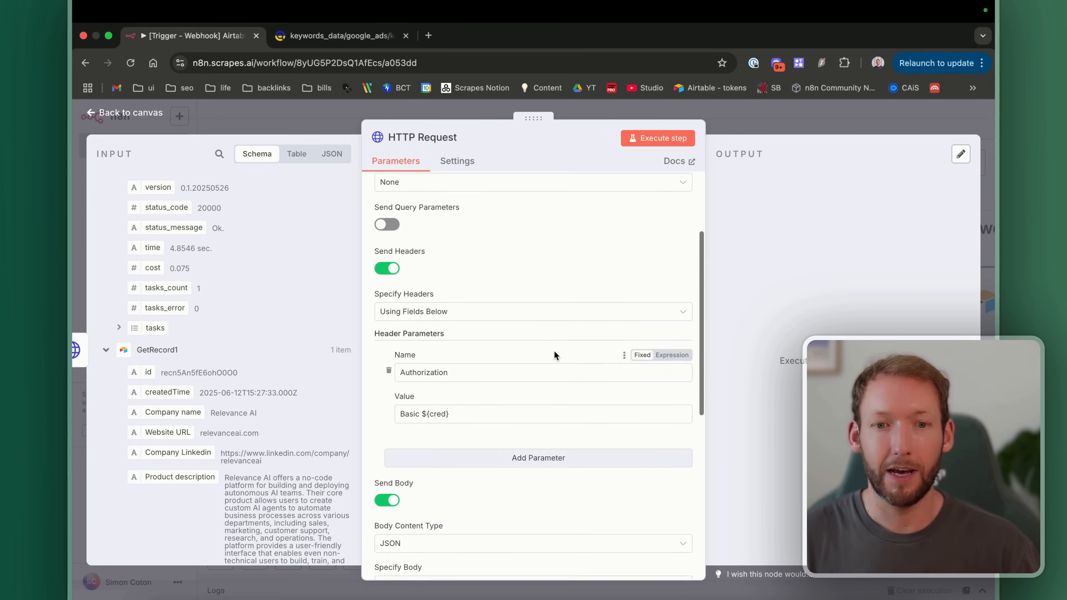
scroll(555, 355, "up", 2)
scroll(554, 355, "down", 1)
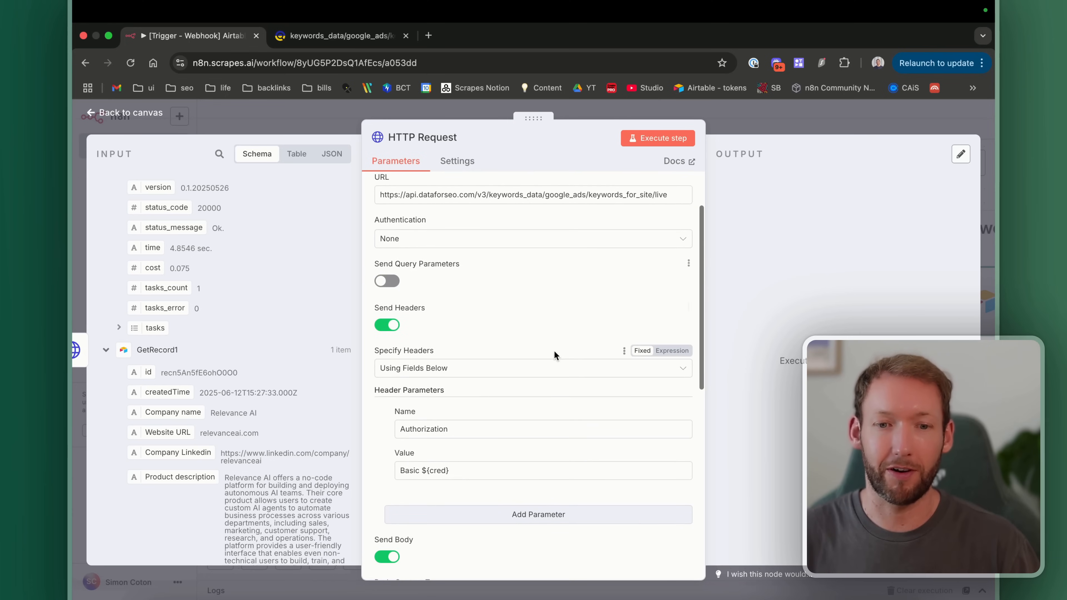
left_click_drag(452, 473, 361, 474)
Step: Blank the Authorization header and authenticate via Generic Credential Type with Header Auth
key("BackSpace")
left_click(424, 239)
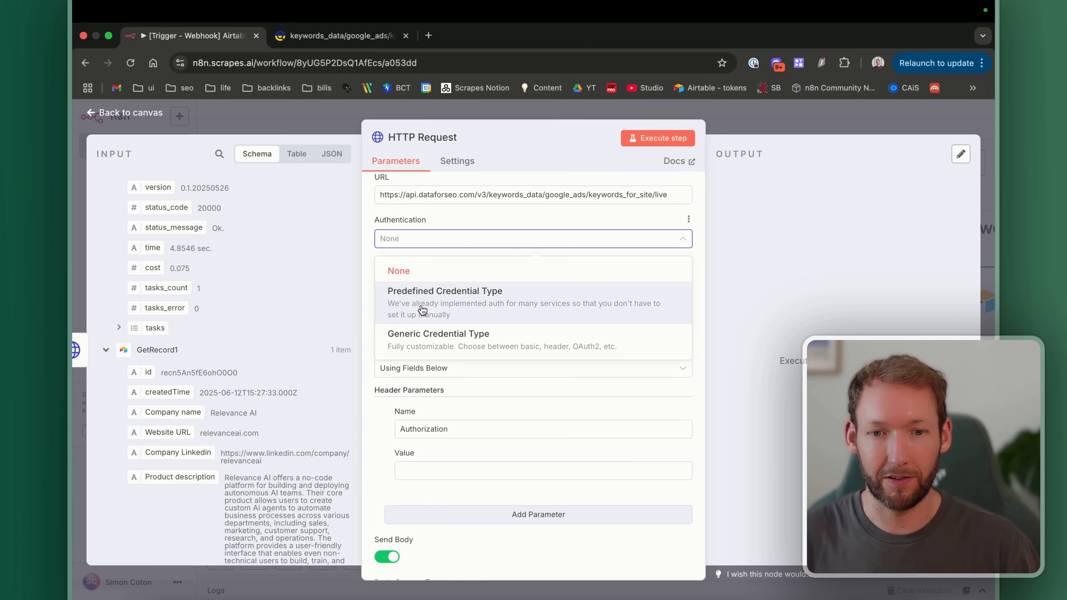
left_click(420, 337)
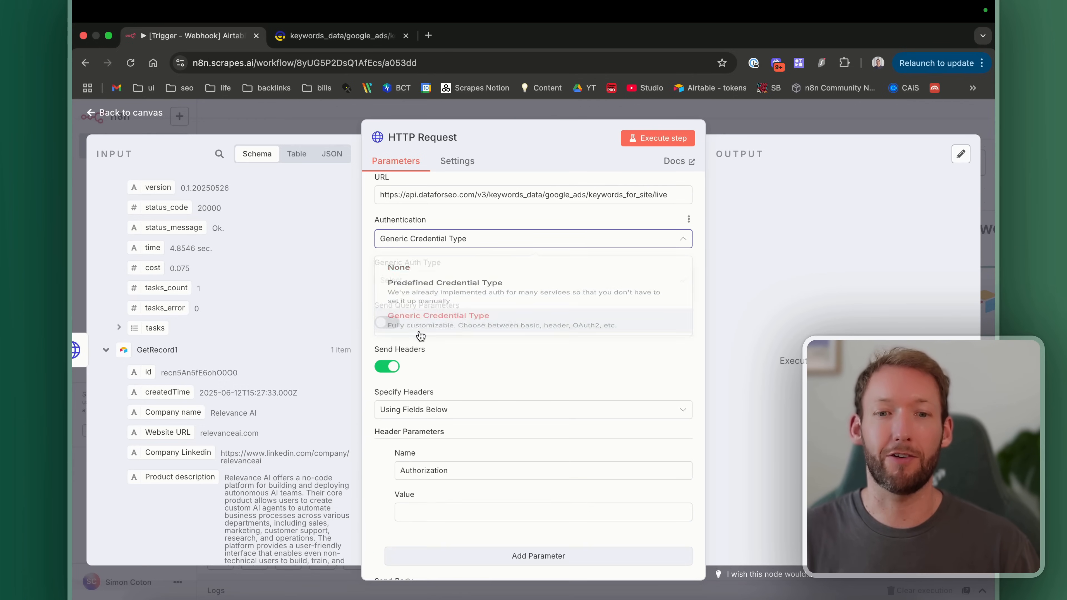
left_click(430, 283)
left_click(413, 397)
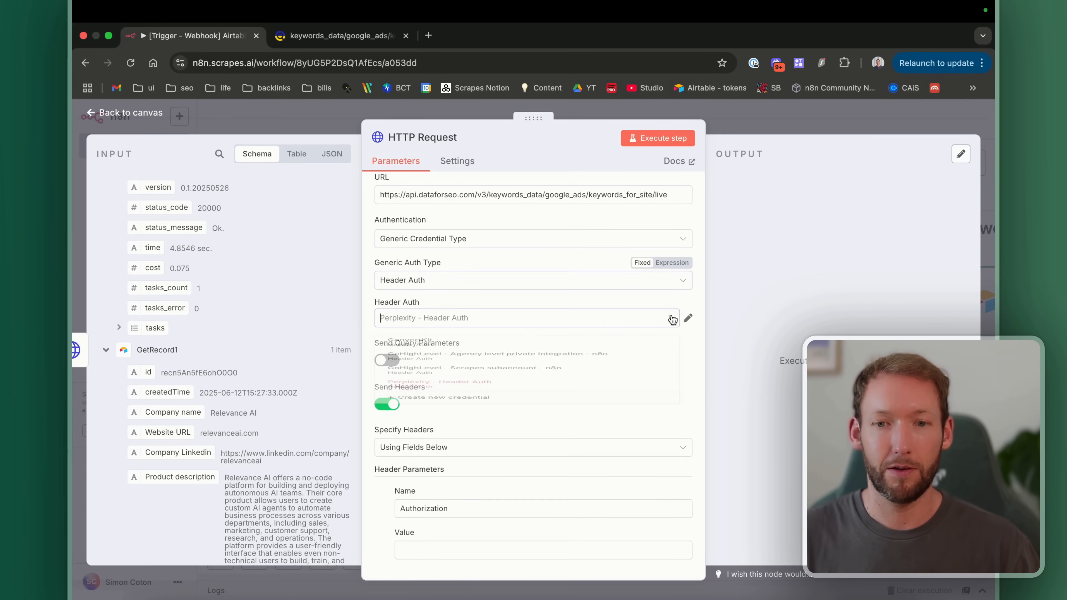
left_click(420, 317)
Step: Start a new header-auth credential named DataForSEO with header name Authorization
left_click(427, 478)
left_click(294, 156)
type("DataForSEO")
left_click(378, 273)
type("Authorization")
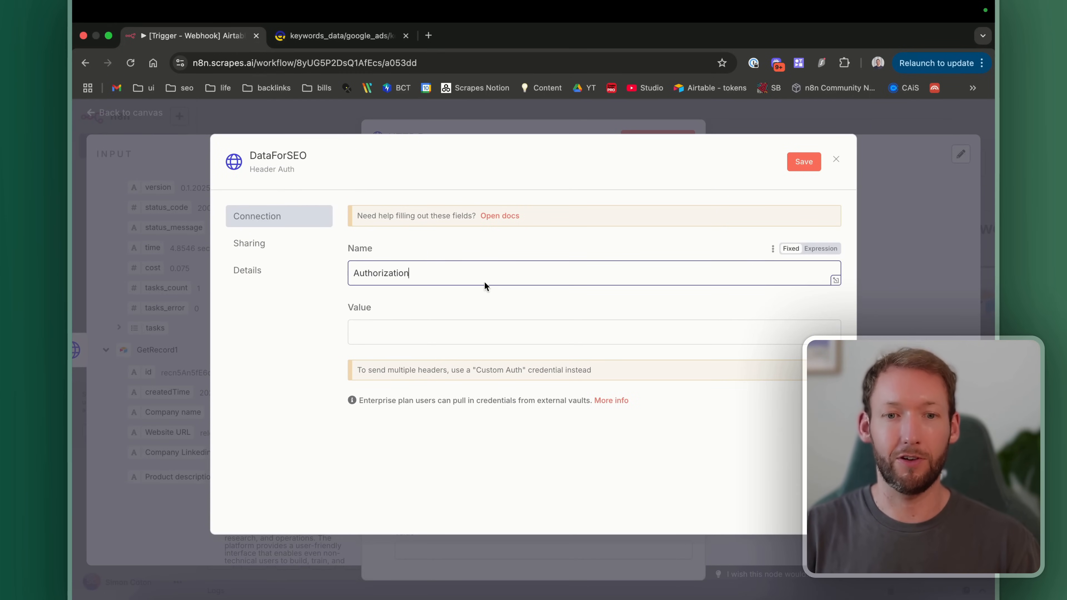
left_click(481, 338)
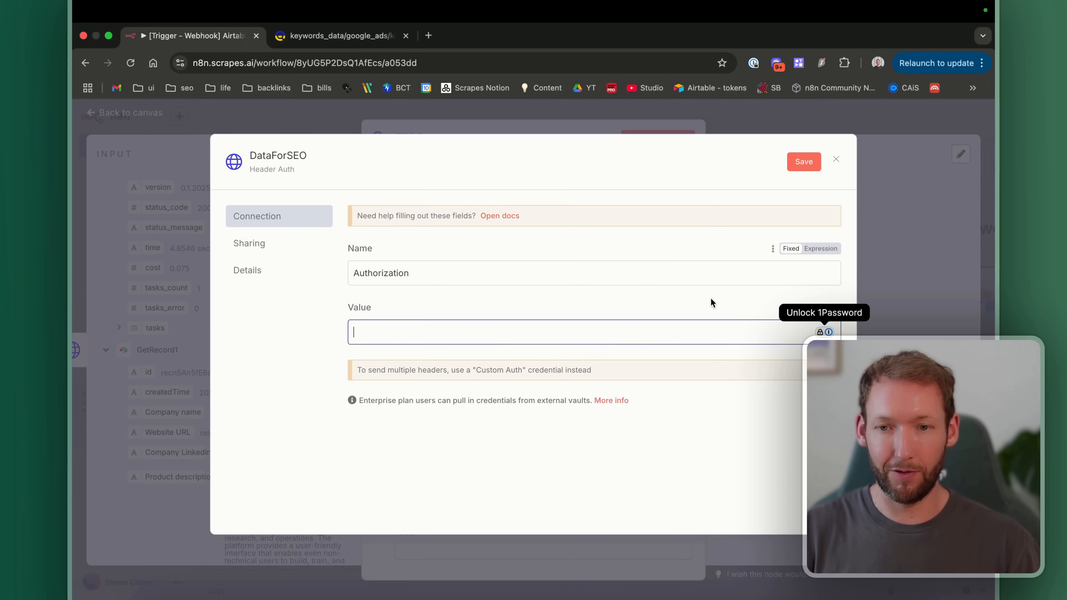
Step: Set the header value expression to 'Basic your_api_key', then discard the credential unsaved
left_click(812, 307)
type("Basic Basic ${cred")
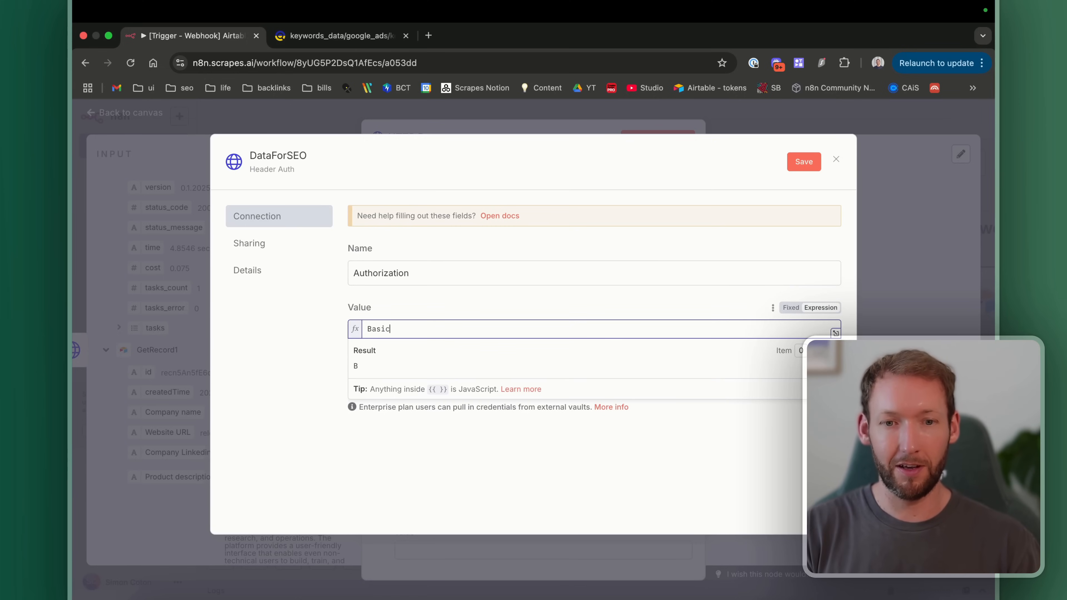
left_click(421, 329)
key("BackSpace")
key("BackSpace")
key("BackSpace")
key("BackSpace")
key("BackSpace")
key("BackSpace")
left_click_drag(426, 330, 386, 331)
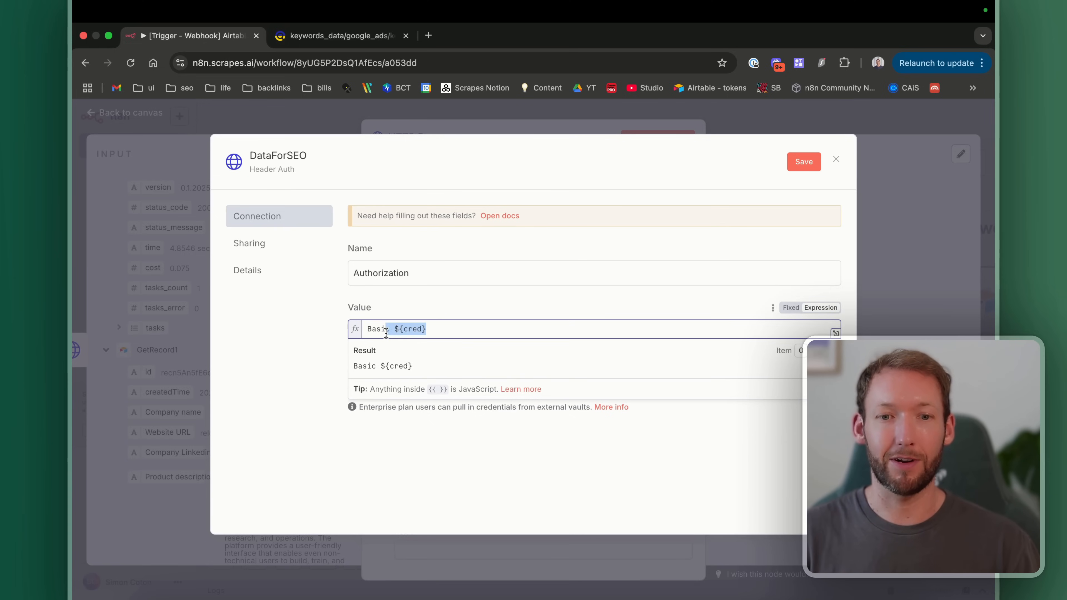
type("your_api_key")
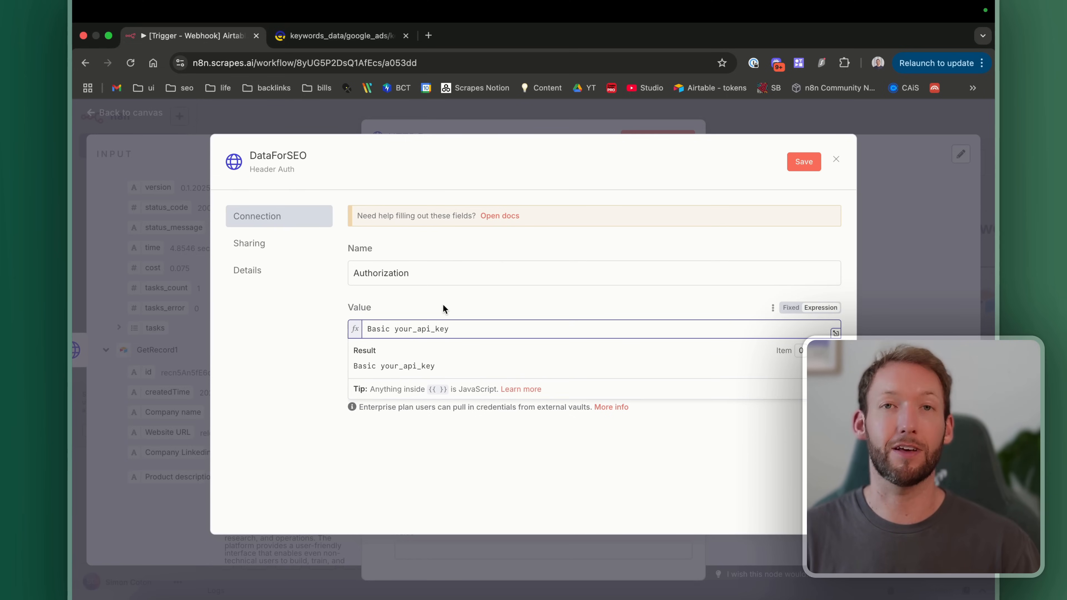
left_click(508, 308)
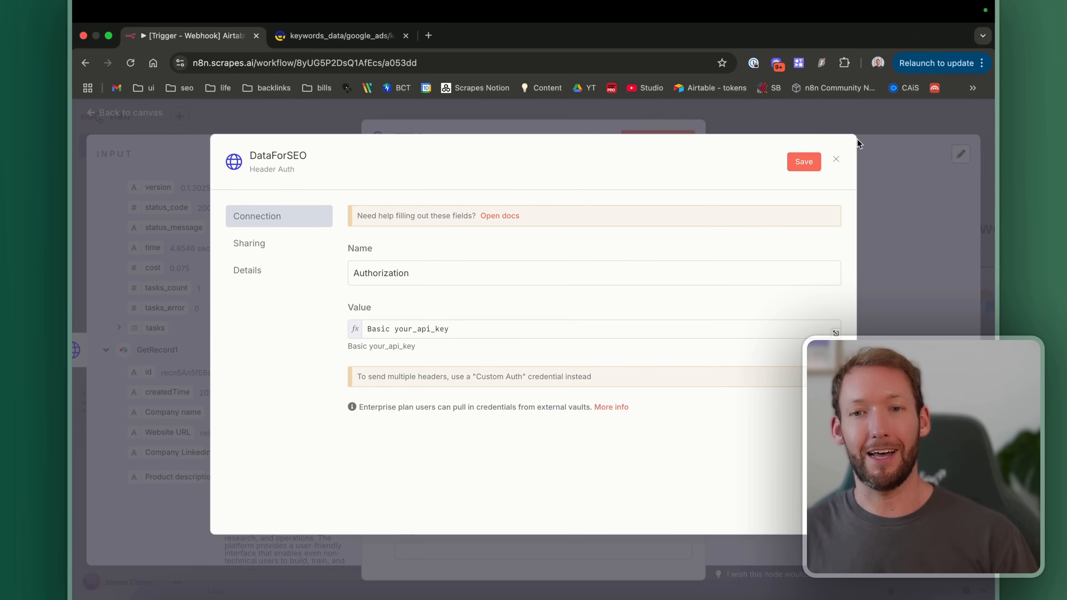
left_click(835, 159)
left_click(579, 386)
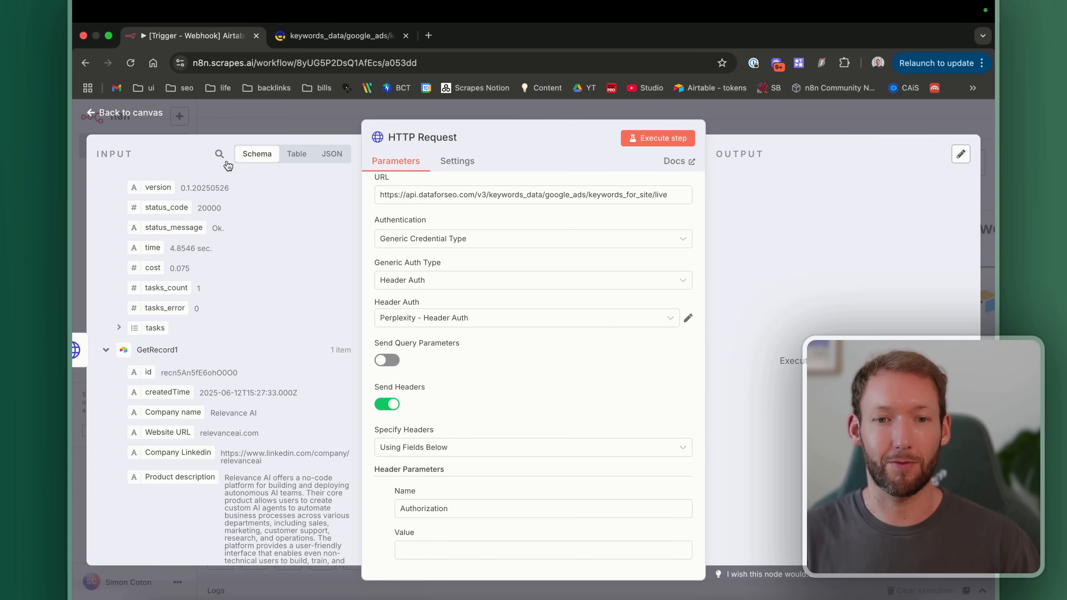
Step: Delete the extra HTTP Request node, leaving GetKeywords → Split Out → Limit → UpdateKeywords, and save
left_click(130, 113)
left_click_drag(870, 321, 610, 456)
key("Delete")
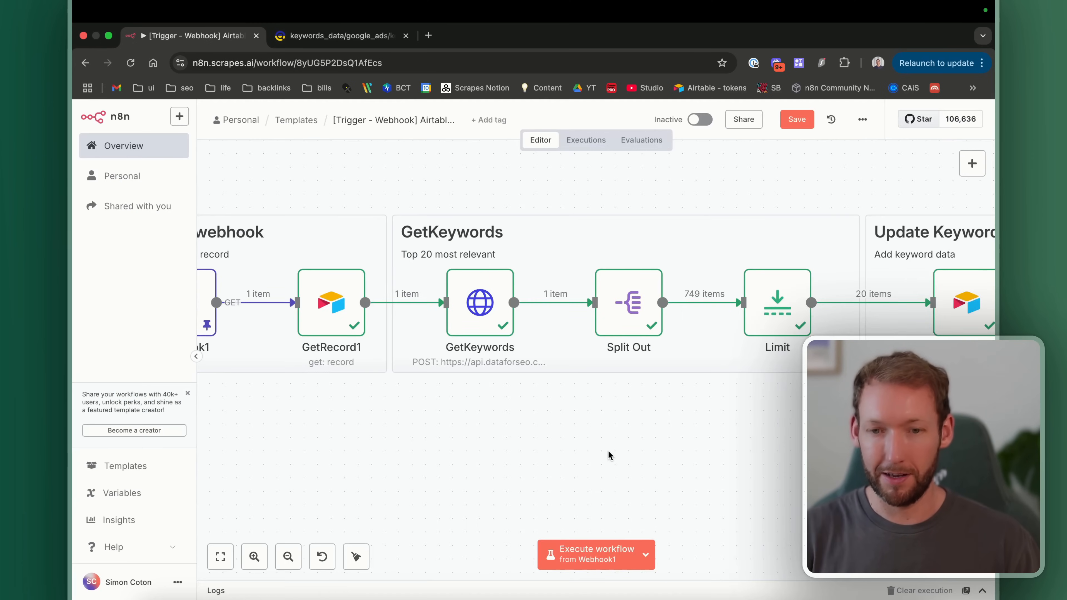
left_click(796, 119)
scroll(518, 378, "down", 2)
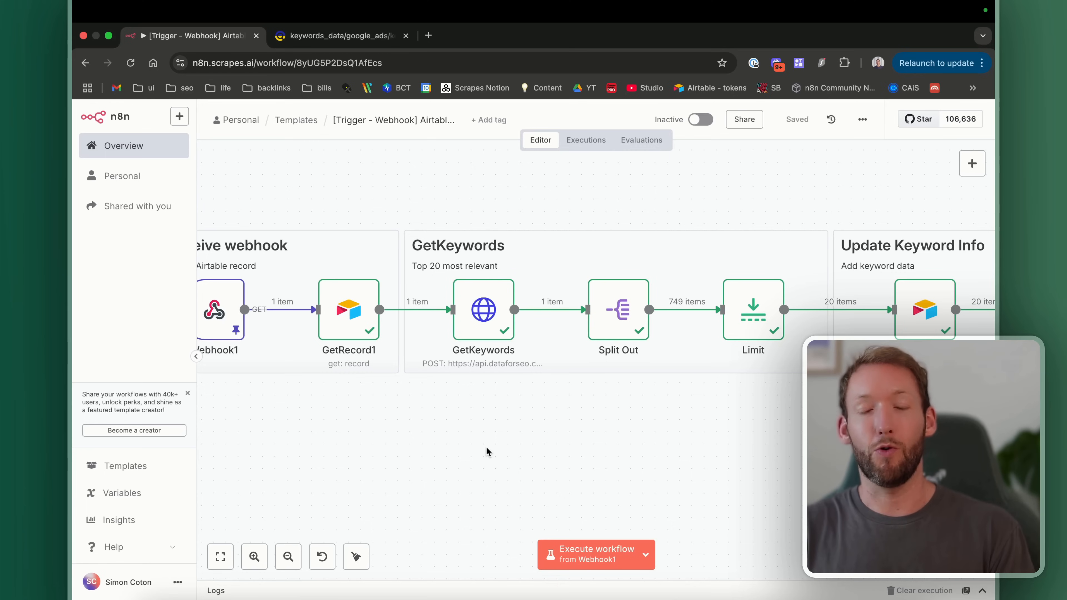
scroll(487, 451, "down", 2)
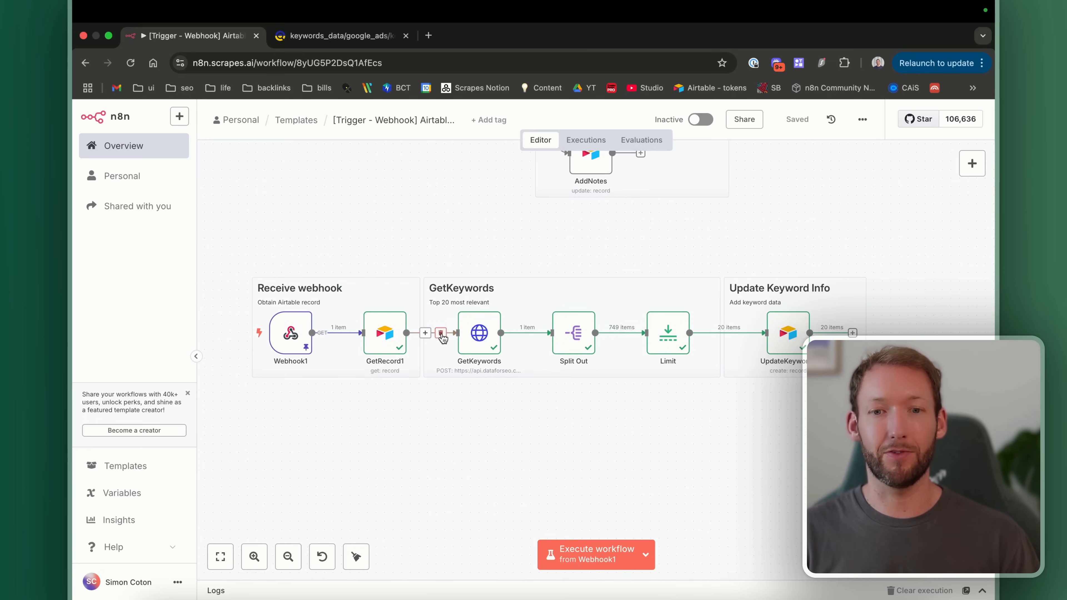
mouse_move(611, 333)
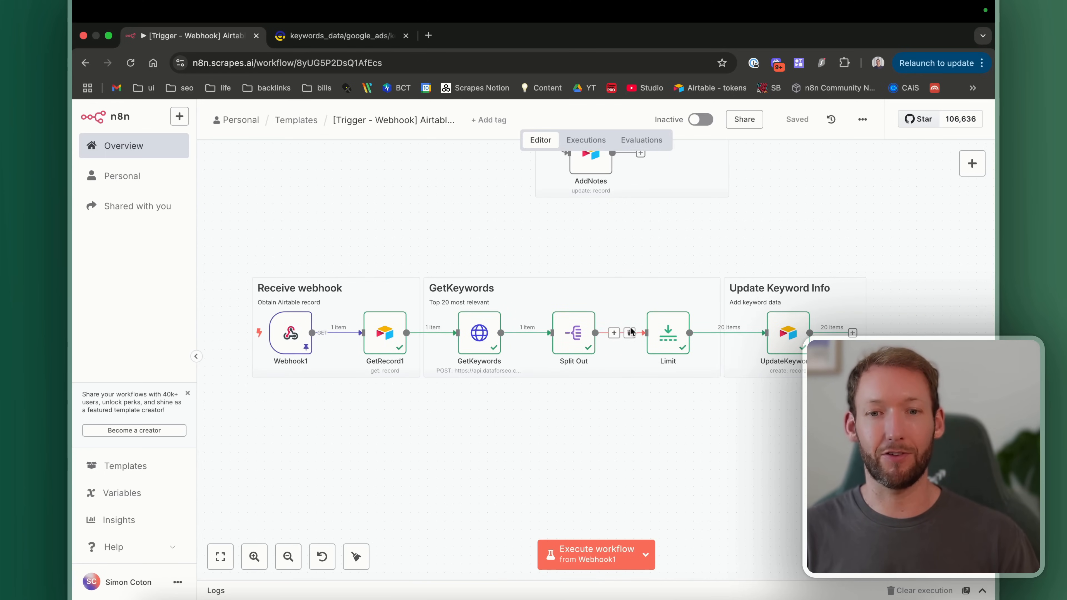
scroll(615, 458, "up", 5)
scroll(615, 458, "down", 2)
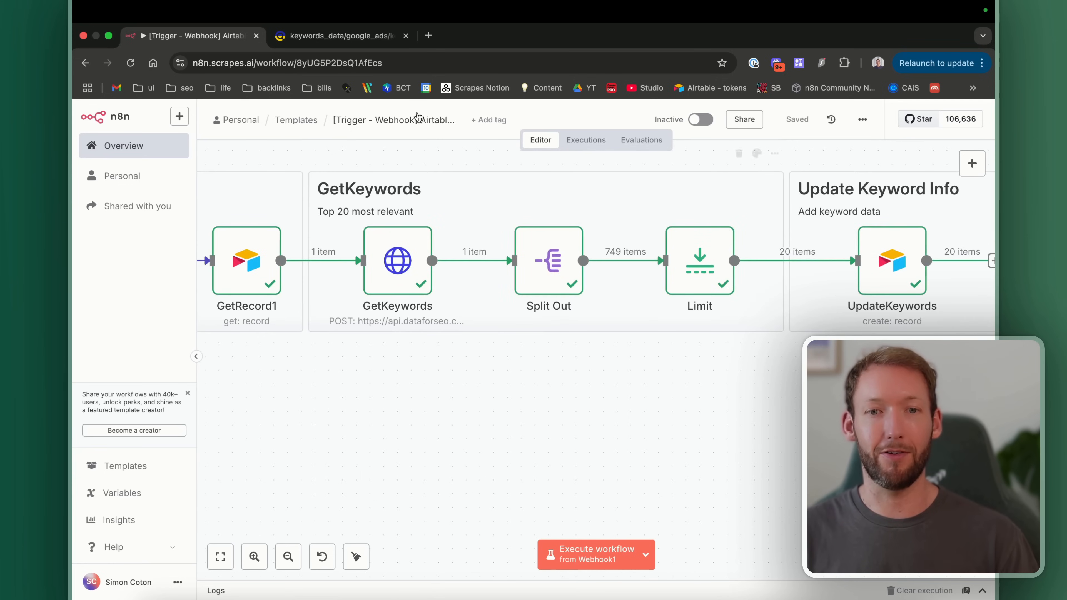
left_click(355, 41)
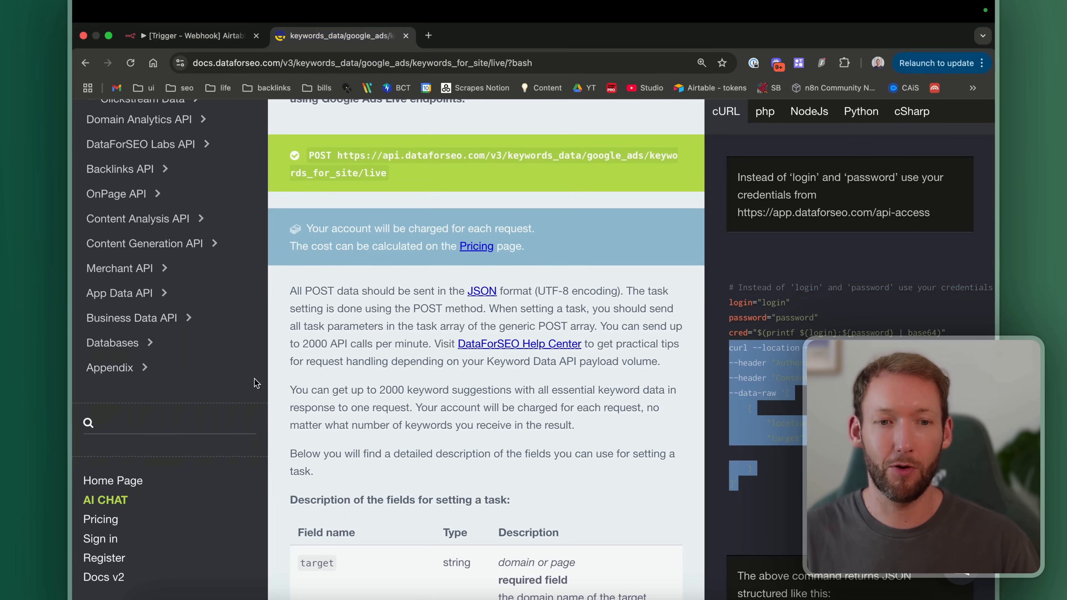
scroll(254, 383, "up", 15)
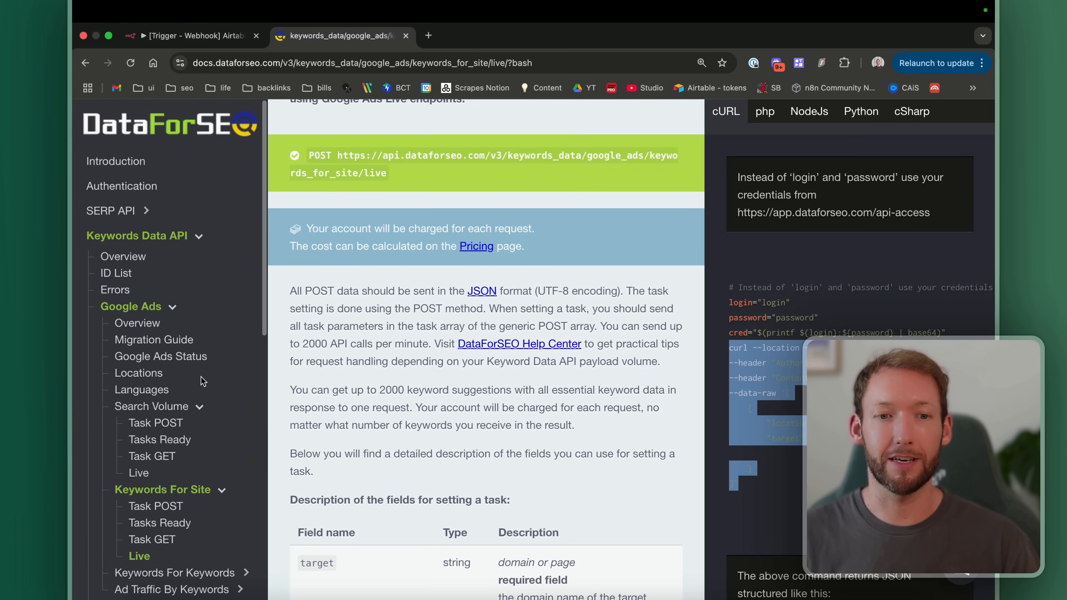
scroll(201, 380, "down", 2)
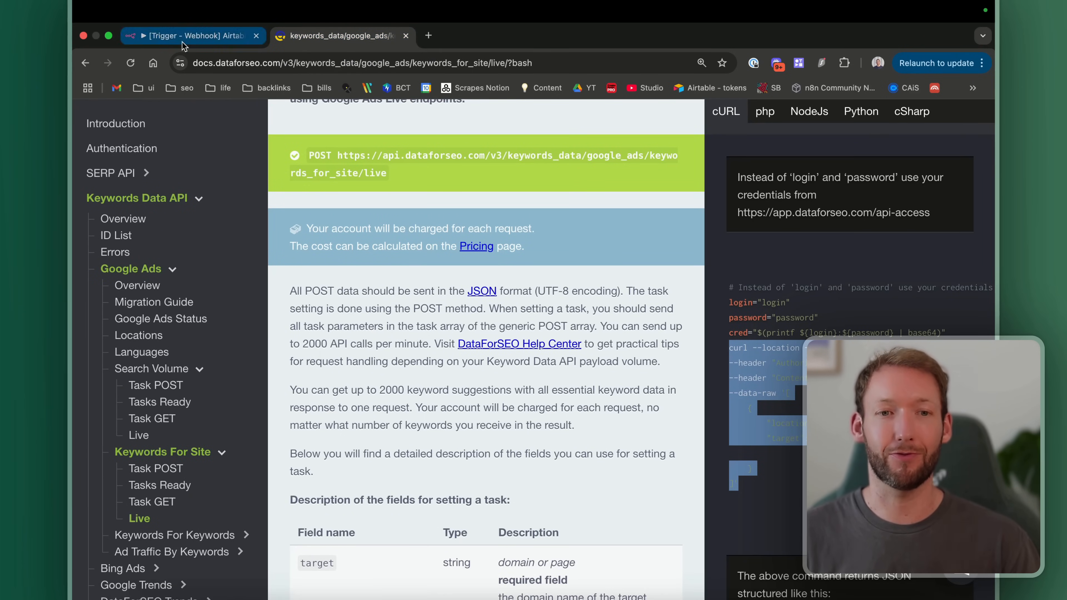
left_click(193, 35)
scroll(500, 350, "down", 3)
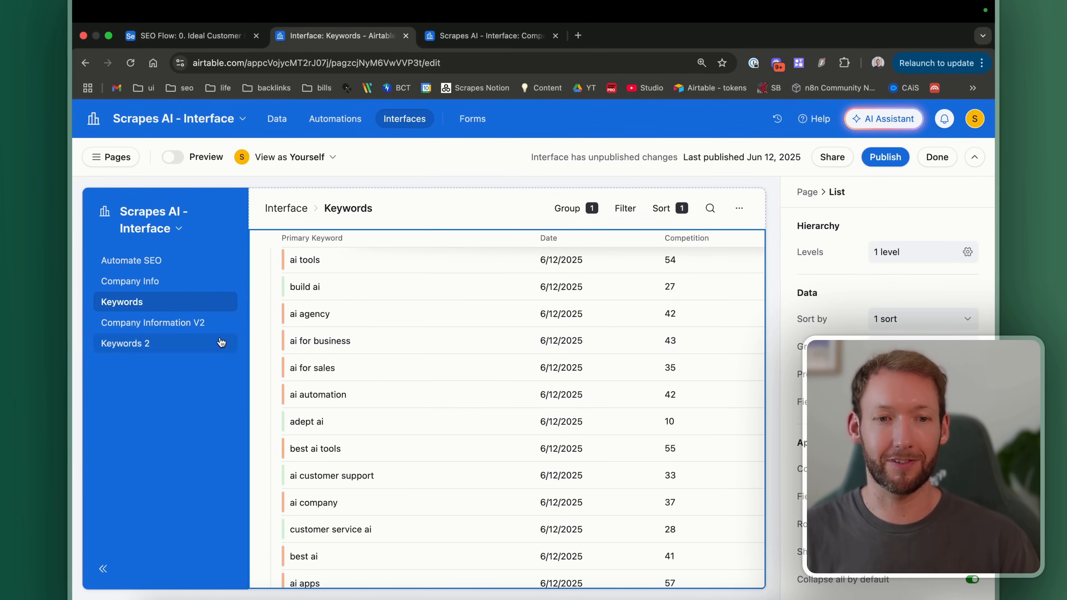
Step: Preview the Airtable Keywords interface and collapse the Relevance AI keyword group
scroll(377, 413, "up", 2)
scroll(376, 410, "up", 4)
scroll(375, 410, "down", 2)
scroll(376, 412, "right", 3)
scroll(375, 412, "right", 3)
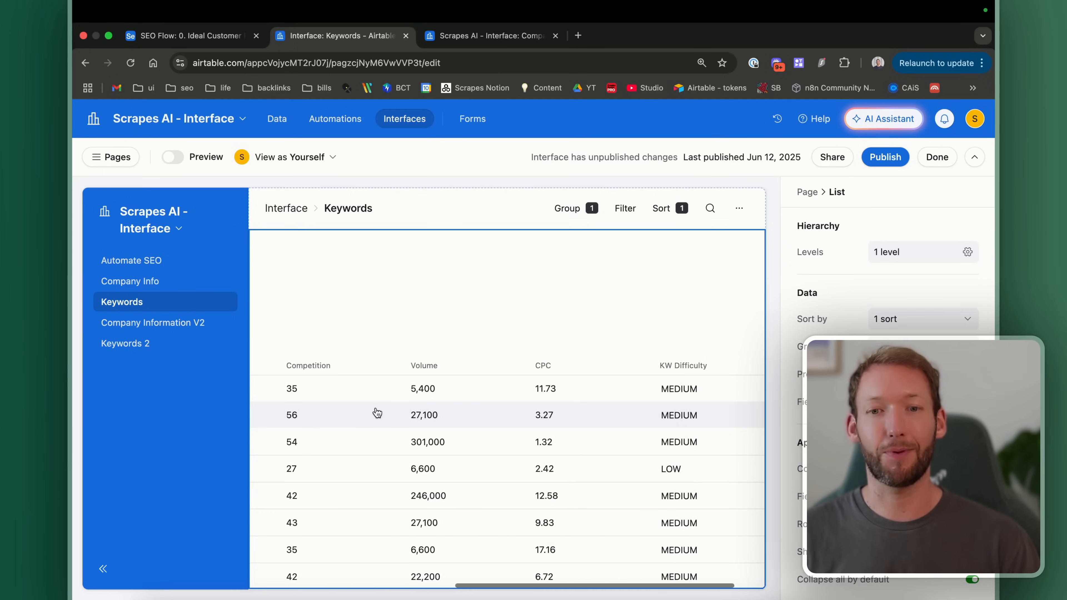
scroll(374, 412, "left", 6)
left_click(171, 157)
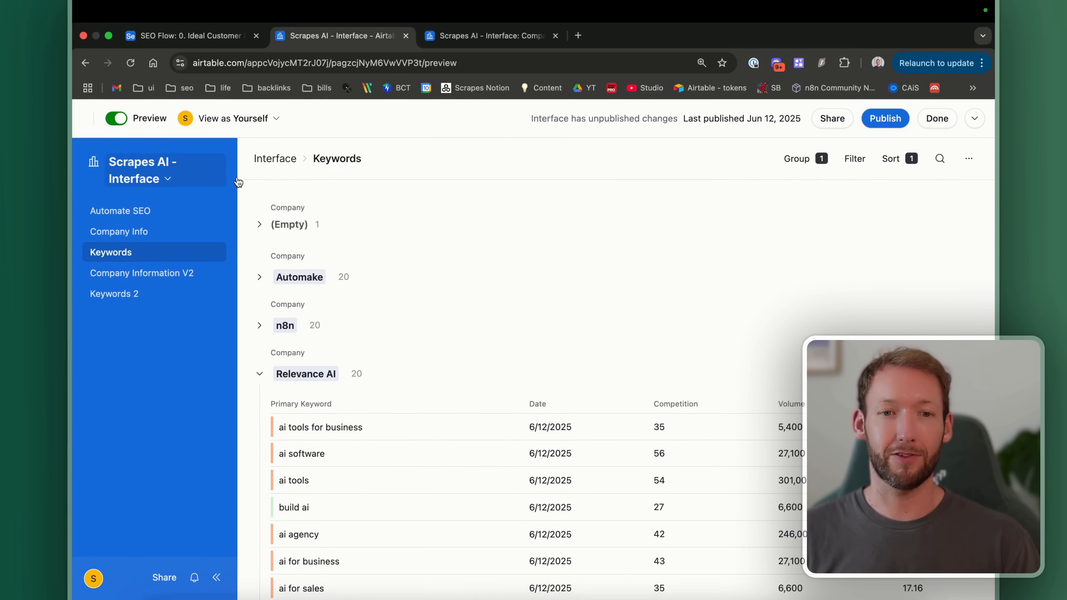
scroll(475, 308, "down", 5)
left_click(259, 226)
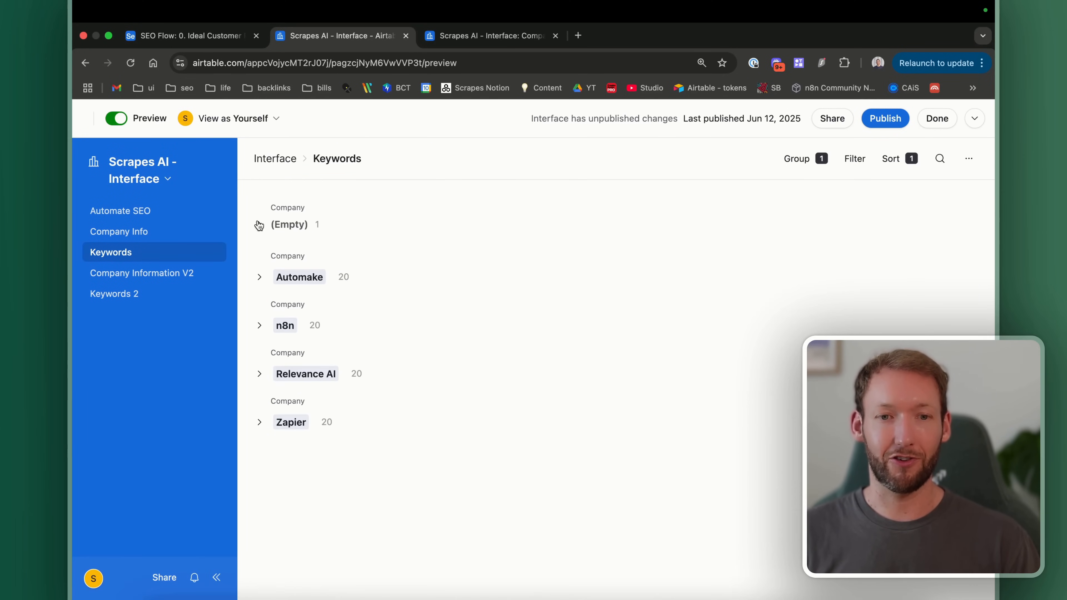